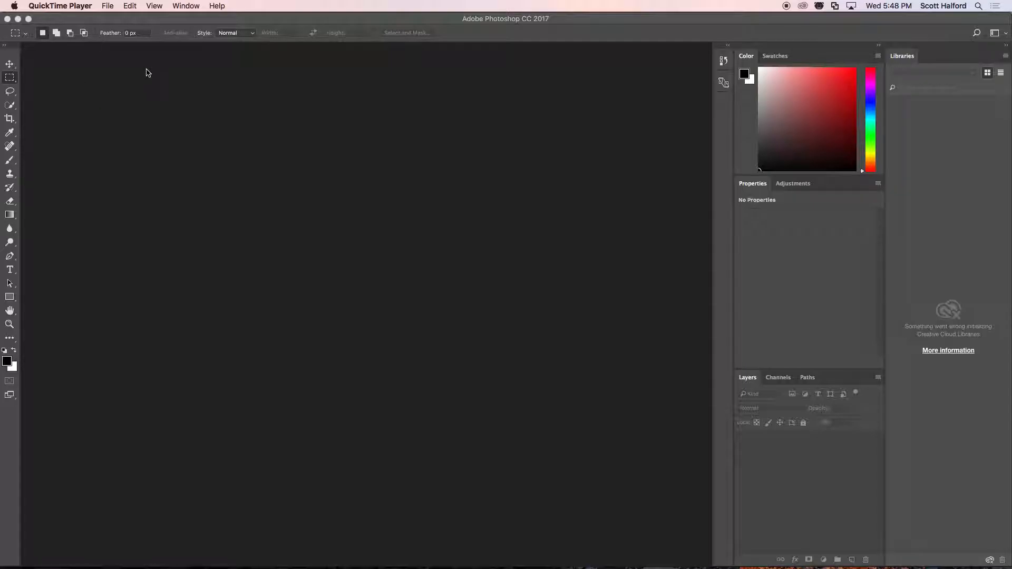
Switch to Premiere Pro and move the commercial sequence's playhead to the end slate at 00:00:27:12.
click(90, 18)
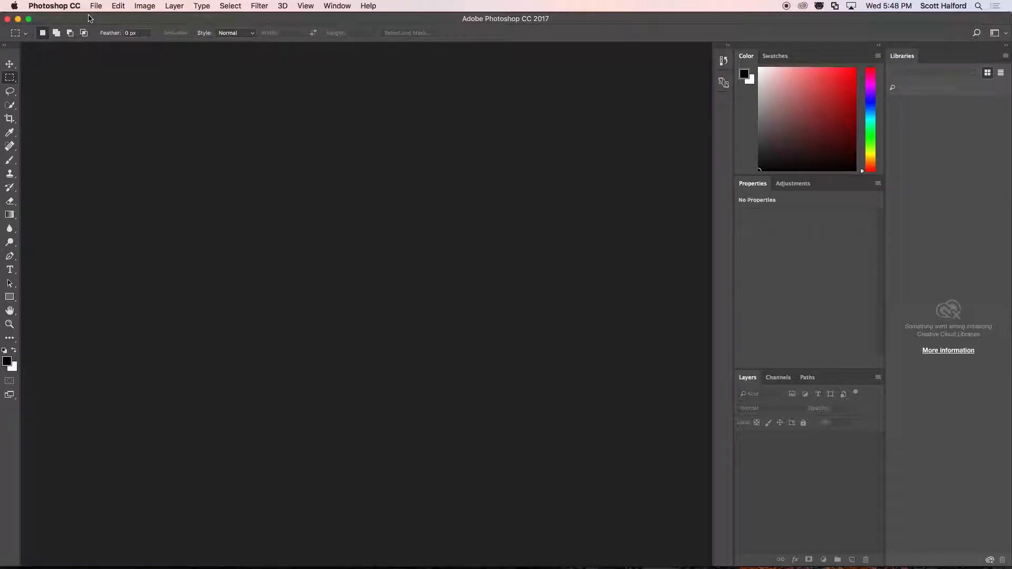
key(super+Tab)
key(super+Tab)
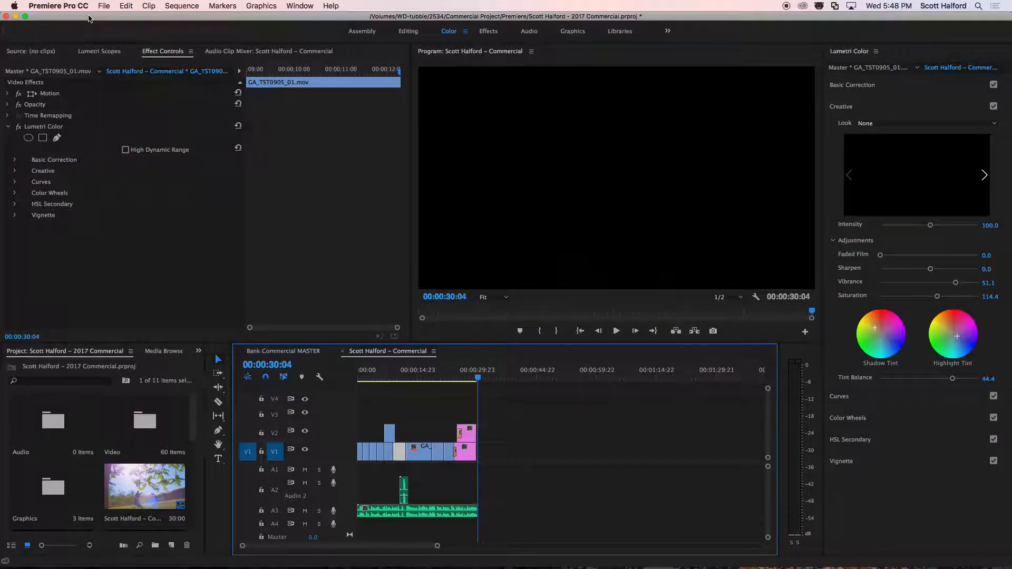
click(468, 378)
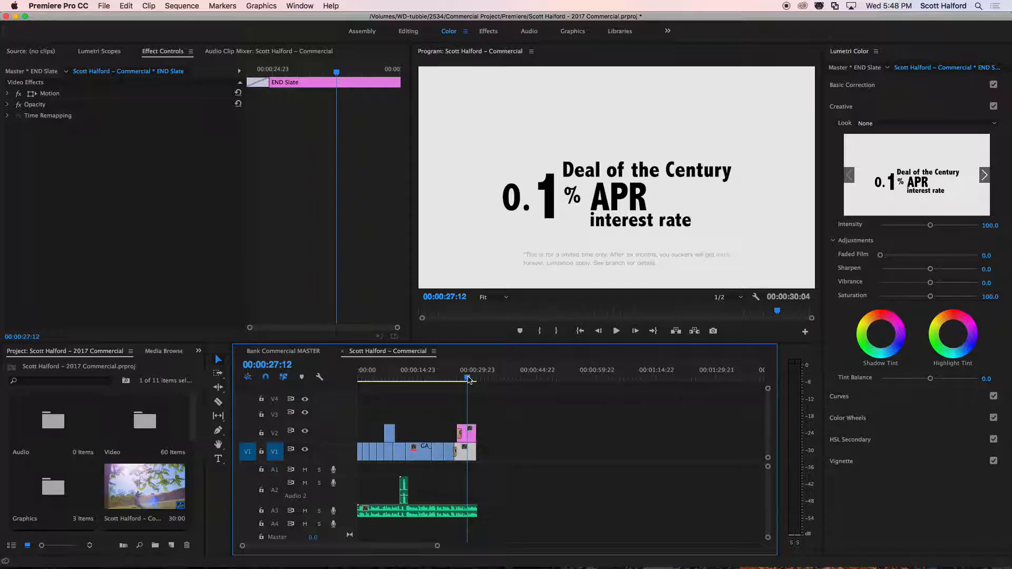
Switch to Photoshop and create a document from the HDTV 1080p film preset, 1920 × 1080 pixels at 72 ppi in RGB Color.
key(super+Tab)
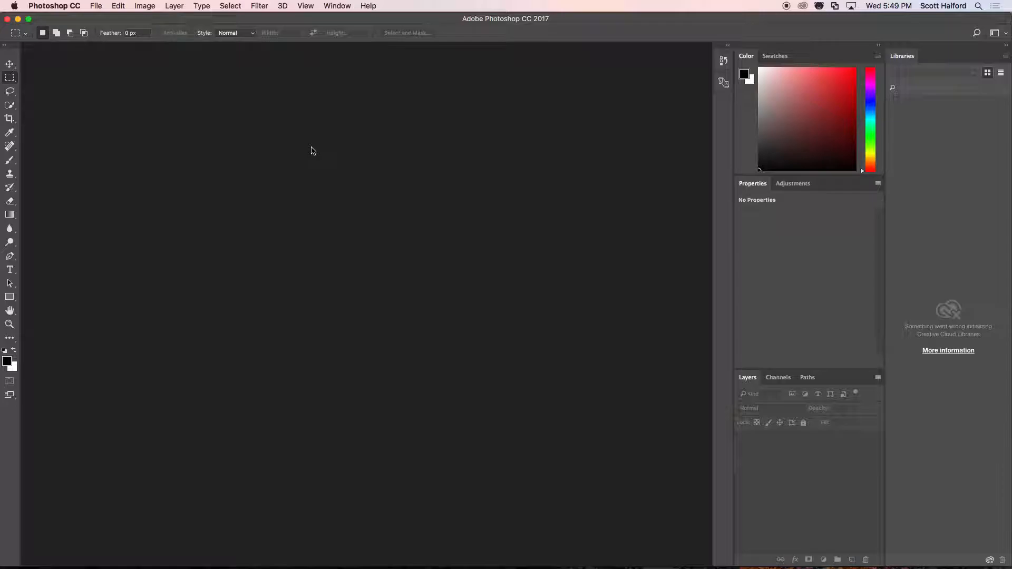
key(super+n)
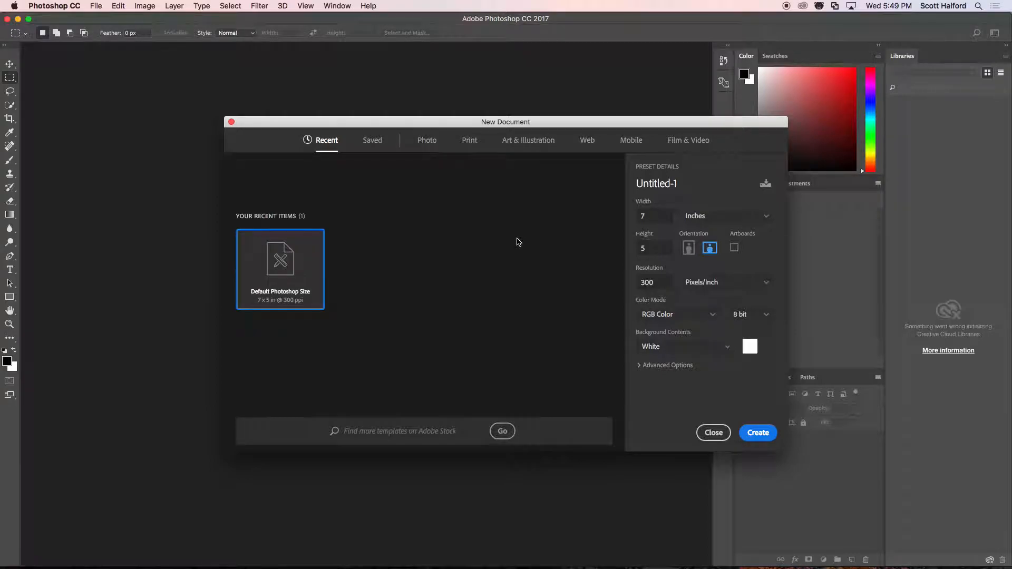
drag(594, 122, 487, 76)
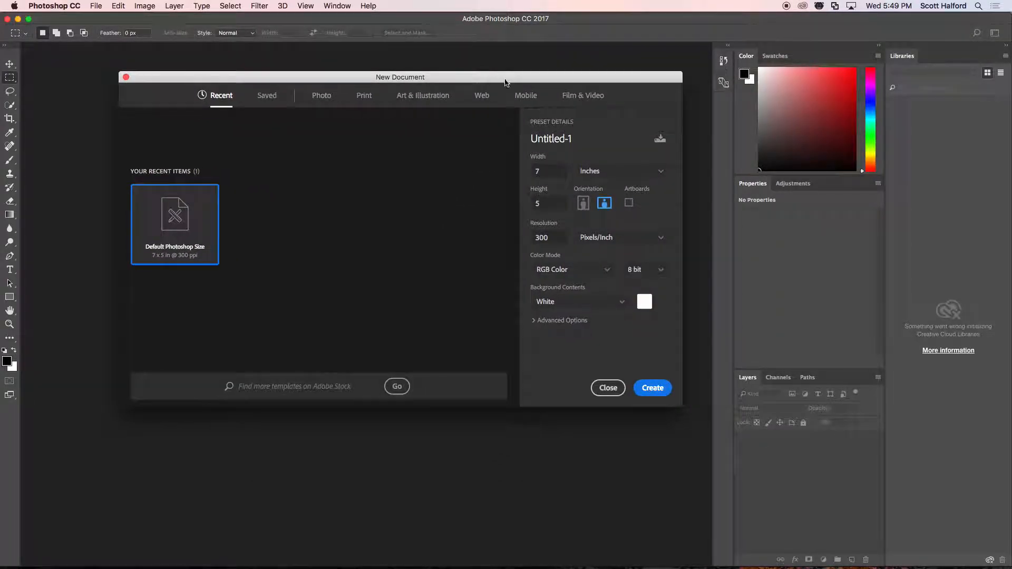
click(580, 98)
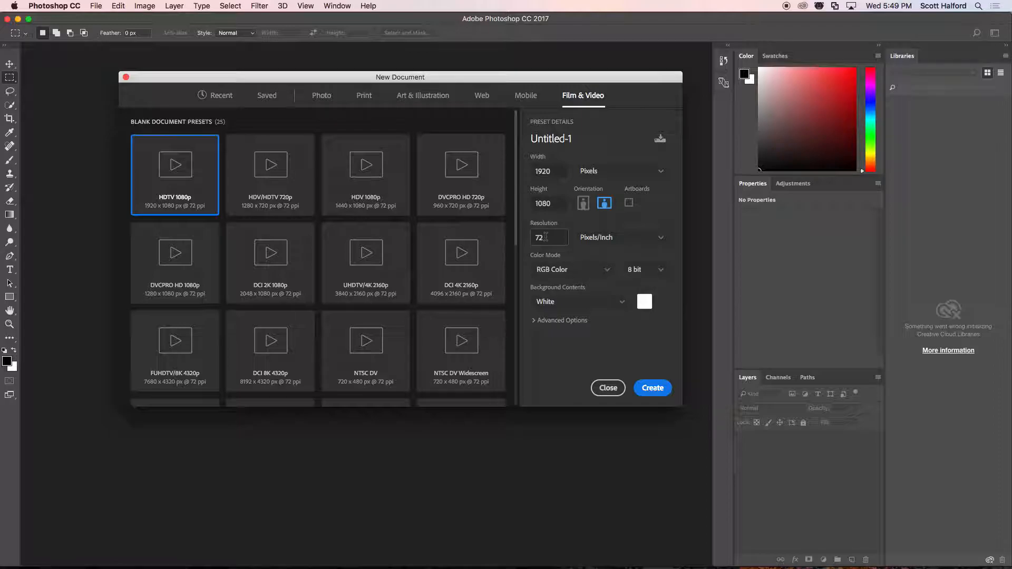
click(548, 169)
click(554, 202)
click(606, 270)
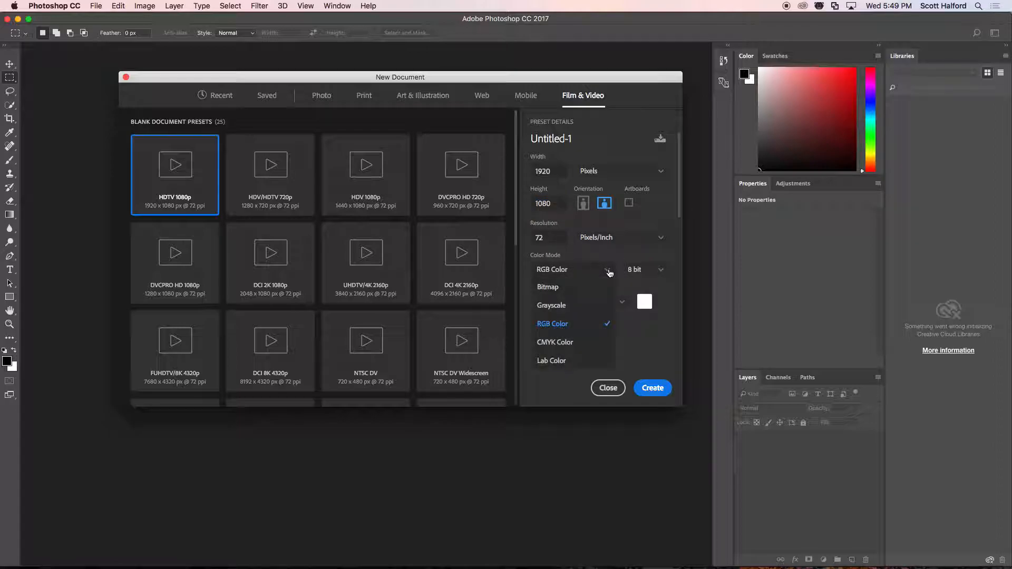
click(552, 324)
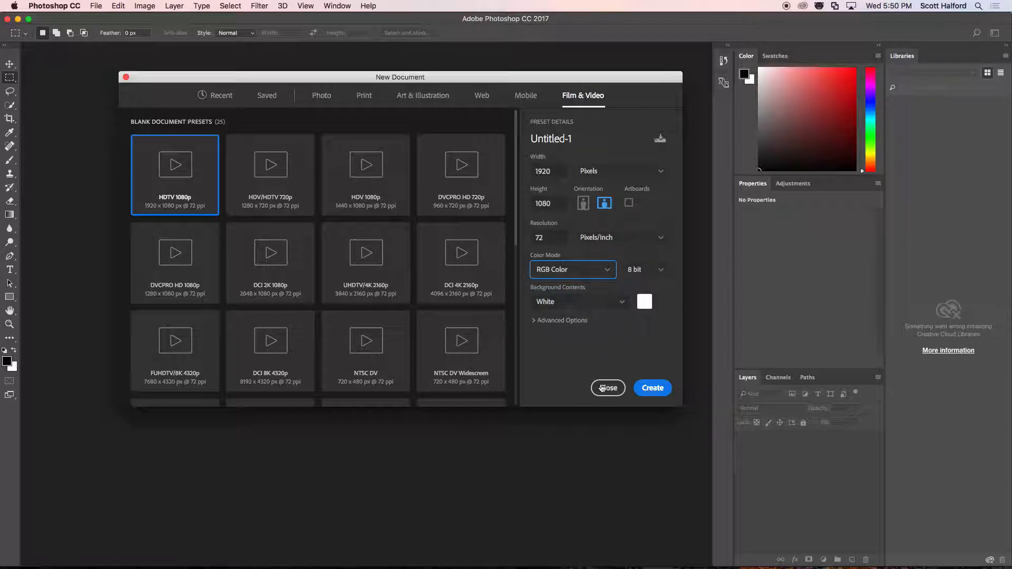
click(654, 388)
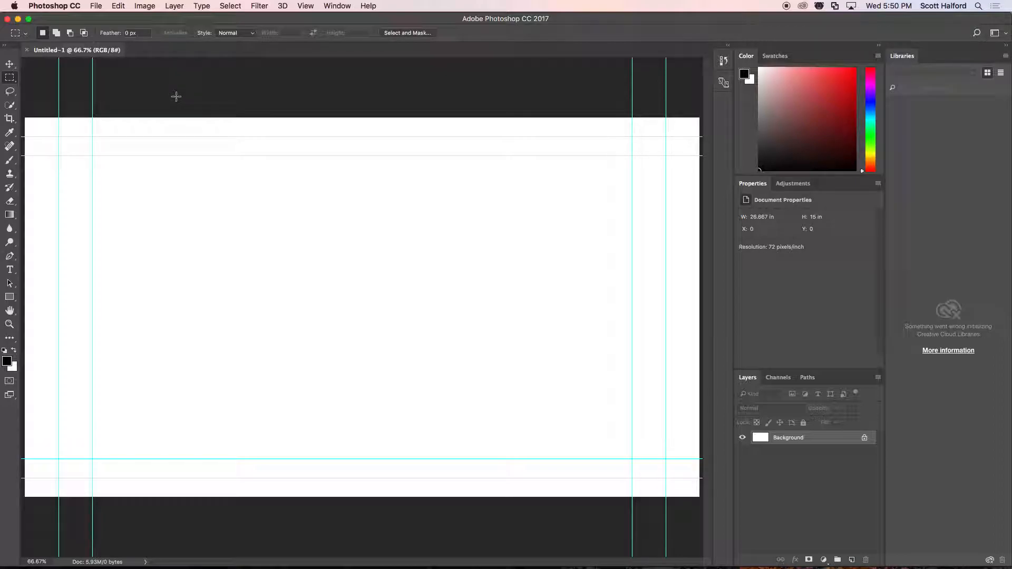
drag(176, 96, 293, 241)
drag(192, 80, 180, 102)
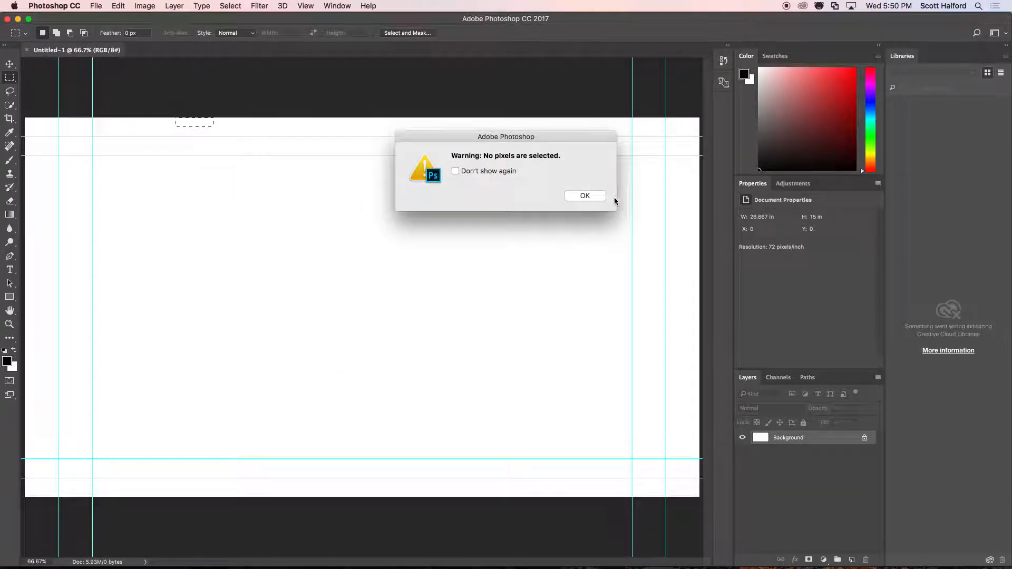
click(582, 196)
Switch to Firefox, search Google Images for "title safe margins" in a new tab, and preview the xScope safe-area image.
key(super+Tab)
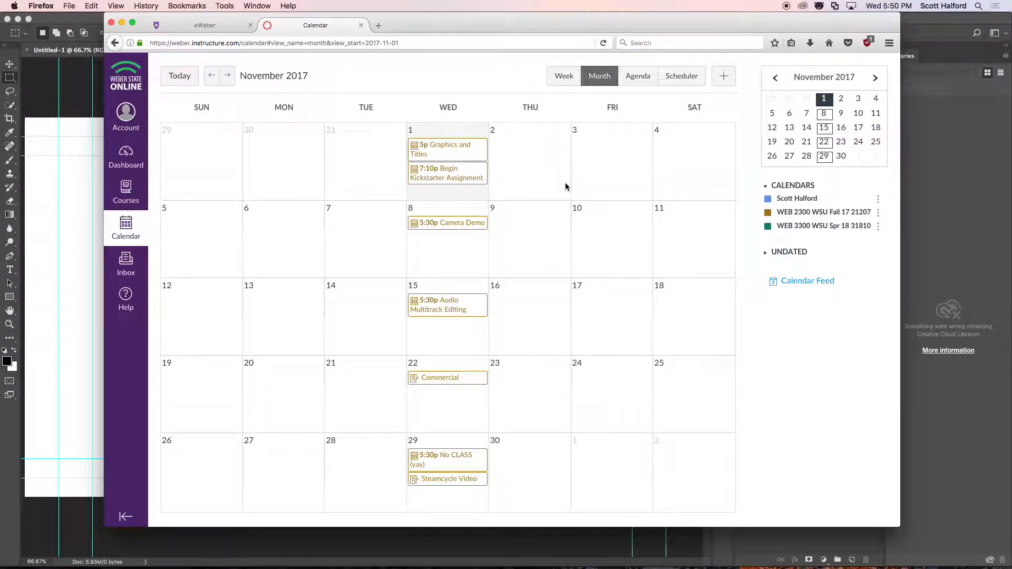
key(super+t)
key(super+k)
text(title:safe margins)
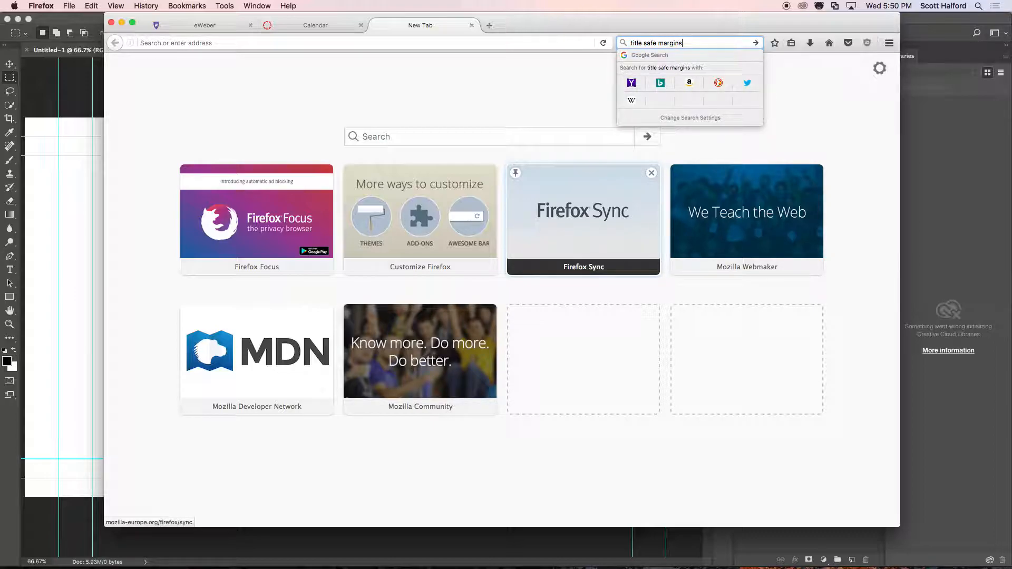
key(Return)
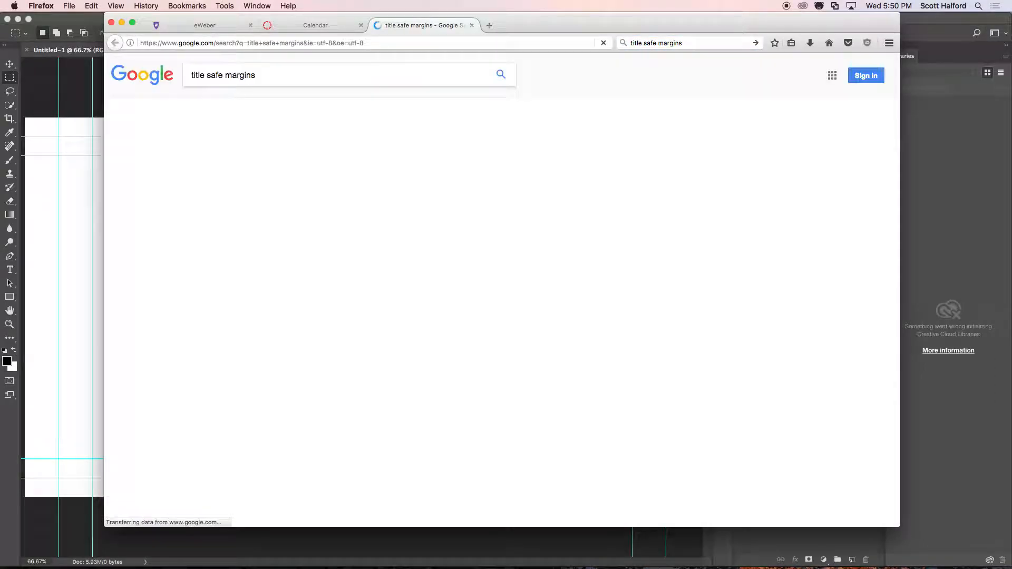
click(228, 106)
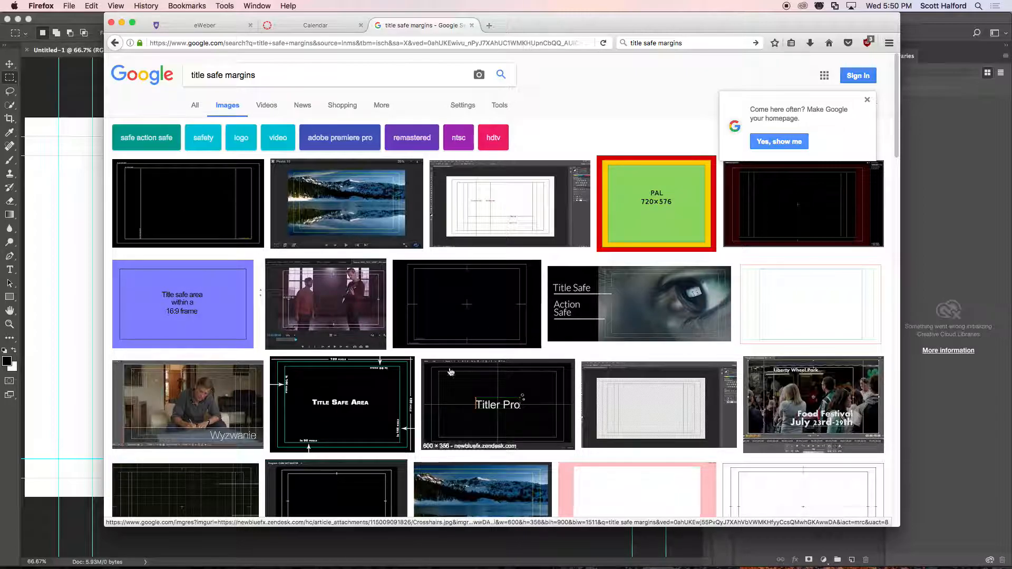
click(778, 216)
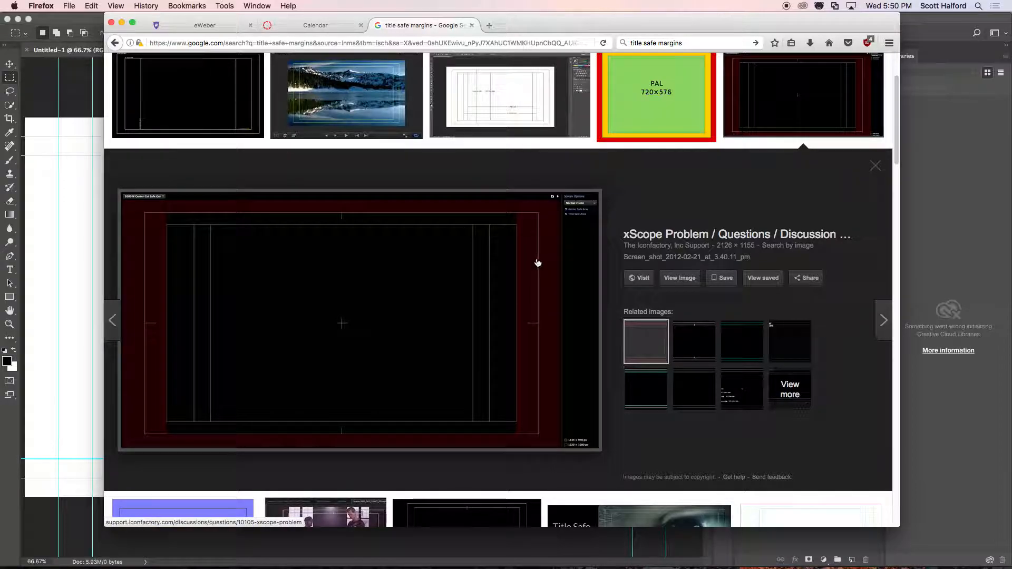
Compare the safe-area reference image in Firefox with the guides of the Photoshop document, ending back in Photoshop.
key(super+Tab)
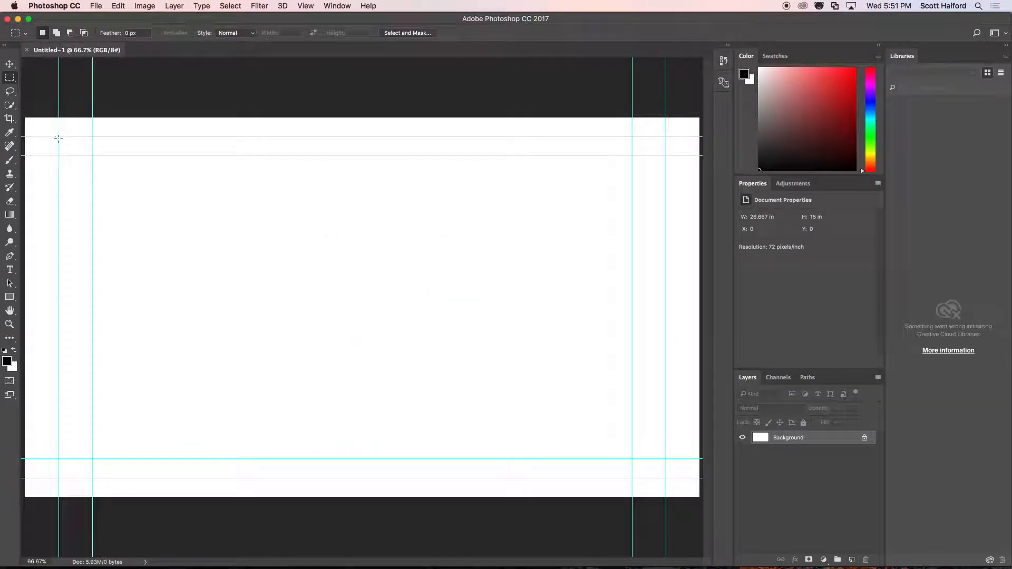
key(super+Tab)
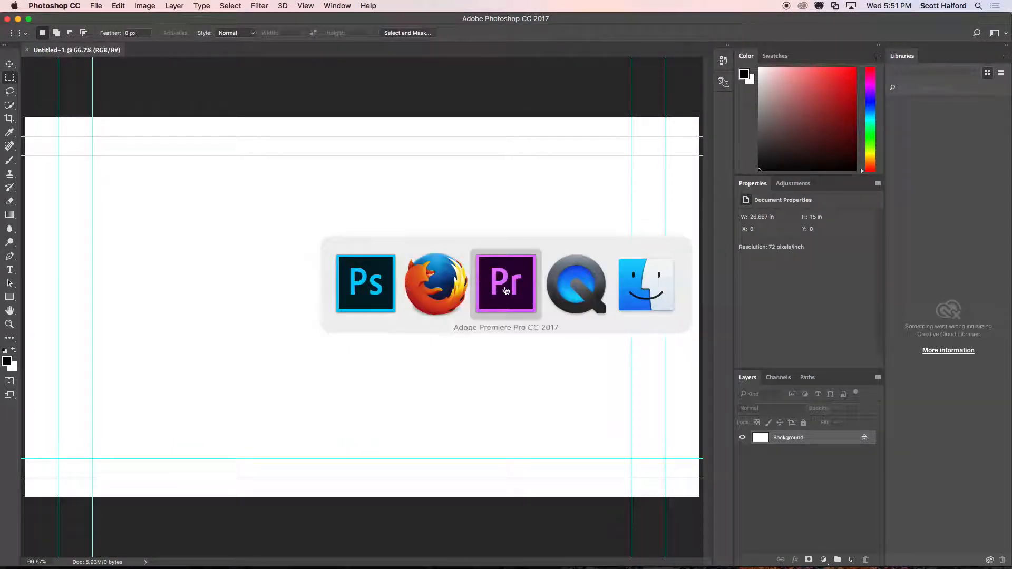
click(427, 289)
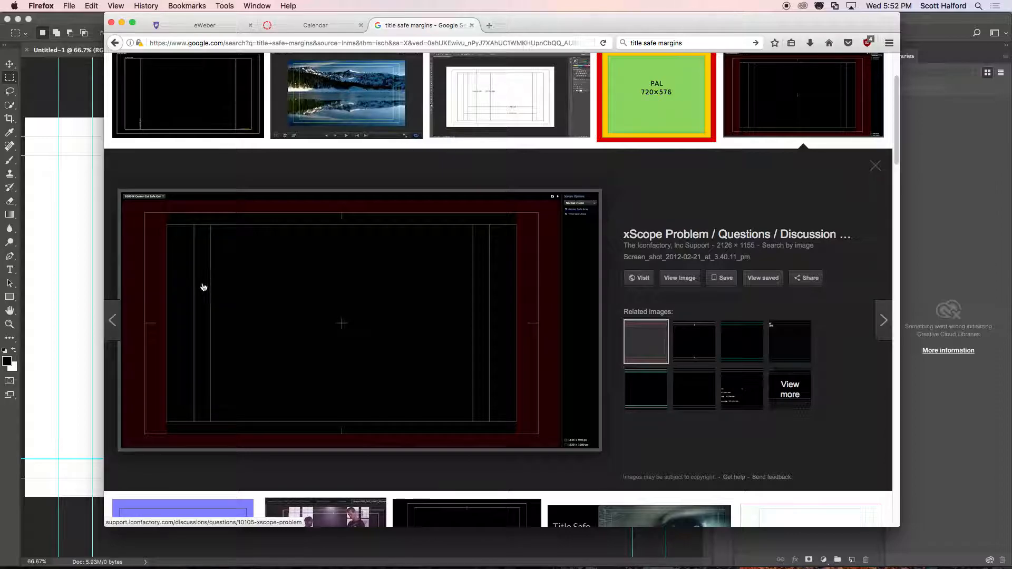
drag(218, 286, 219, 337)
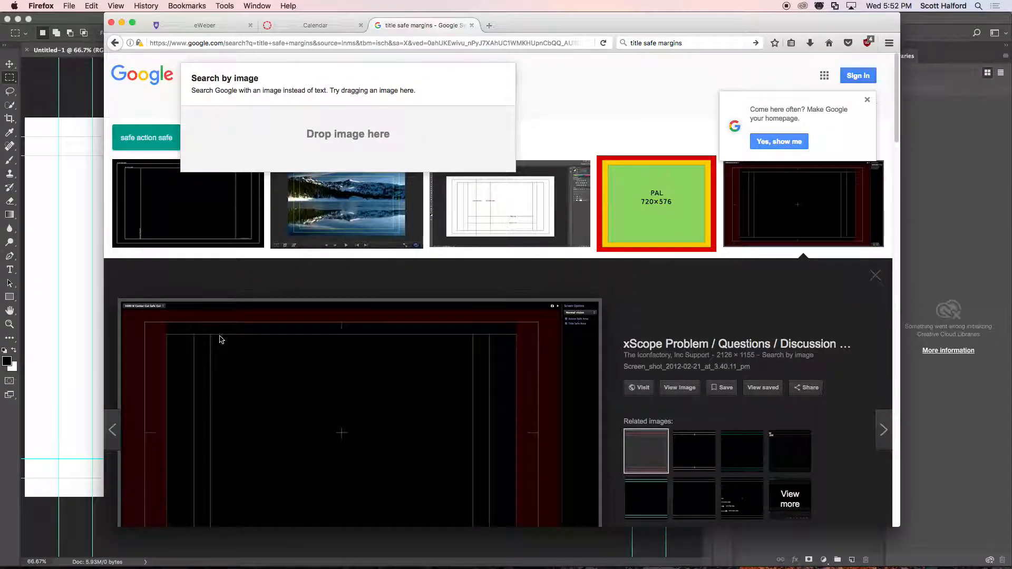
scroll(226, 220, down, 4)
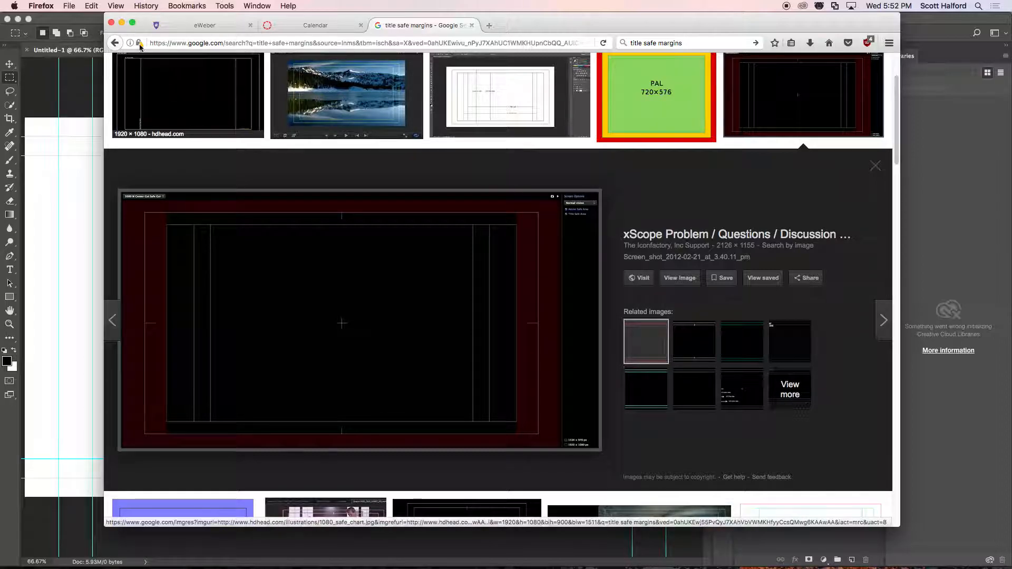
click(92, 24)
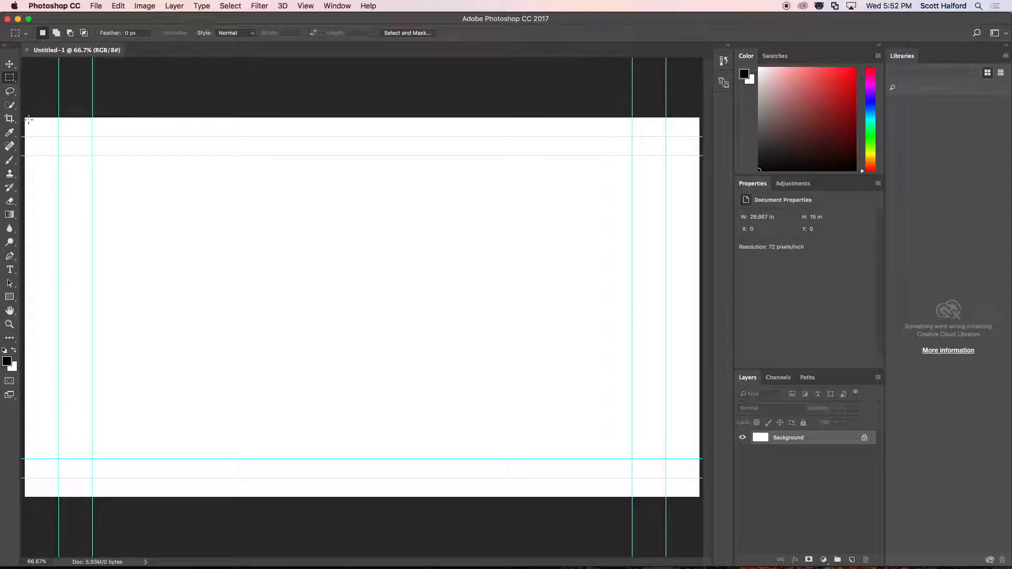
Select the rectangle bounded by the outer guides and fill it with a medium gray foreground color.
drag(59, 136, 666, 477)
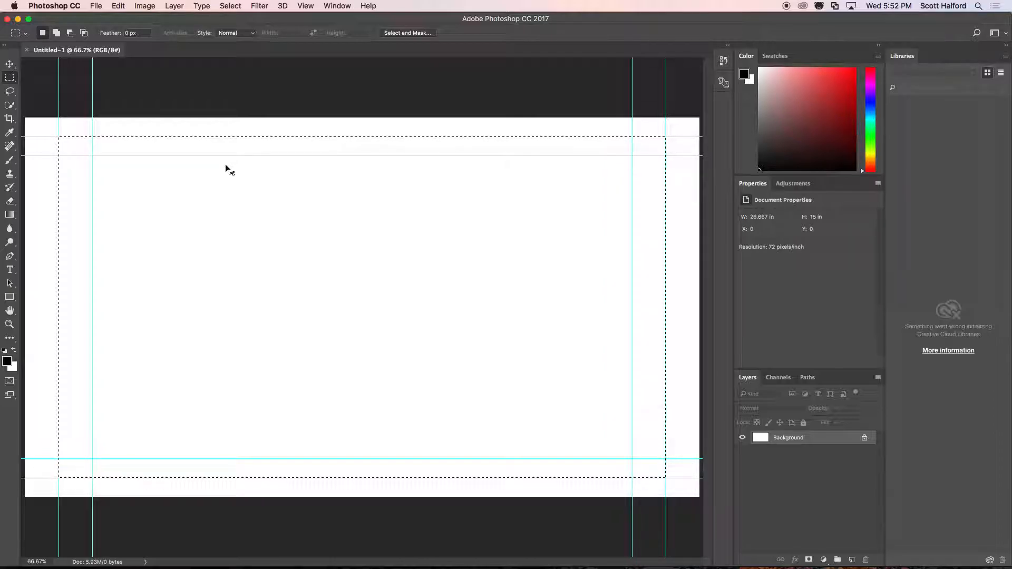
key(super+m)
click(653, 201)
click(573, 204)
key(super+z)
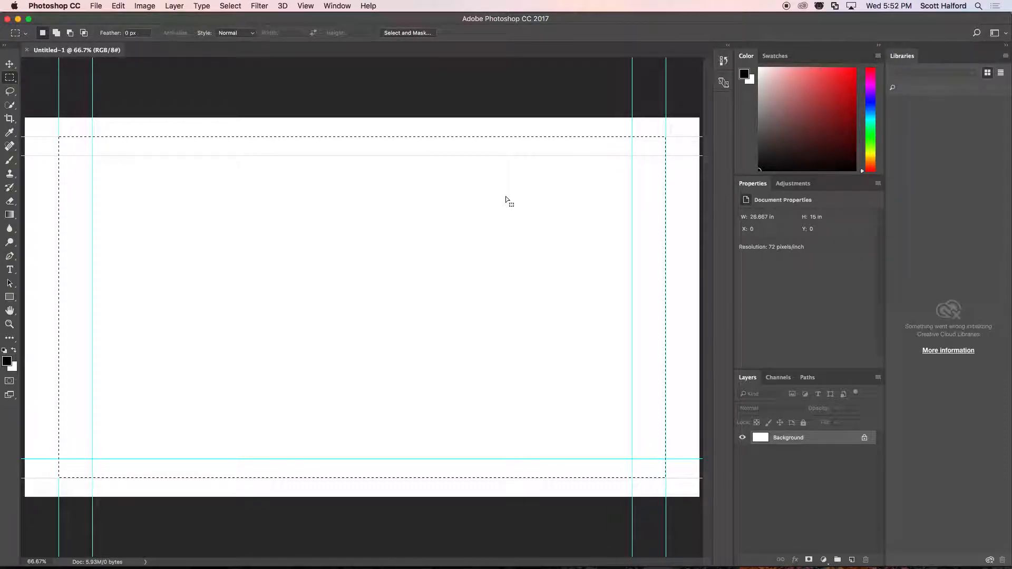
click(7, 362)
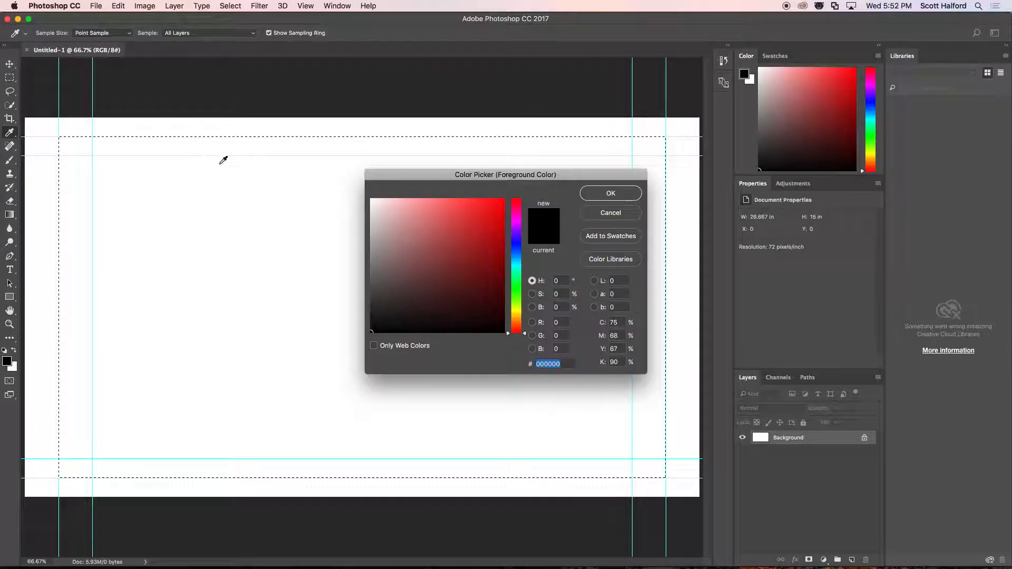
click(371, 274)
click(611, 194)
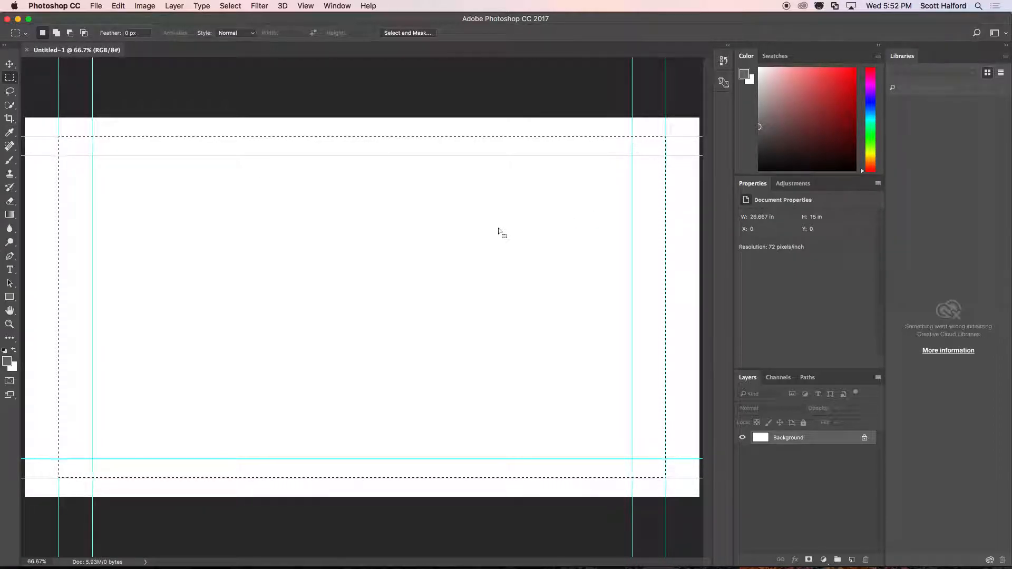
key(alt+BackSpace)
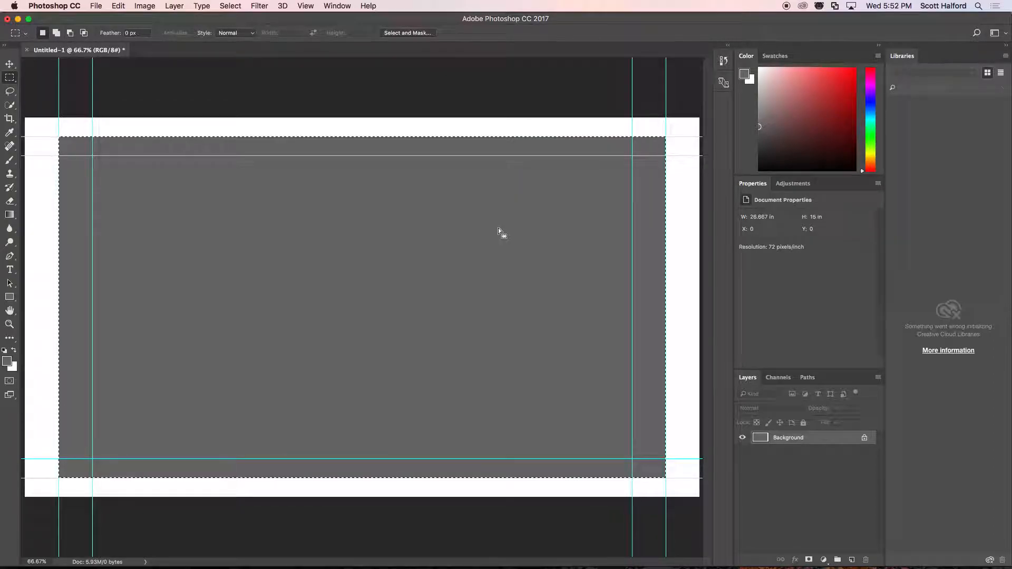
Select the rectangle bounded by the inner guides, fill it with a darker gray foreground color, and deselect.
key(v)
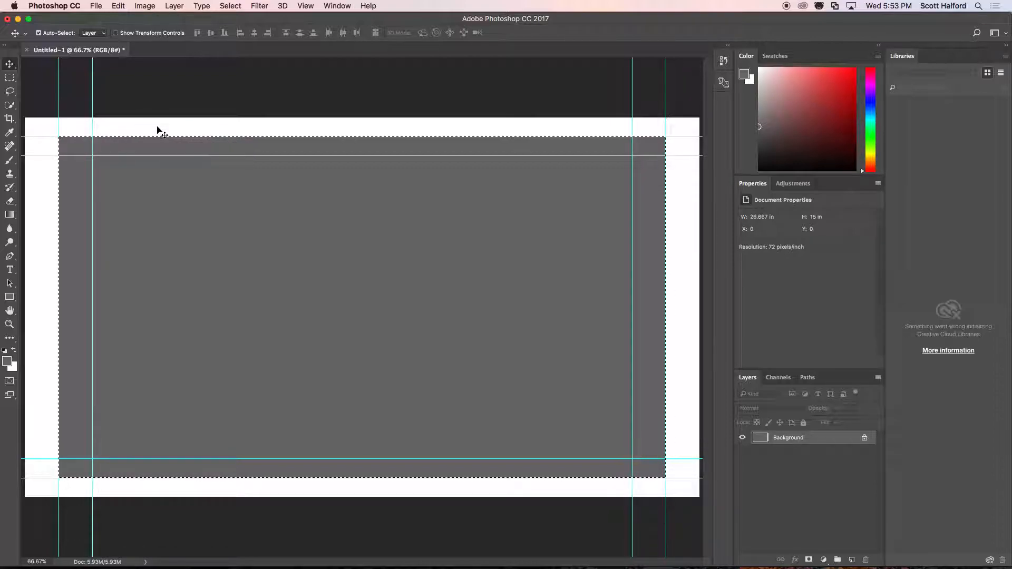
click(12, 78)
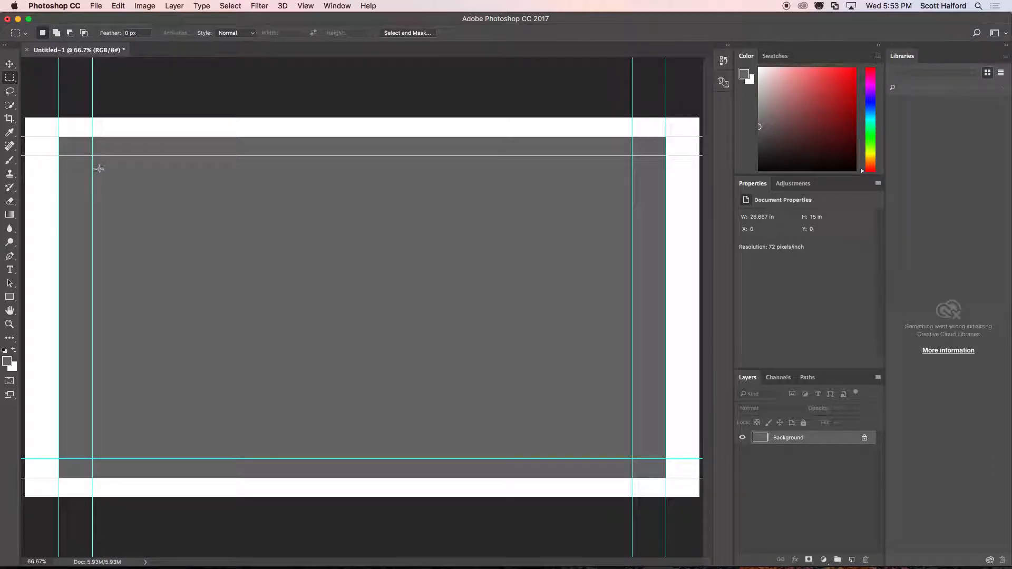
drag(93, 155, 632, 458)
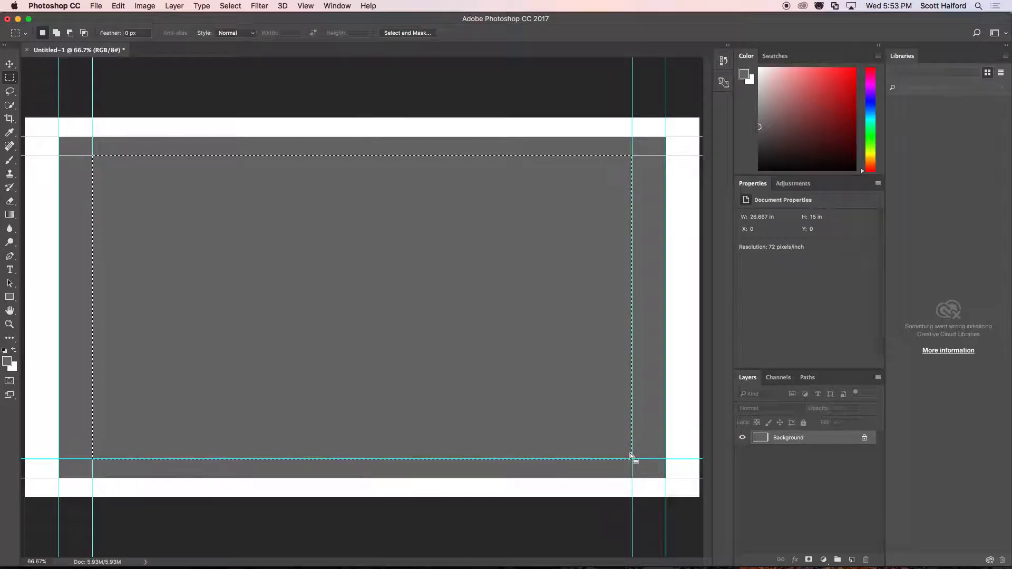
click(7, 362)
drag(408, 280, 369, 302)
click(610, 193)
key(BackSpace)
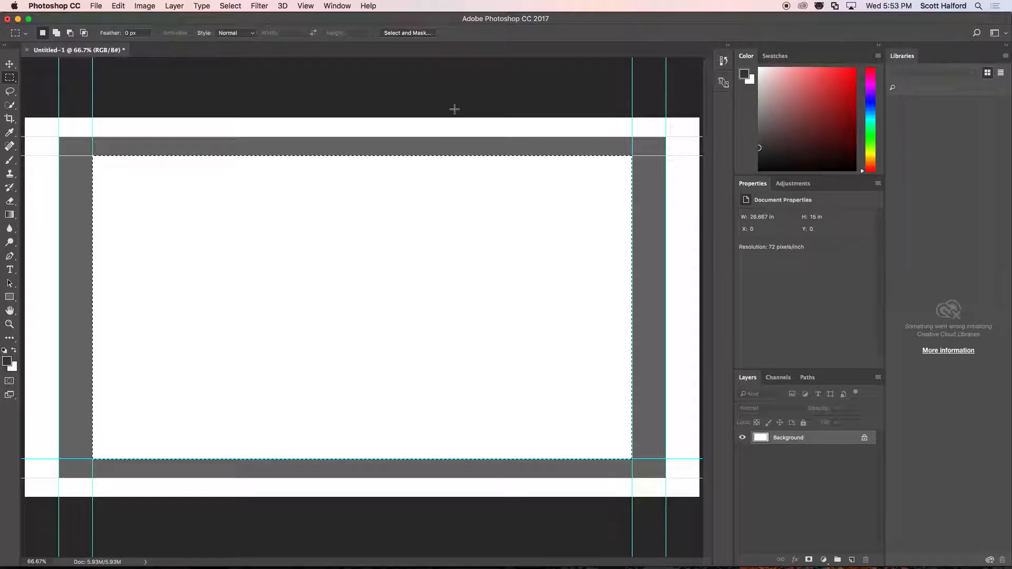
key(alt+BackSpace)
key(super+d)
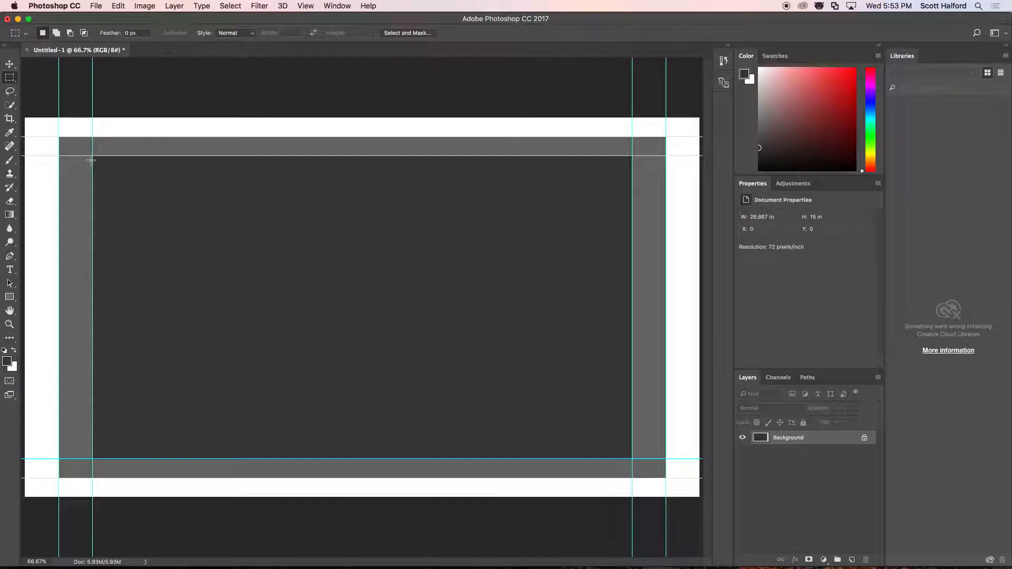
Add a text layer reading "Title" inside the dark gray area.
click(12, 270)
click(258, 274)
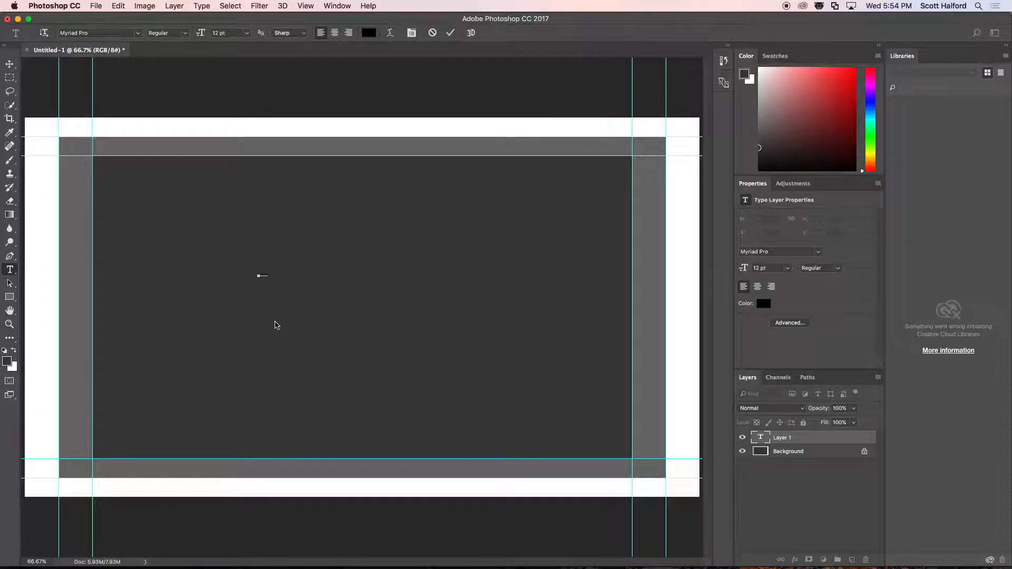
key(super+Return)
key(v)
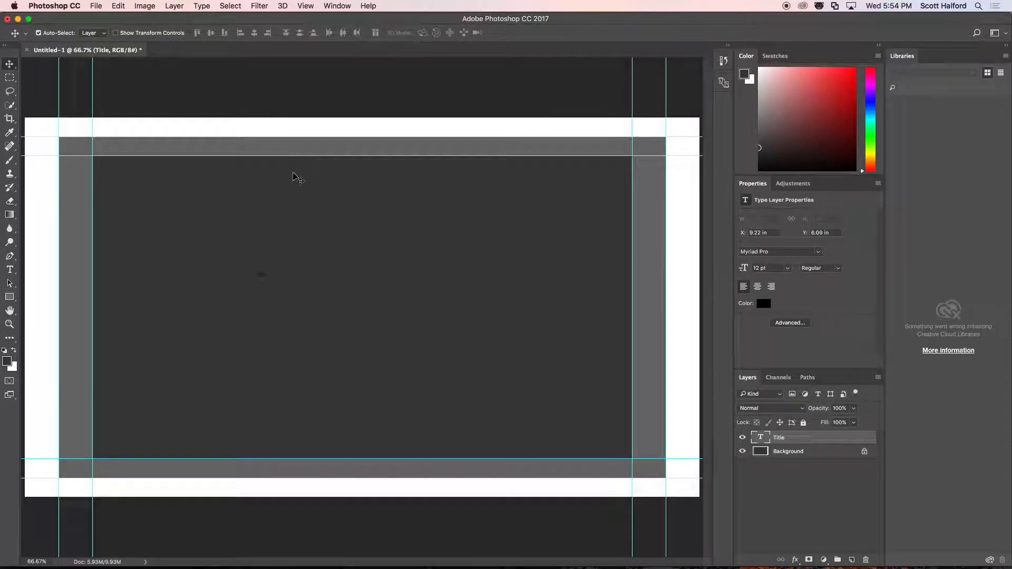
Set the "Title" text color to white, scale the text up to about 210 pt, and apply the transformation.
click(763, 303)
drag(388, 248, 370, 200)
click(606, 194)
key(super+t)
drag(266, 271, 391, 196)
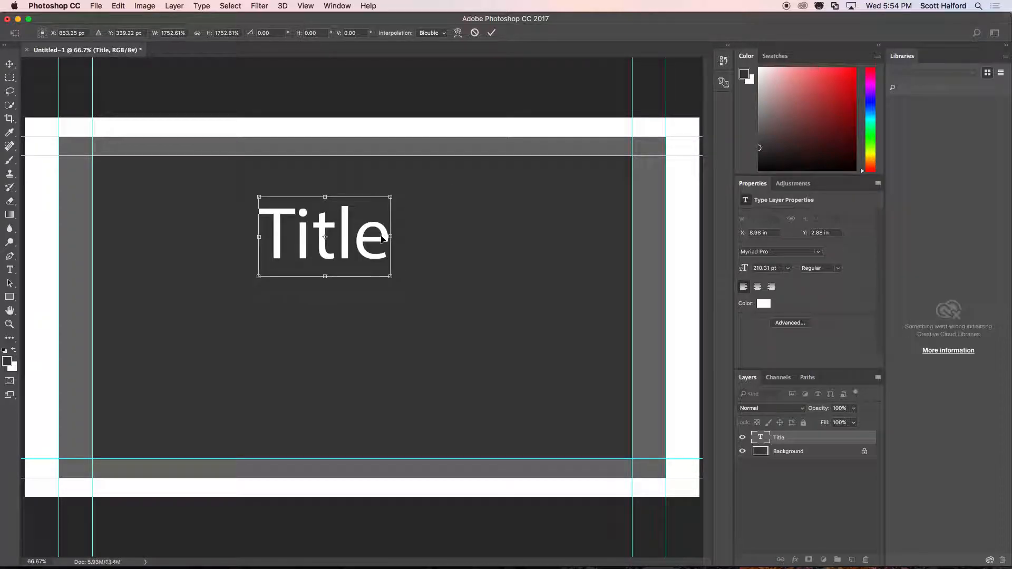
click(15, 64)
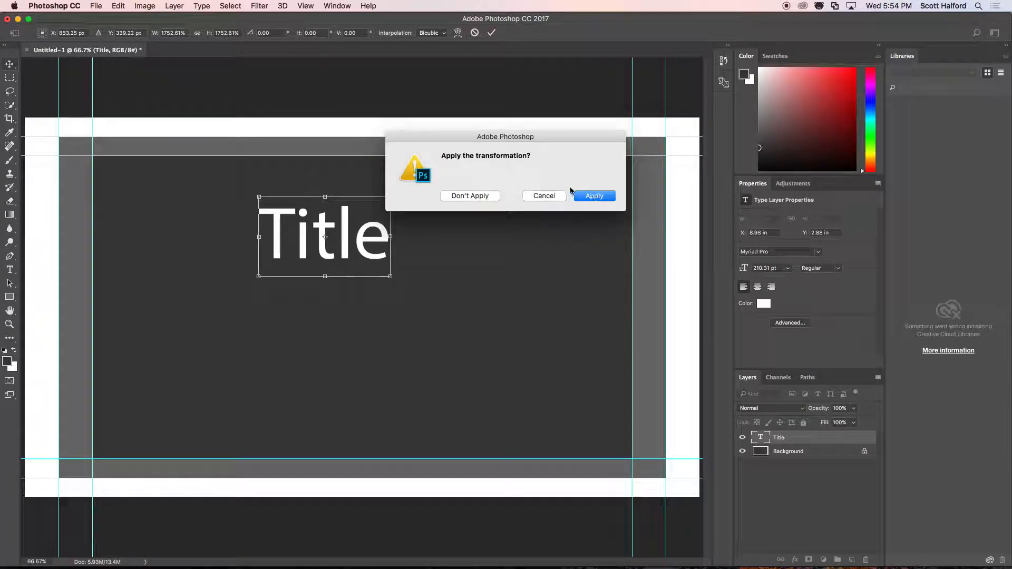
click(594, 196)
Move the title text to the inner guides' lower-left corner and back to the upper middle, and replace its wording with "Blob Bank".
drag(289, 240, 109, 422)
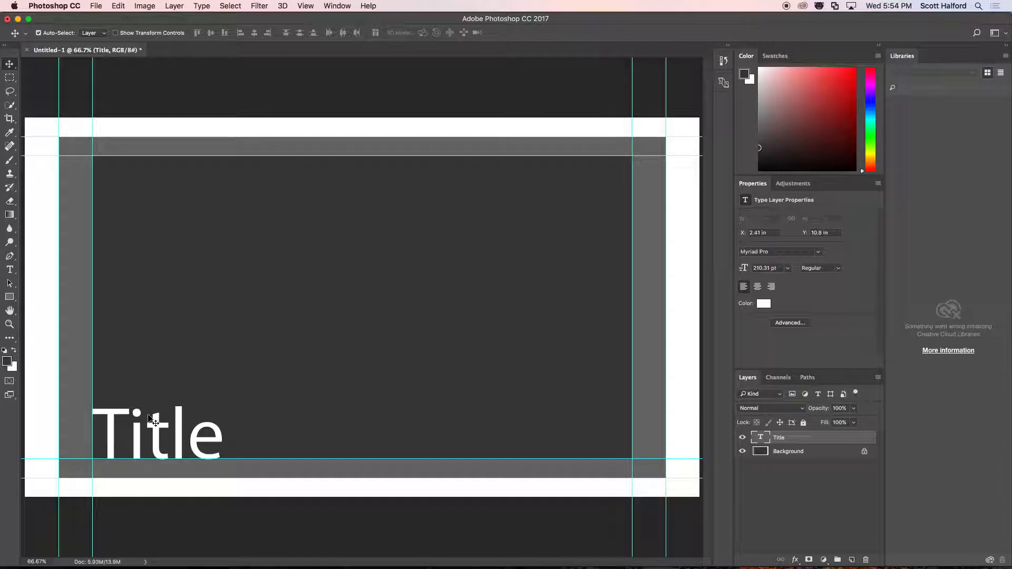
drag(138, 434, 345, 227)
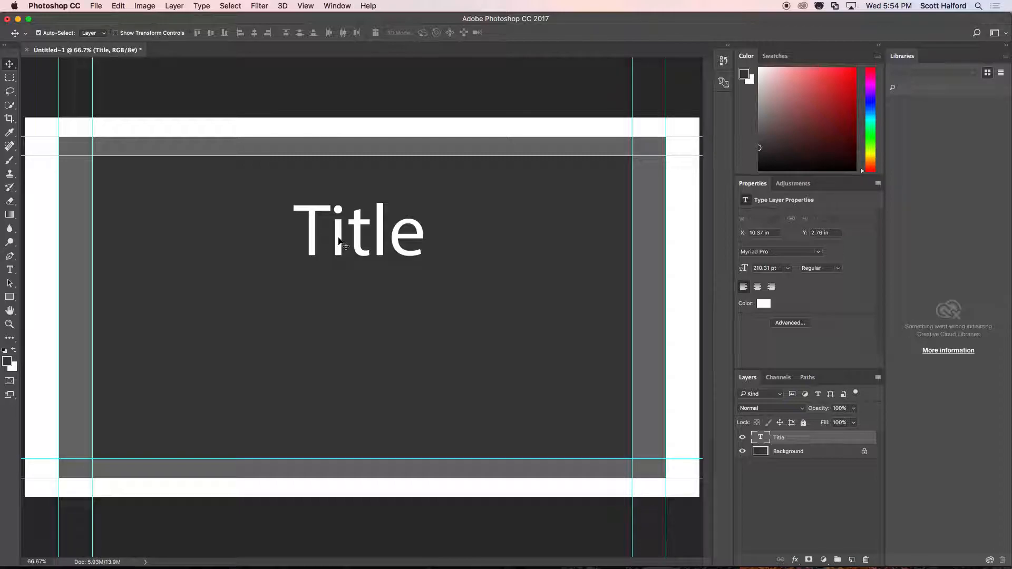
double_click(339, 238)
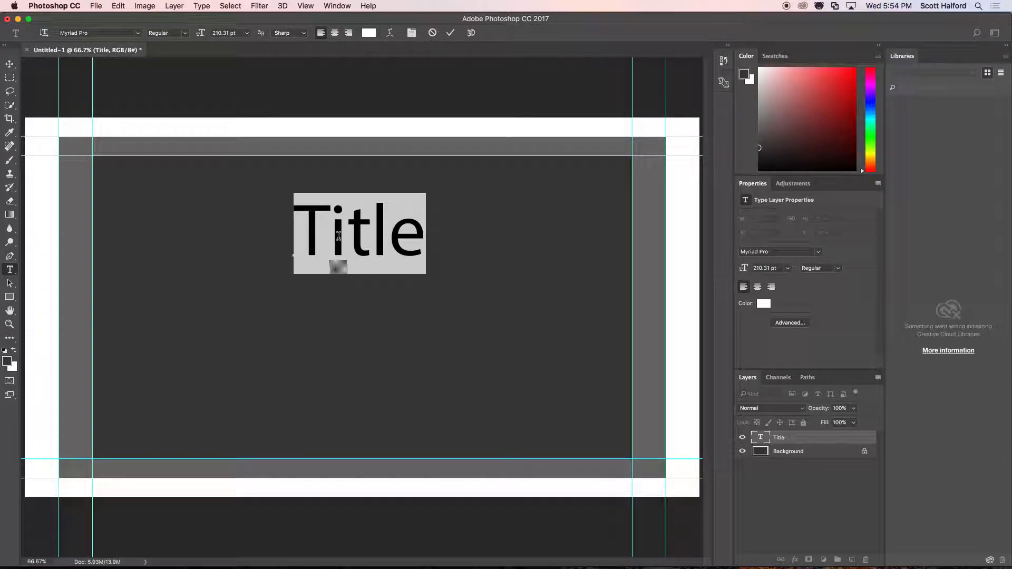
text(Blob )
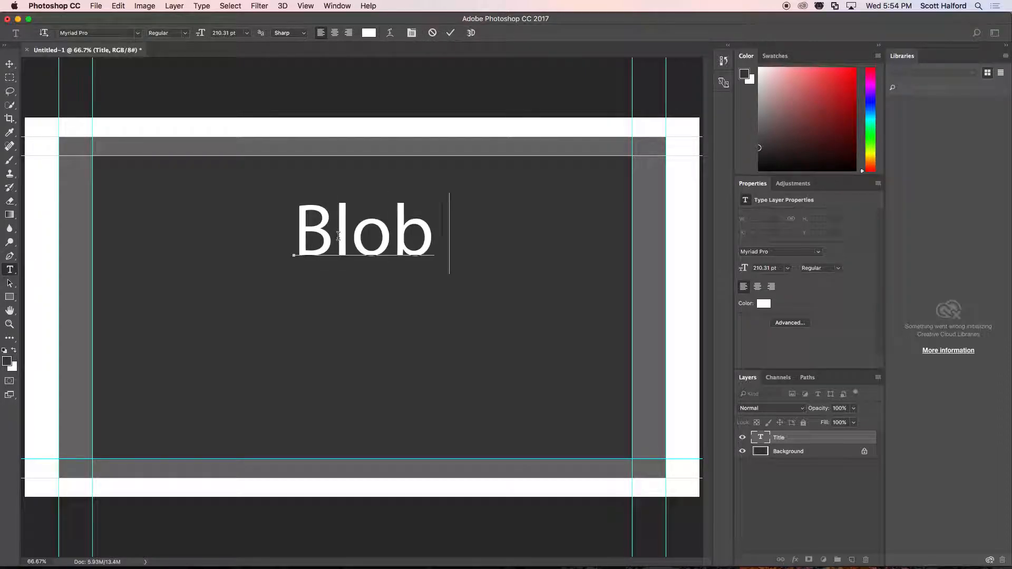
text(Bank)
key(super+Return)
key(v)
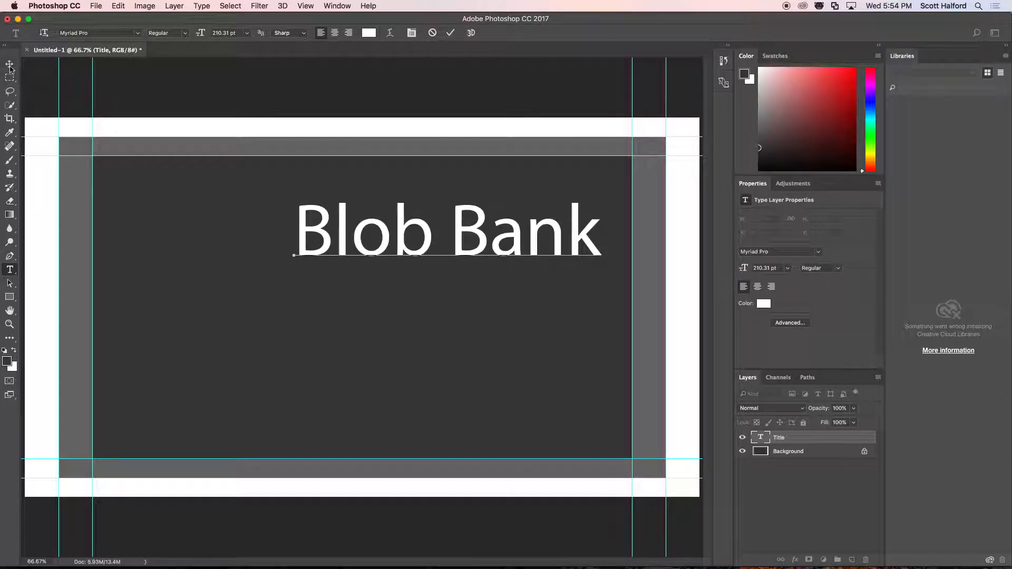
Move the "Blob Bank" text up against the upper inner guide and shift it left to about X 7.34 in.
drag(341, 215, 272, 171)
key(Up)
key(Up)
key(Up)
key(Up)
key(Up)
key(Up)
key(Up)
key(Up)
key(Up)
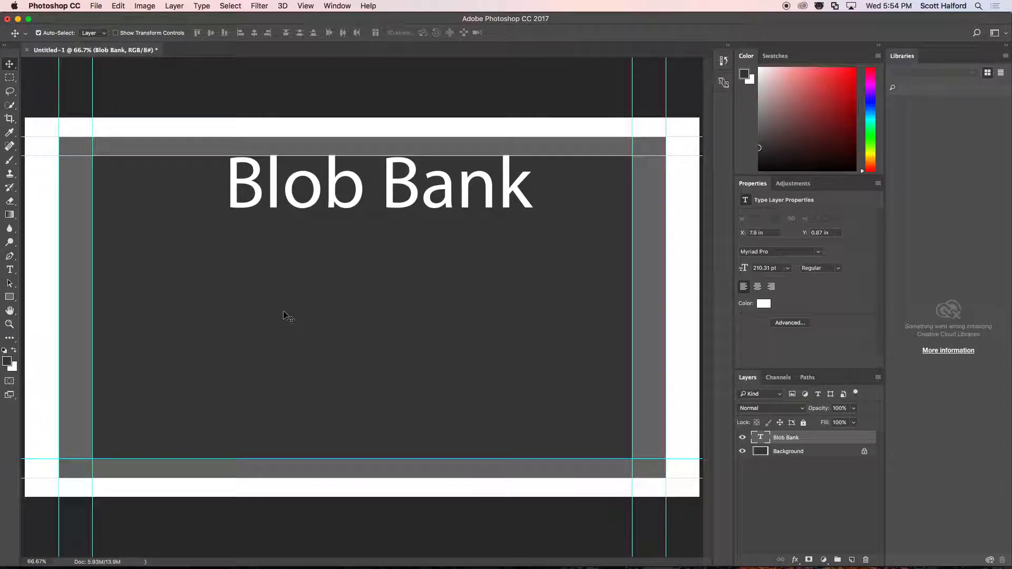
key(shift+Left)
key(shift+Left)
key(shift+Left)
key(shift+Left)
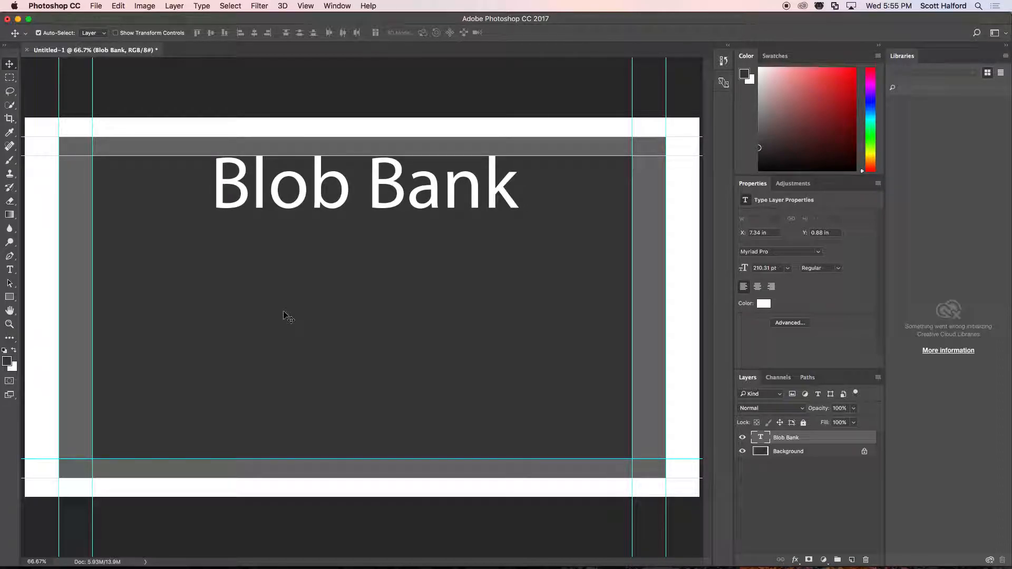
Lower the "Blob Bank" text away from the upper inner guide and settle it at about Y 1.8 in.
key(shift+Down)
key(shift+Down)
key(shift+Down)
key(shift+Down)
key(shift+Down)
key(shift+Down)
key(shift+Down)
key(shift+Down)
key(shift+Down)
key(shift+Down)
key(shift+Down)
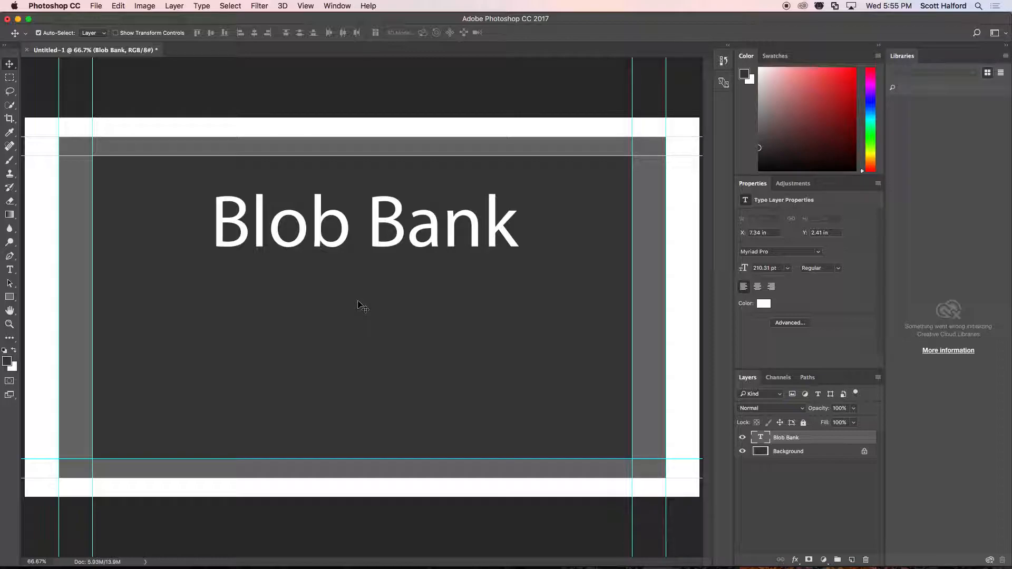
drag(379, 202, 375, 194)
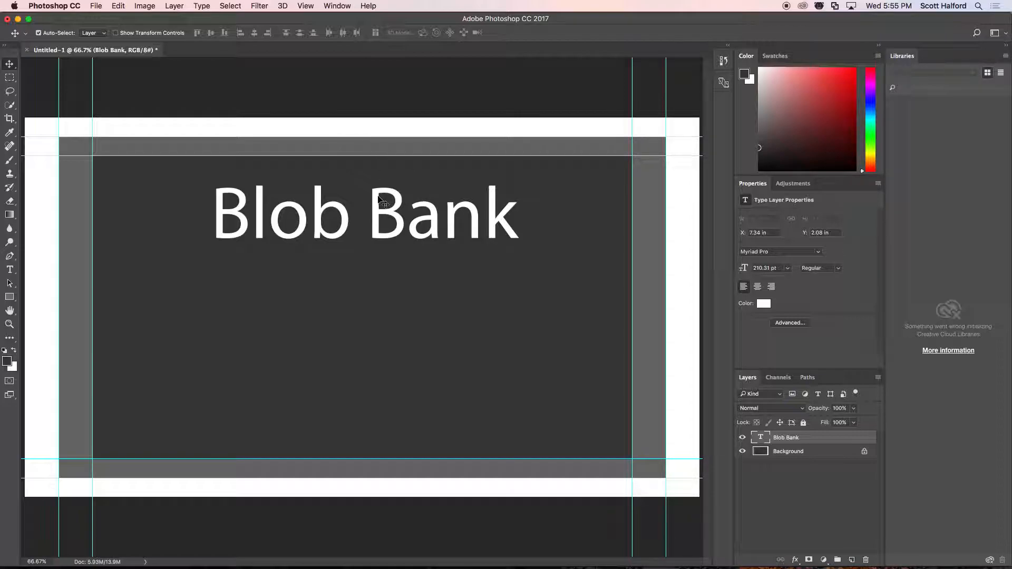
key(shift+Up)
key(shift+Up)
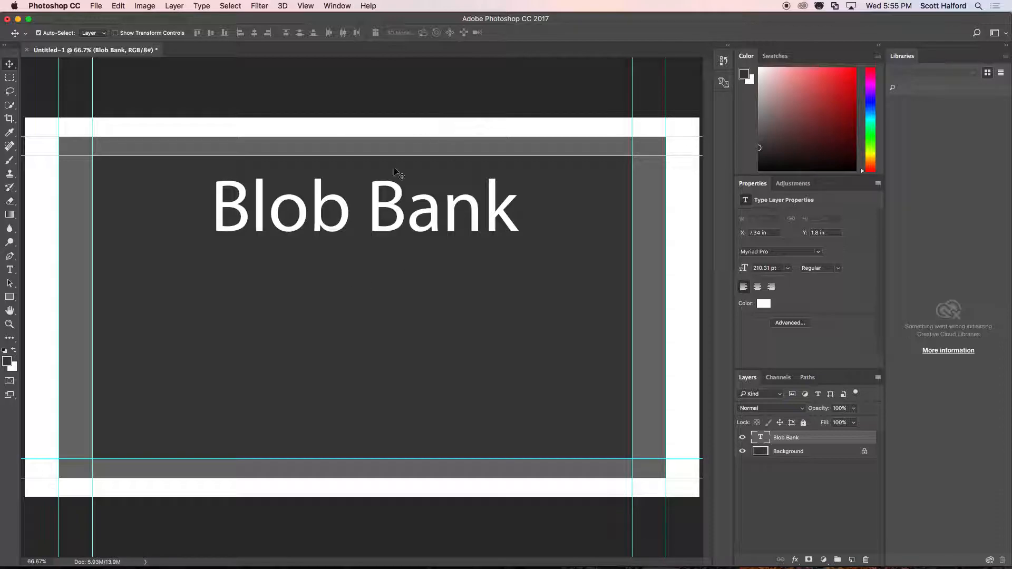
Move the "Blob Bank" text to the middle of the dark gray area, at about X 7.2 in and Y 5.08 in.
drag(371, 214, 372, 318)
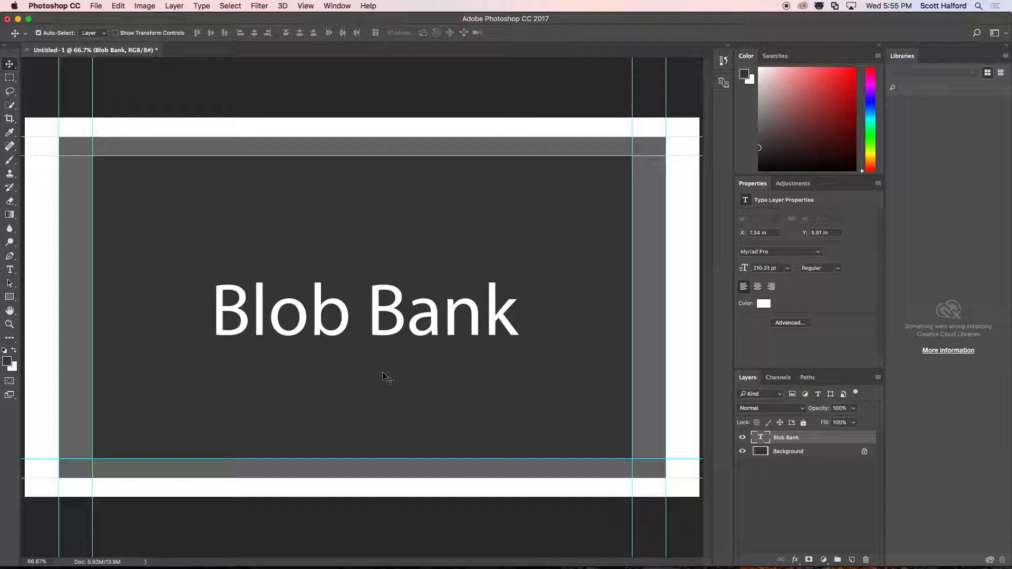
key(shift+Up)
key(shift+Up)
key(shift+Up)
key(shift+Up)
key(shift+Up)
key(shift+Up)
key(shift+Left)
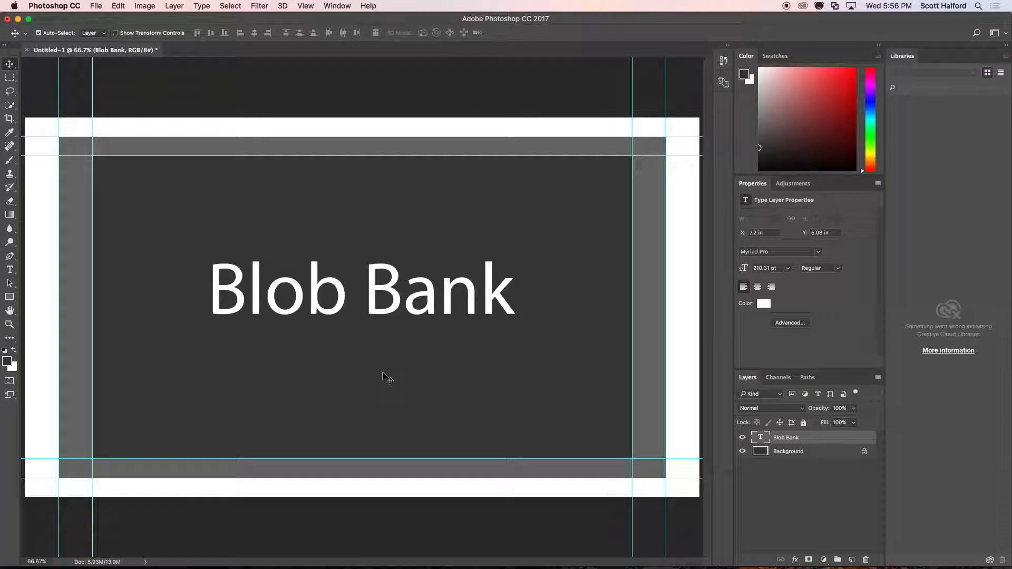
Raise the "Blob Bank" text into the upper part of the dark gray area, at about Y 2.44 in.
key(shift+Up)
key(shift+Up)
key(shift+Up)
key(shift+Up)
key(shift+Up)
key(shift+Up)
key(shift+Up)
key(shift+Up)
key(shift+Up)
key(shift+Up)
key(shift+Up)
key(shift+Up)
key(shift+Up)
key(shift+Up)
key(shift+Up)
key(shift+Up)
key(shift+Up)
key(shift+Up)
key(shift+Up)
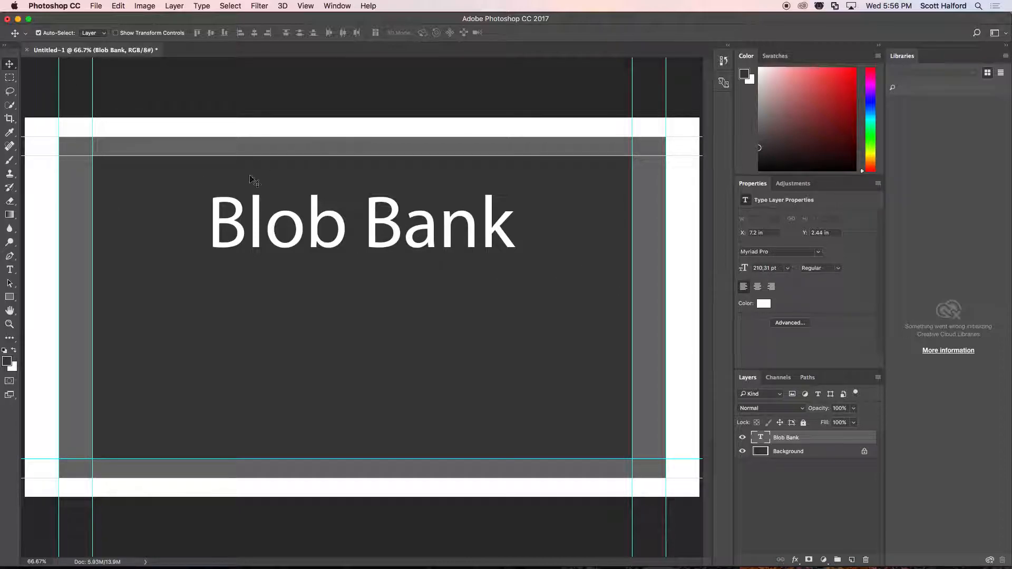
Preview fonts on the "Blob Bank" text and set its font to Bauhaus 93.
key(t)
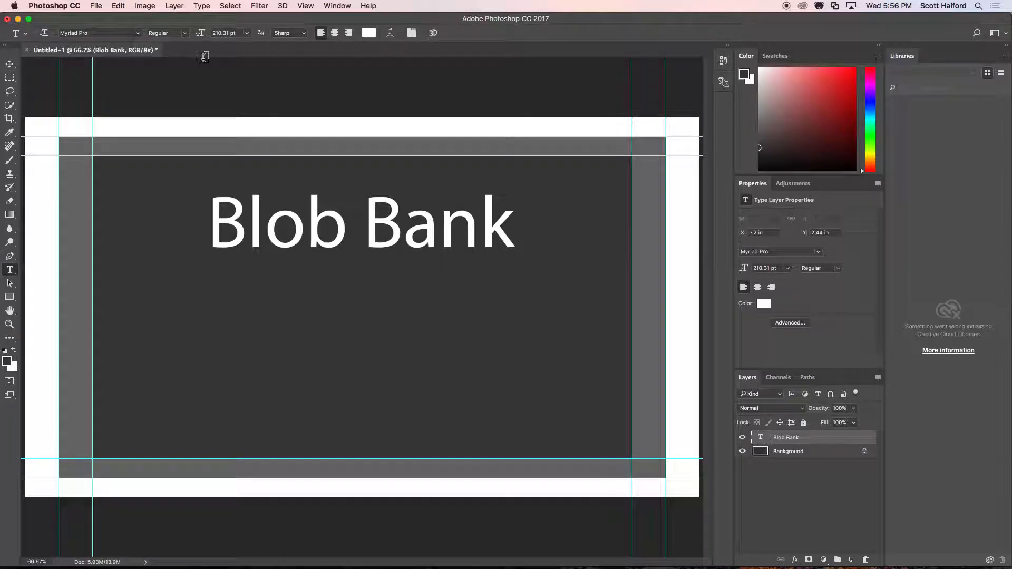
click(139, 34)
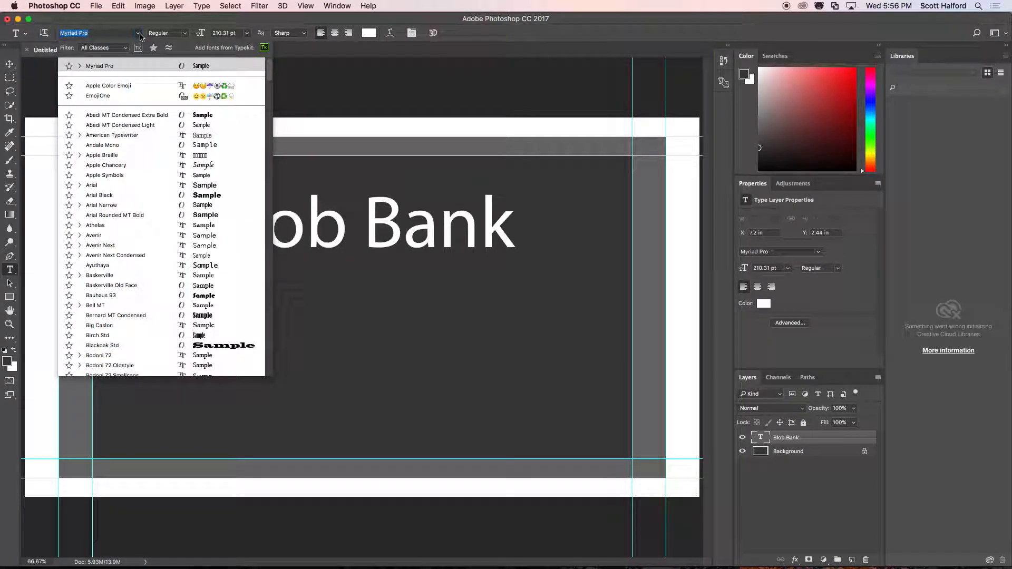
scroll(138, 217, down, 2)
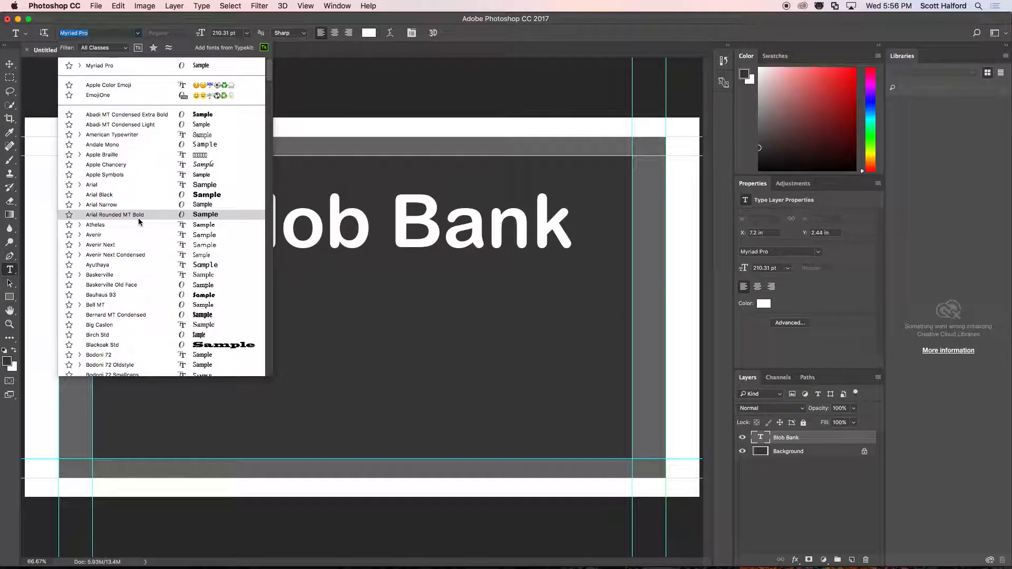
scroll(138, 223, down, 10)
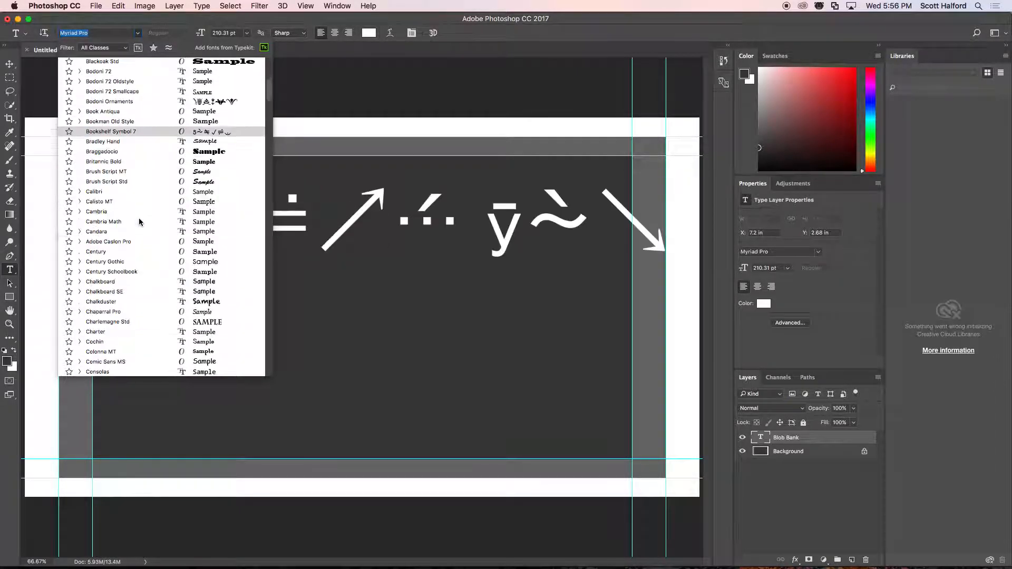
scroll(124, 316, up, 10)
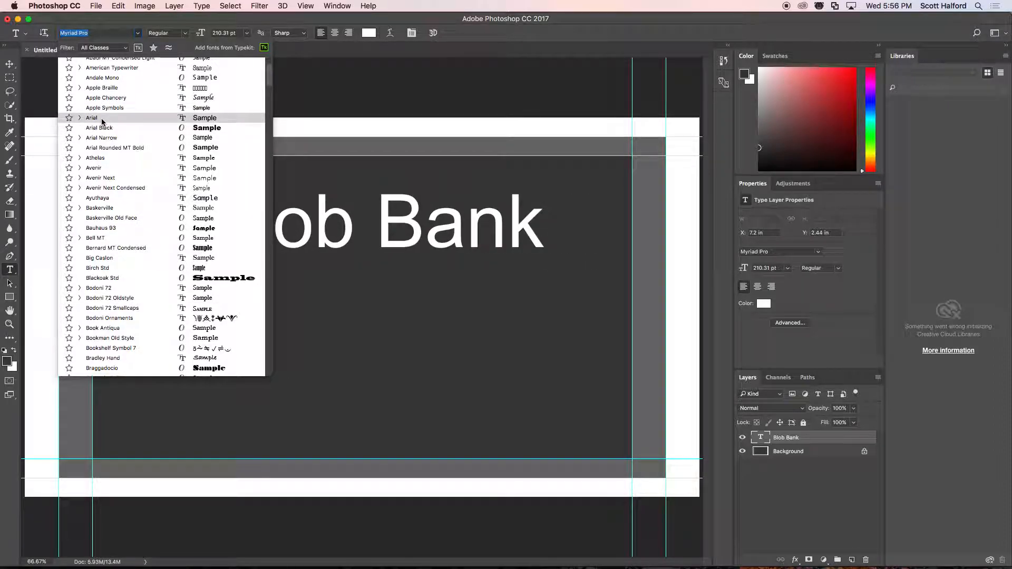
scroll(101, 121, down, 5)
scroll(101, 121, up, 6)
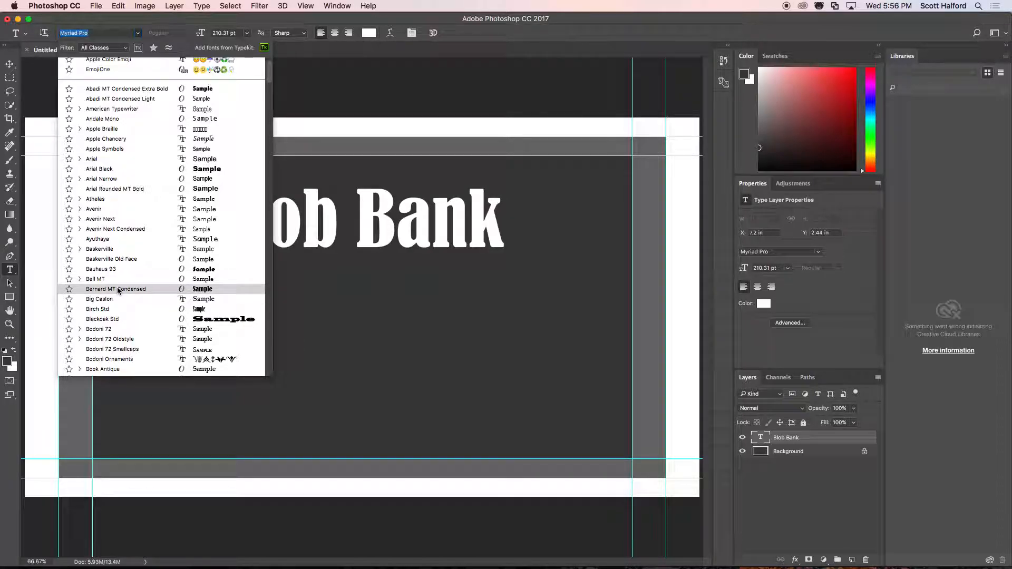
click(118, 268)
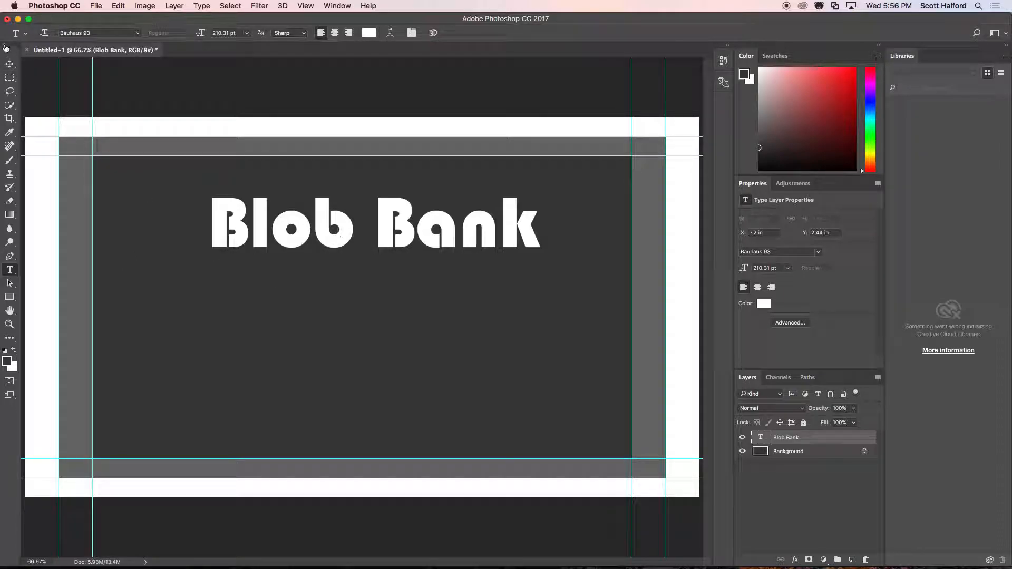
click(10, 64)
drag(341, 231, 343, 231)
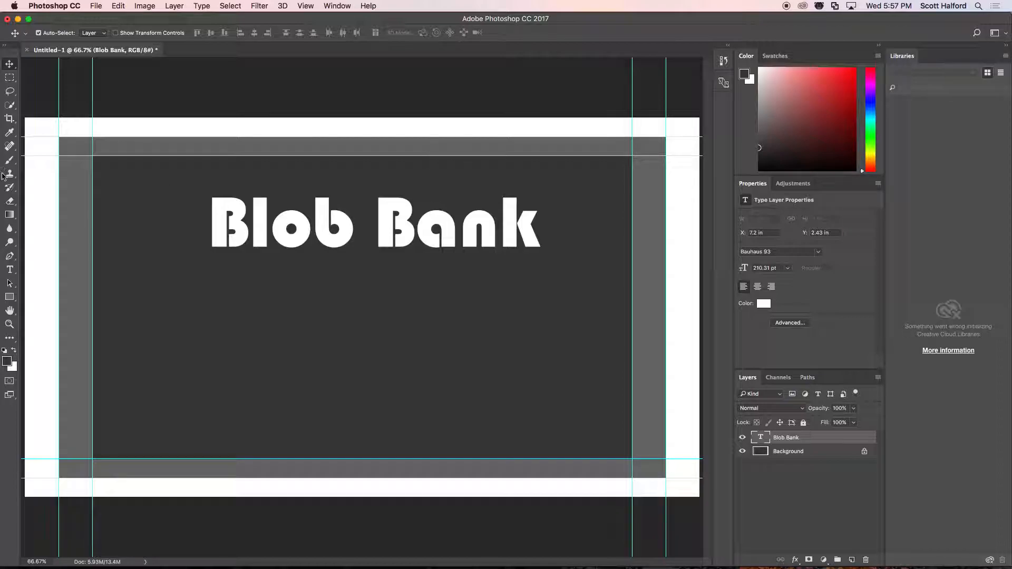
Add a second text layer reading "0.9% interest" in the lower part of the dark gray area.
click(10, 270)
click(367, 372)
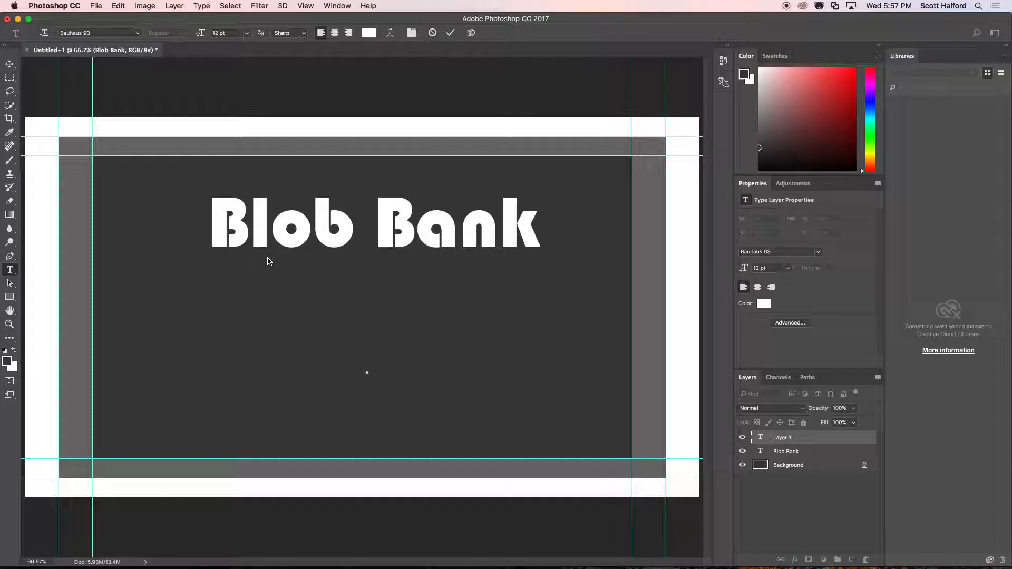
text(a)
text(.95% interest)
key(super+Return)
key(v)
Scale the "0.9% interest" text to about 107 pt and place it beneath "Blob Bank", aligned to its left edge.
key(super+t)
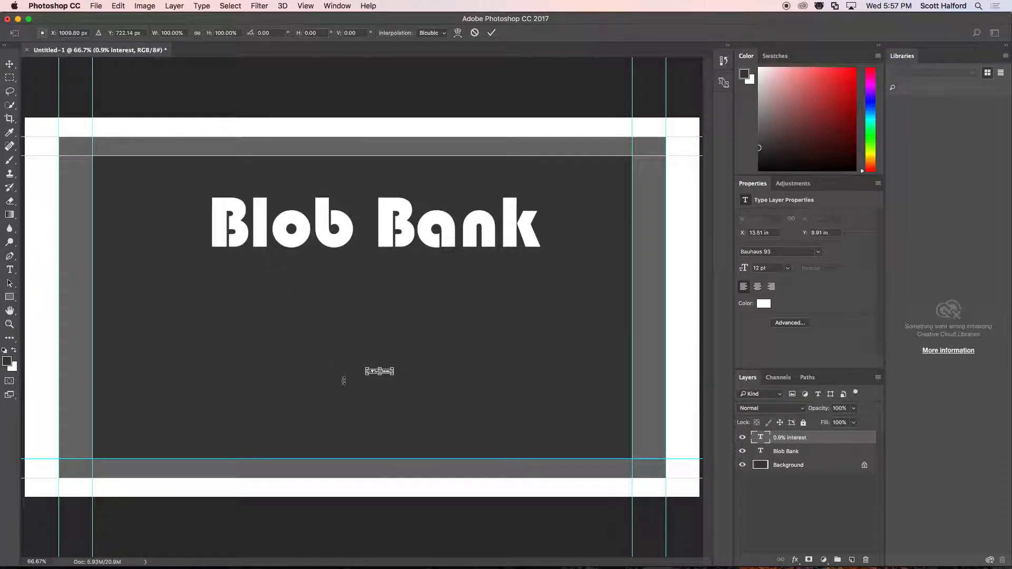
drag(393, 369, 499, 335)
drag(392, 313, 378, 306)
drag(485, 278, 425, 287)
drag(363, 308, 365, 310)
key(Return)
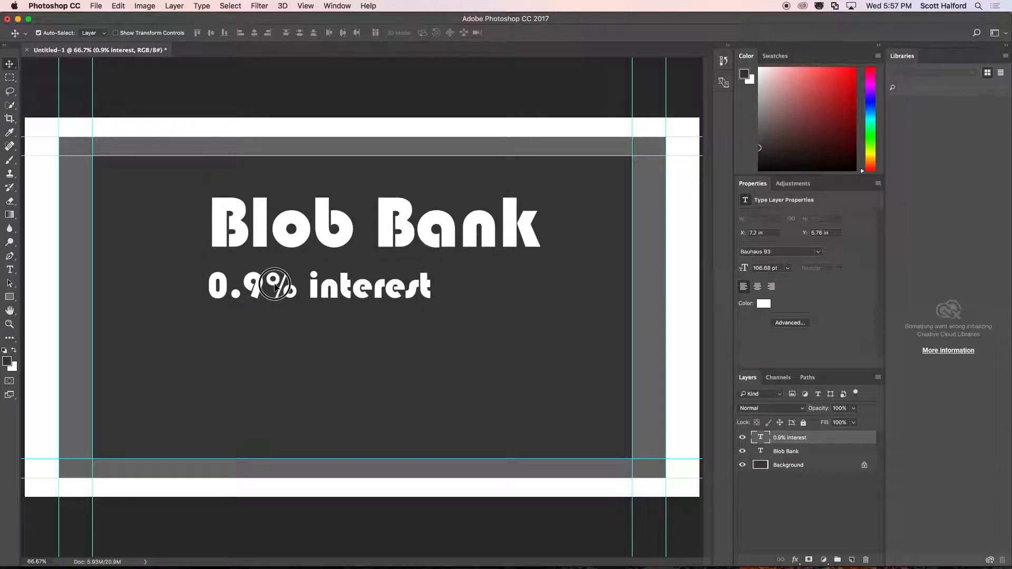
Format the percent sign in "0.9% interest" with a 35 pt baseline shift and a 58.68 pt font size.
key(t)
click(270, 286)
drag(264, 287, 298, 287)
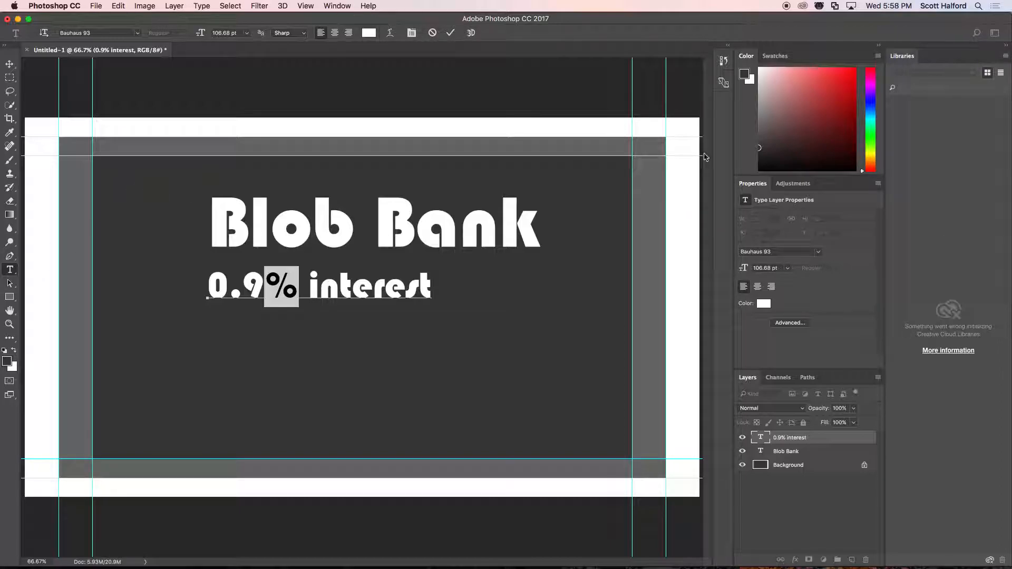
click(336, 6)
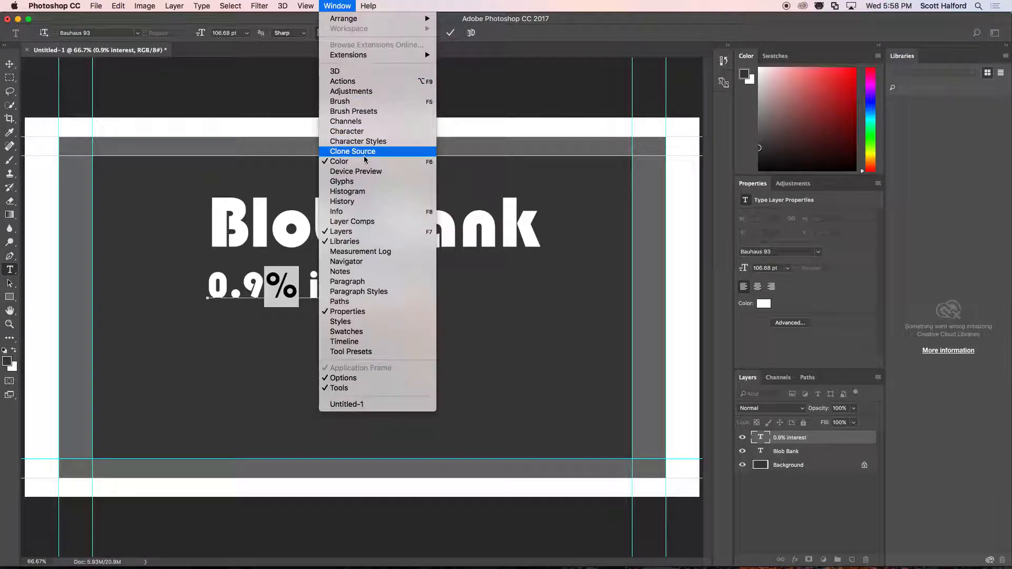
click(745, 203)
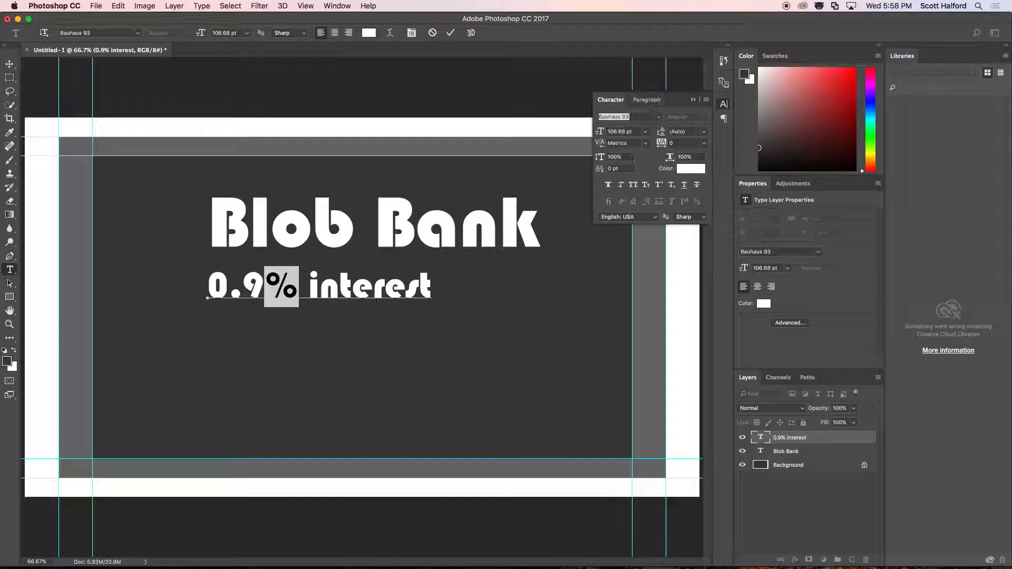
click(609, 169)
drag(607, 168, 618, 168)
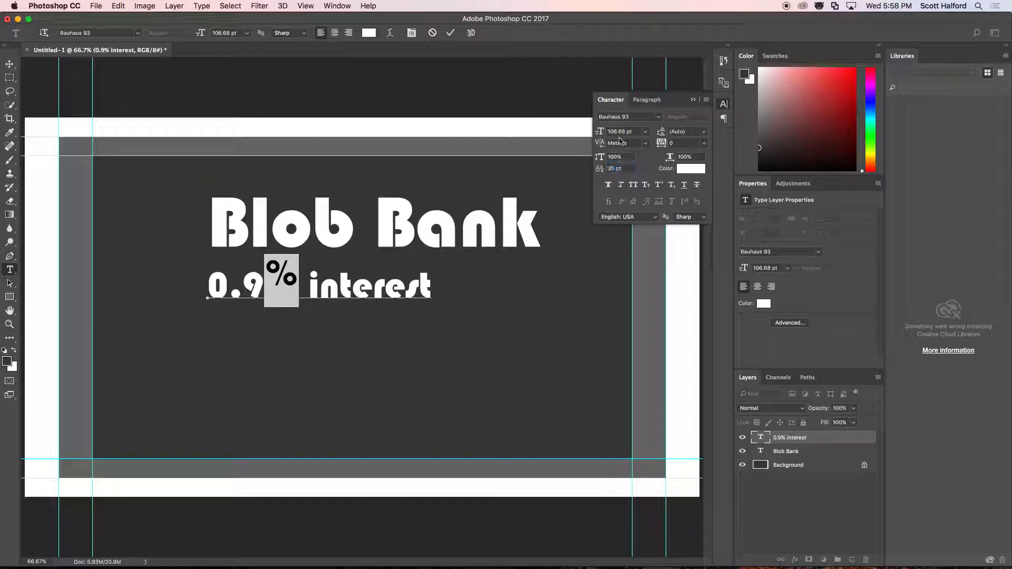
drag(601, 131, 567, 129)
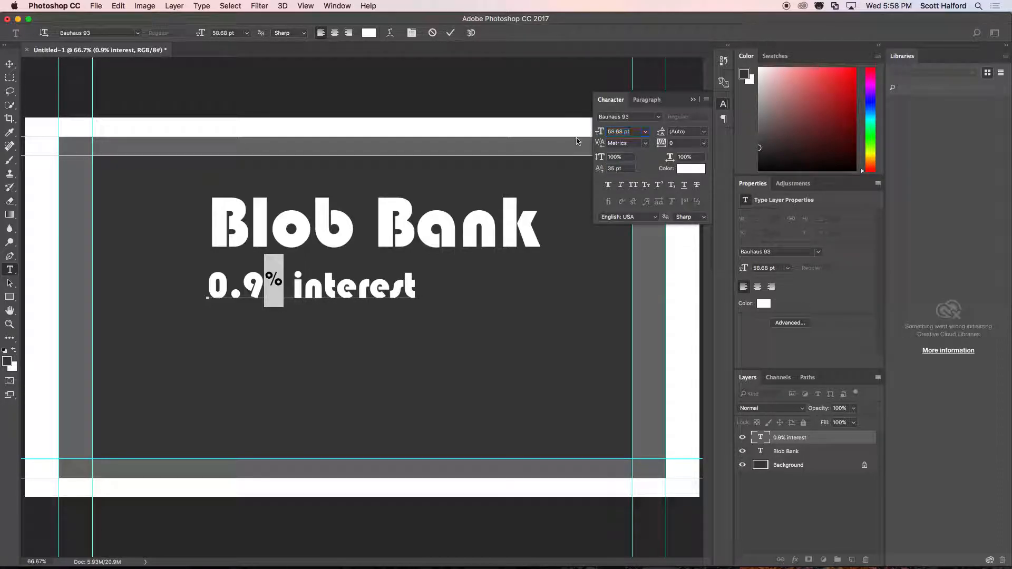
click(9, 64)
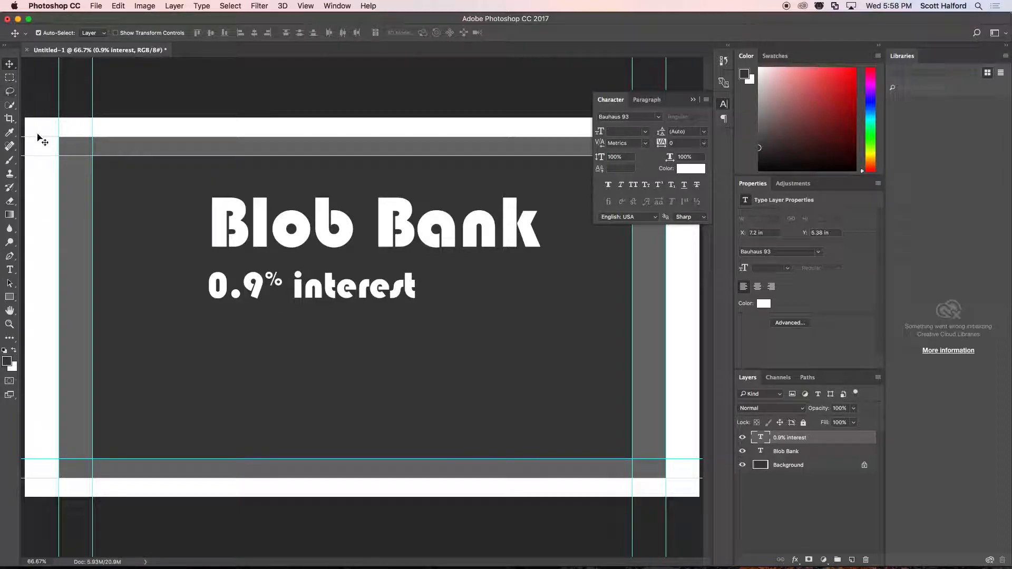
Reduce the word "interest" to 72.68 pt and raise its baseline to line up with the top of "0.9".
double_click(320, 295)
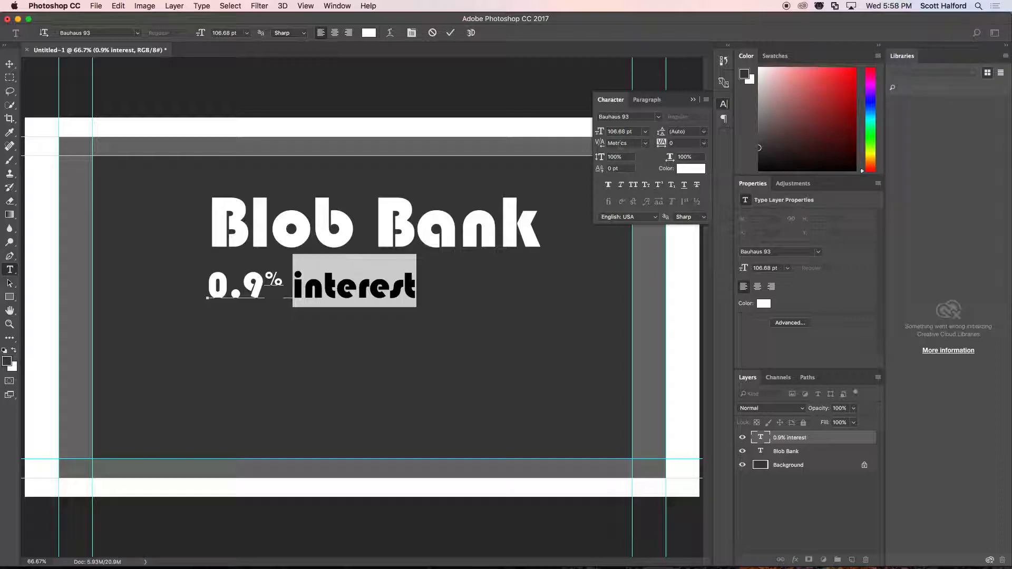
drag(600, 135, 578, 136)
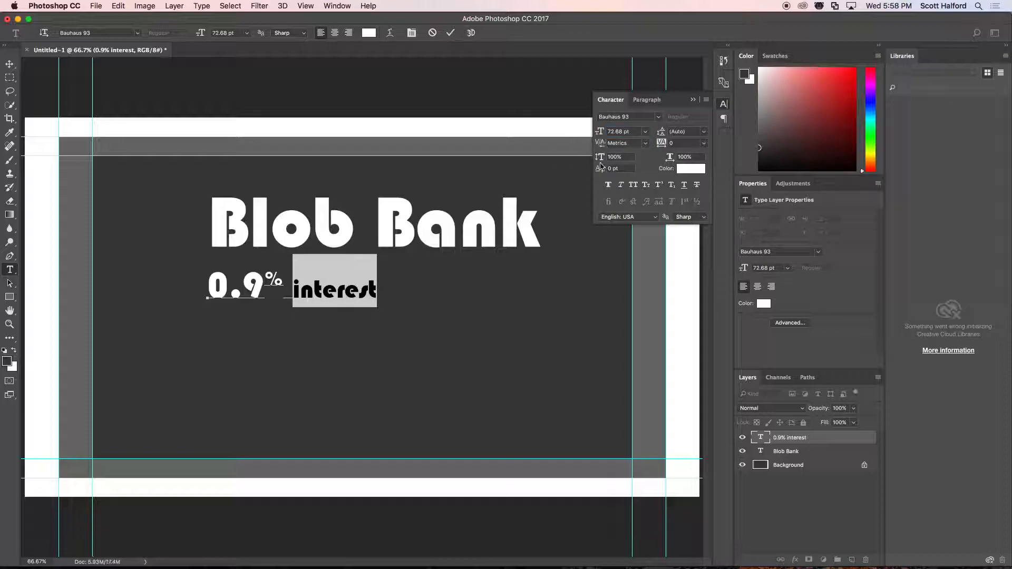
mouse_move(601, 174)
mouse_down()
mouse_move(589, 168)
mouse_move(618, 169)
mouse_move(401, 281)
mouse_move(613, 169)
mouse_up()
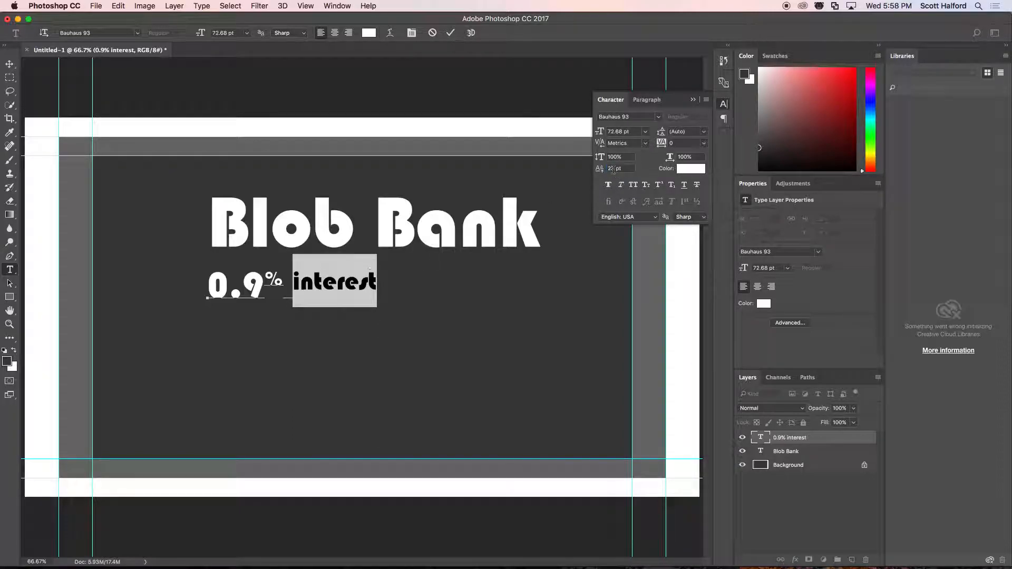
Set the baseline shift of the word "interest" to 35 pt, matching the percent sign.
click(269, 277)
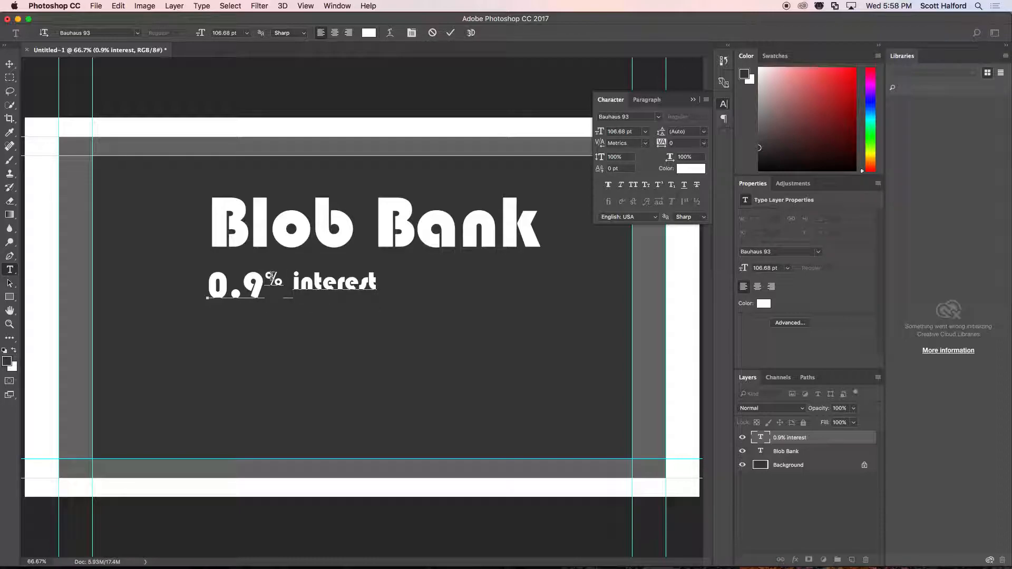
drag(270, 277, 285, 278)
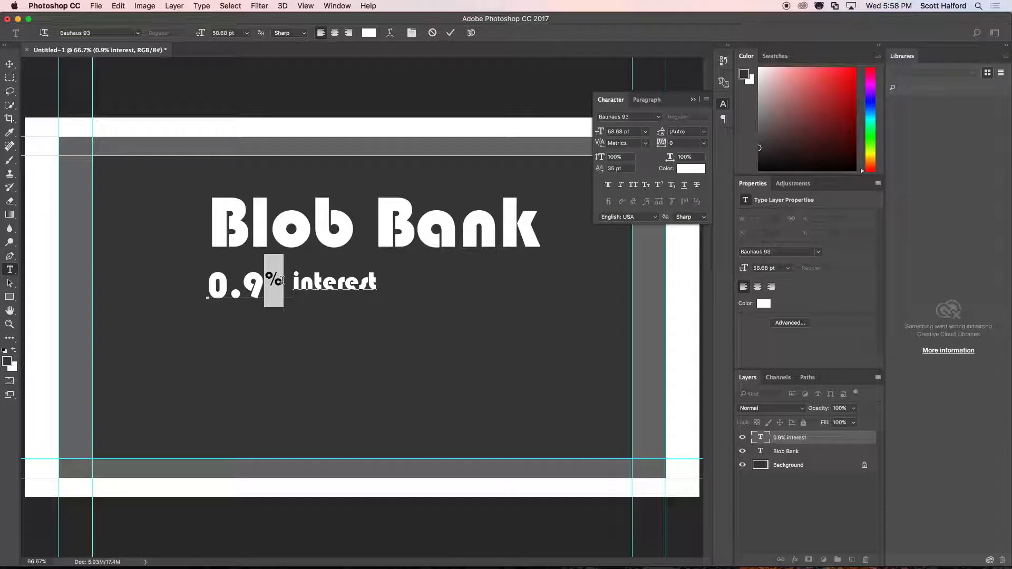
click(313, 283)
double_click(313, 284)
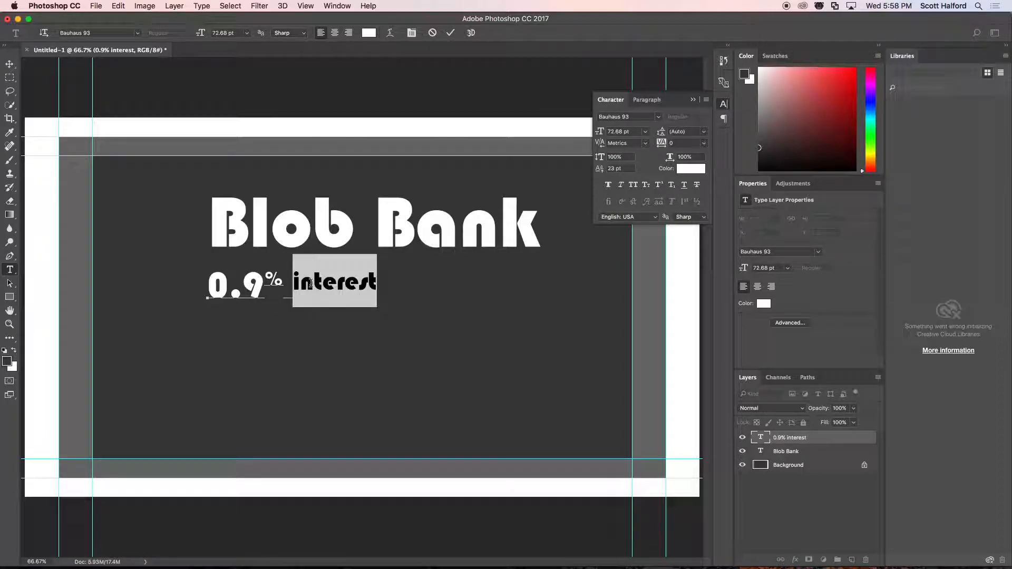
click(606, 168)
text(35)
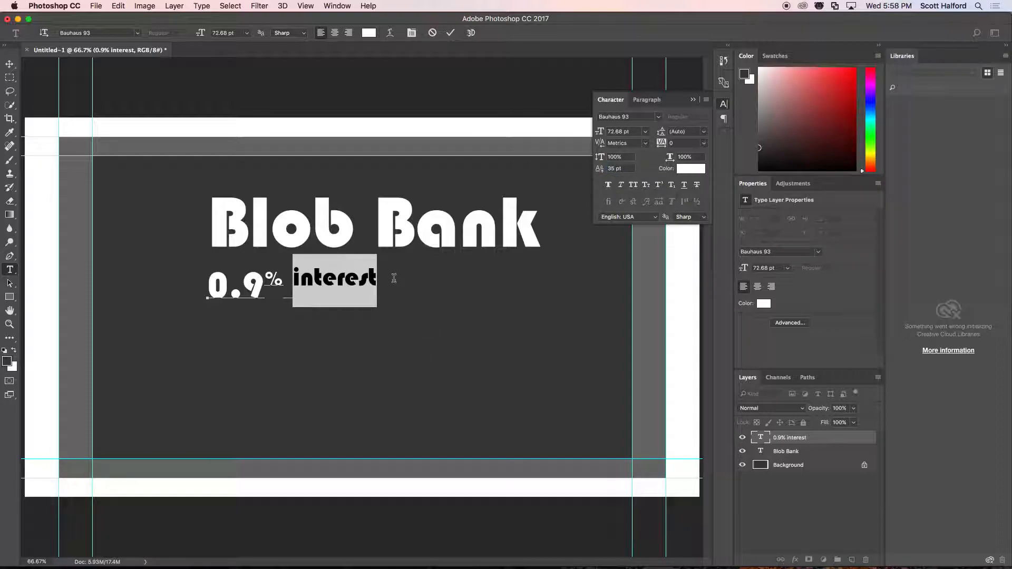
click(9, 64)
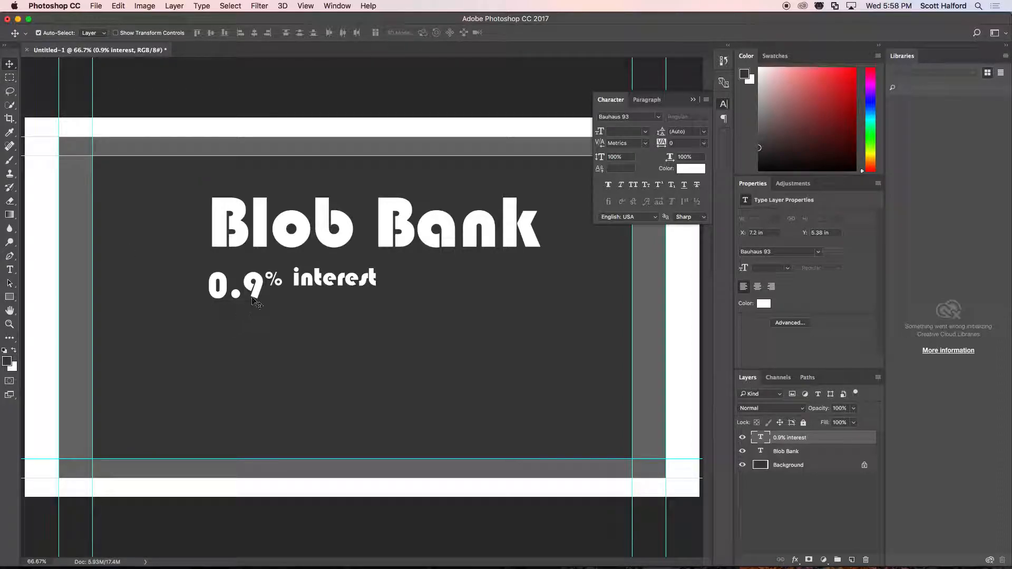
Move the "0.9% interest" text further below "Blob Bank" and change its font to Century Gothic.
drag(314, 284, 314, 320)
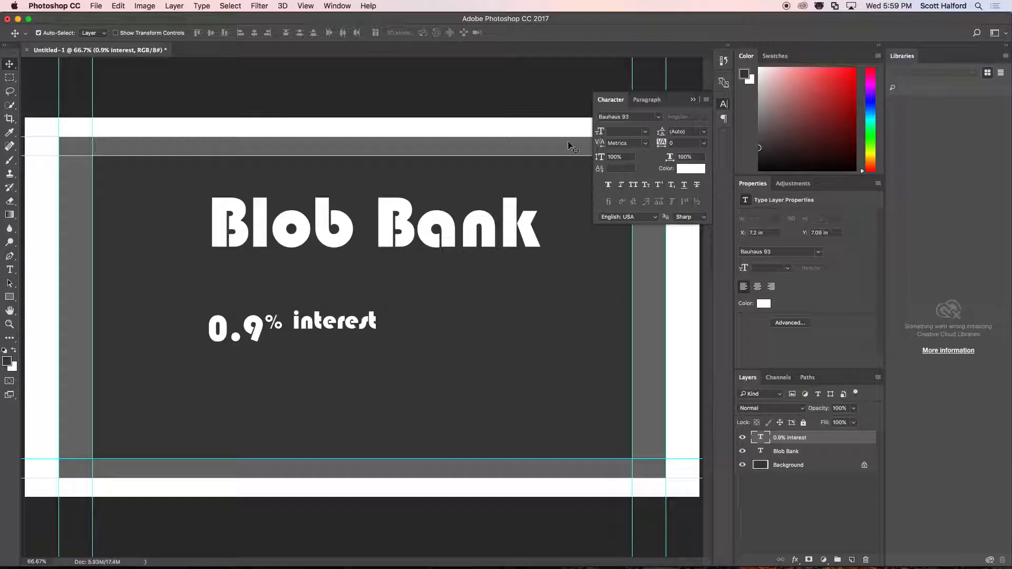
click(632, 118)
key(Down)
key(Down)
key(Down)
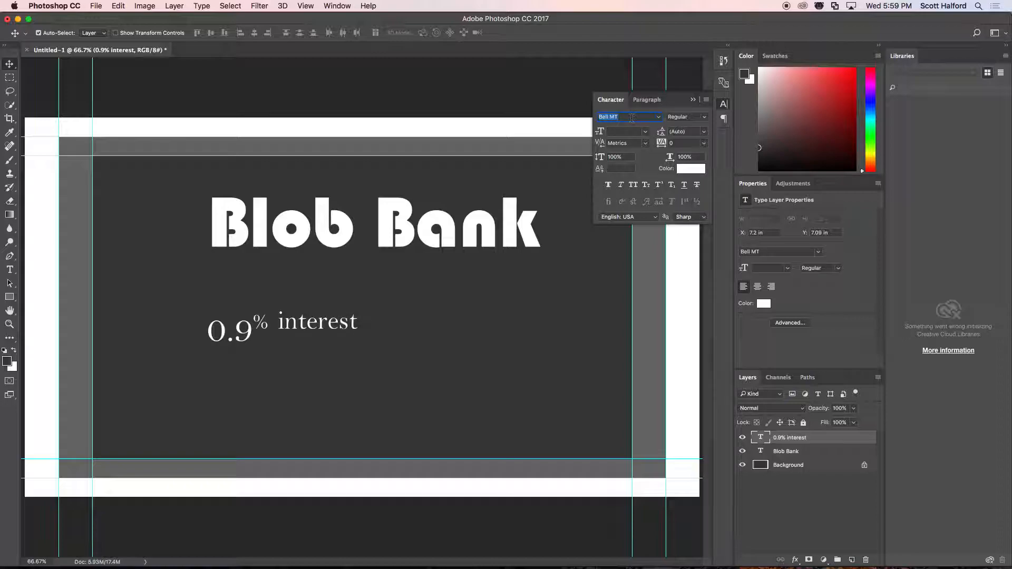
key(Down)
key(Down)
key(Down)
key(Down)
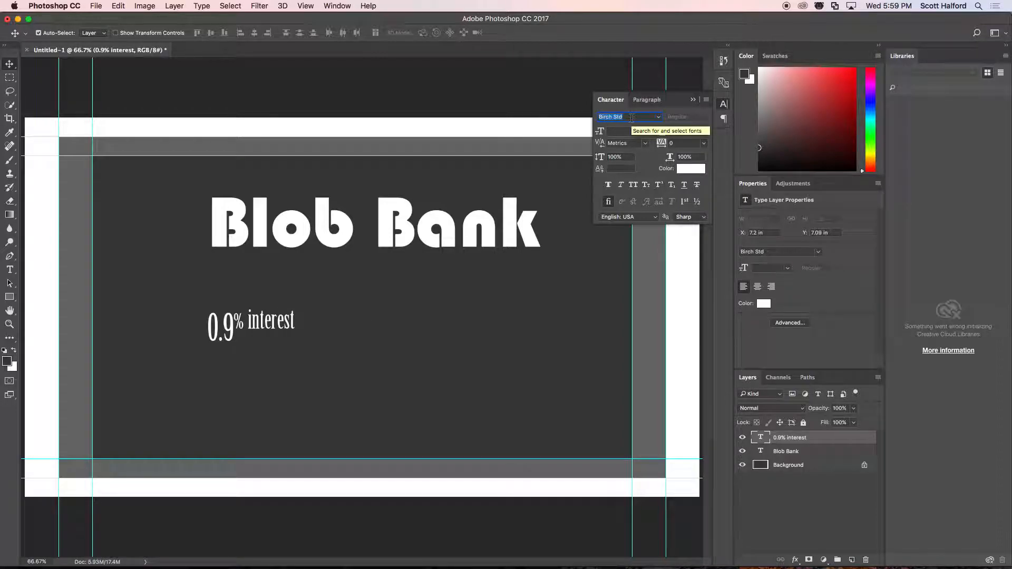
key(Down)
key(Down)
key(Down)
key(Down)
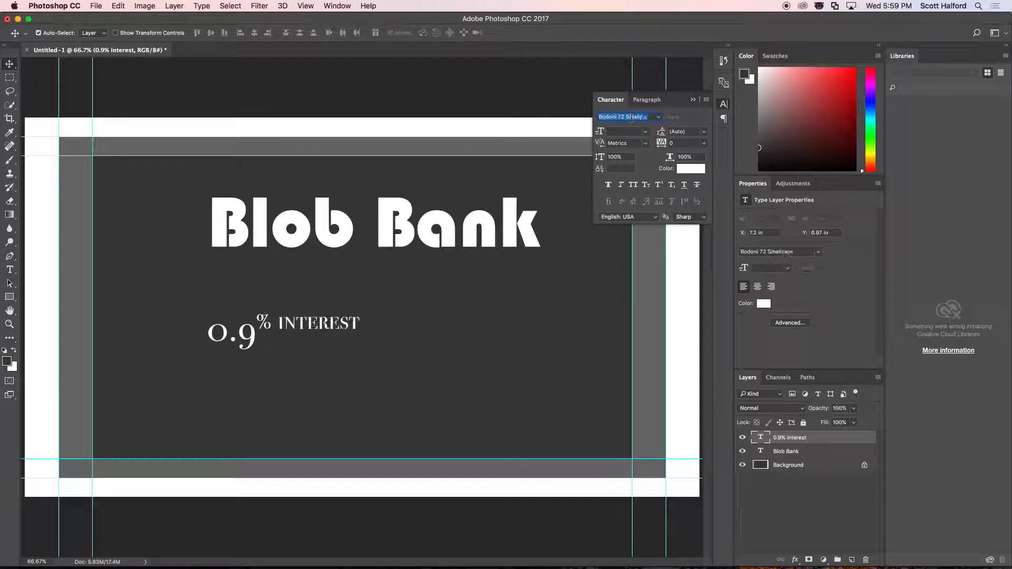
key(Down)
key(Down)
key(Down)
key(Down)
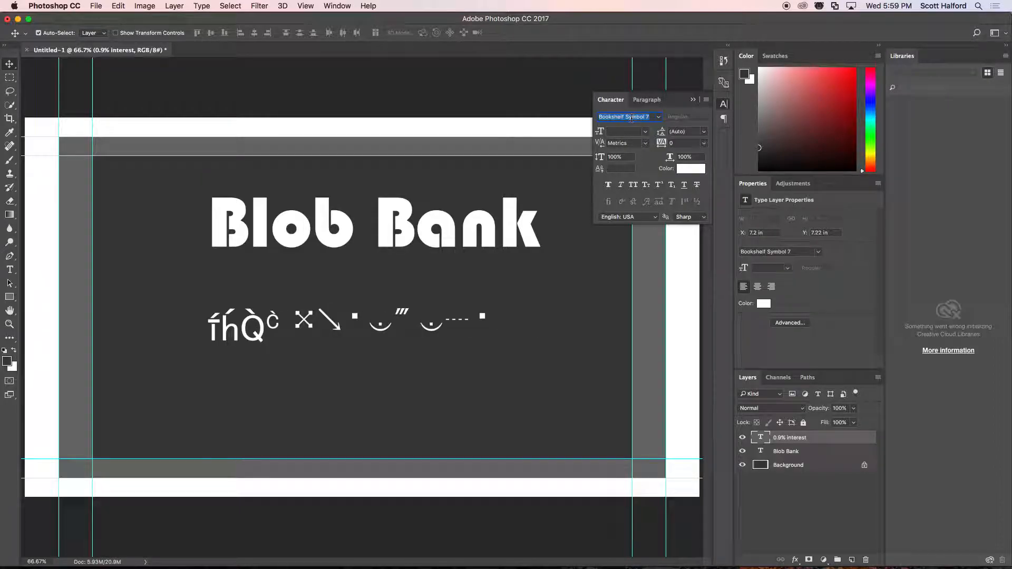
key(Down)
key(Down)
key(Down)
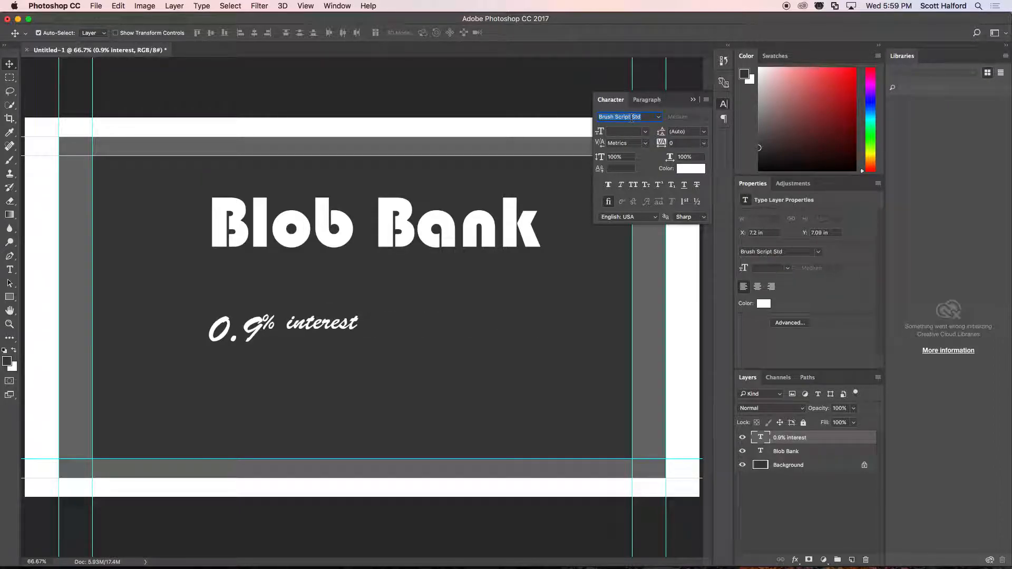
key(Down)
key(Down)
key(Down)
key(Down)
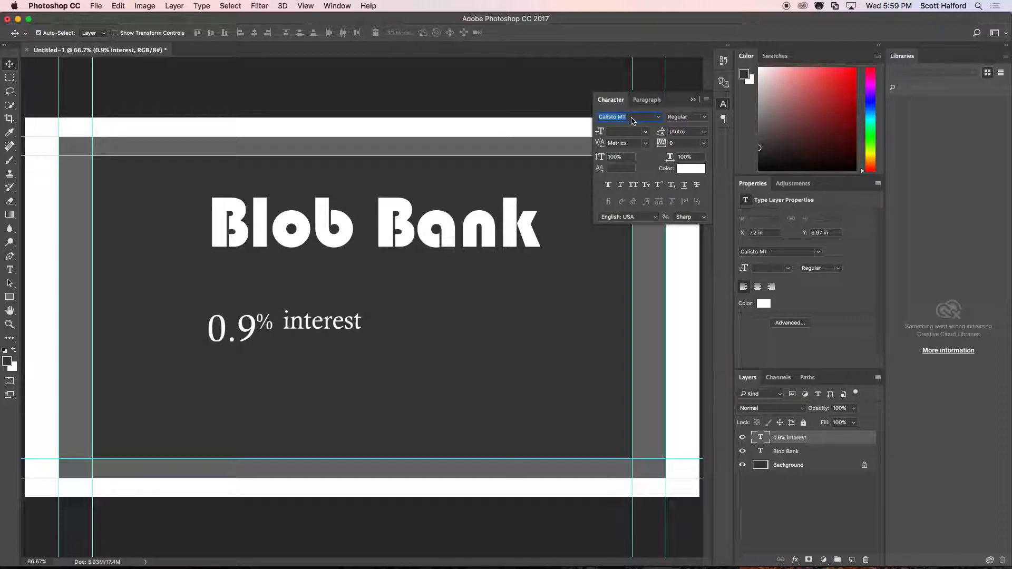
key(Down)
key(Down)
key(Down)
key(Down)
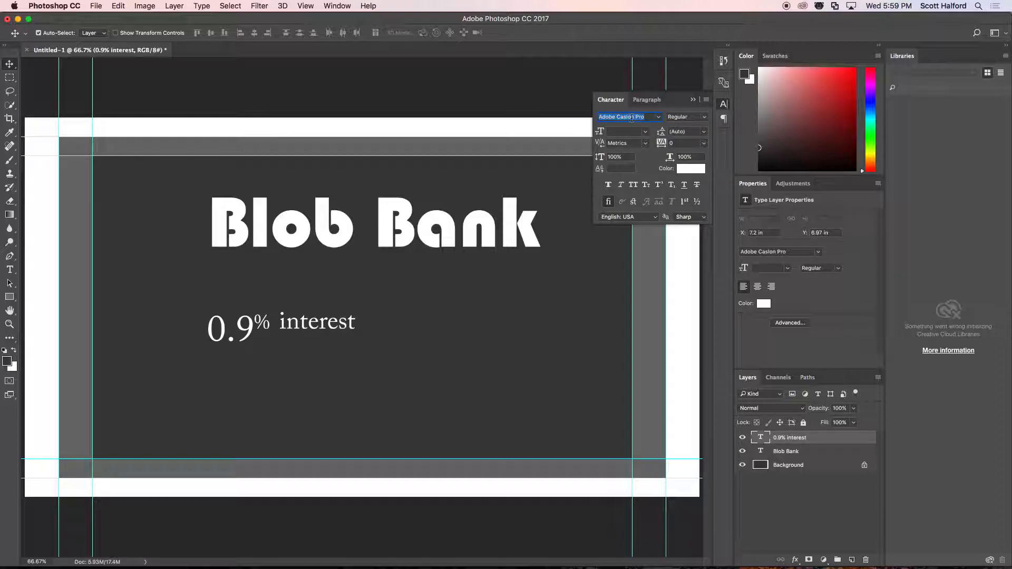
key(Down)
key(Down)
key(Down)
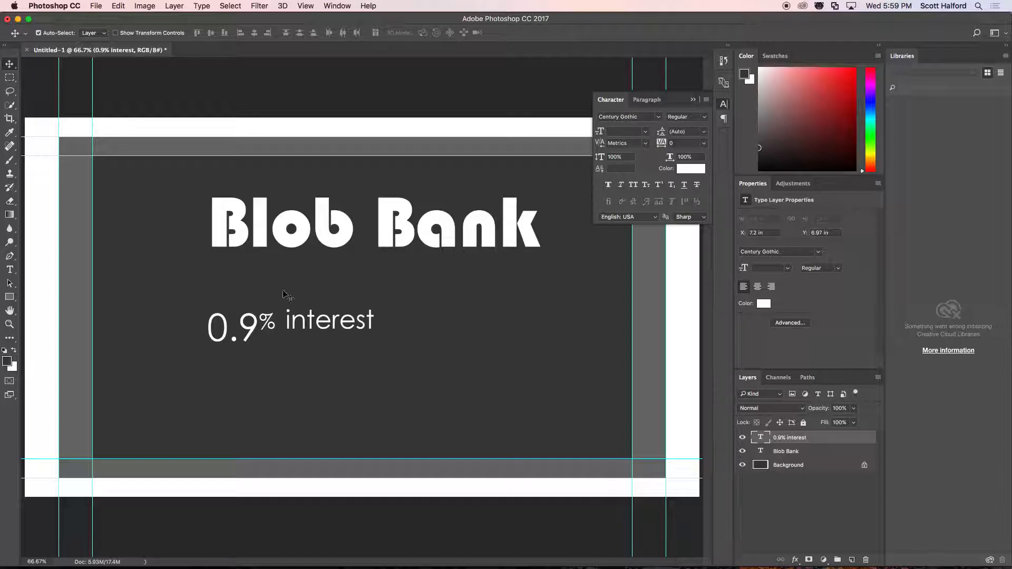
Adjust the vertical gap between "0.9% interest" and "Blob Bank", placing the text at about Y 6.86 in.
drag(297, 322, 298, 300)
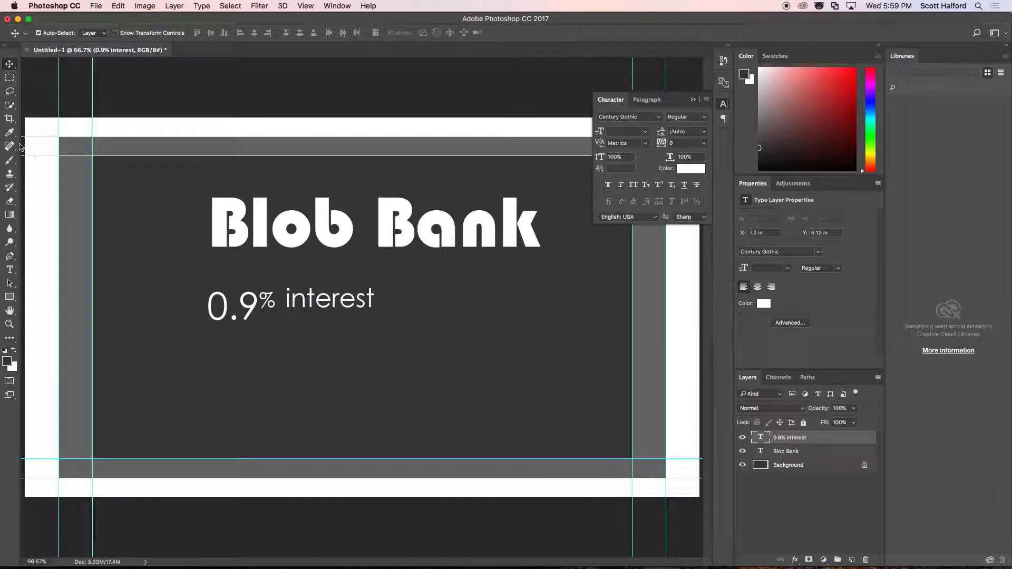
drag(306, 300, 311, 320)
key(super+t)
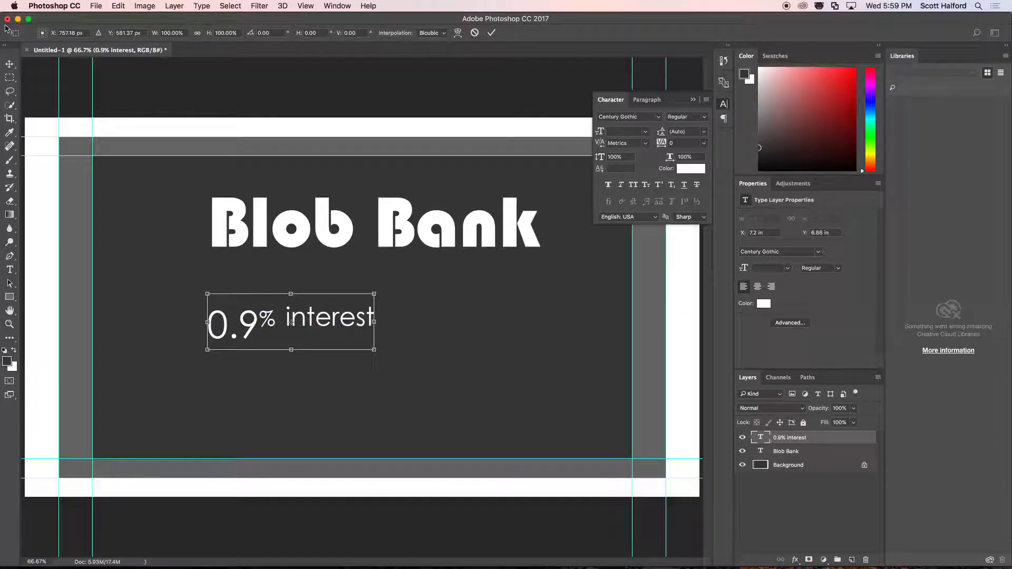
click(9, 65)
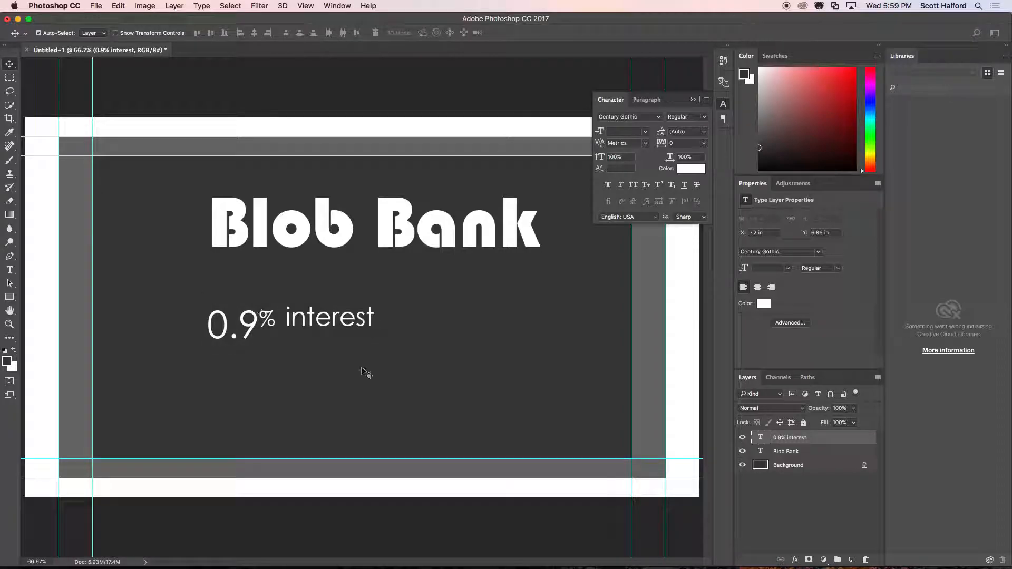
Duplicate the "0.9% interest" text directly above the original and replace "interest" in the copy with "Apply Online".
drag(298, 327, 293, 283)
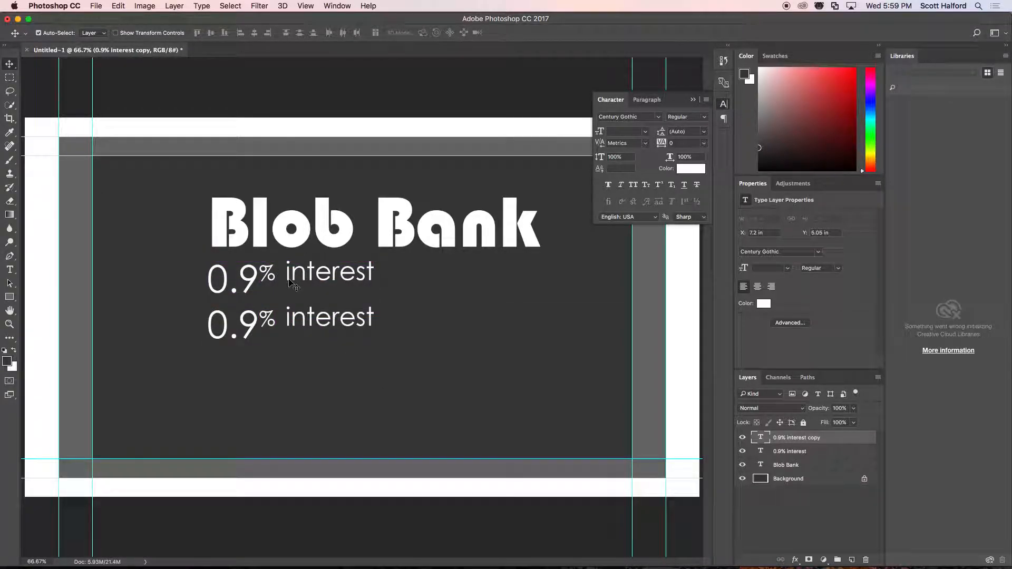
key(t)
double_click(303, 275)
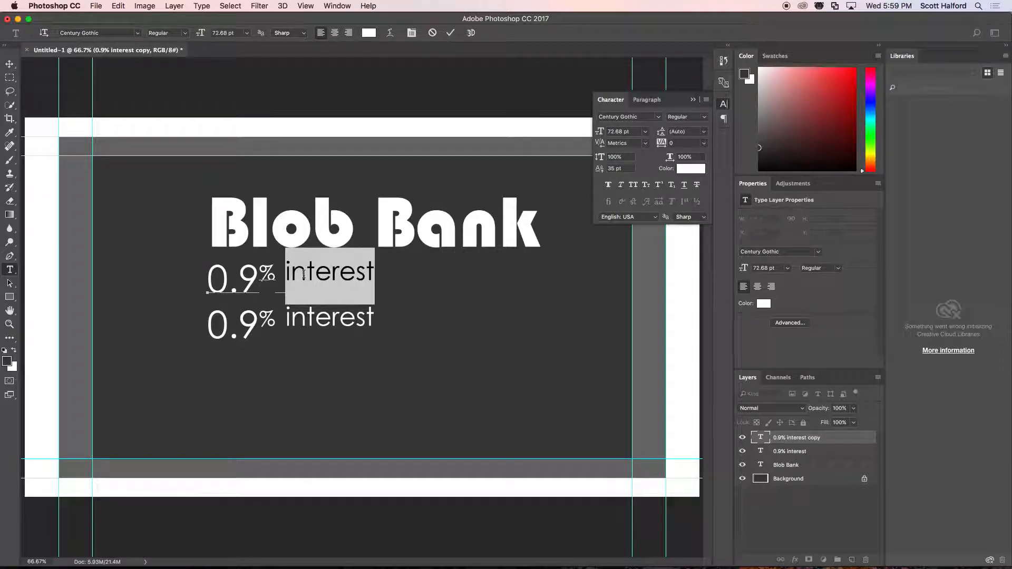
text(Apply)
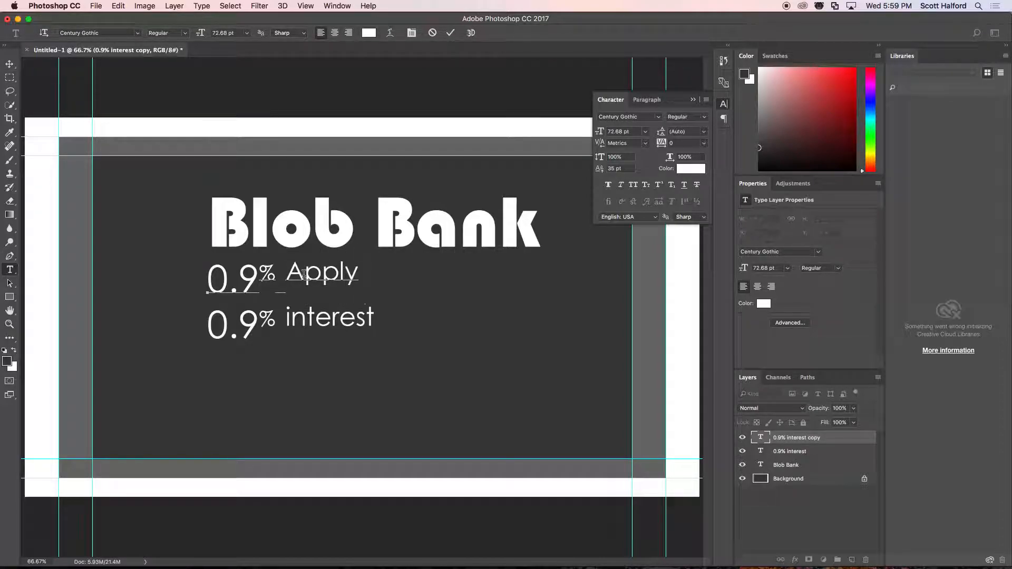
text( Online)
key(ctrl+Return)
key(v)
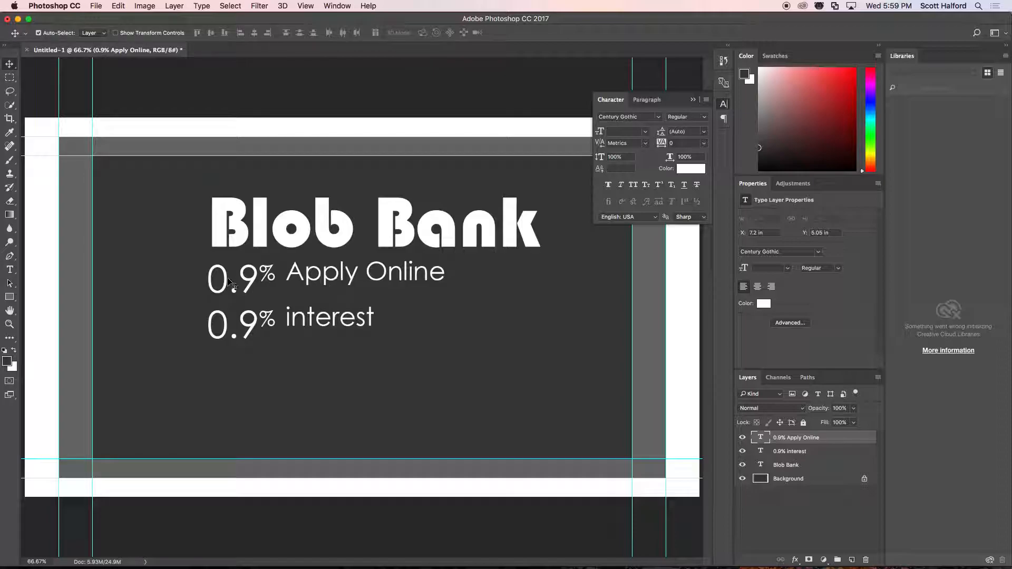
Delete "0.9%" from the duplicated text so it reads only "Apply Online".
key(t)
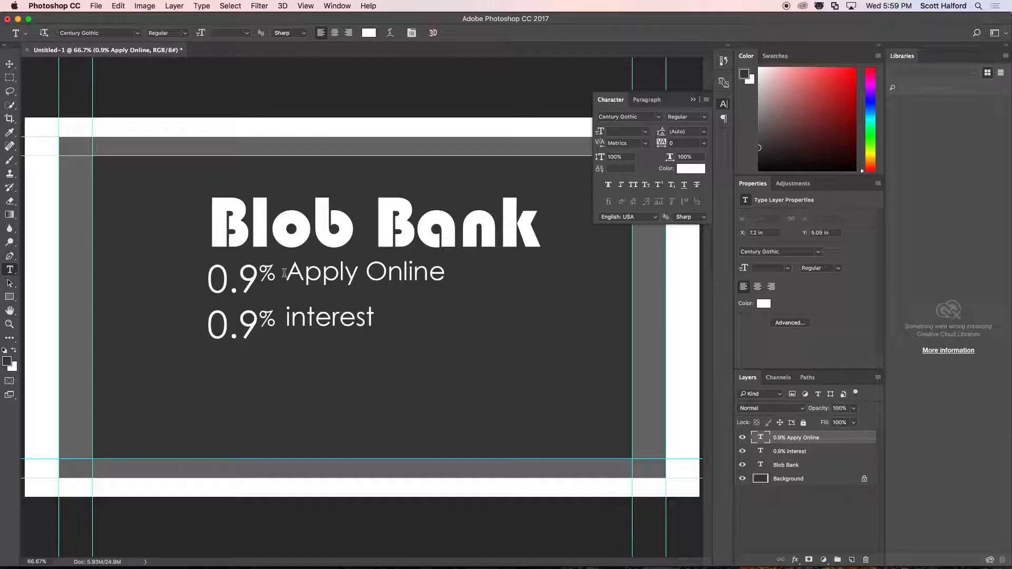
drag(283, 273, 199, 276)
key(BackSpace)
key(ctrl+Return)
key(v)
Try placing "Apply Online" close beneath the word "Bank".
drag(308, 271, 479, 270)
key(shift+Up)
key(shift+Up)
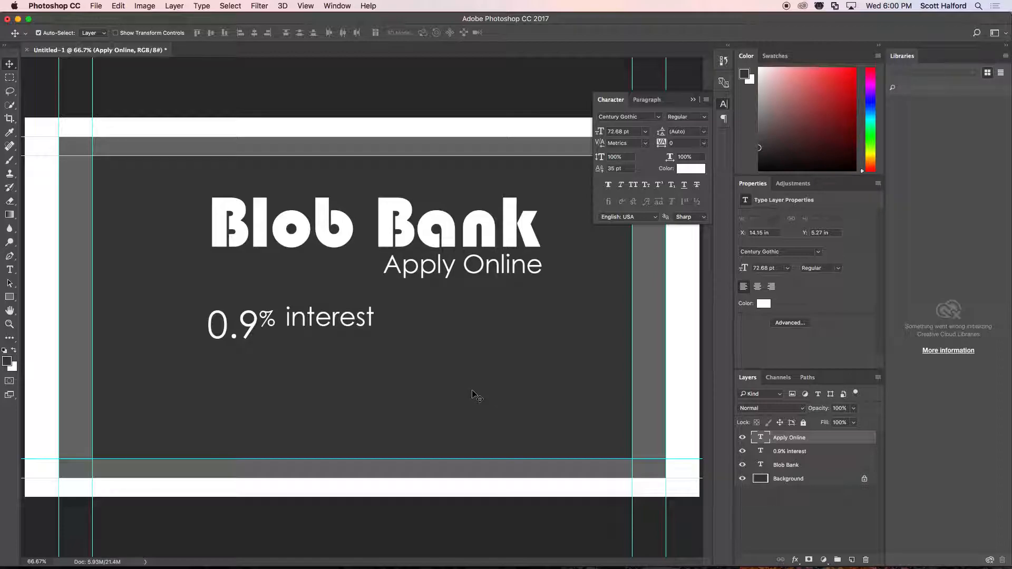
key(shift+Left)
key(shift+Left)
key(shift+Left)
key(shift+Left)
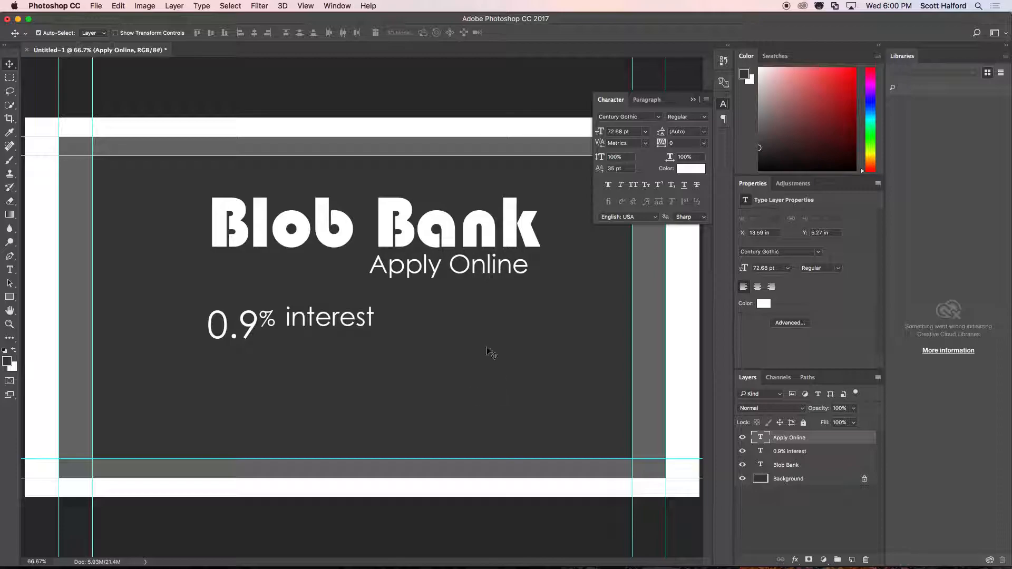
Align "Apply Online" with the left edge of "interest" and lower "0.9% interest" to about Y 7.47 in.
drag(460, 263, 377, 283)
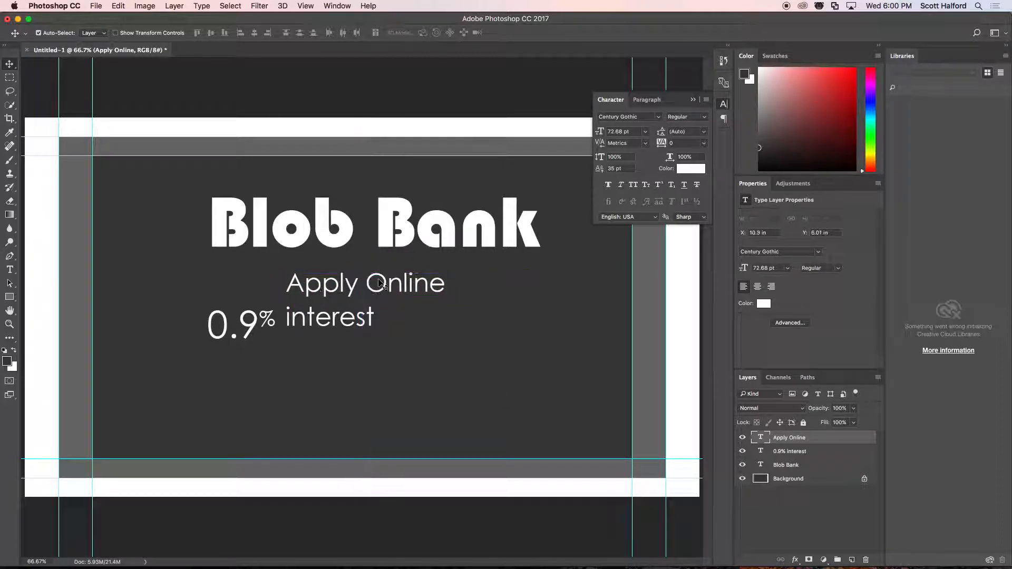
right_click(322, 321)
click(337, 323)
drag(294, 316, 298, 345)
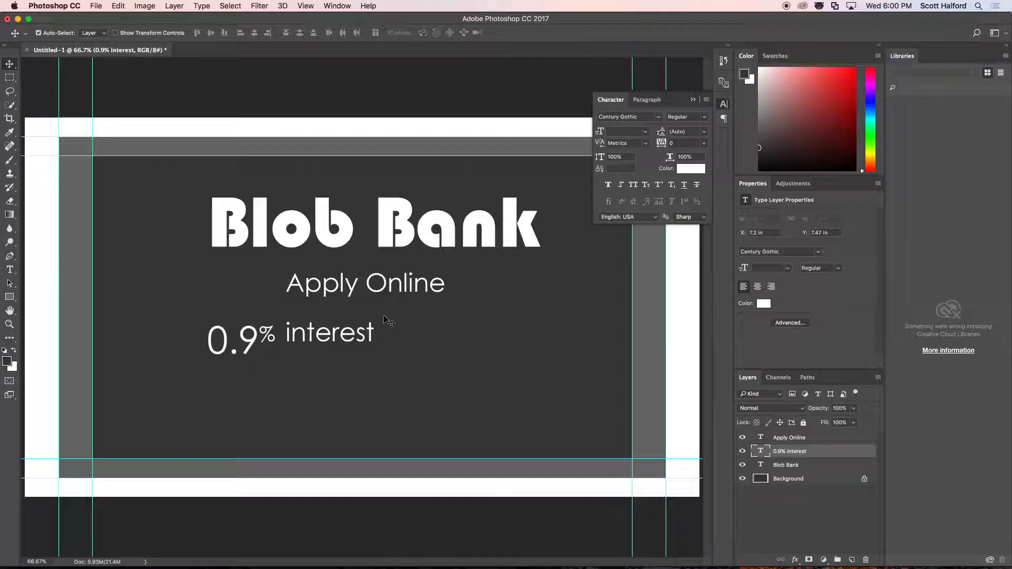
Nudge "Apply Online" down to about Y 6.16 in to even out the spacing between the text lines.
right_click(367, 284)
click(378, 288)
drag(380, 290, 381, 293)
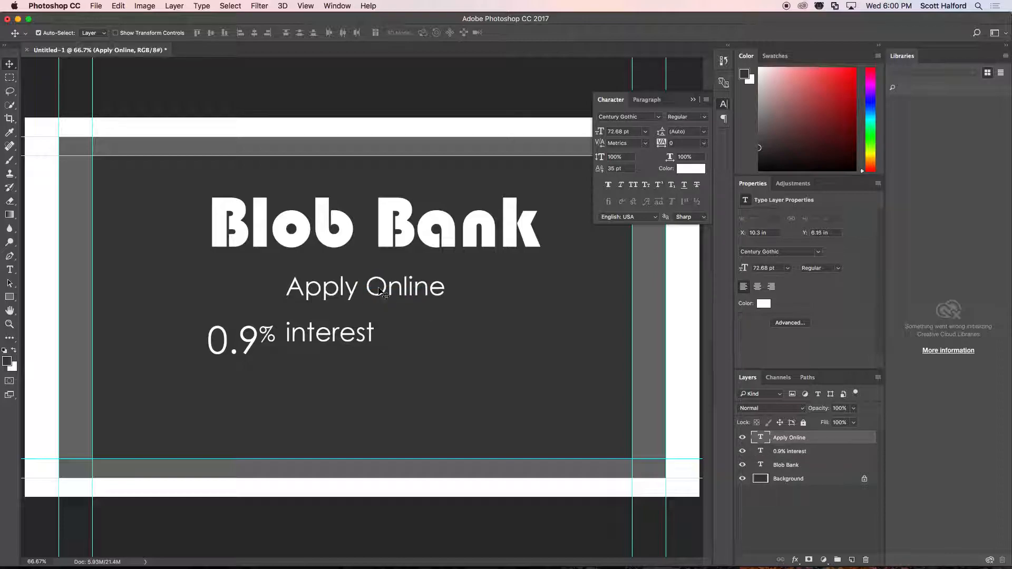
key(Down)
key(Up)
key(Up)
key(Down)
key(Down)
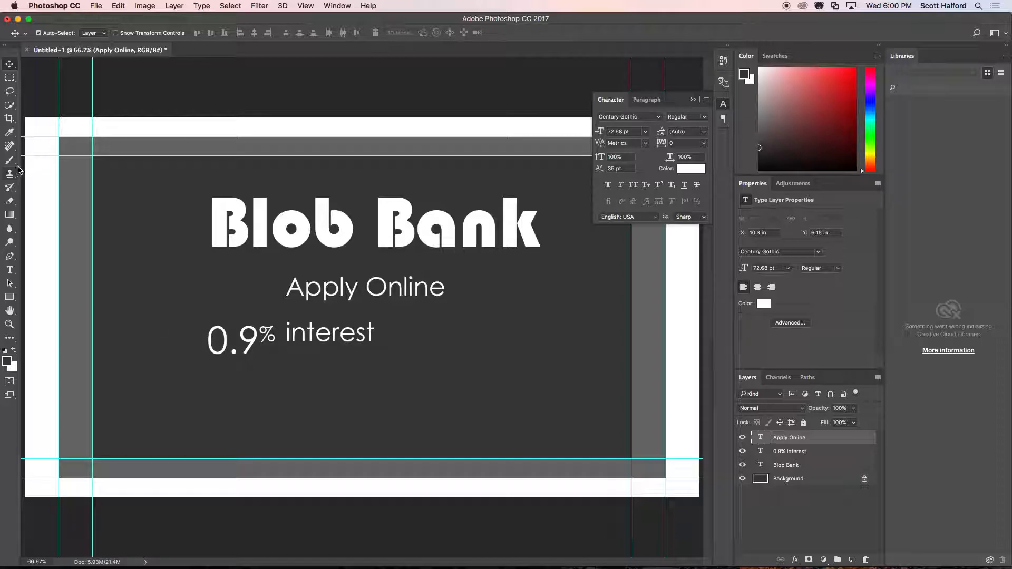
Add a new text layer reading "for the first 6 month." below "0.9% interest".
click(12, 271)
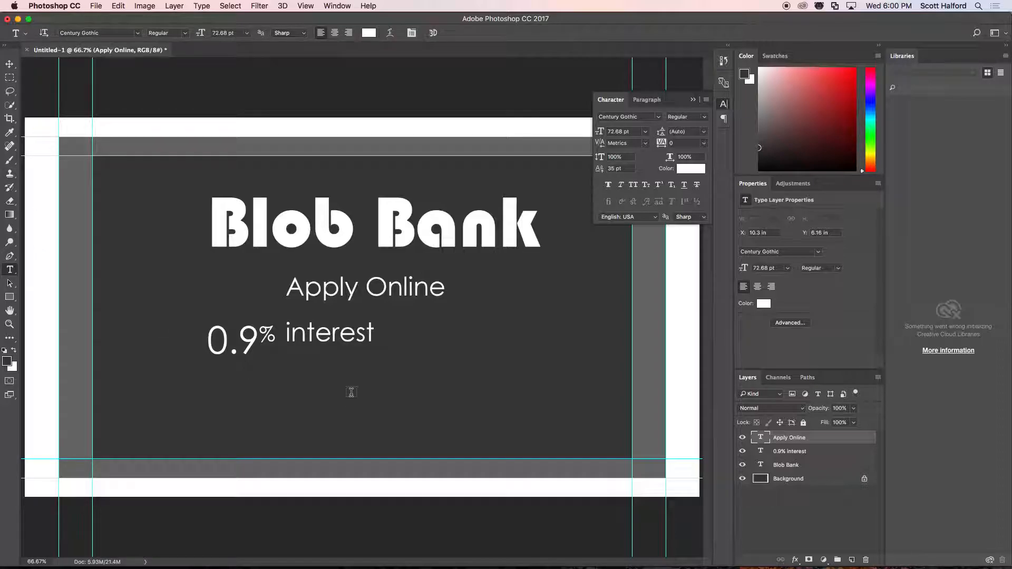
click(297, 378)
text(ww)
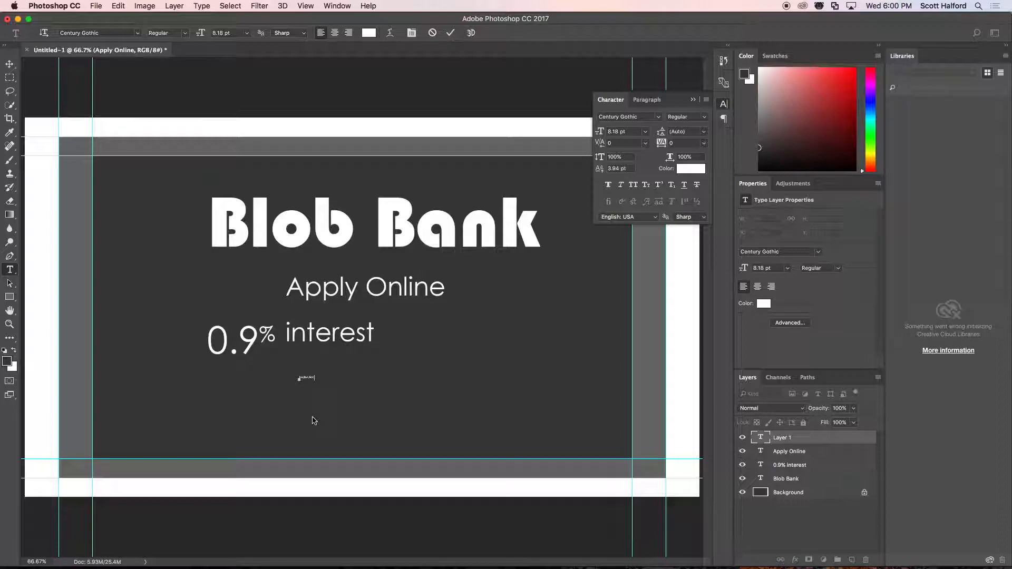
text( by)
key(super+Return)
key(v)
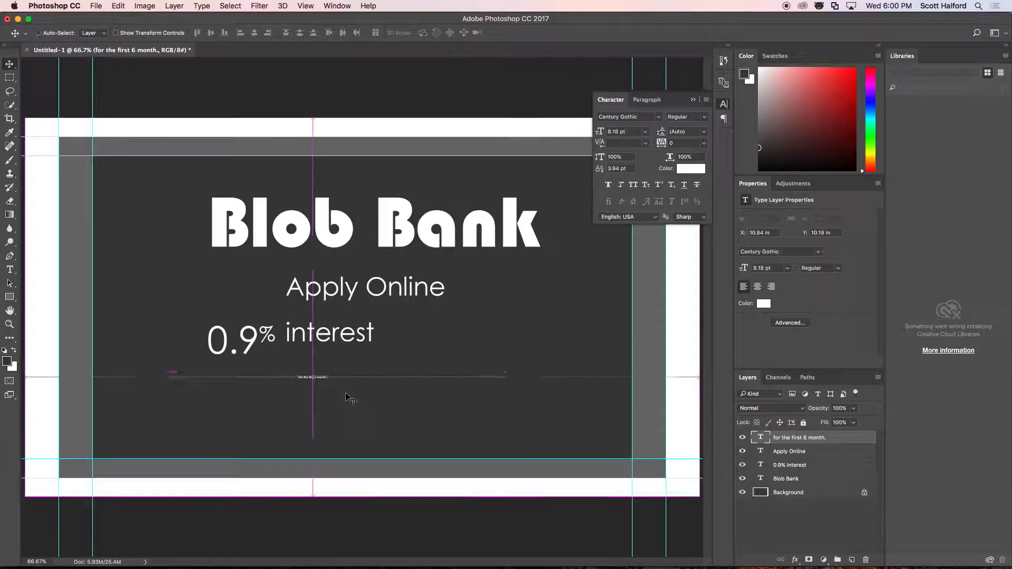
Scale "for the first 6 month." to about 36 pt and place it directly beneath "interest", aligned to its left edge.
key(super+t)
drag(327, 374, 365, 351)
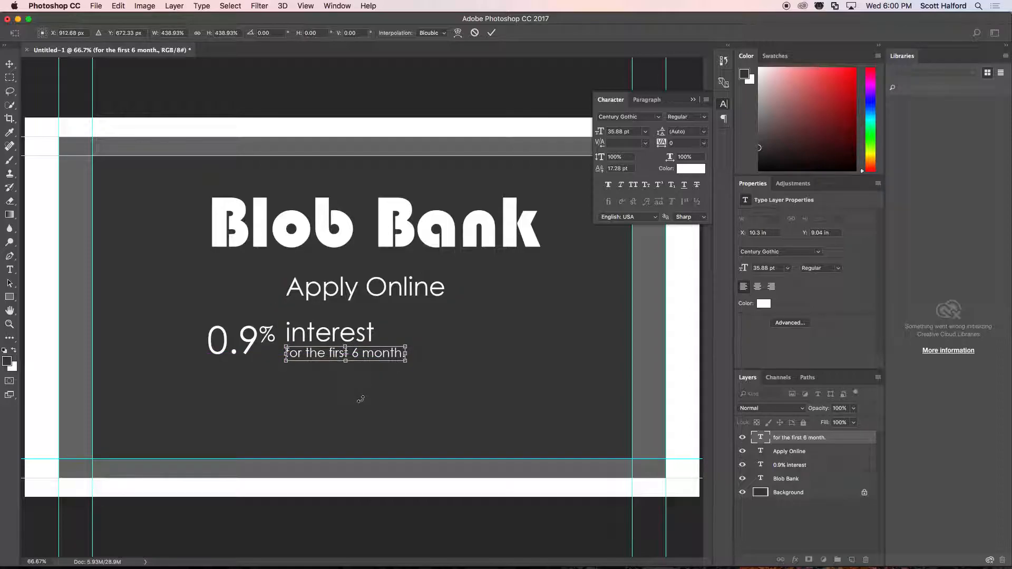
key(Return)
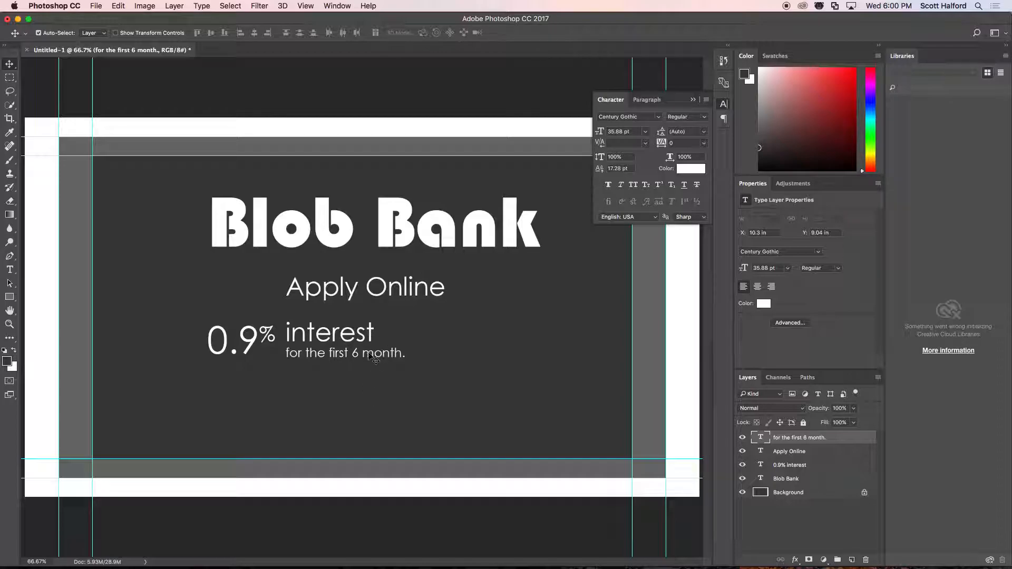
Enlarge the "0.9" characters in the "0.9% interest" line.
key(t)
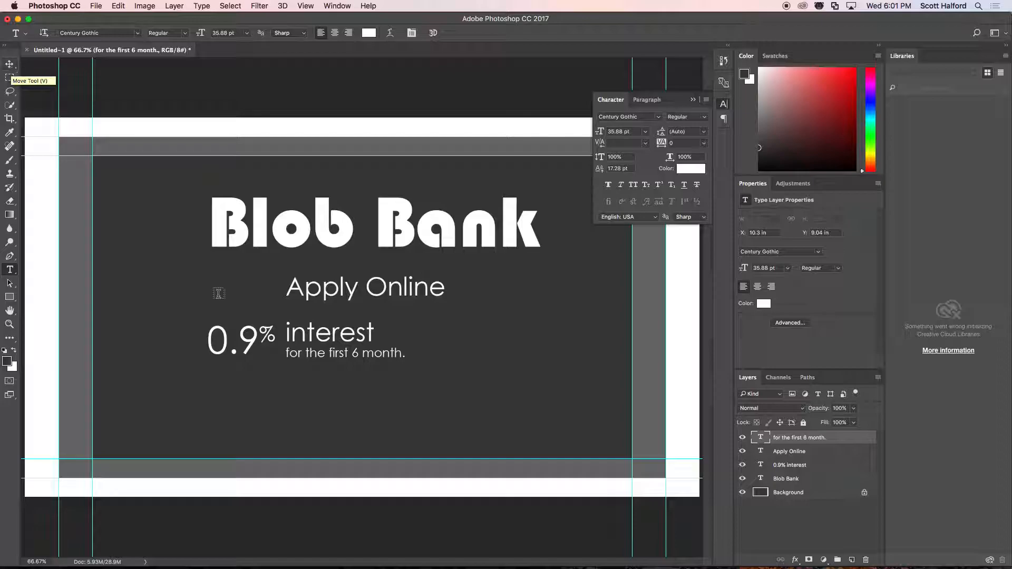
drag(255, 335, 187, 336)
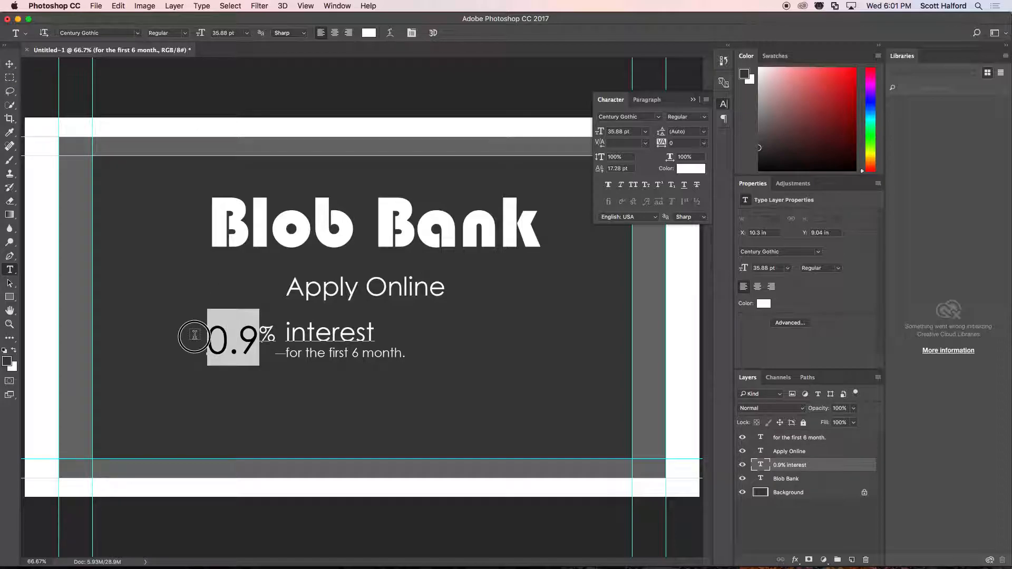
drag(600, 132, 612, 132)
Set the baseline shift of "% interest" to 40 pt, raising it beside "0.9".
drag(271, 333, 385, 333)
click(618, 169)
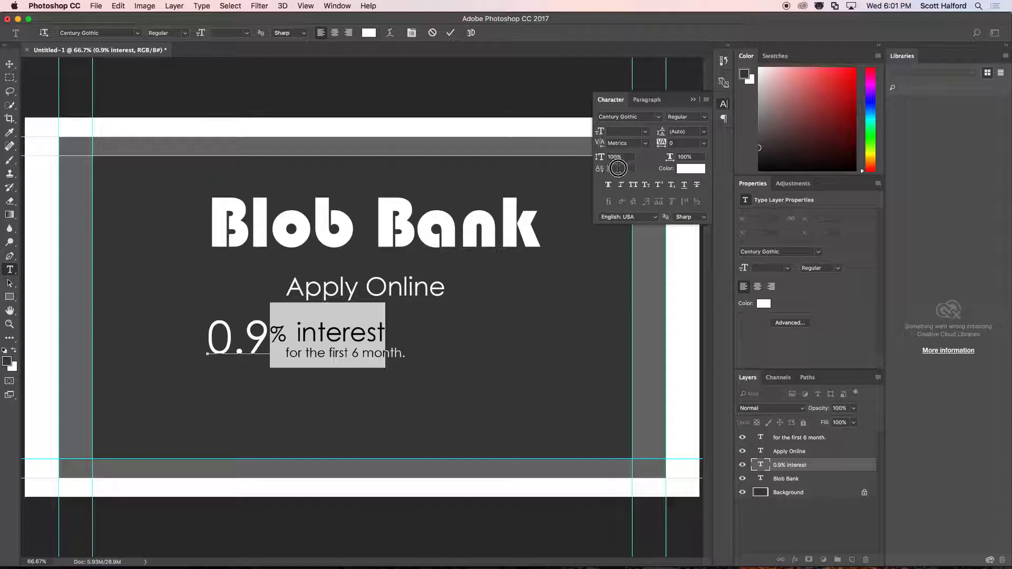
text(40)
key(Return)
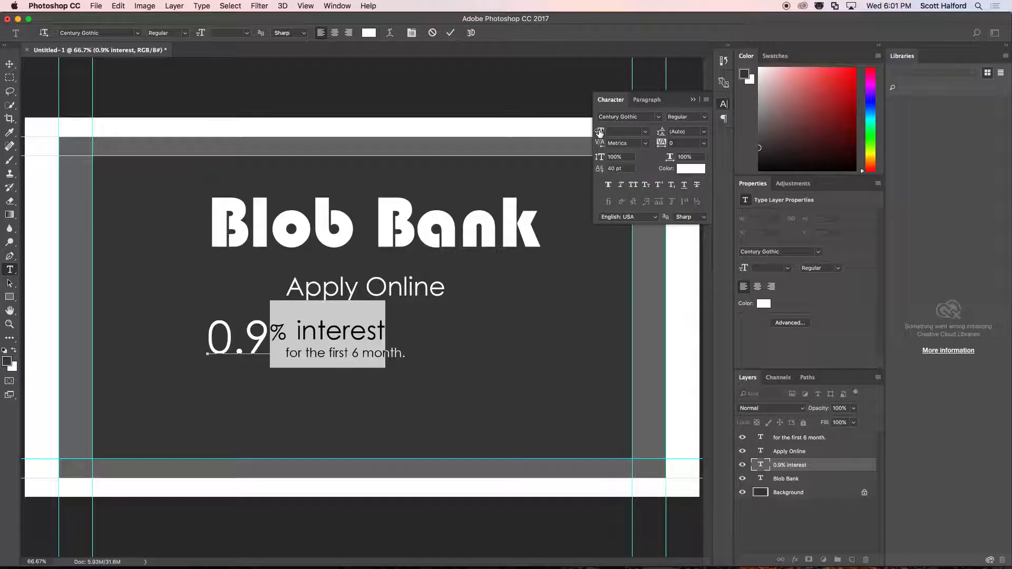
drag(599, 132, 607, 130)
click(9, 63)
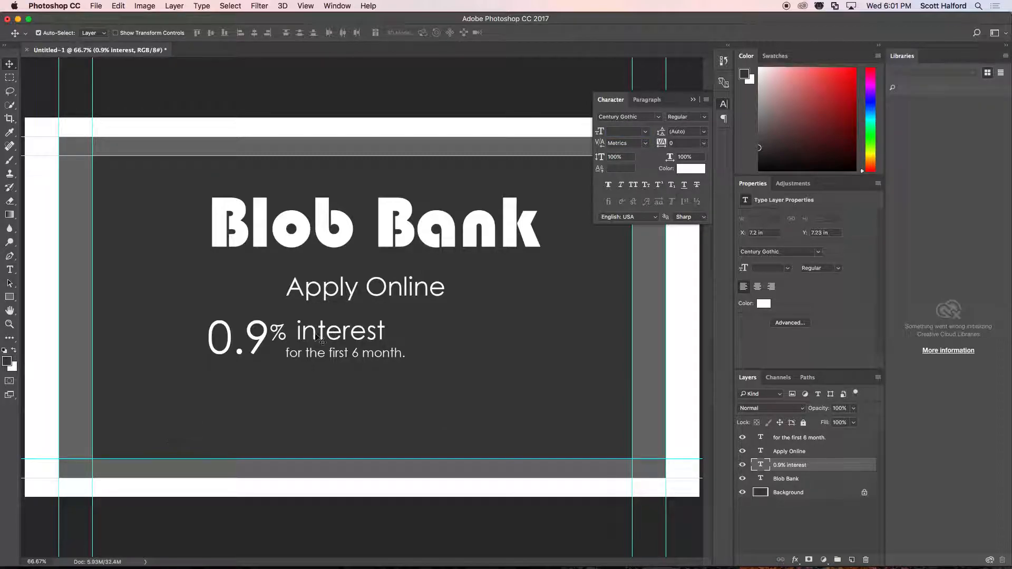
Move "for the first 6 month." up and left beneath "% interest", to about X 9.72 in, Y 8.93 in.
click(335, 293)
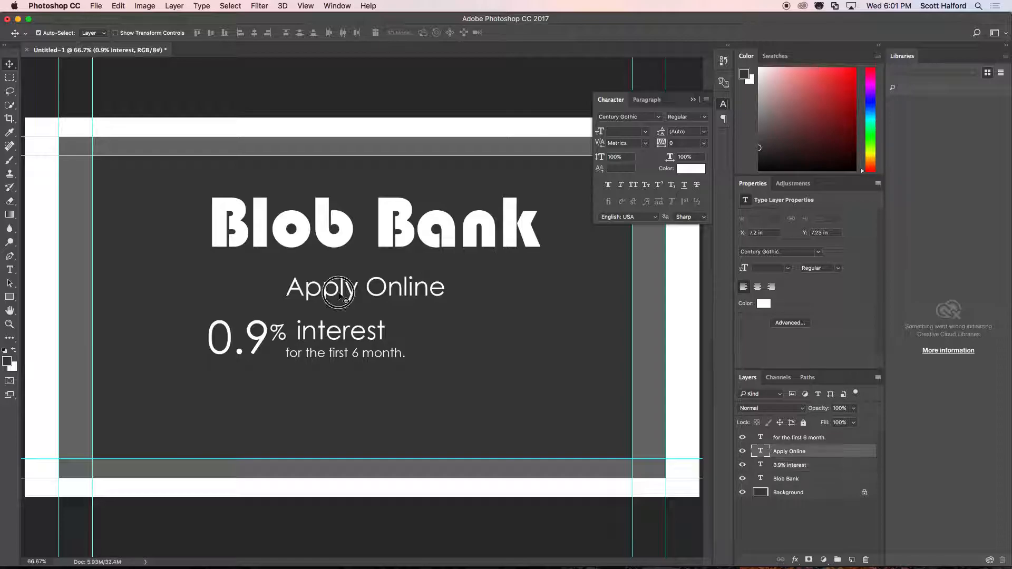
click(358, 356)
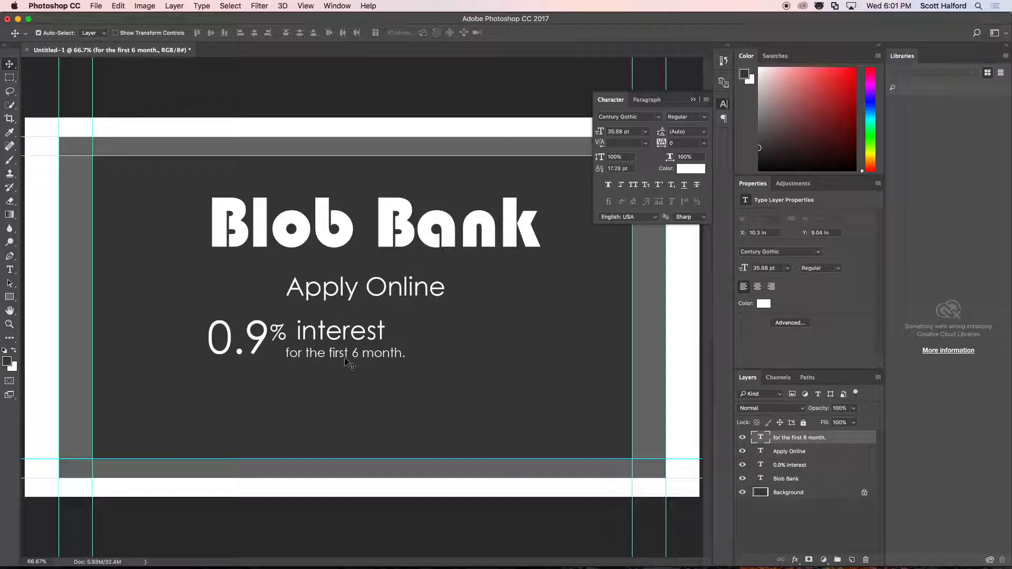
right_click(348, 354)
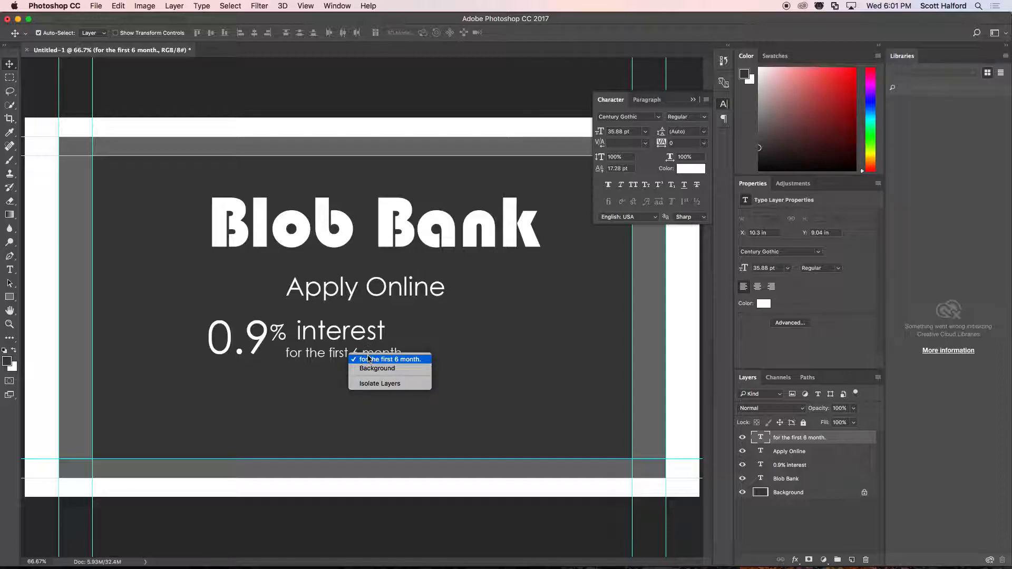
click(369, 359)
key(shift+Up)
key(shift+Up)
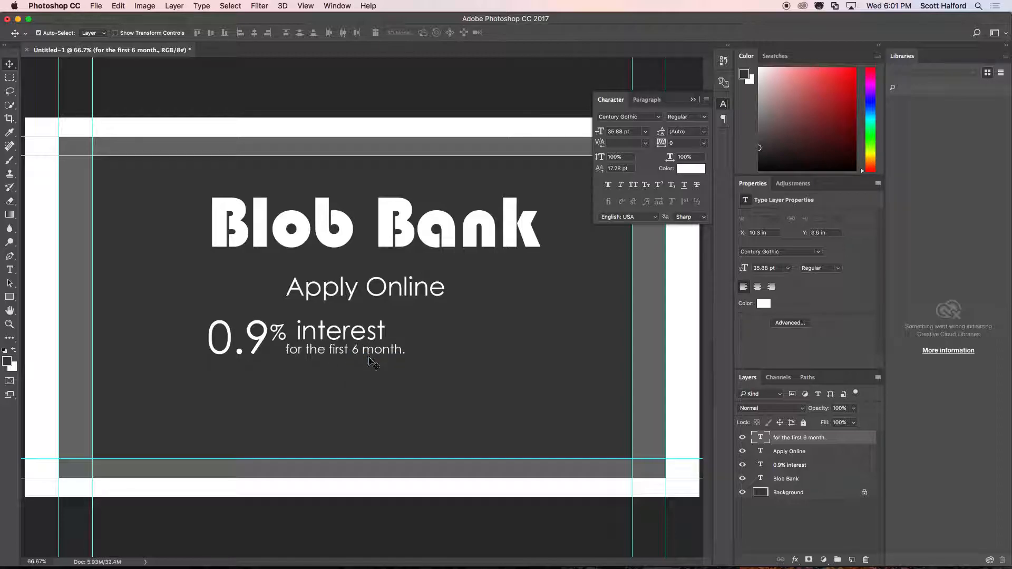
key(shift+Down)
key(shift+Left)
key(shift+Left)
key(shift+Left)
key(shift+Left)
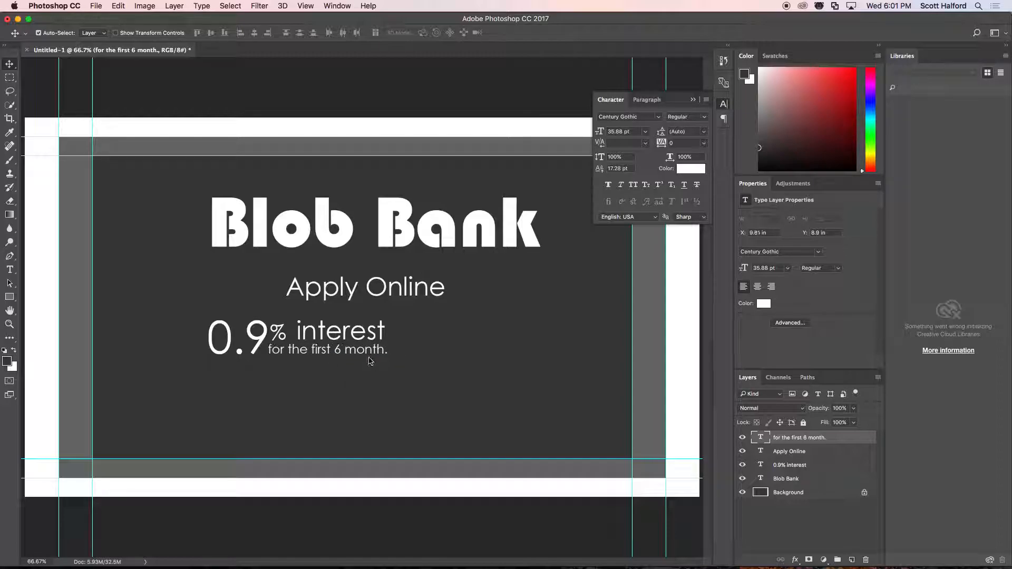
key(Down)
key(Down)
key(Right)
key(Right)
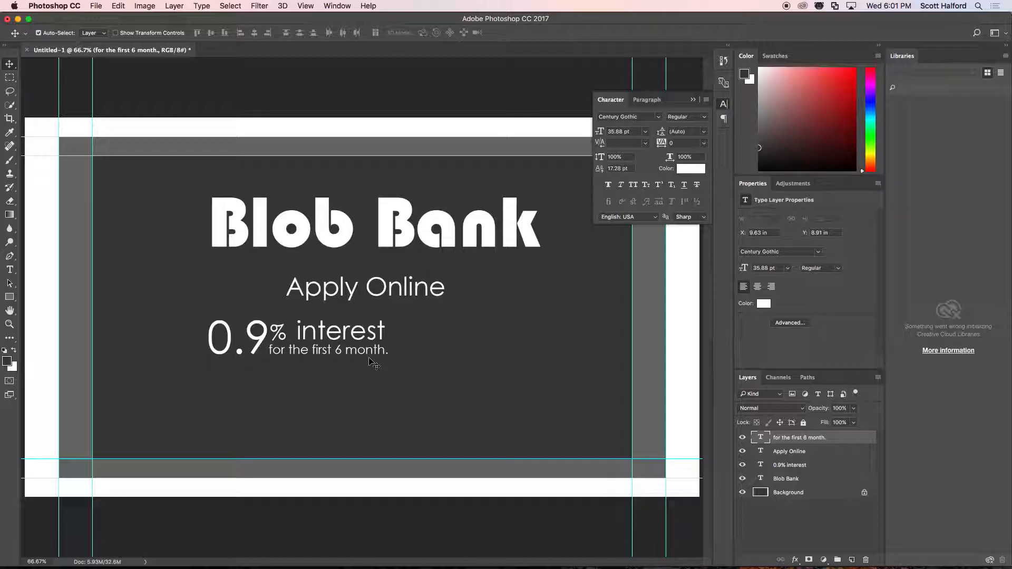
key(Right)
key(Right)
key(Right)
key(Right)
key(Right)
key(Right)
key(Right)
key(Right)
key(Right)
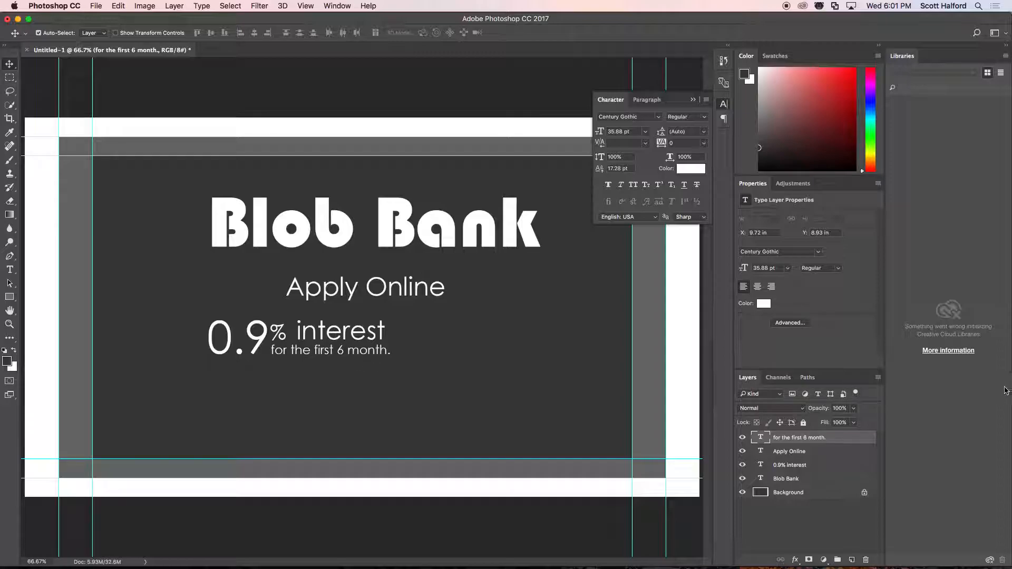
Try nudging the "Apply Online" and "for the first 6 month." layers vertically together.
click(788, 455)
shift+click(757, 440)
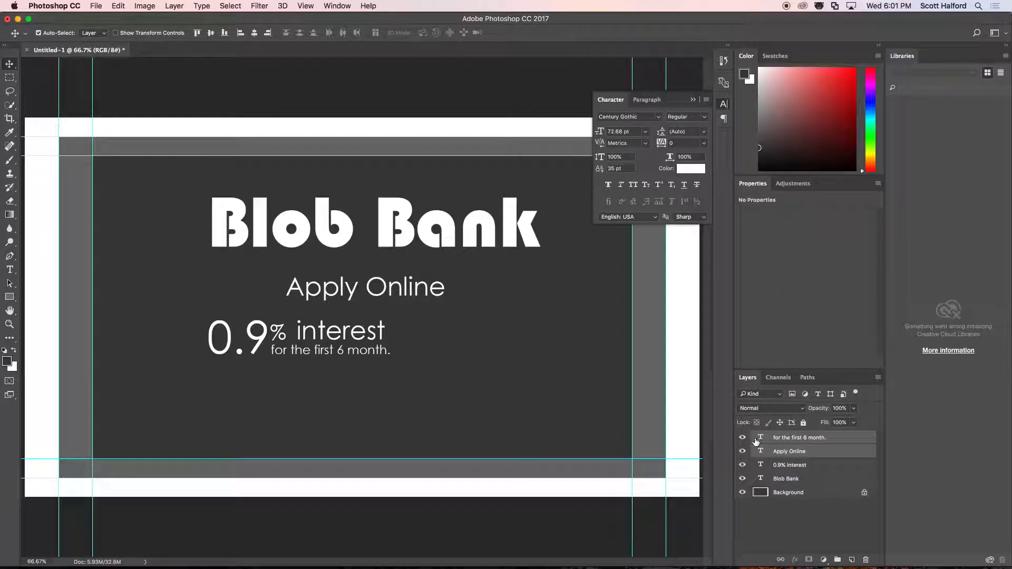
key(shift+Up)
key(Down)
key(Down)
key(Down)
key(Down)
key(Down)
key(Down)
key(Down)
key(Down)
key(Down)
Raise the baseline shift of "% interest" to about 46 pt.
click(359, 337)
key(t)
double_click(344, 331)
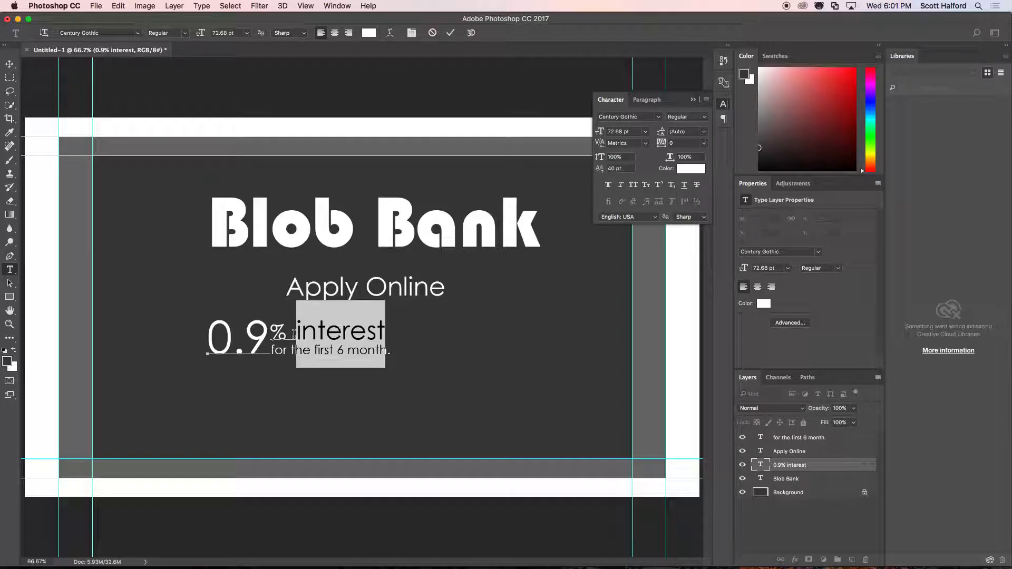
drag(273, 333, 412, 332)
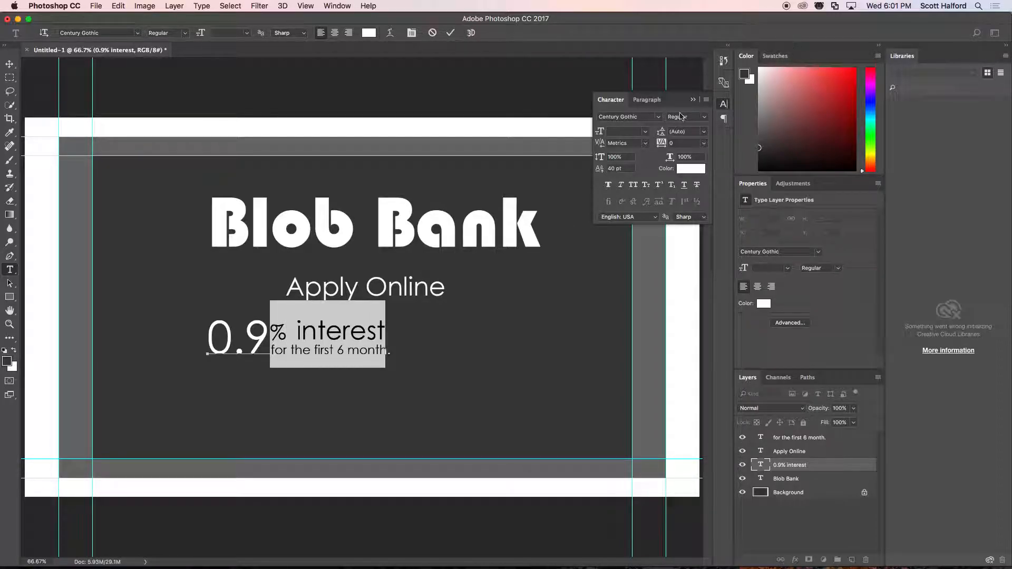
drag(599, 169, 601, 170)
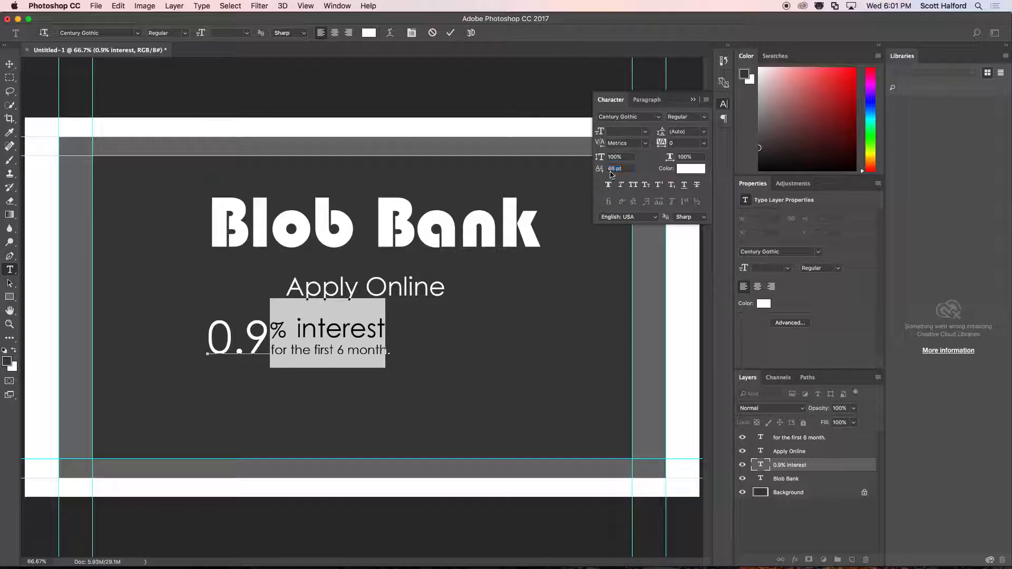
click(9, 64)
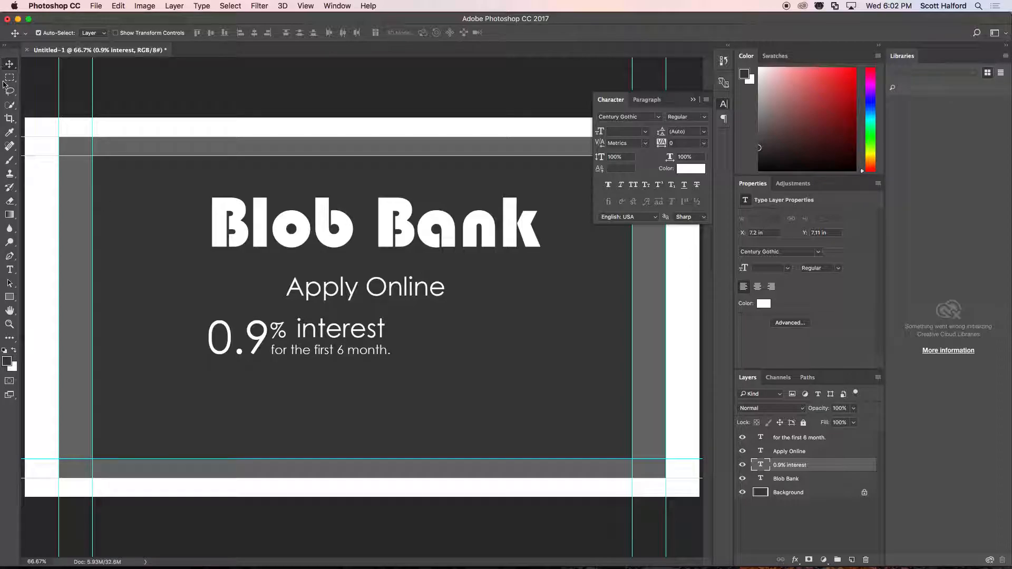
Extend the "Apply Online" text to read "Apply Online at blobbank.com".
click(10, 269)
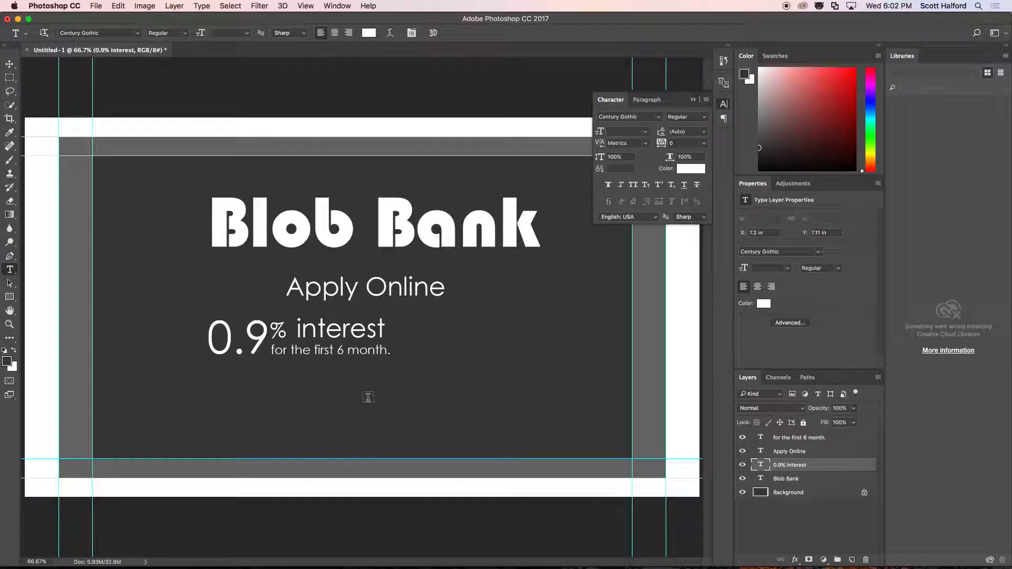
click(443, 290)
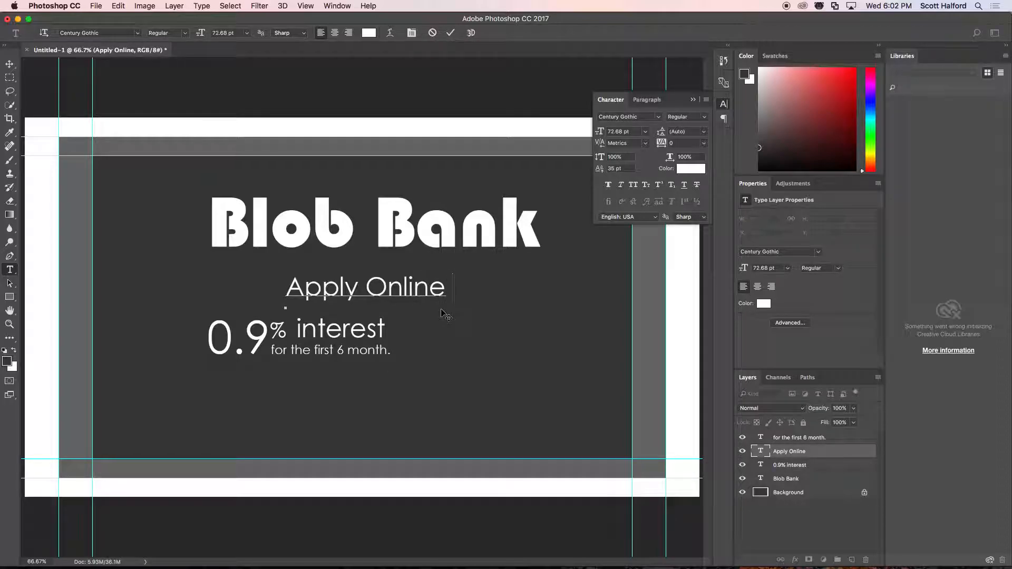
text(at bl)
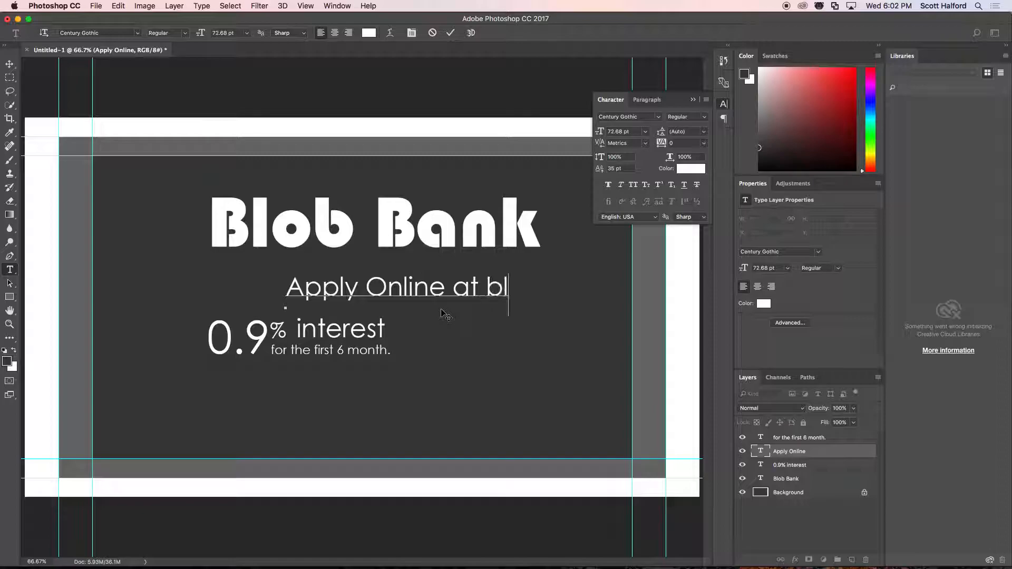
text(obbank.com)
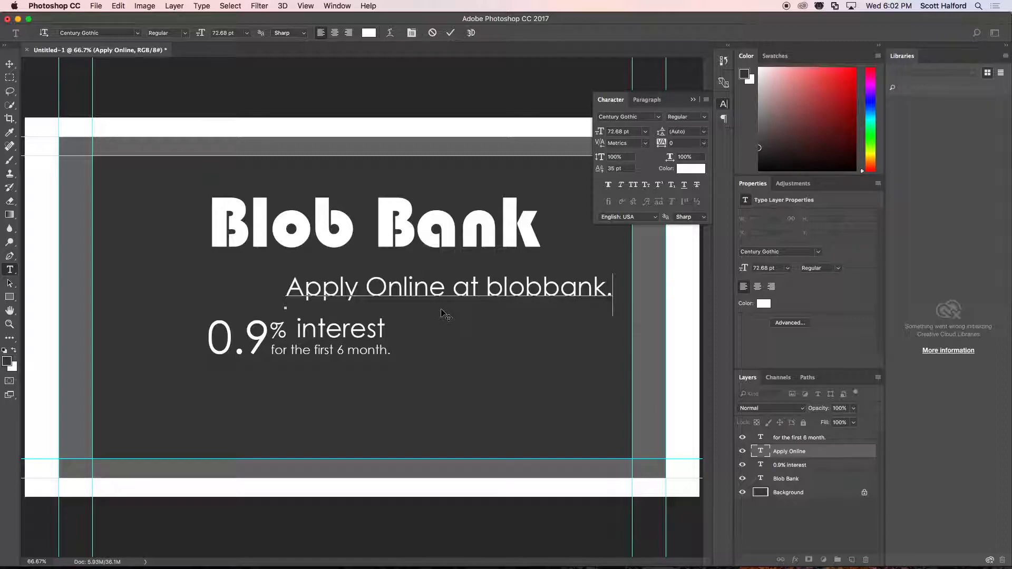
key(super+Return)
Move "Apply Online at blobbank.com" left to about X 6.05 in so it sits centred beneath the title.
key(v)
drag(496, 286, 382, 289)
key(shift+Right)
key(shift+Right)
key(shift+Right)
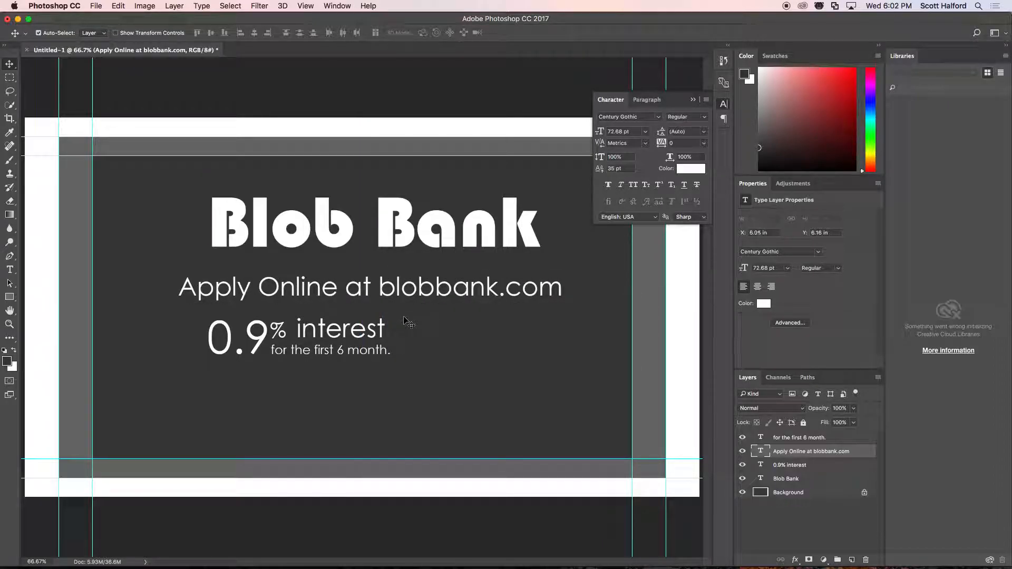
key(shift+Left)
Change "Online" to lowercase "online" in the web address line.
key(t)
click(281, 287)
key(BackSpace)
text(o)
key(super+Return)
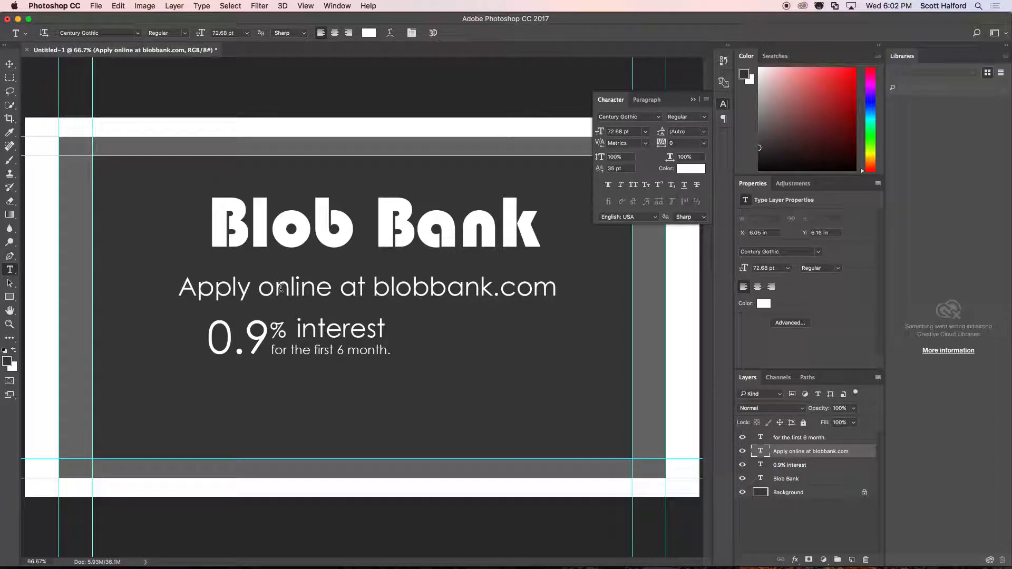
key(v)
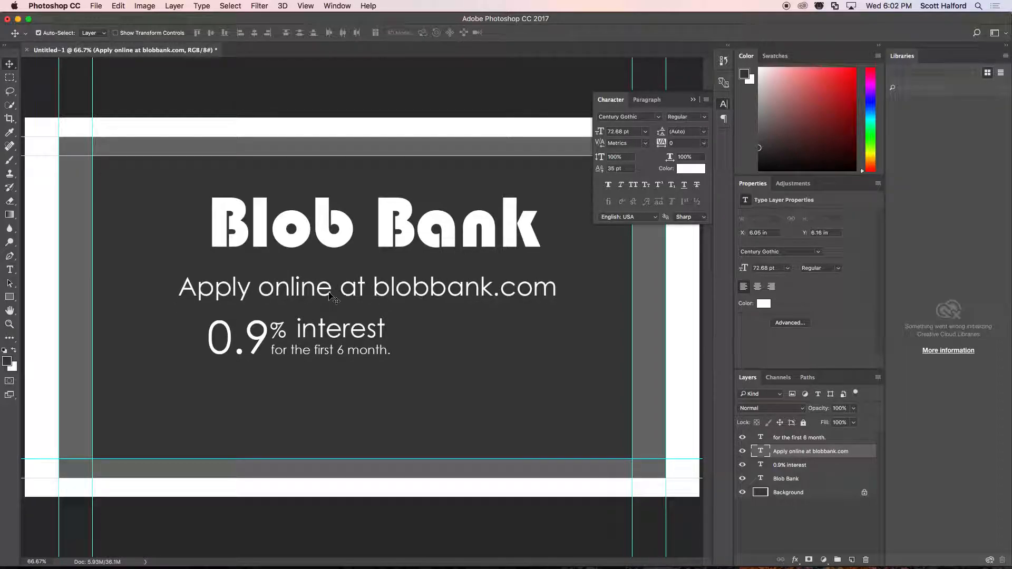
Capitalize both B's of the web address to read "BlobBank.com" and shift the line to about X 6.19 in.
key(t)
click(391, 292)
key(BackSpace)
text(B)
key(Right)
key(Right)
key(Right)
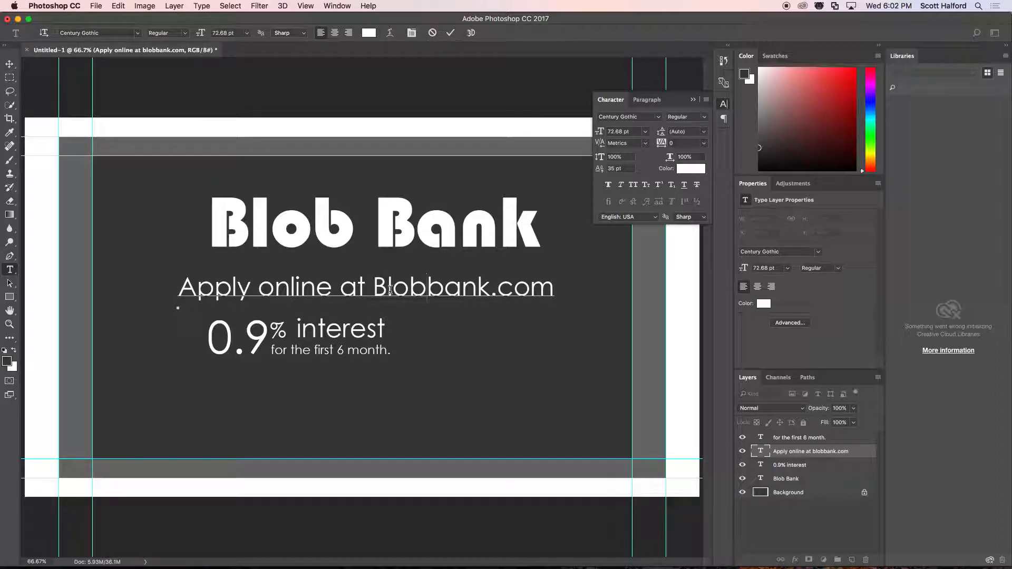
key(Delete)
text(B)
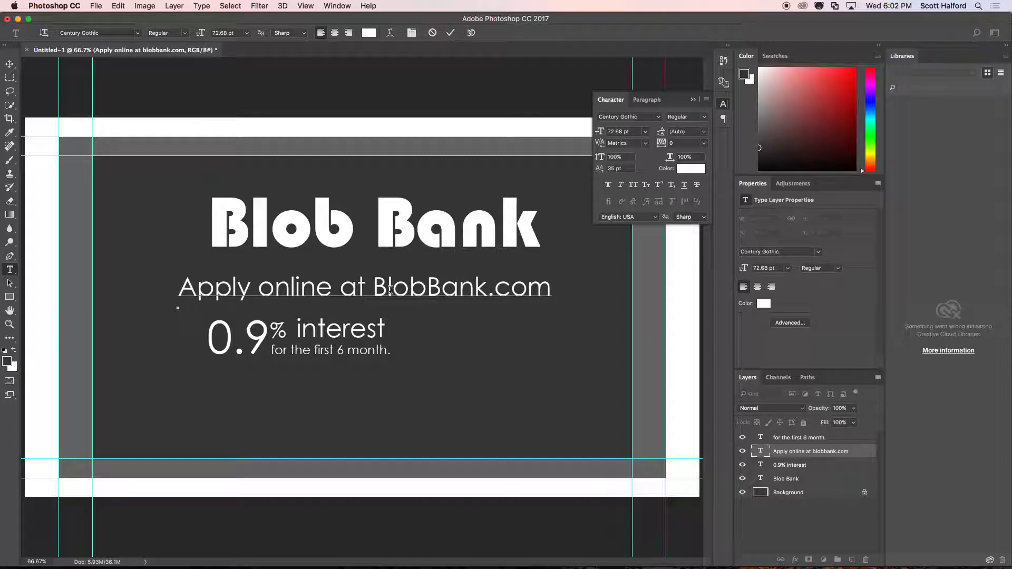
key(super+Return)
key(v)
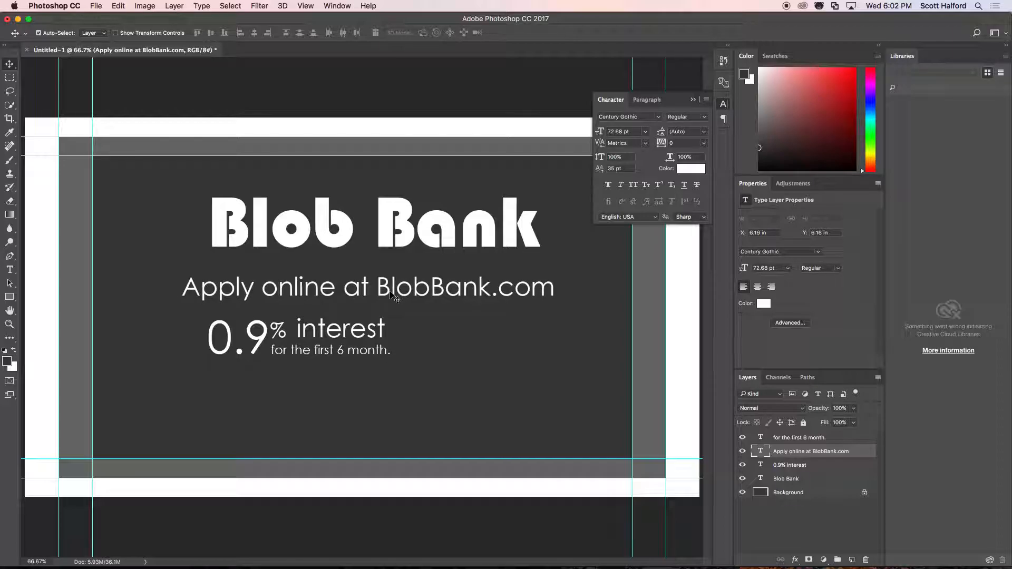
Move the "Blob Bank" title left to about X 6.93 in, centring it over the web address line.
right_click(411, 232)
click(422, 237)
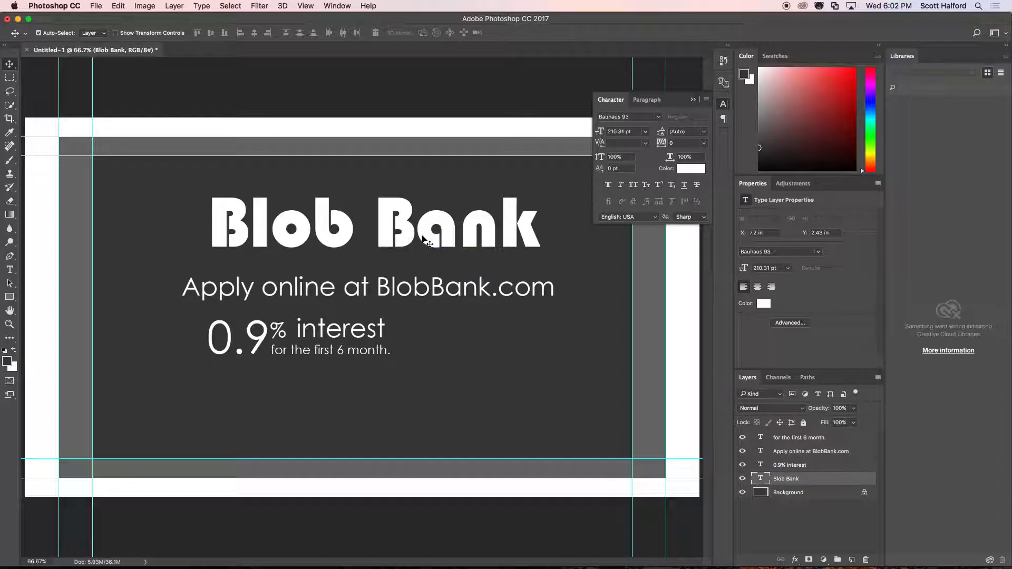
key(shift+Left)
key(shift+Left)
key(shift+Left)
key(shift+Right)
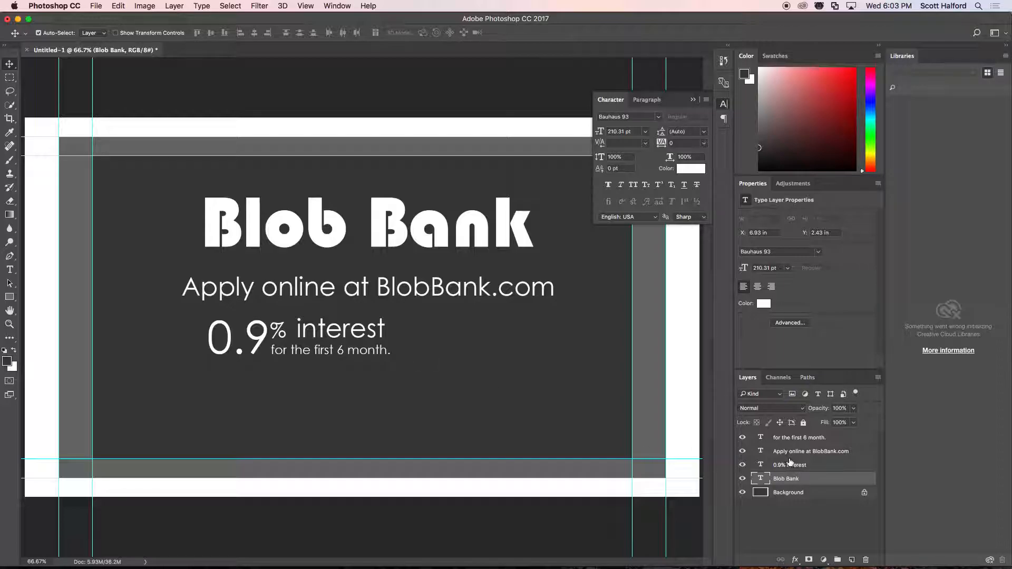
Reorder the "for the first 6 month." layer directly above "0.9% interest" and select both layers.
drag(786, 439, 780, 461)
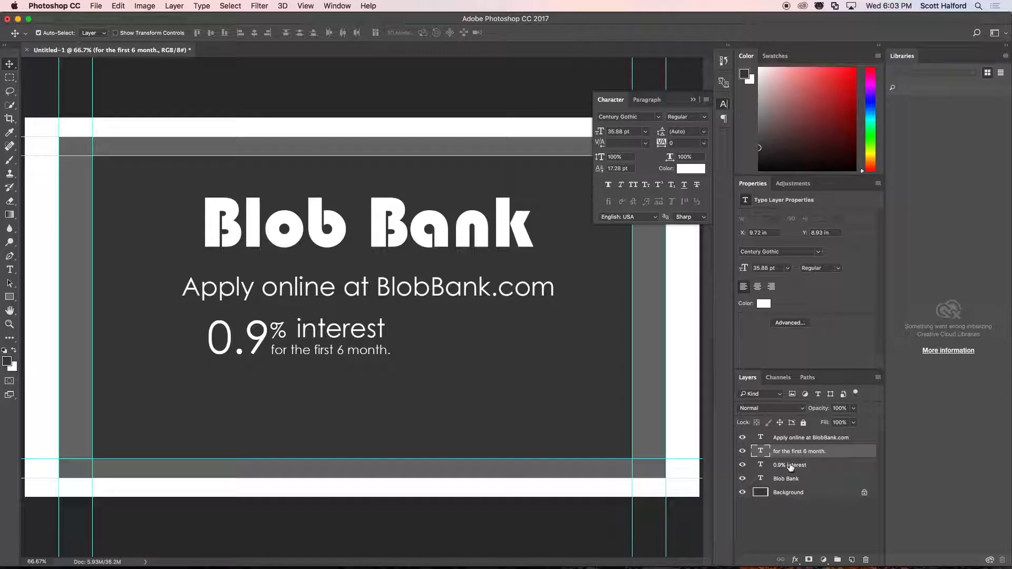
click(790, 466)
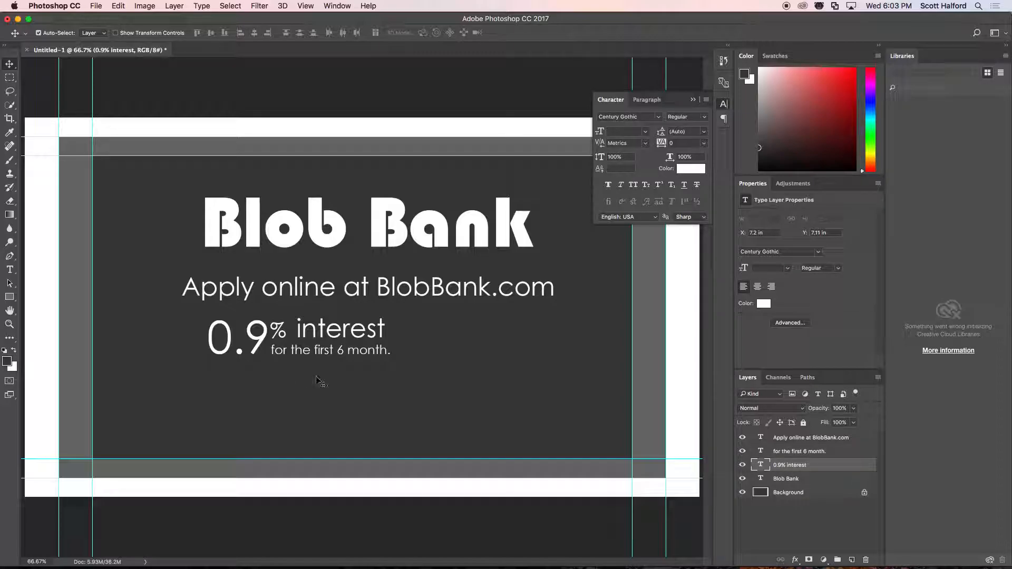
shift+click(790, 452)
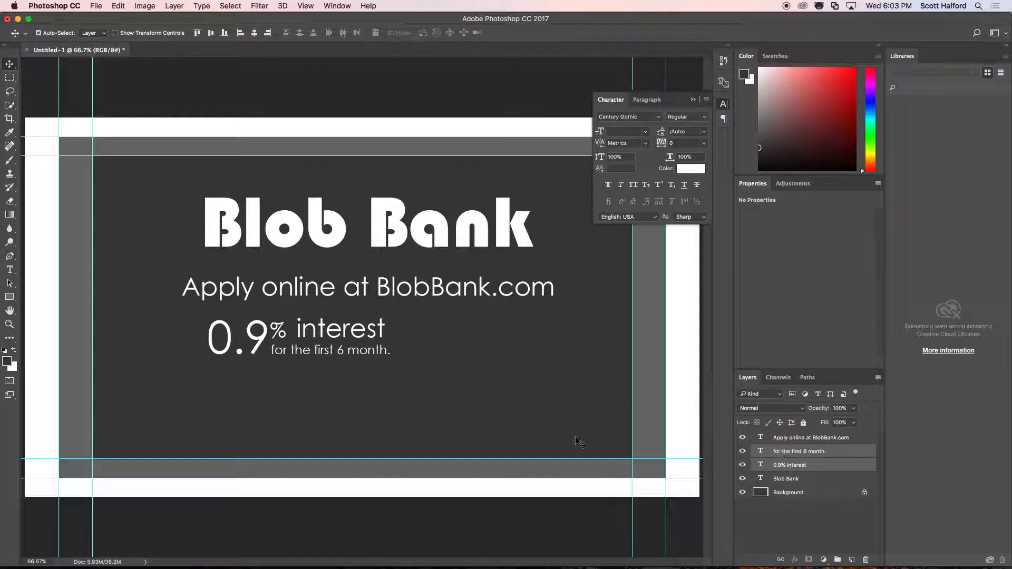
Reposition the two interest lines together so "0.9" aligns with the left edge of "Apply online at BlobBank.com".
drag(343, 341, 405, 341)
key(Right)
key(Right)
key(Right)
key(Right)
key(Right)
key(Right)
key(Right)
key(Right)
key(Right)
key(Right)
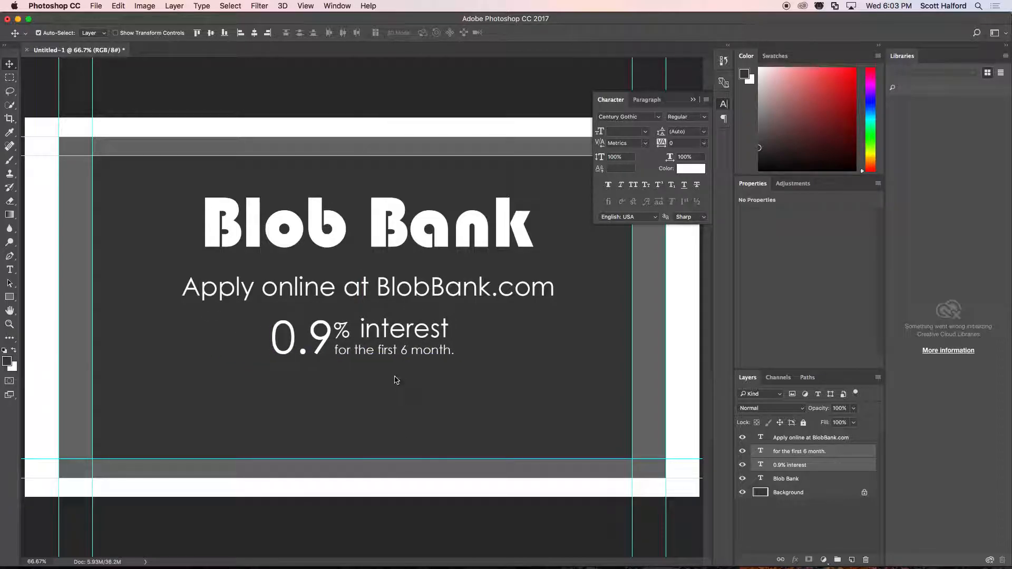
drag(405, 336, 312, 336)
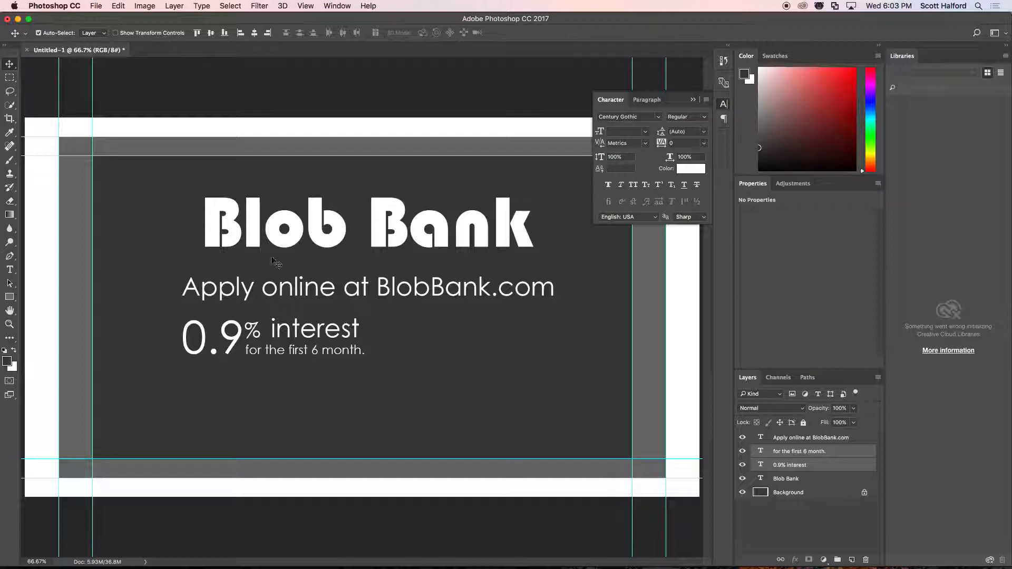
Draw a thin vertical divider bar about 7 × 106 px beside the interest text and fill it white (ffffff).
click(10, 297)
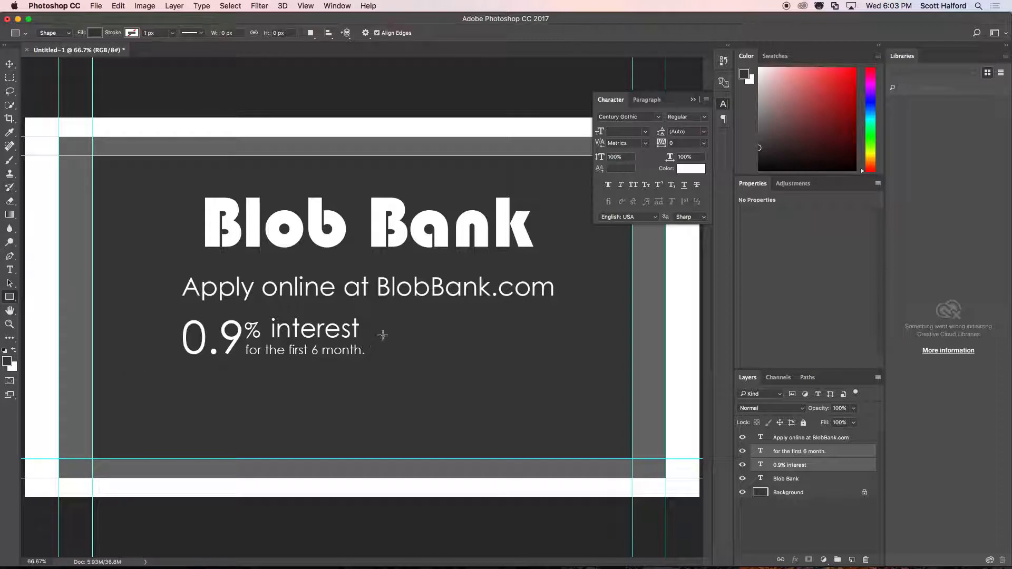
drag(375, 319, 377, 356)
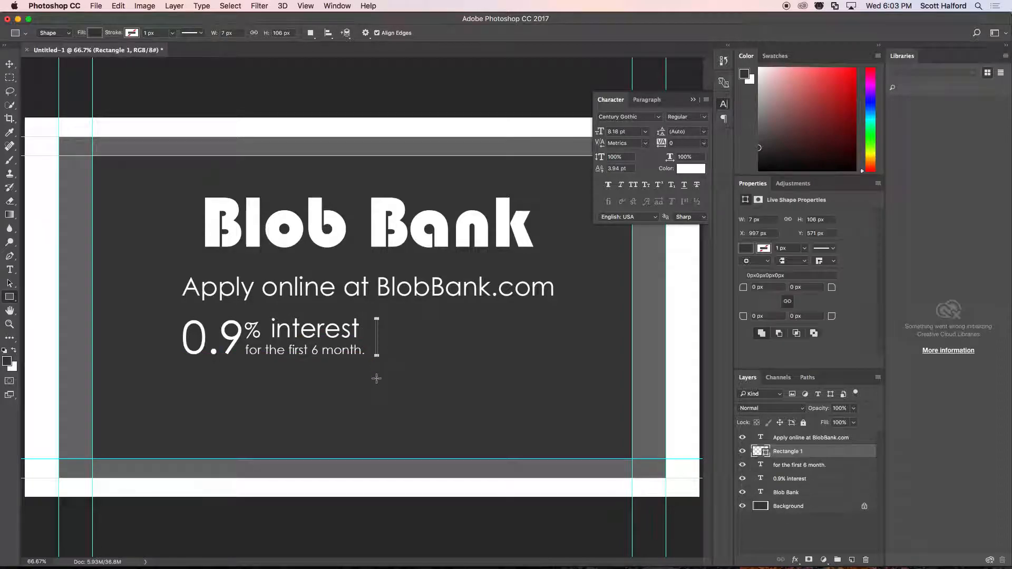
double_click(765, 454)
drag(419, 259, 356, 184)
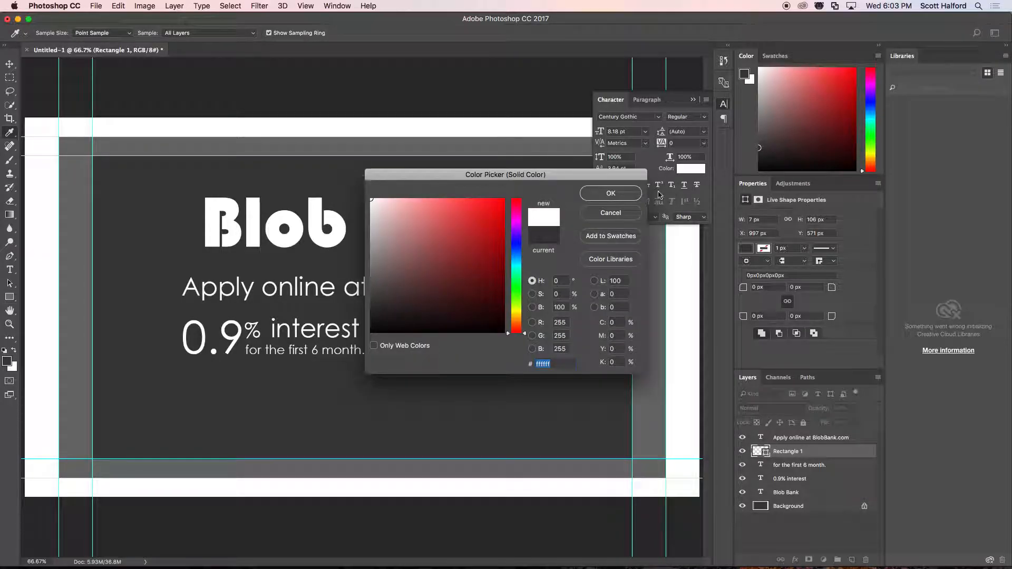
click(623, 193)
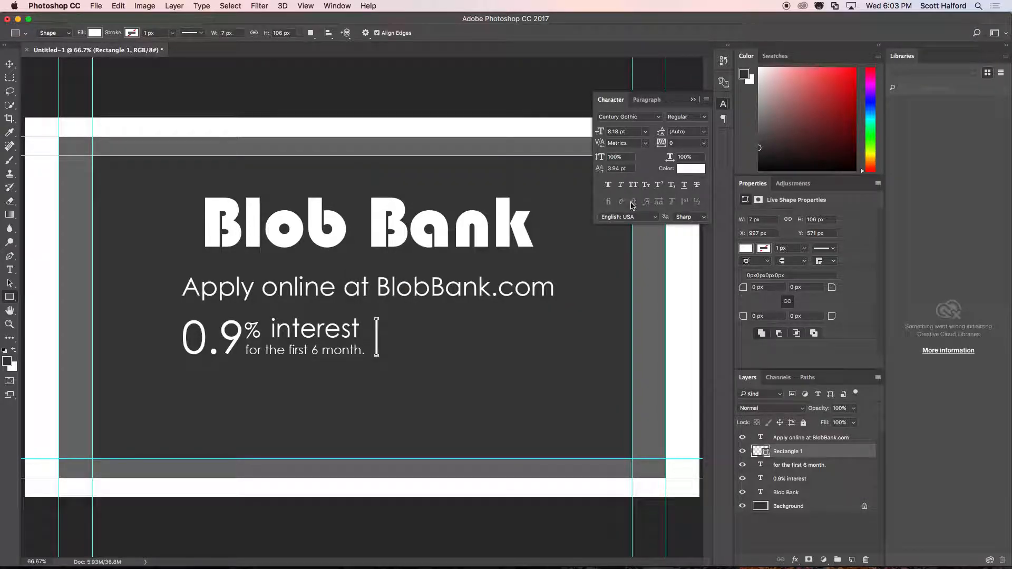
Remove the word "at" from the web address line and duplicate the line into the lower part of the canvas.
click(9, 64)
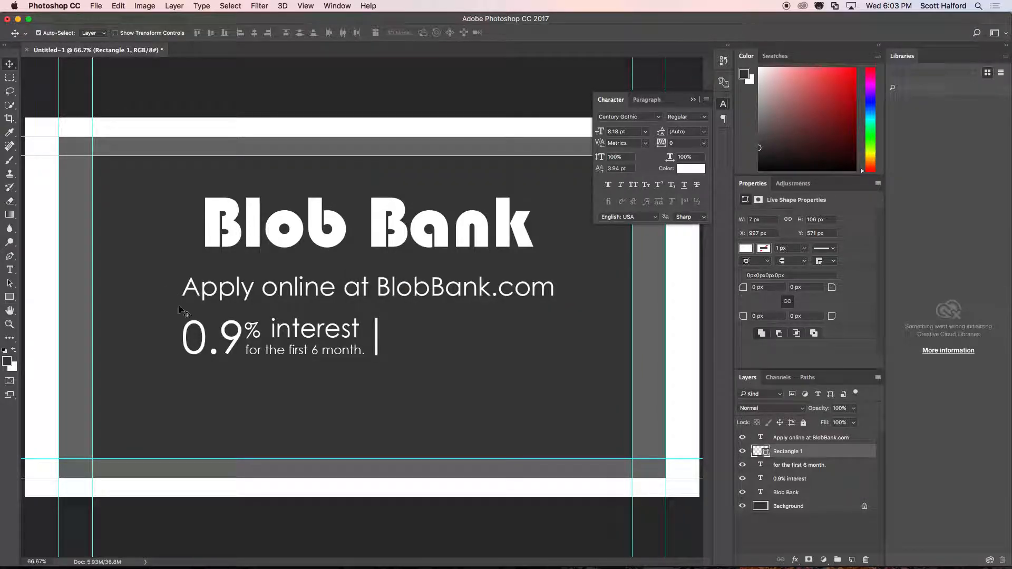
click(385, 293)
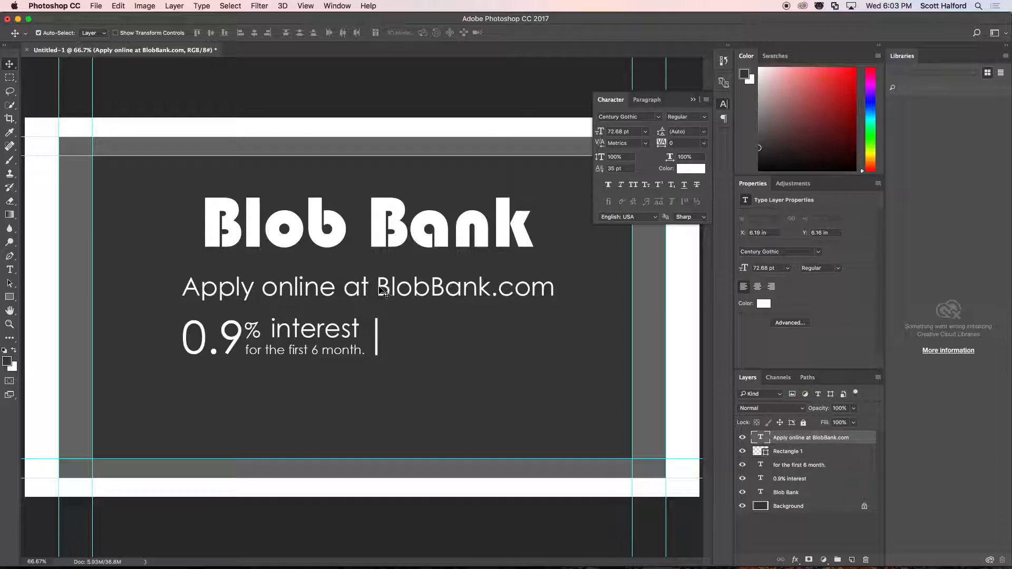
key(t)
drag(377, 290, 339, 287)
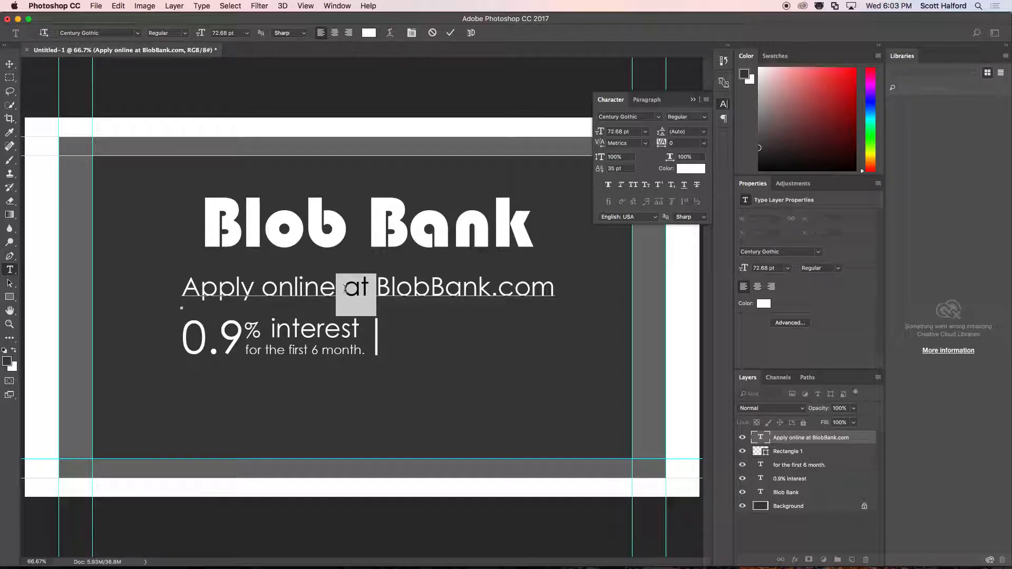
key(BackSpace)
key(super+Return)
key(v)
drag(370, 289, 496, 413)
Trim the original line to "Apply online" and centre it beneath the "Blob Bank" title at about X 10.63 in, Y 5.91 in.
key(t)
drag(335, 288, 598, 289)
key(BackSpace)
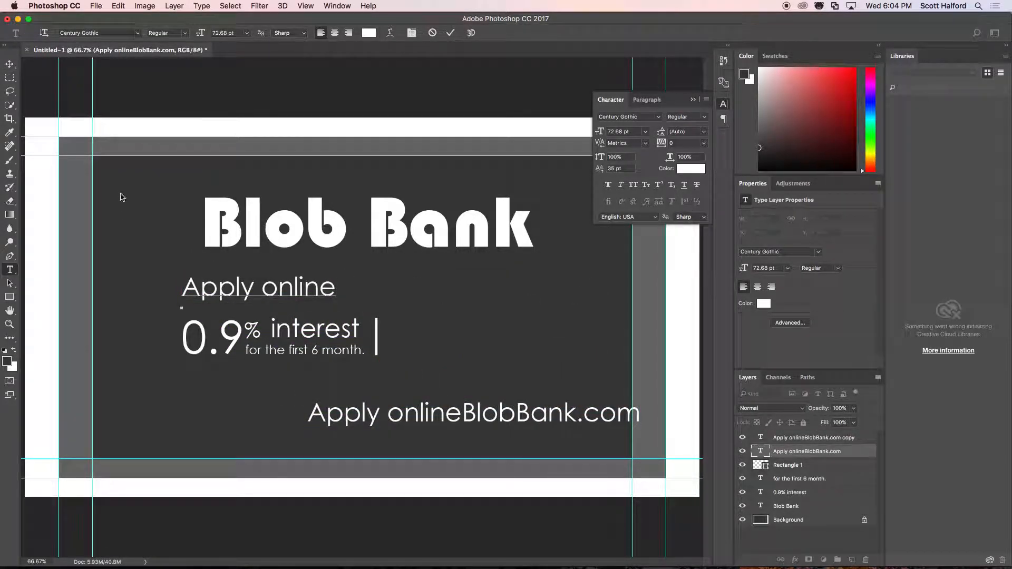
click(9, 65)
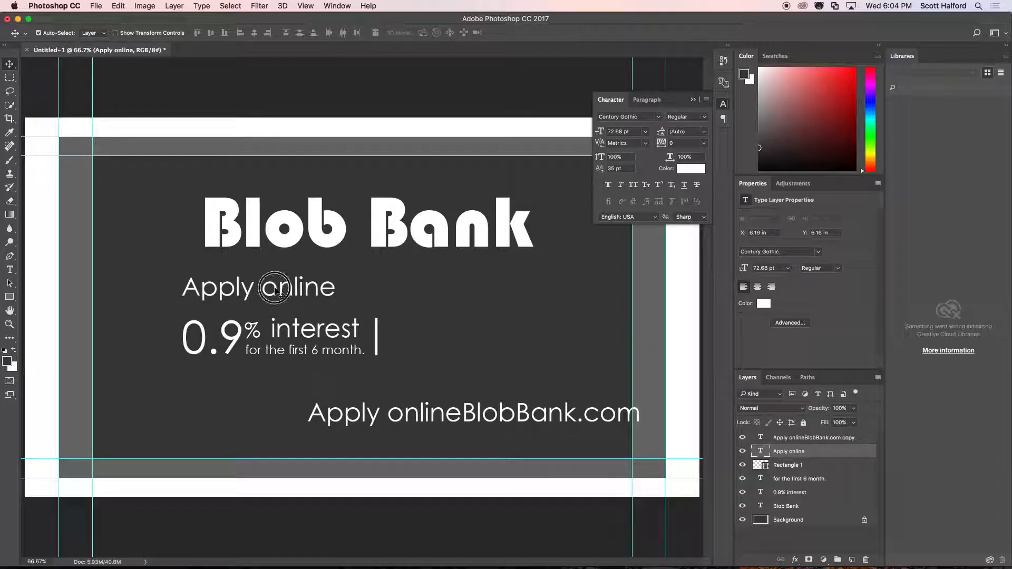
drag(277, 292, 383, 287)
Trim the duplicated line to "BlobBank.com" and place it just right of the divider bar, at about X 14.72 in, Y 8.13 in.
right_click(441, 417)
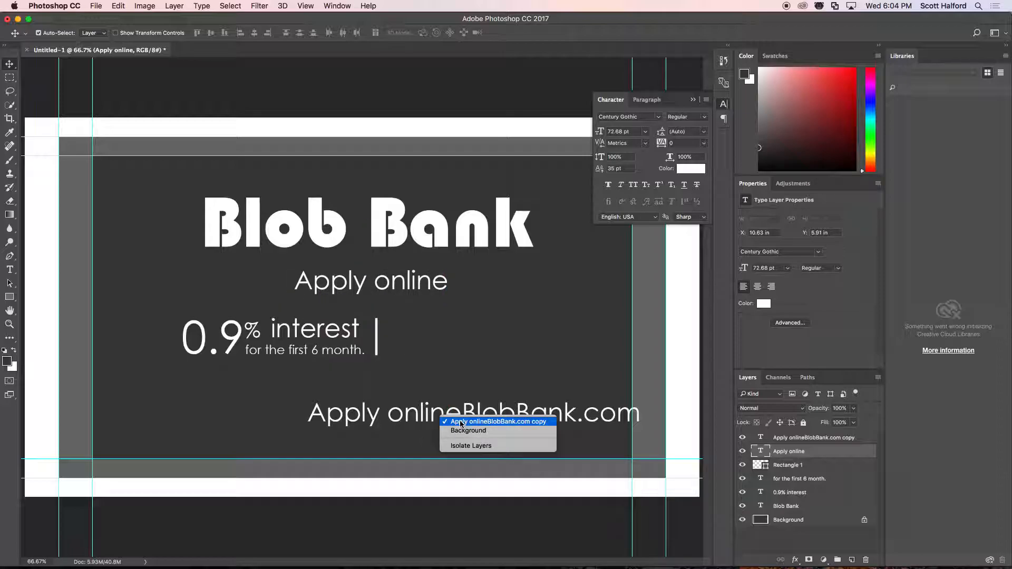
click(451, 421)
key(t)
drag(462, 416, 451, 340)
key(BackSpace)
key(ctrl+Return)
key(v)
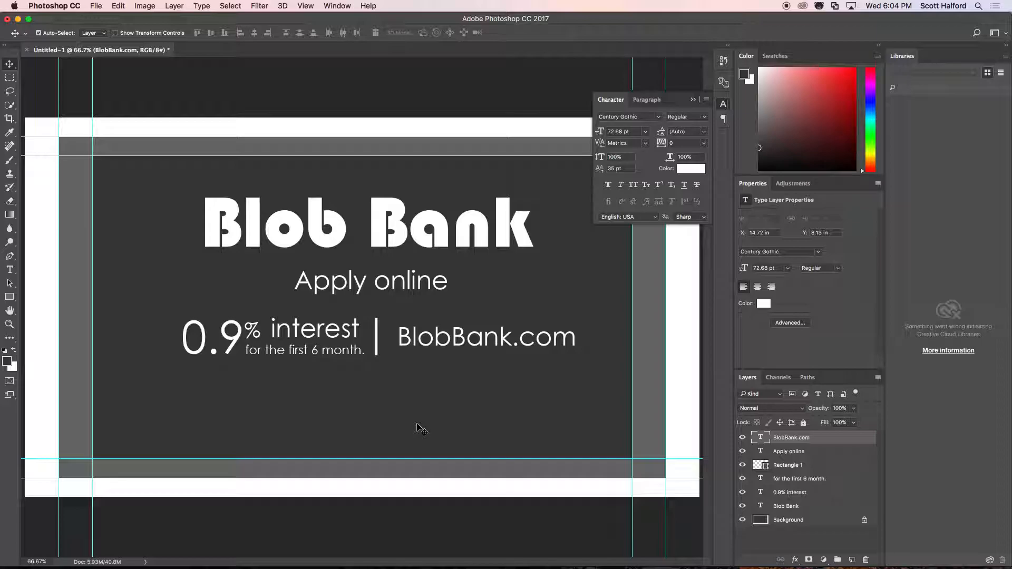
Change the small offer line to read "for the first 6 months", without the period.
key(t)
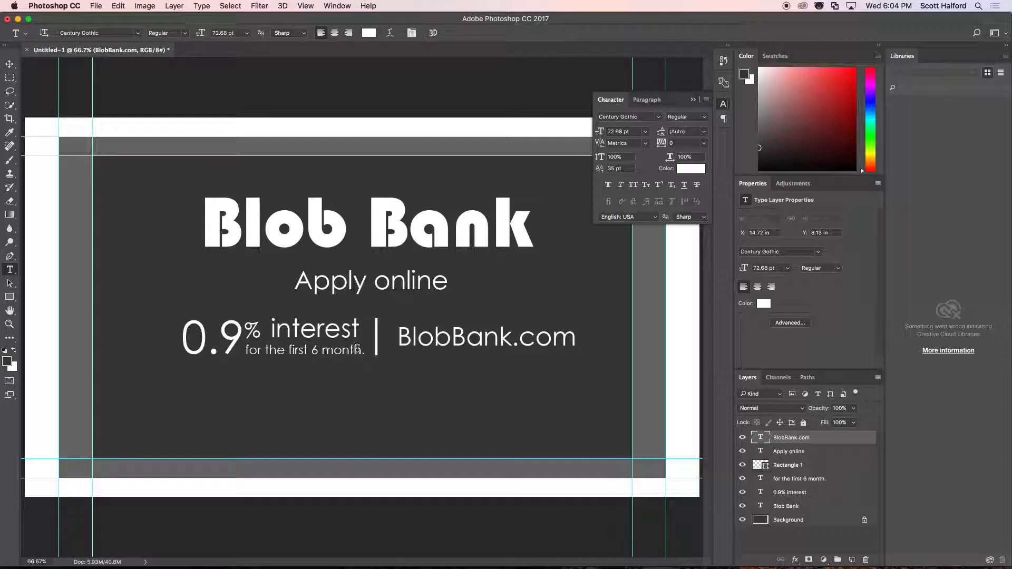
click(349, 352)
text(s)
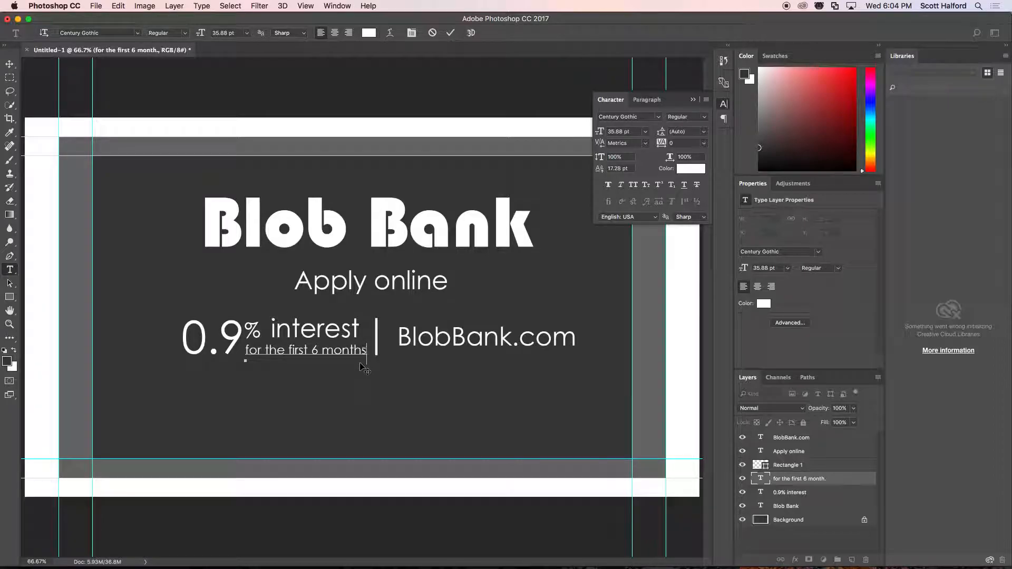
key(ctrl+Return)
key(v)
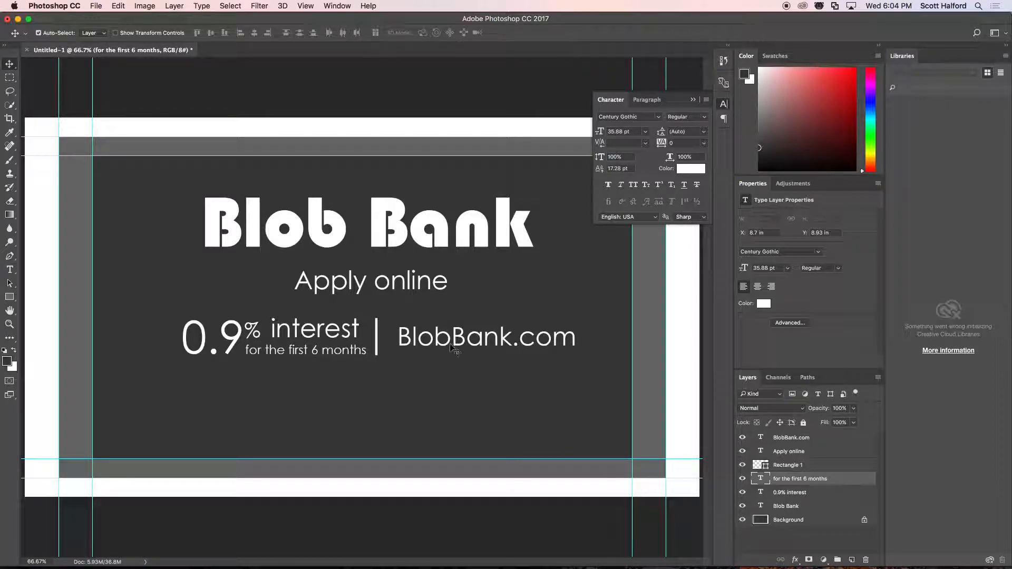
Select both interest text layers and nudge them left, widening the gap to the divider bar.
shift+click(782, 496)
key(shift+Left)
key(shift+Left)
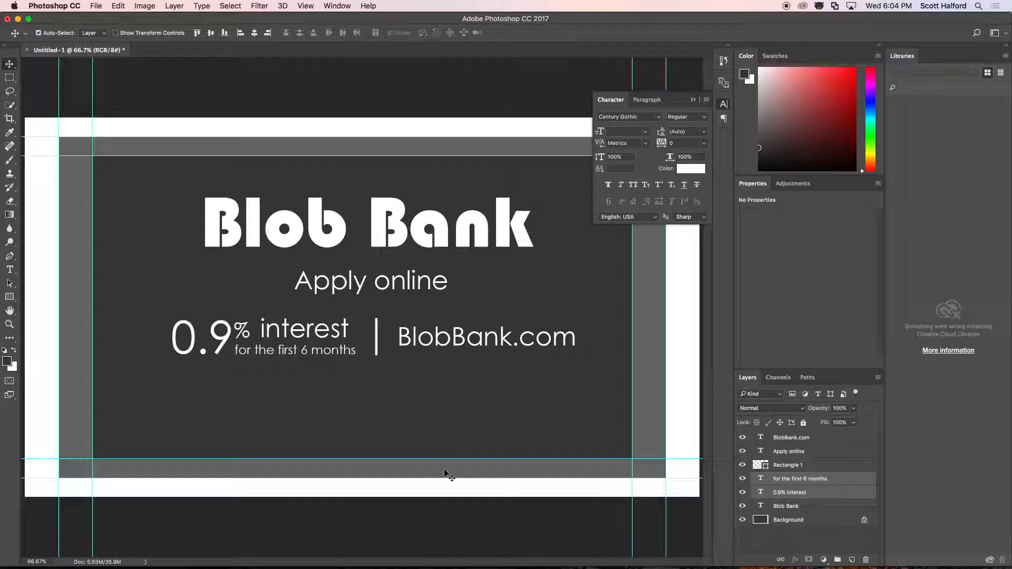
Adjust the vertical position of the "Apply online" line to about Y 5.9 in, between the title and the offer line.
shift+click(792, 465)
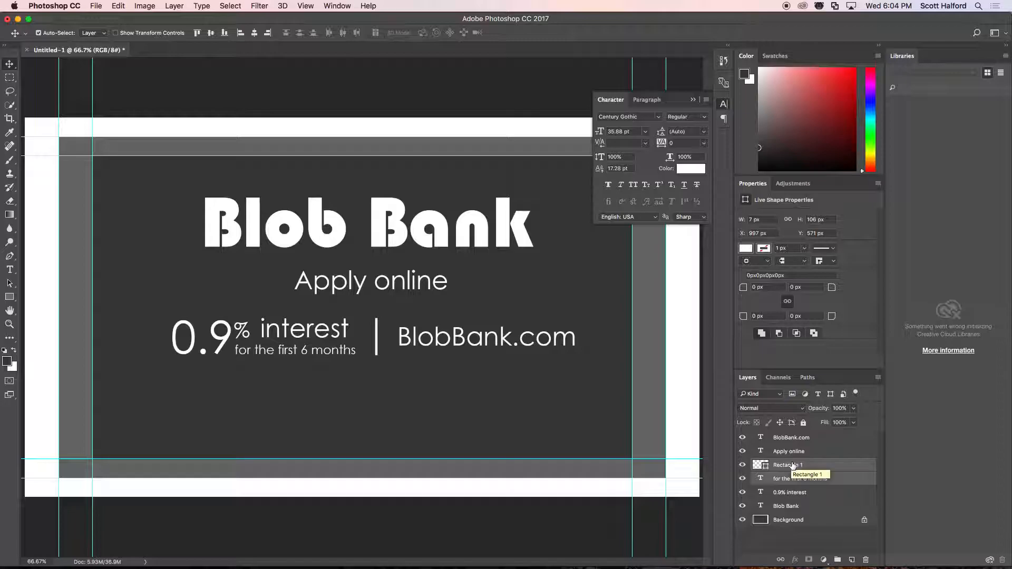
click(778, 527)
click(785, 452)
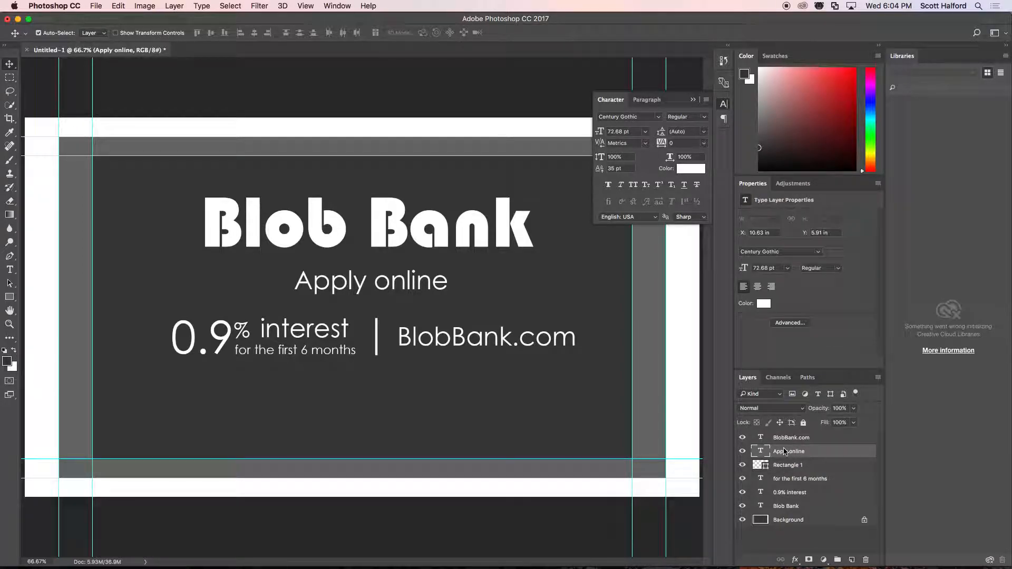
key(shift+Down)
mouse_move(430, 287)
mouse_down()
mouse_move(430, 385)
mouse_move(428, 270)
mouse_move(425, 285)
mouse_up()
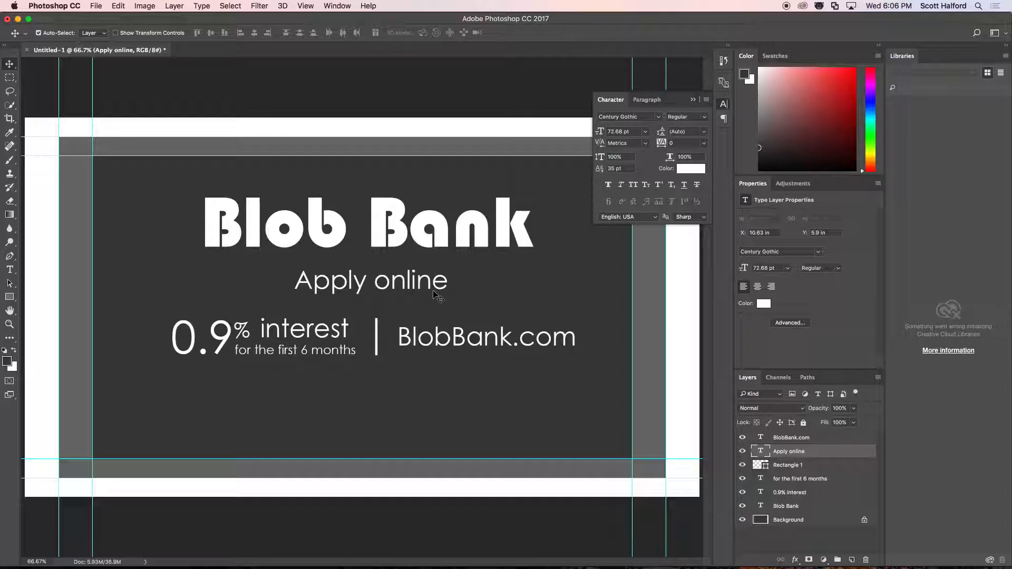
Add a paragraph text box about 15.33 × 1.87 in below the offer line reading "*This interest rate is good for only the first six omnts.".
click(10, 270)
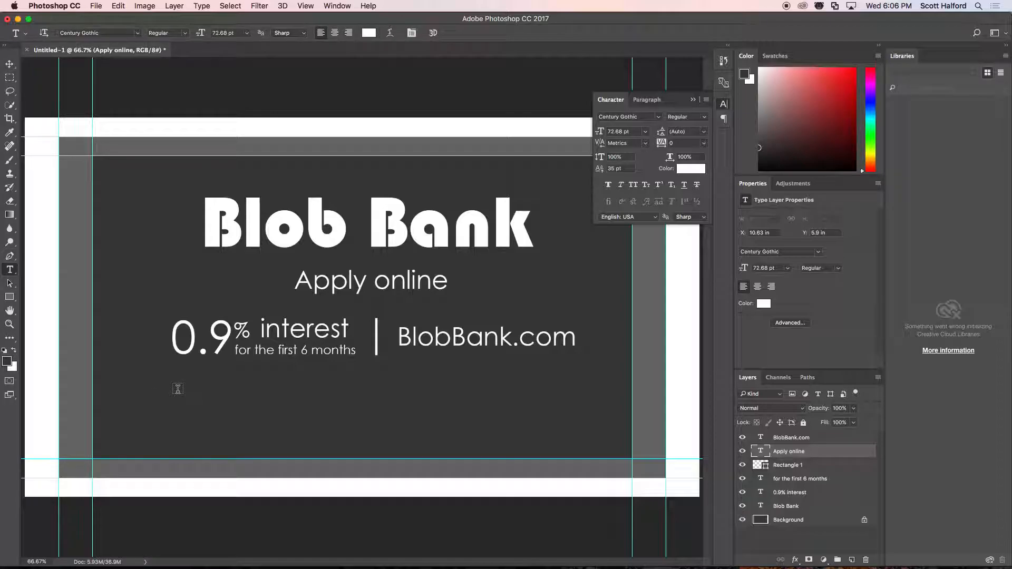
drag(177, 390, 565, 438)
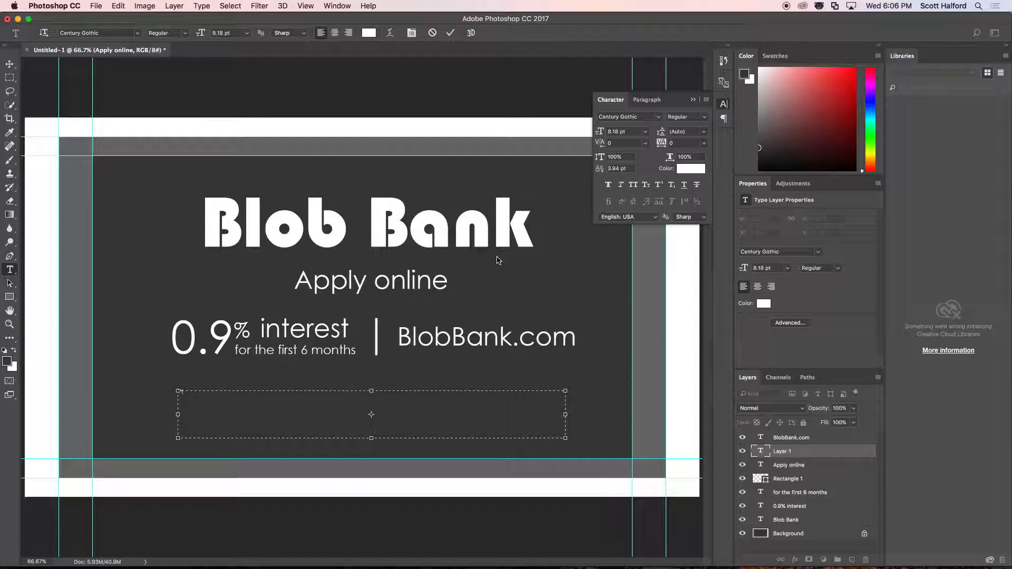
text(terest car is good for only )
text(the first)
text( 6 mont)
key(super+Return)
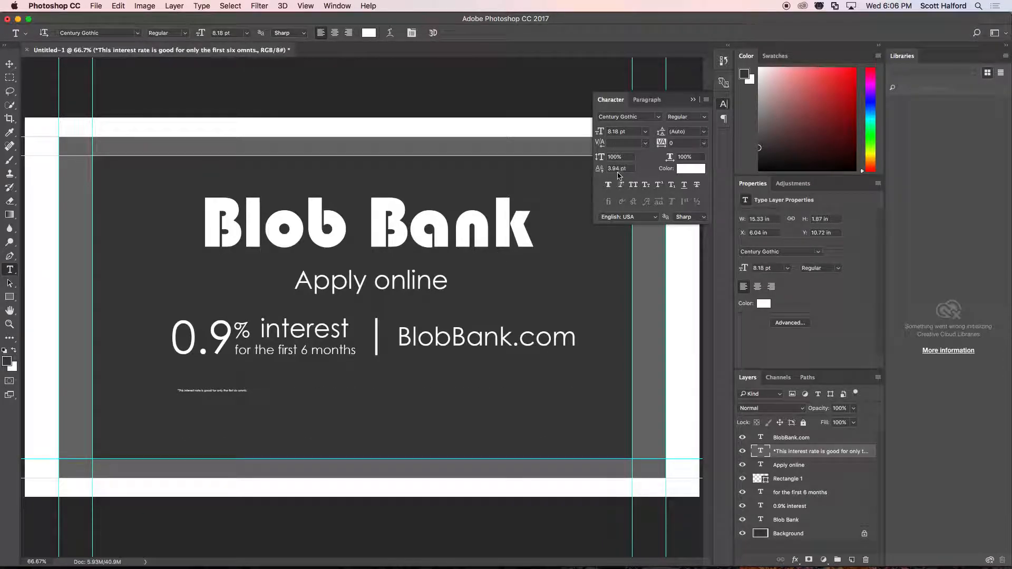
Enlarge the disclaimer text to 24 pt.
click(645, 132)
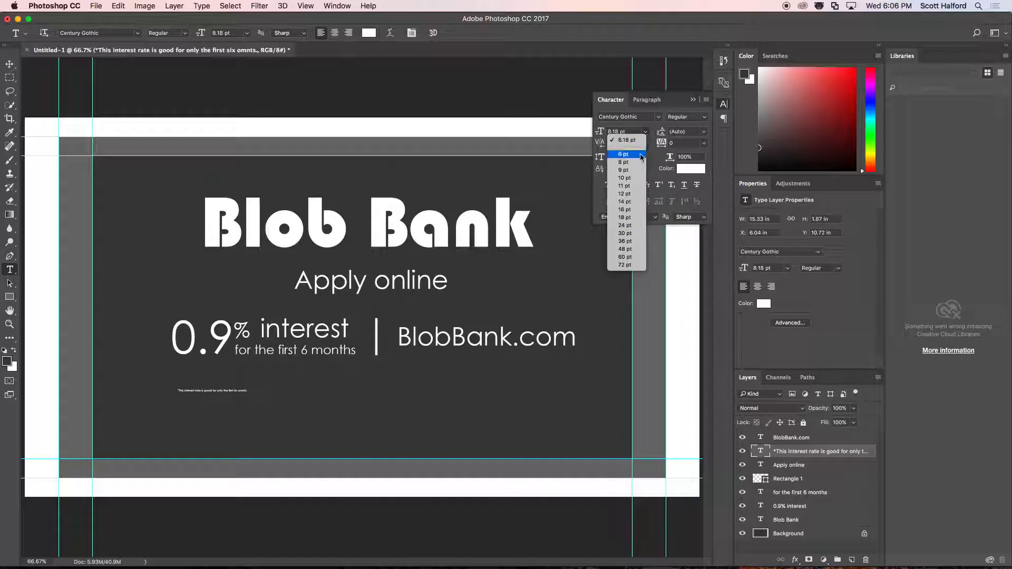
click(638, 194)
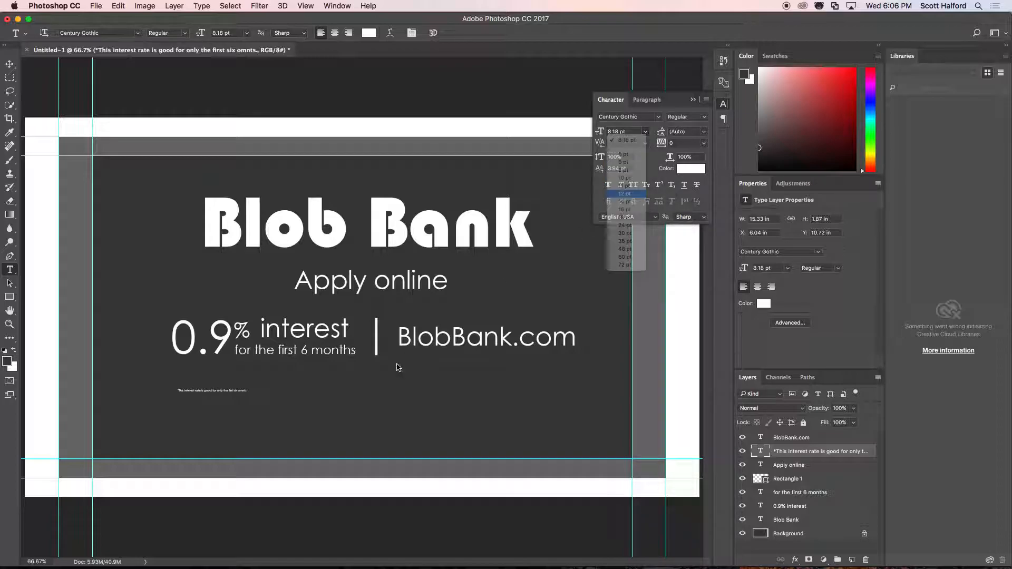
click(646, 132)
click(634, 226)
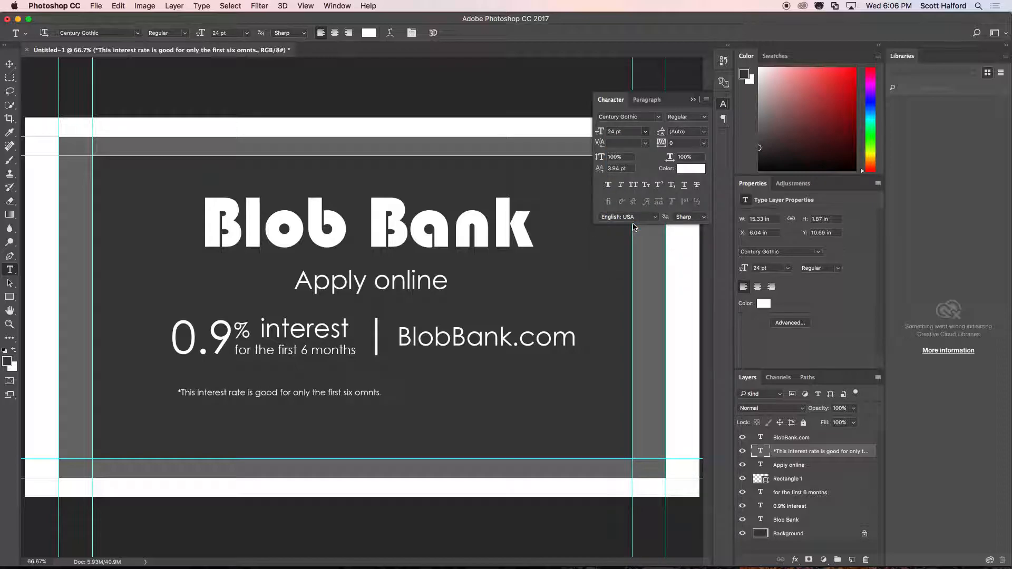
Replace "omnts." in the disclaimer with "months. After that, it will be so low, you might as well have stuffed your money in your mattress.".
click(358, 393)
double_click(357, 394)
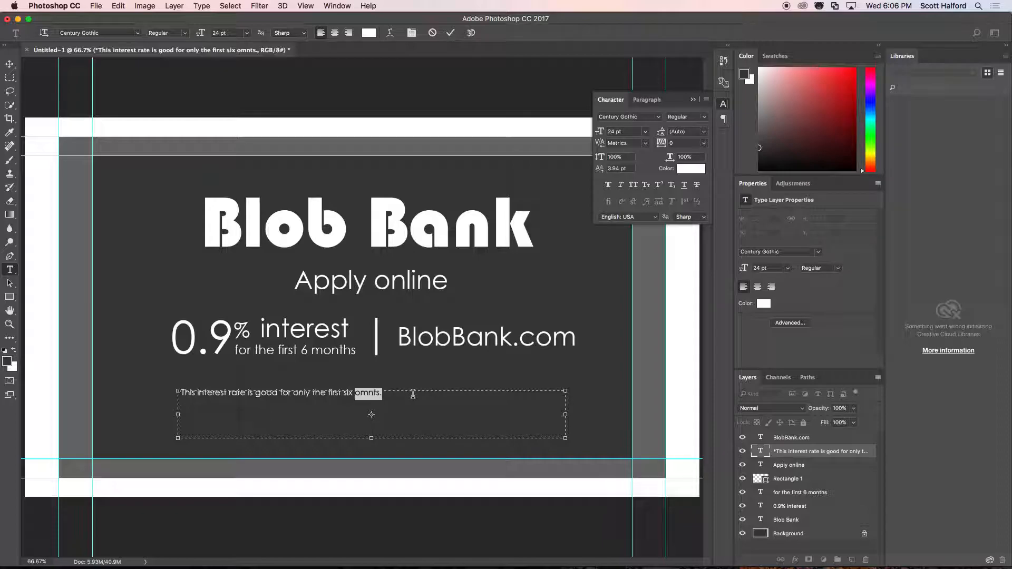
text(months. After that, i)
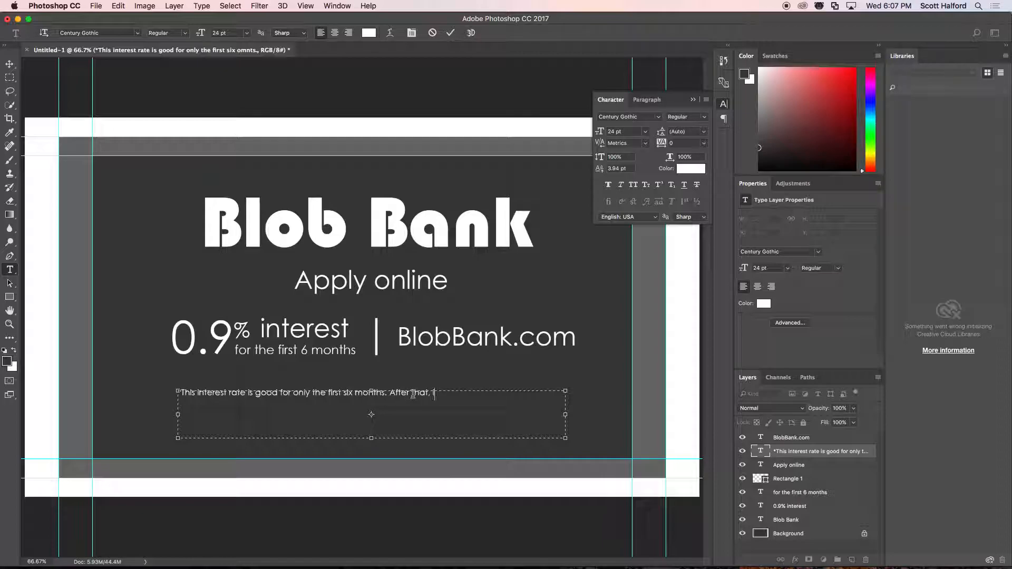
text(t will be so low, you might as well )
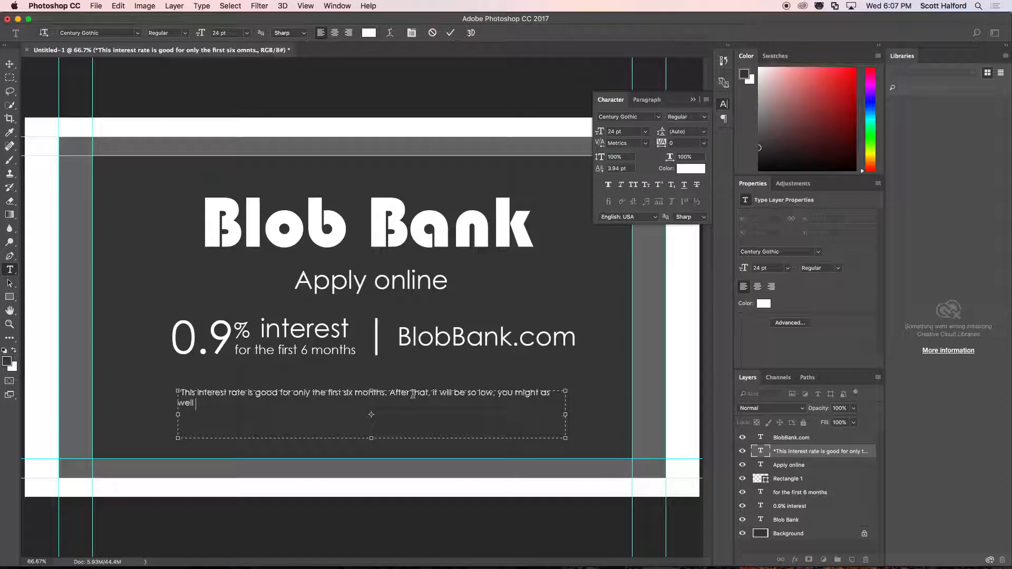
text(have stuffed your money in your mat)
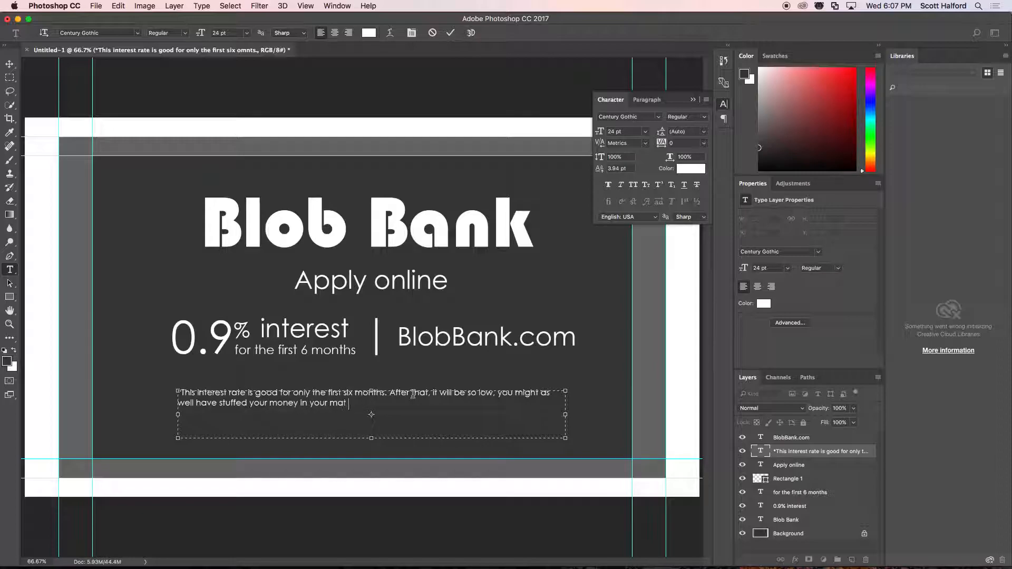
text(tress.  Although, if our government)
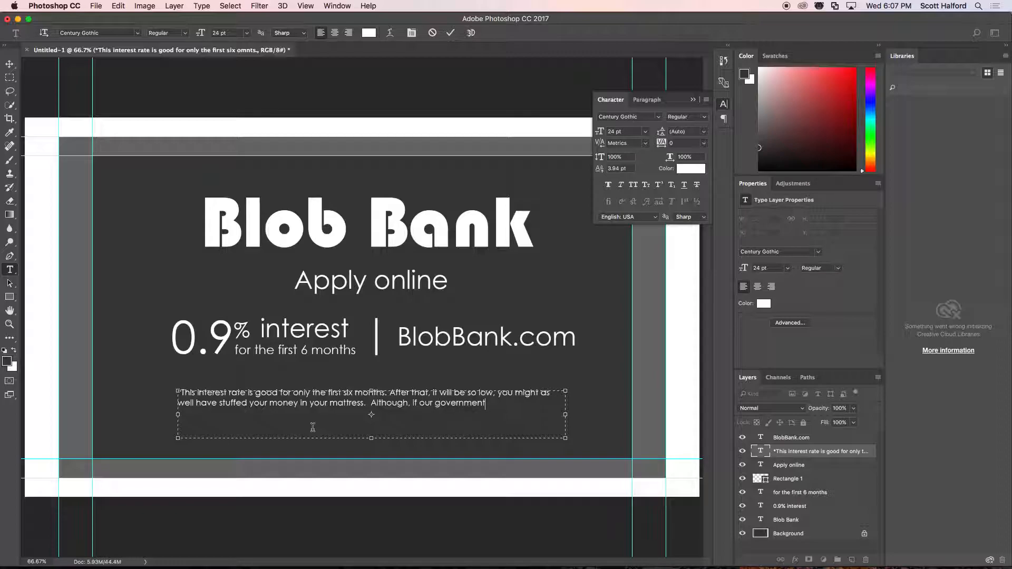
Replace the unfinished "Although, if our government" sentence with "If you keep your money with us, at least you".
drag(370, 403, 500, 404)
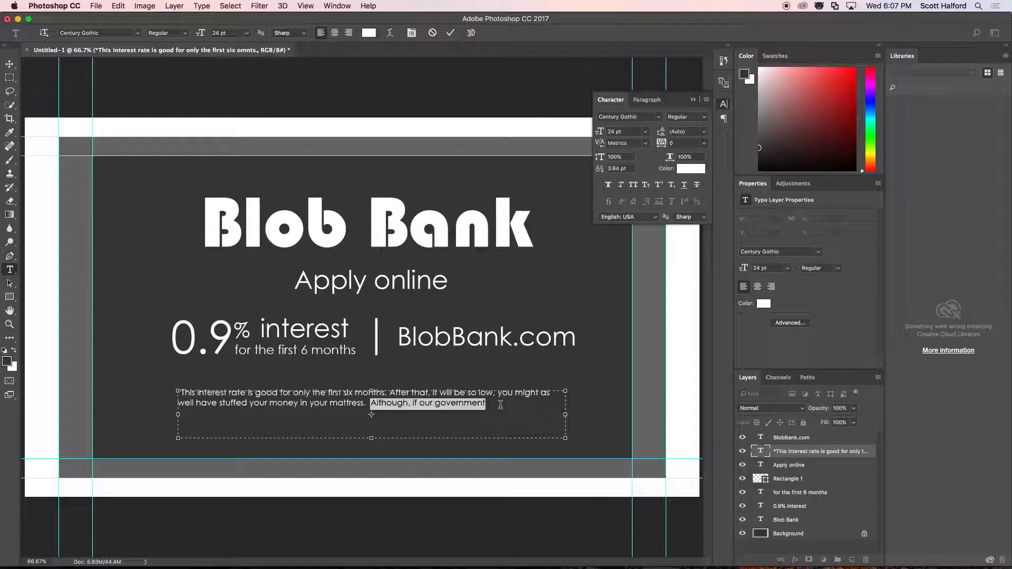
text(If you)
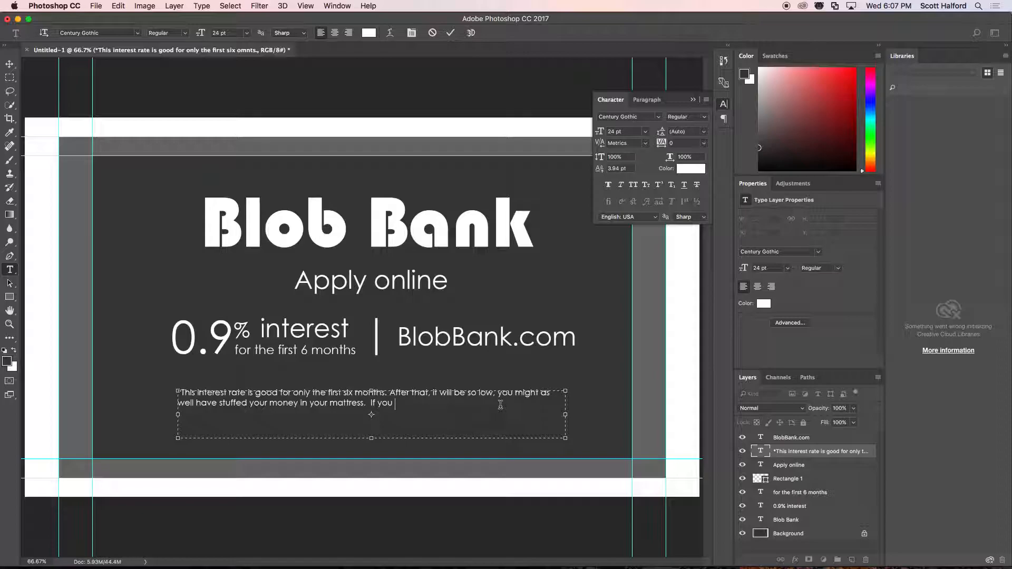
text( keep your money with us. at least your will)
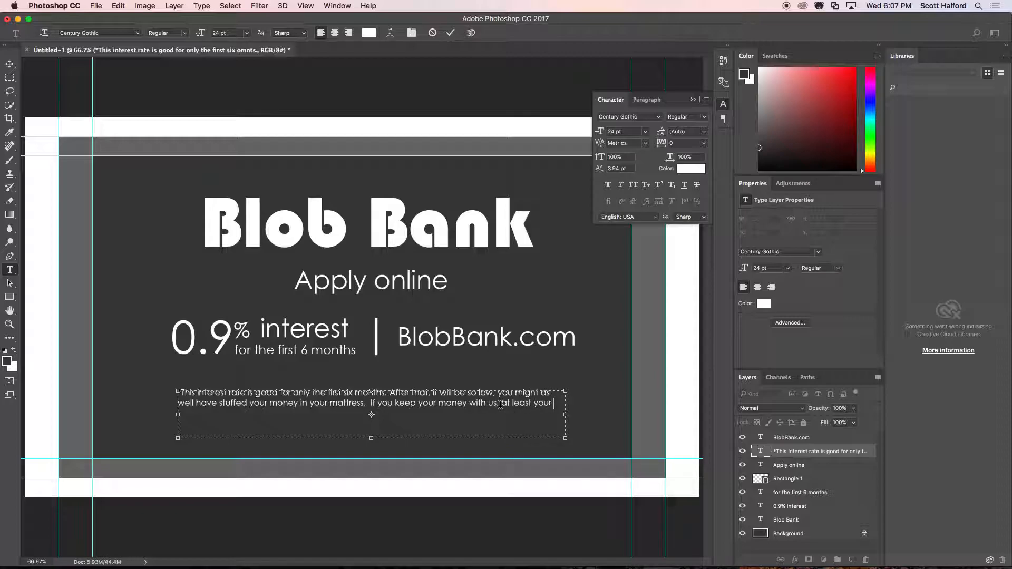
key(BackSpace)
key(BackSpace)
key(BackSpace)
key(BackSpace)
key(BackSpace)
key(BackSpace)
Complete the last disclaimer sentence with "will be able to log in and watch your balance not change at all." and commit the text.
text(will be)
text( able to )
text(log in land)
key(BackSpace)
key(BackSpace)
key(BackSpace)
text(and watch)
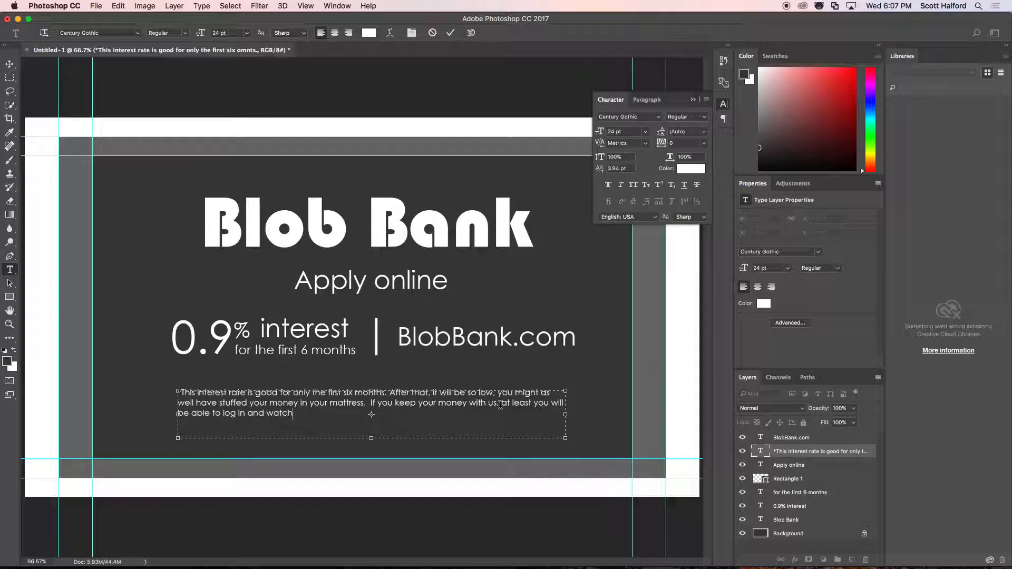
text( your balance not change)
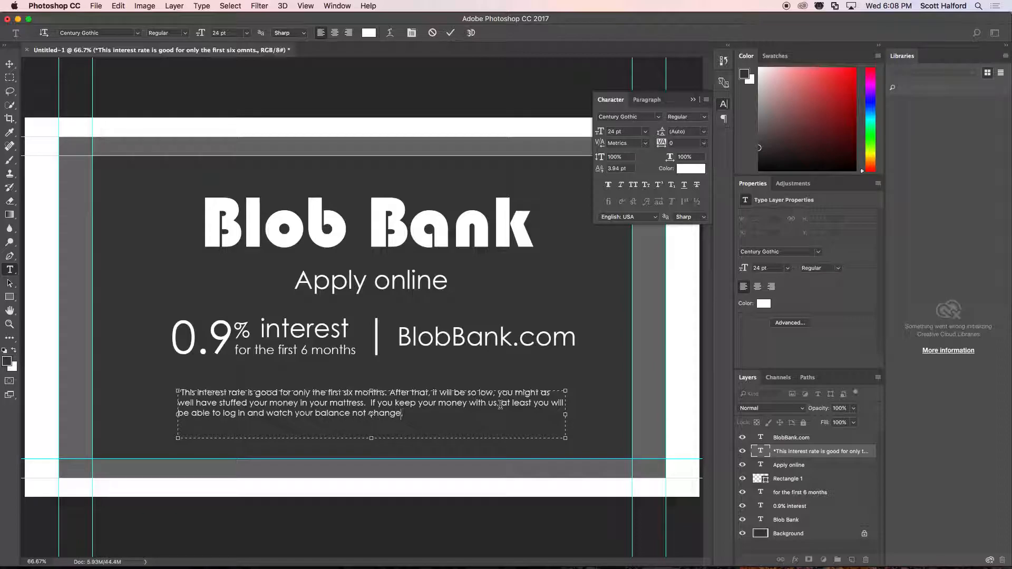
text(at all.)
key(super+Return)
key(v)
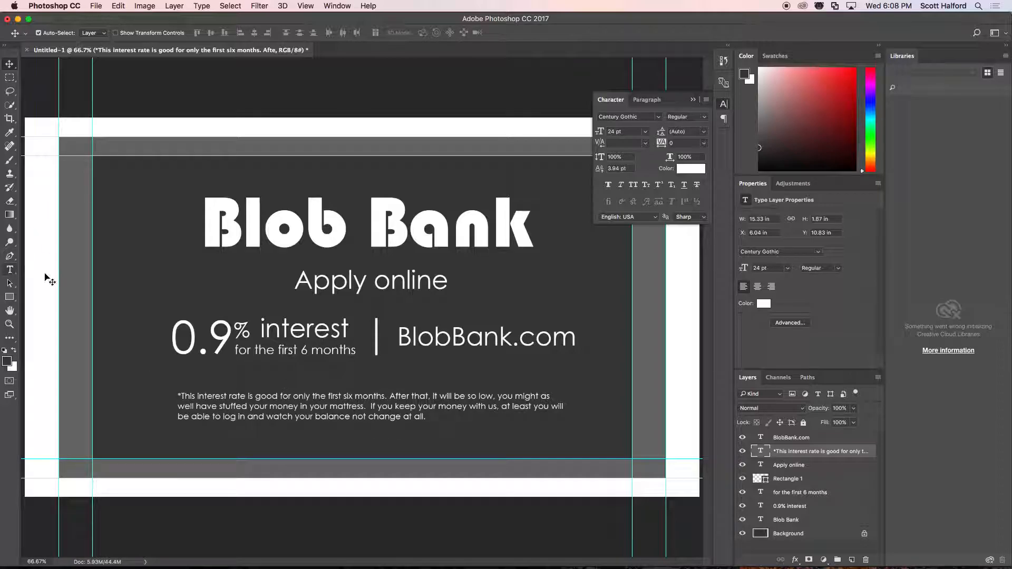
key(t)
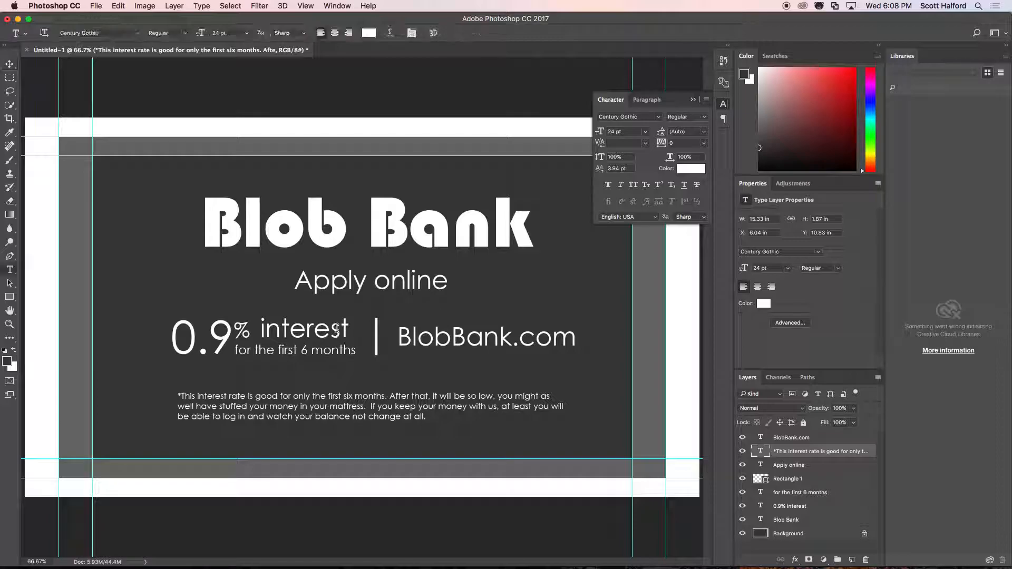
click(351, 338)
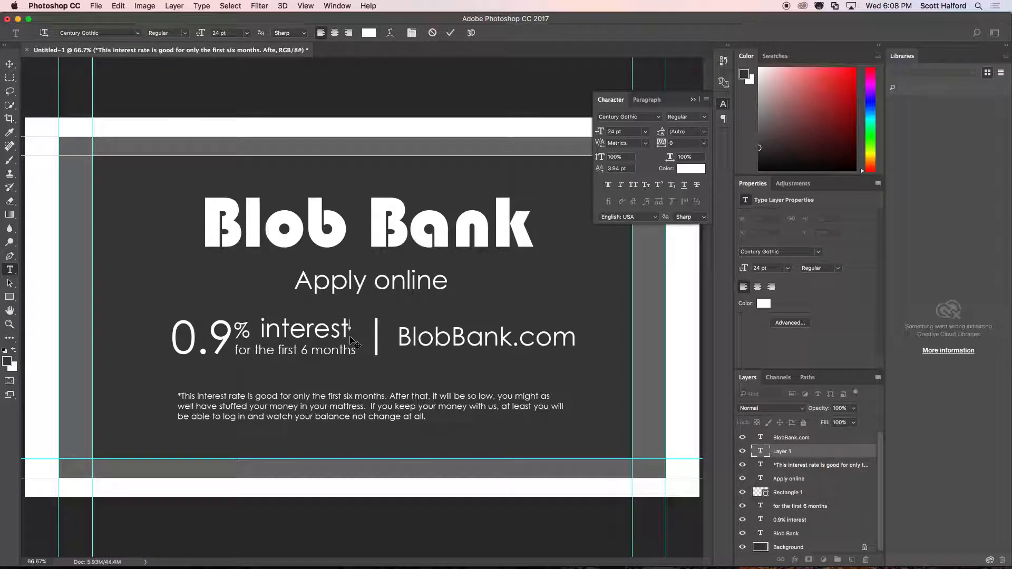
key(Escape)
key(v)
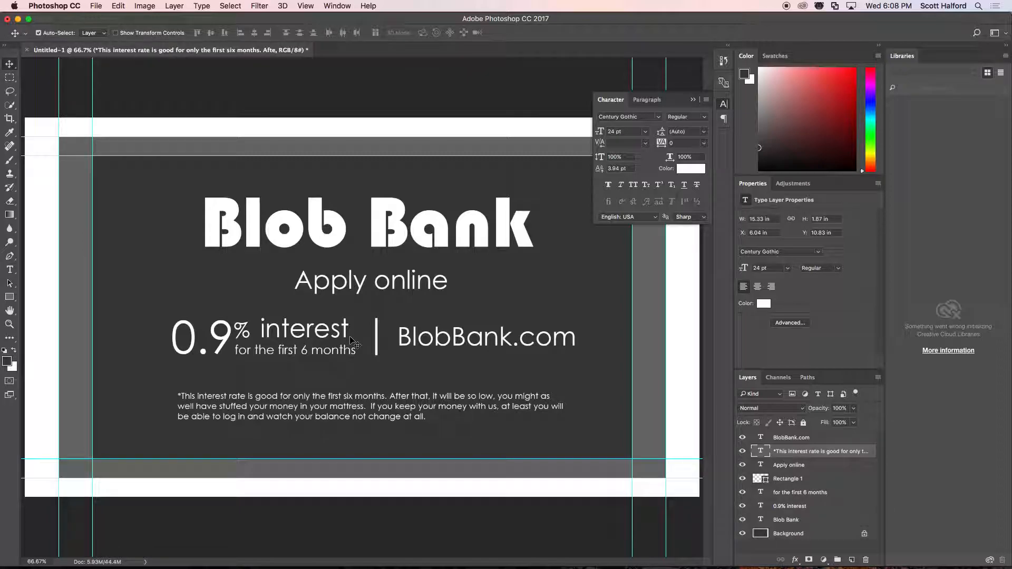
Add an asterisk directly after "interest" in the "0.9% interest" text and commit the edit.
key(t)
click(336, 332)
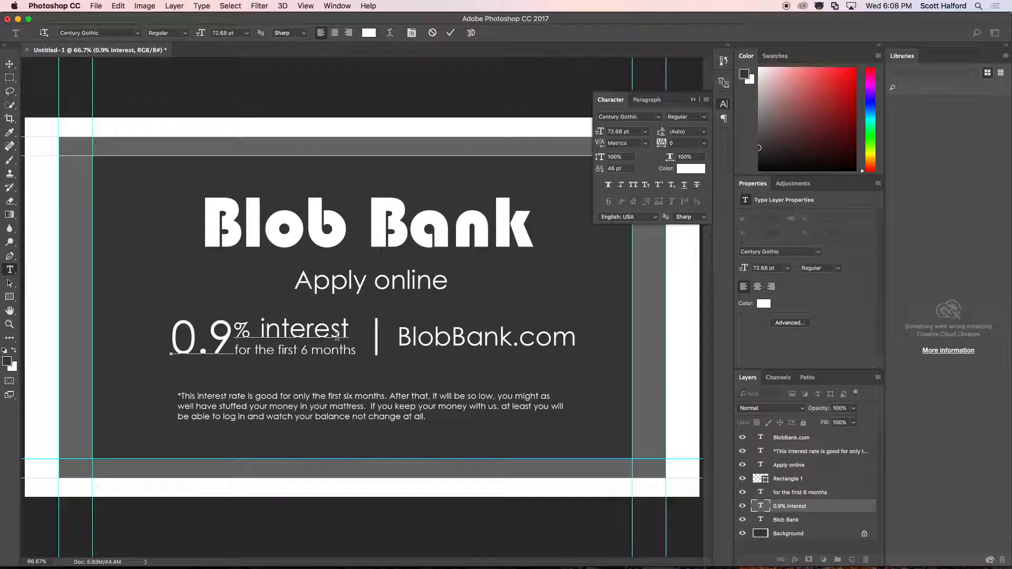
text(*)
key(super+Return)
Format the asterisk after "interest" as a raised mark with size 40.68 pt, baseline shift 70 pt and tracking 260.
click(350, 327)
drag(352, 327, 374, 329)
click(344, 328)
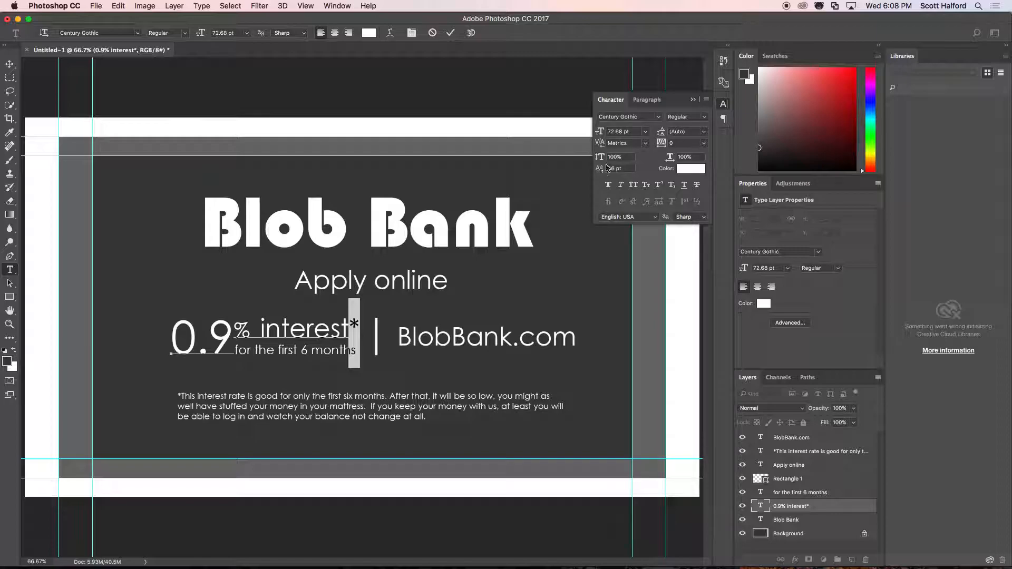
drag(600, 134, 583, 132)
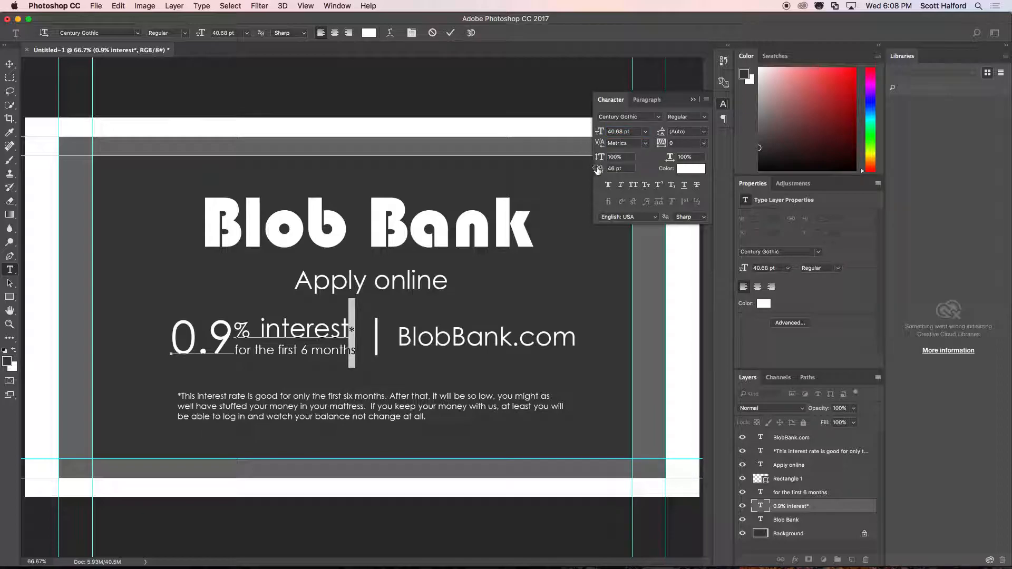
drag(600, 170, 614, 173)
drag(662, 145, 670, 147)
click(357, 333)
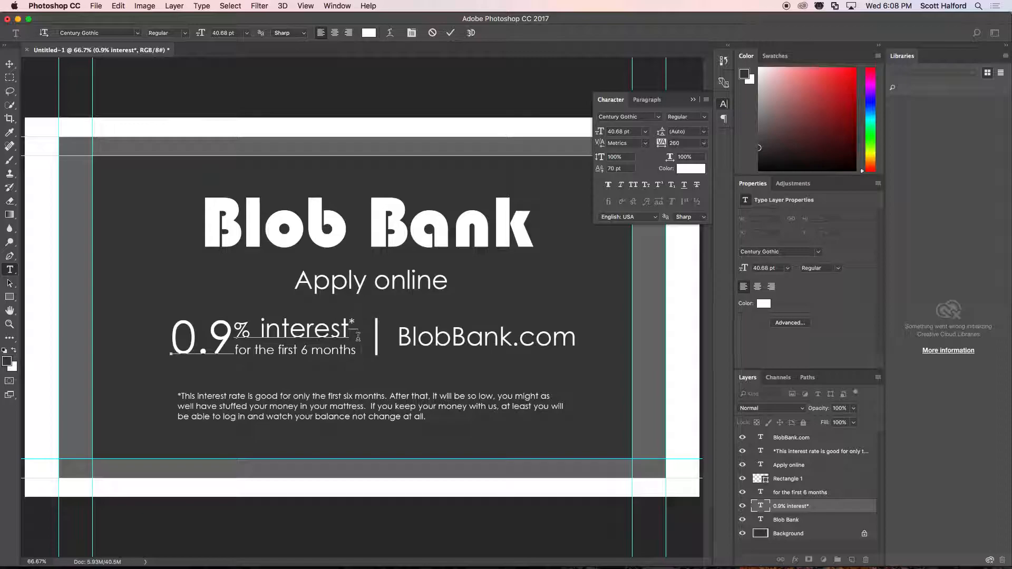
Increase the tracking of the final "t" in "interest" to widen the gap before the asterisk, and commit the text.
click(349, 333)
drag(349, 333, 340, 333)
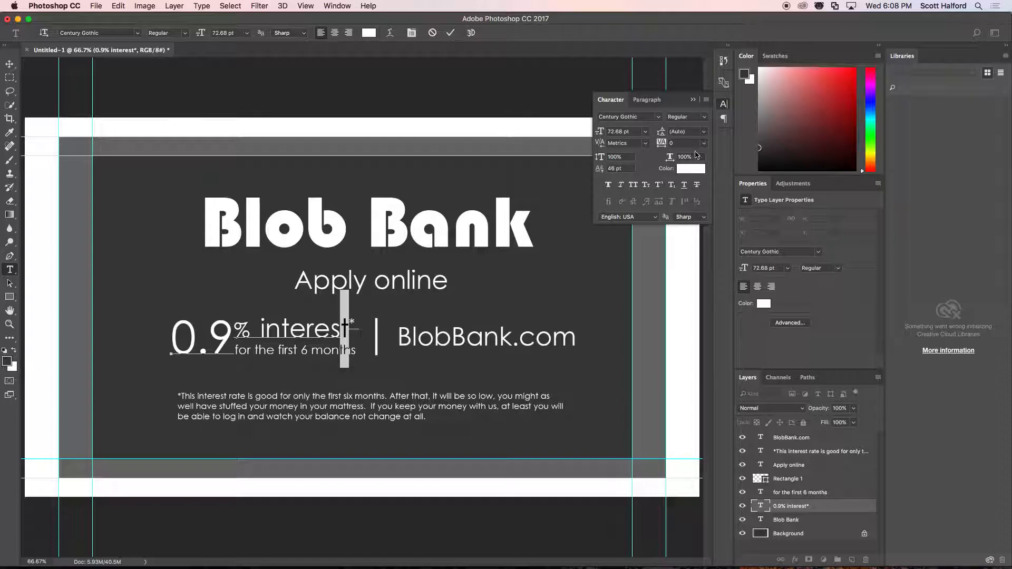
click(660, 143)
click(10, 64)
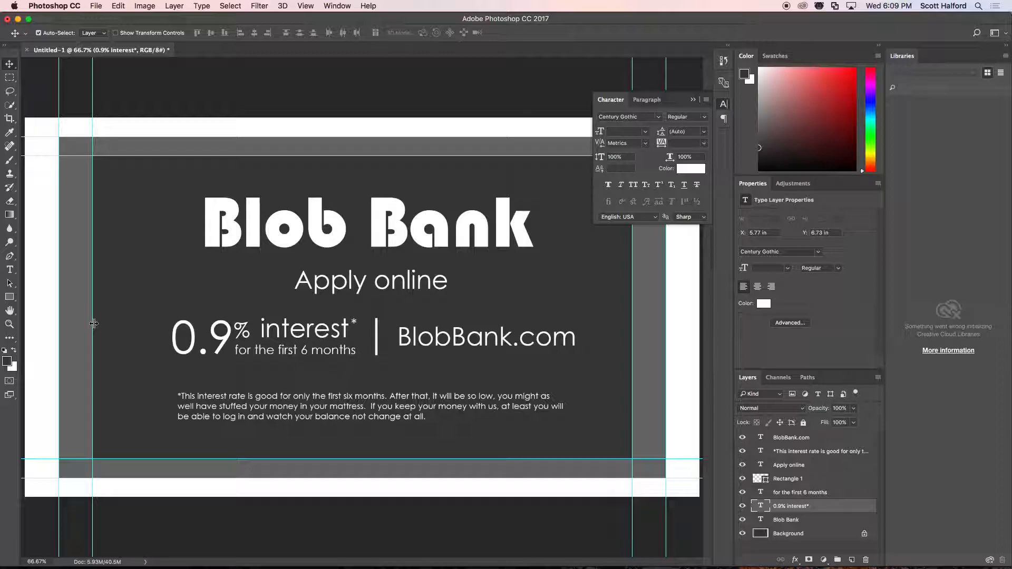
Fill the Background layer entirely with the dark gray foreground color, covering the white and gray margin bands.
click(759, 534)
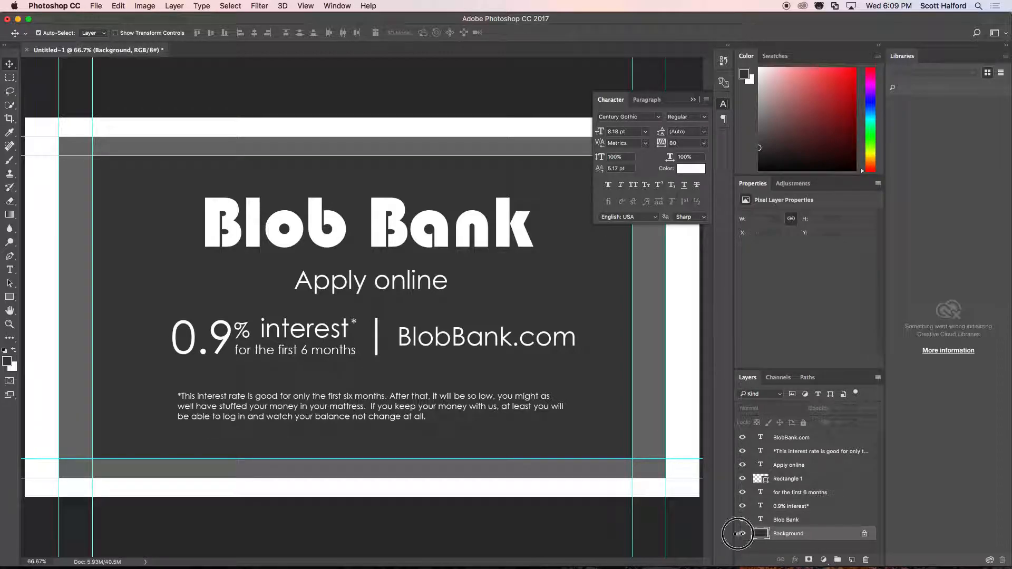
click(742, 534)
click(742, 534)
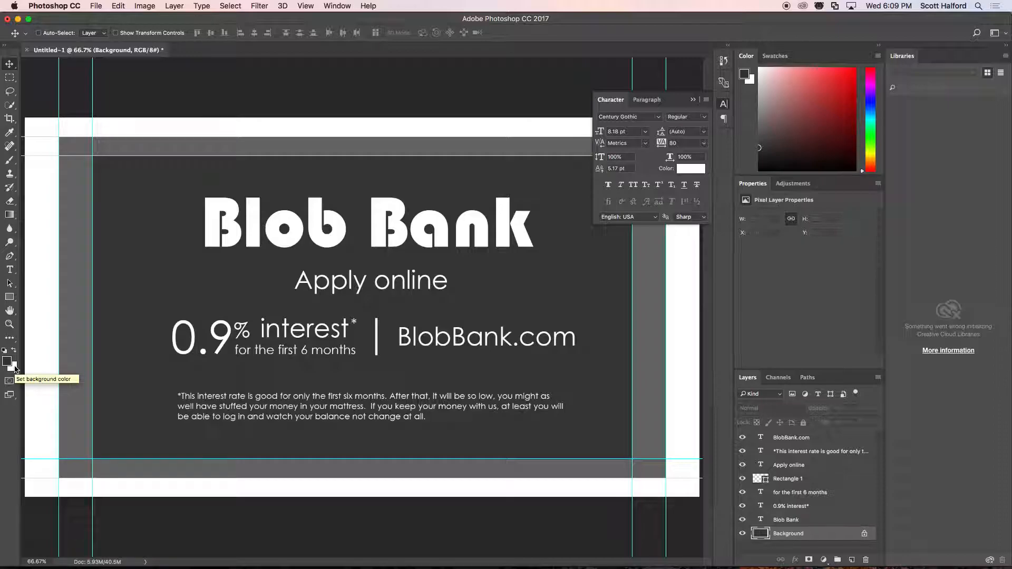
key(super+BackSpace)
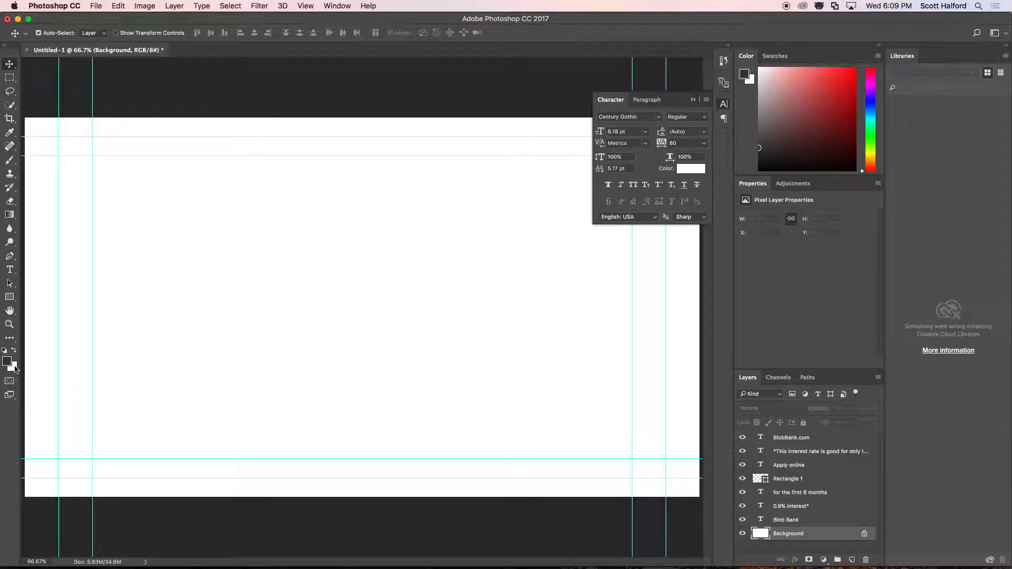
key(alt+BackSpace)
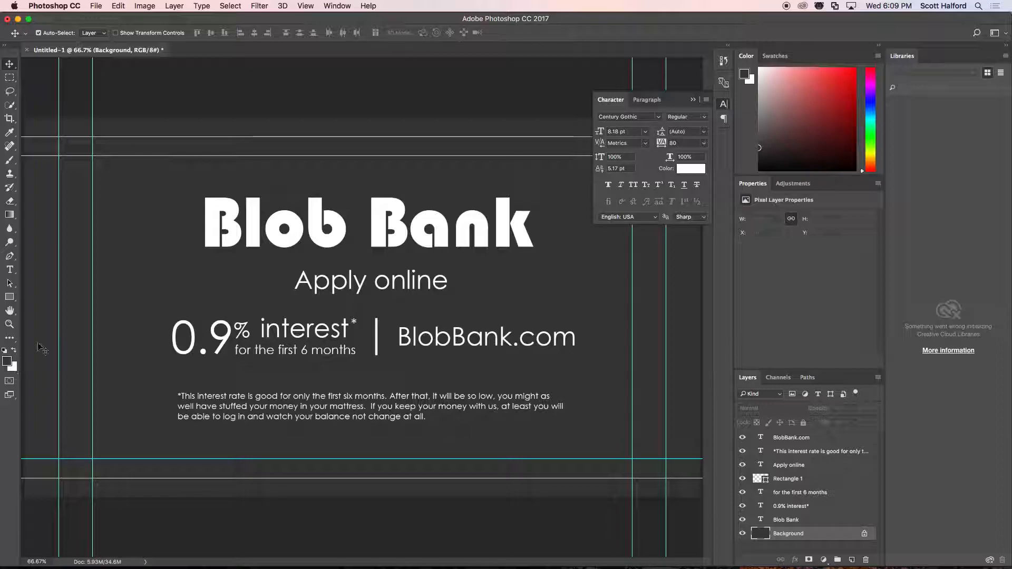
Hide and show the "BlobBank.com", disclaimer, "Apply online" and Rectangle 1 layers one at a time to examine which element each holds.
key(super+minus)
key(super+minus)
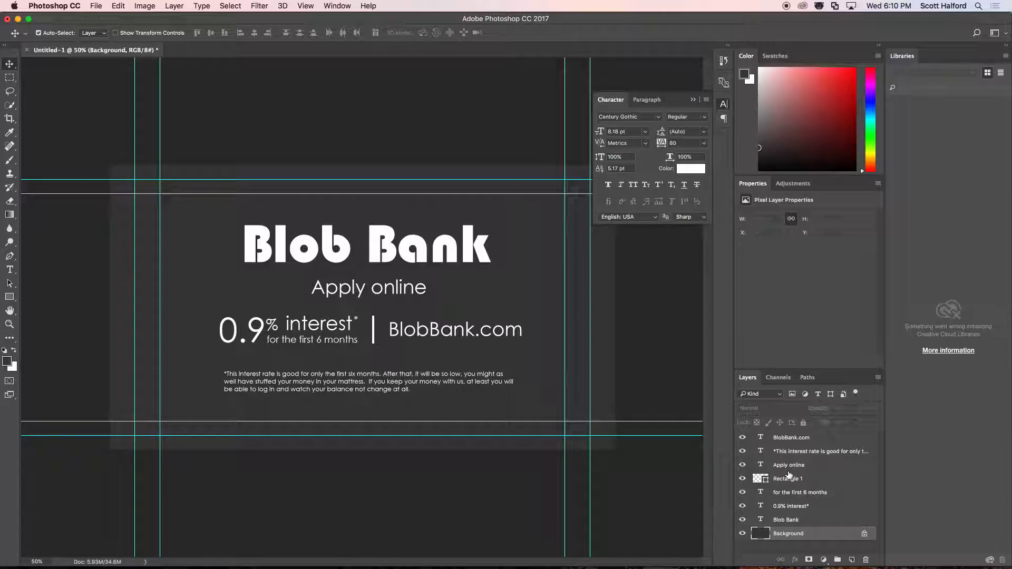
click(742, 438)
click(743, 439)
click(743, 438)
click(743, 438)
click(742, 452)
click(741, 453)
click(742, 465)
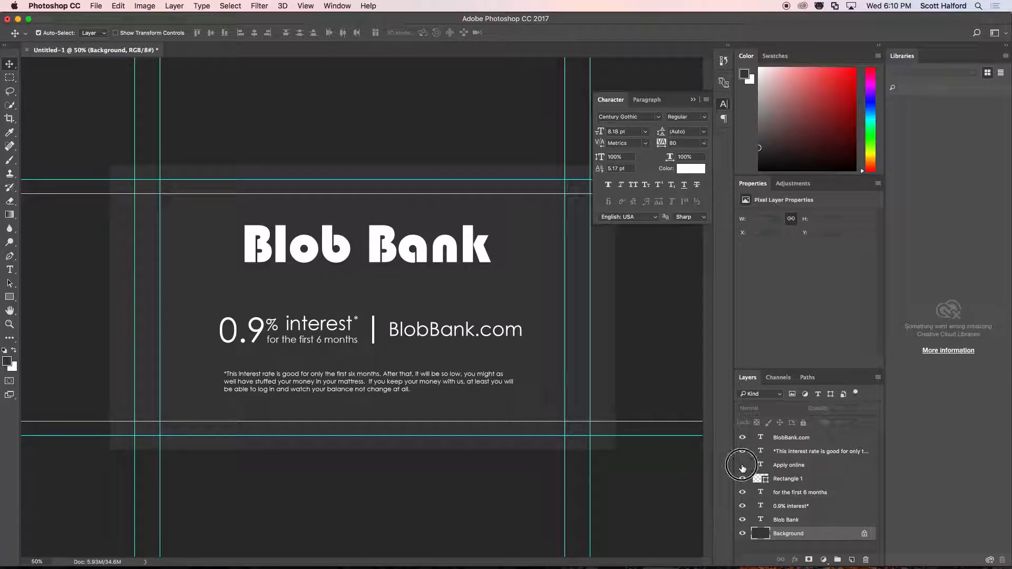
click(742, 465)
click(743, 479)
click(743, 479)
click(744, 479)
click(744, 478)
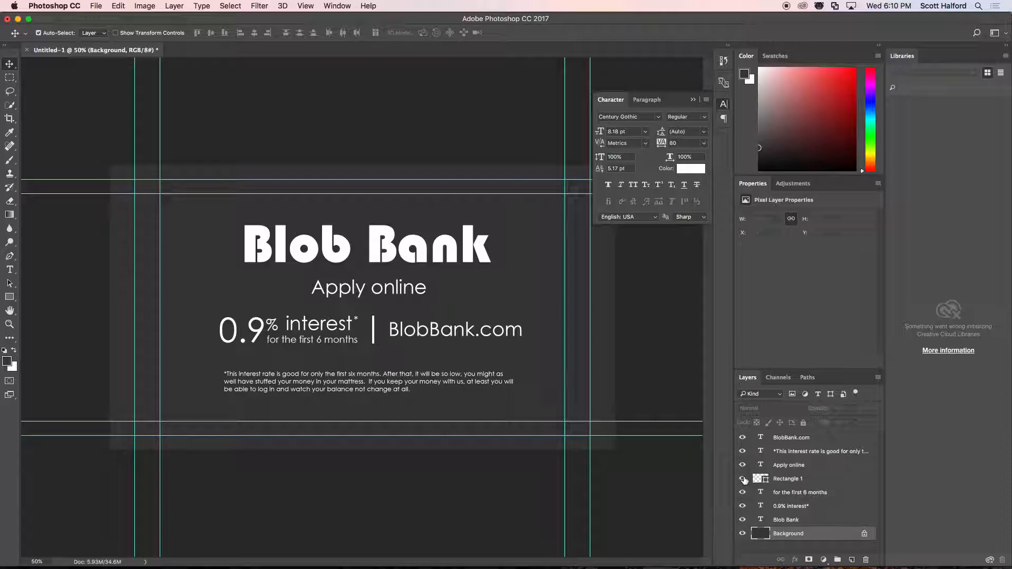
Hide and show the "for the first 6 months" and "0.9% interest*" layers to examine how the offer is split between them.
click(742, 492)
click(742, 493)
click(742, 493)
click(741, 492)
click(742, 506)
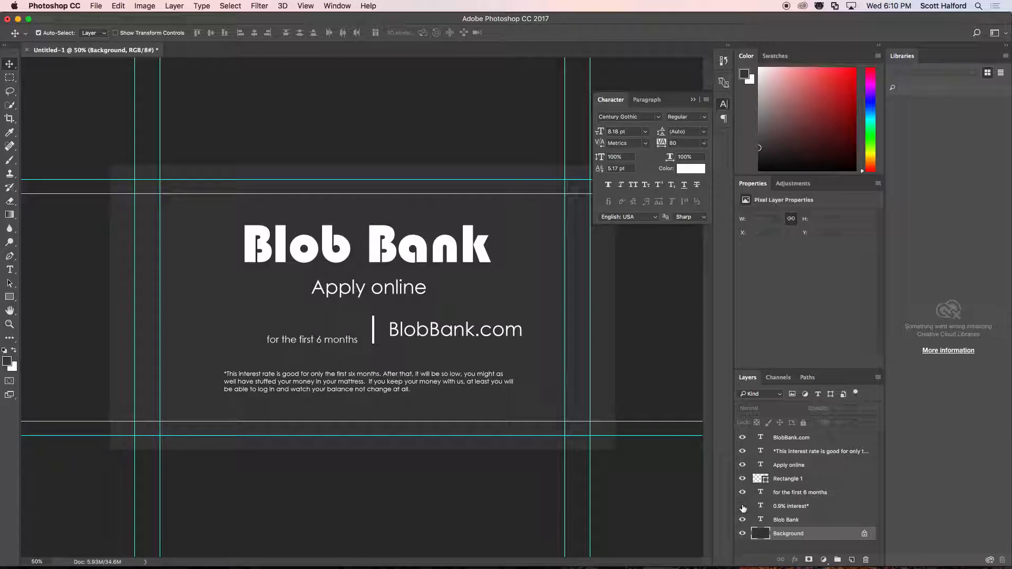
click(742, 506)
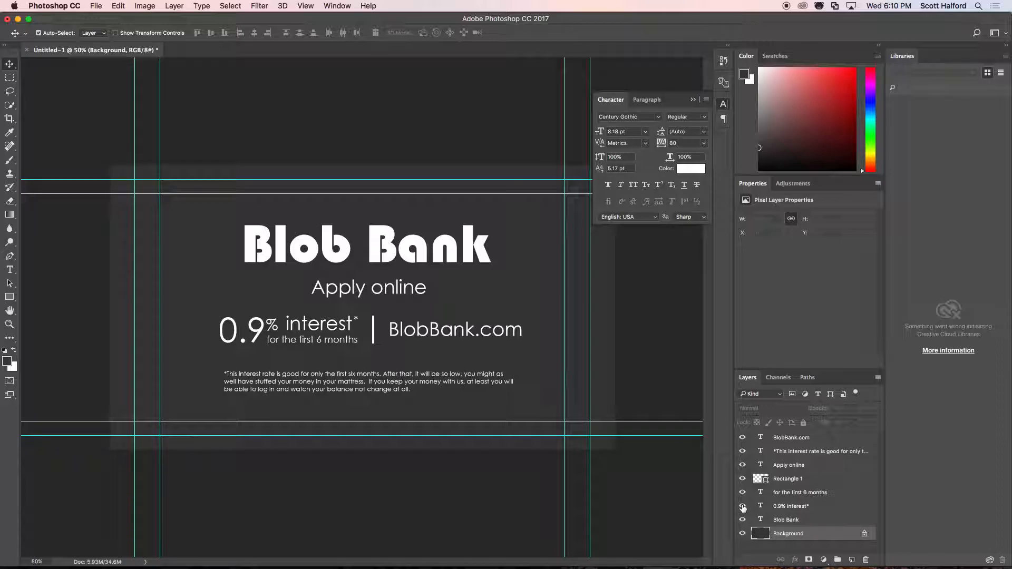
click(742, 507)
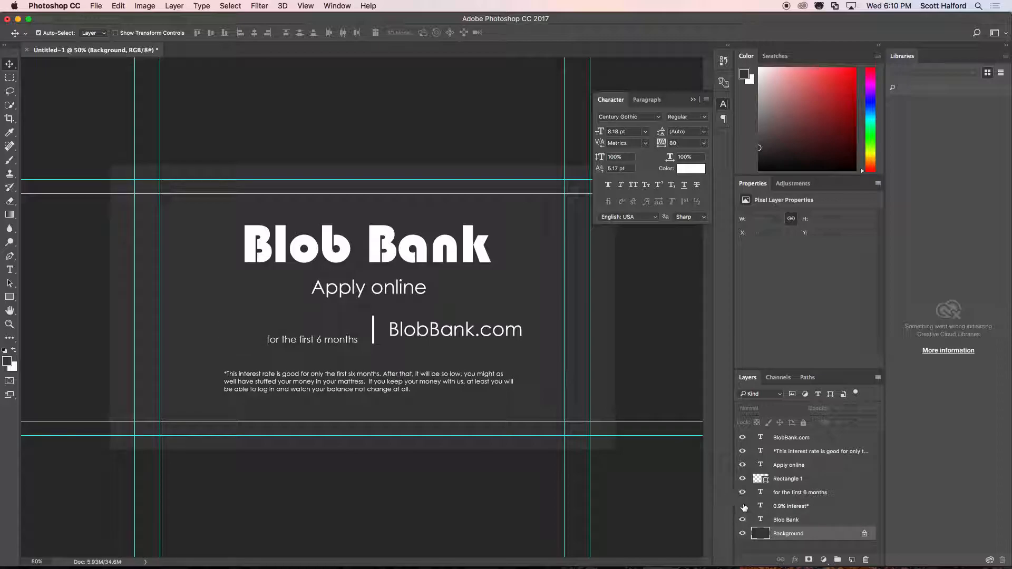
click(742, 492)
click(743, 493)
click(743, 506)
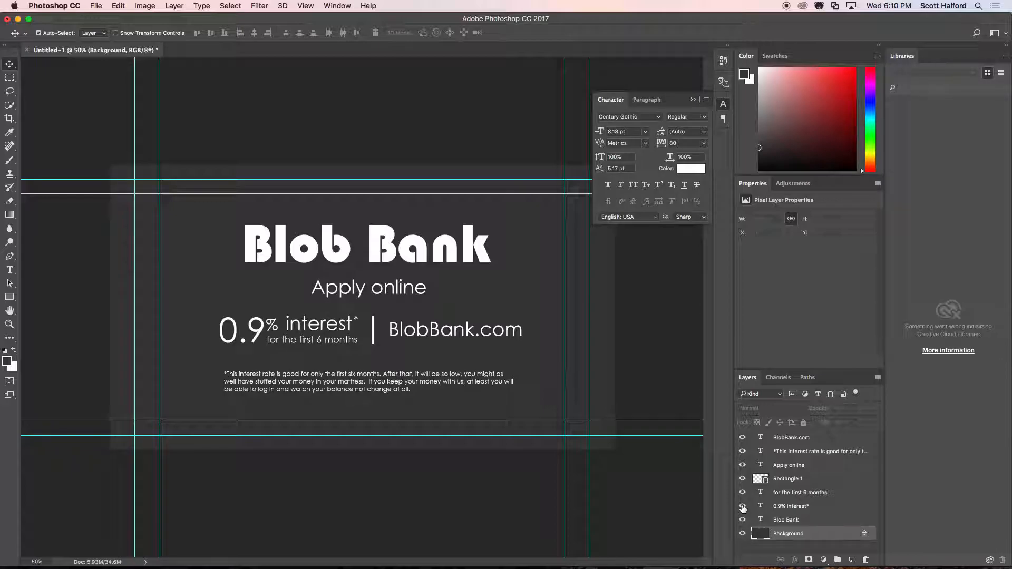
Try merging the "0.9% interest*" and "for the first 6 months" layers into a single layer, and undo the merge.
click(793, 507)
shift+click(799, 493)
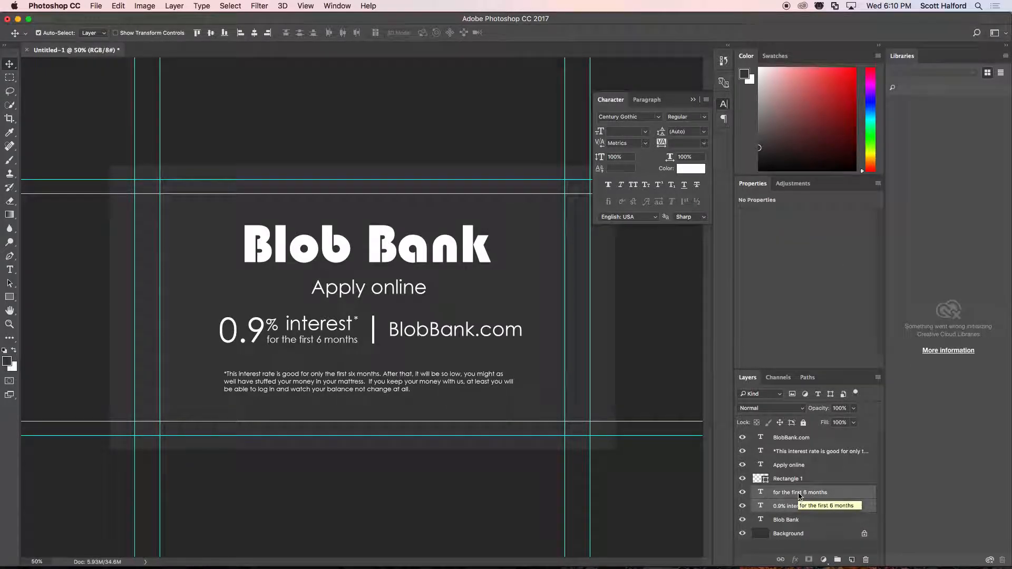
key(super+e)
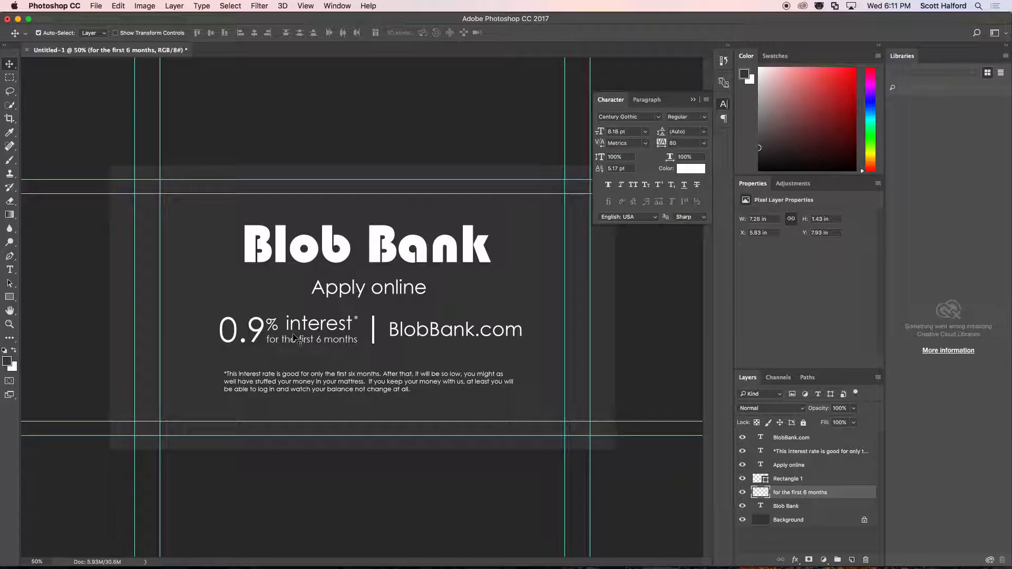
key(super+z)
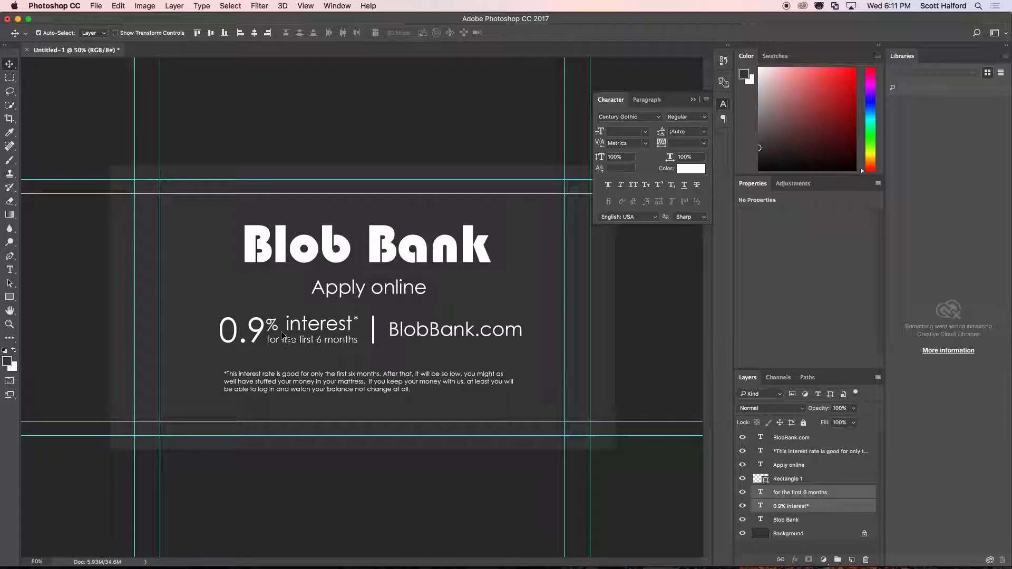
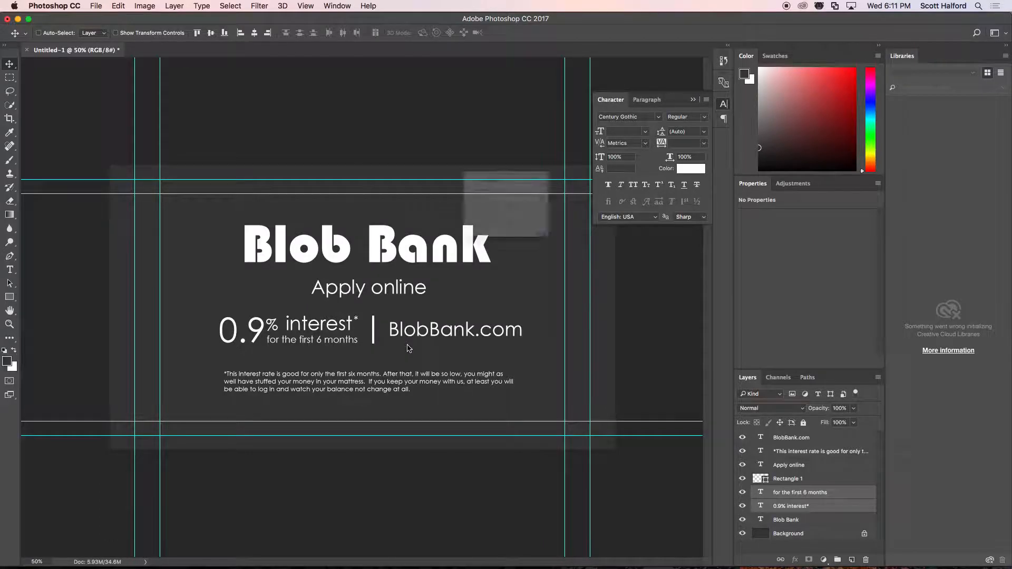
Save the document as End Slate 2017.psd in the commercial project's Graphics folder on the WD-tubbie drive, with Maximize Compatibility enabled.
key(super+s)
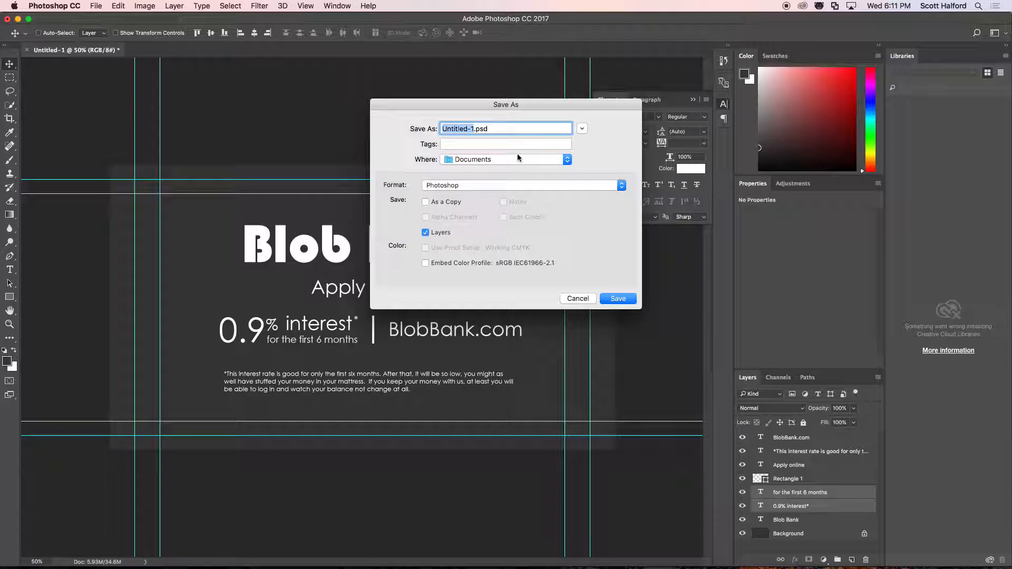
text(End Slate 2017)
click(582, 128)
scroll(360, 257, down, 5)
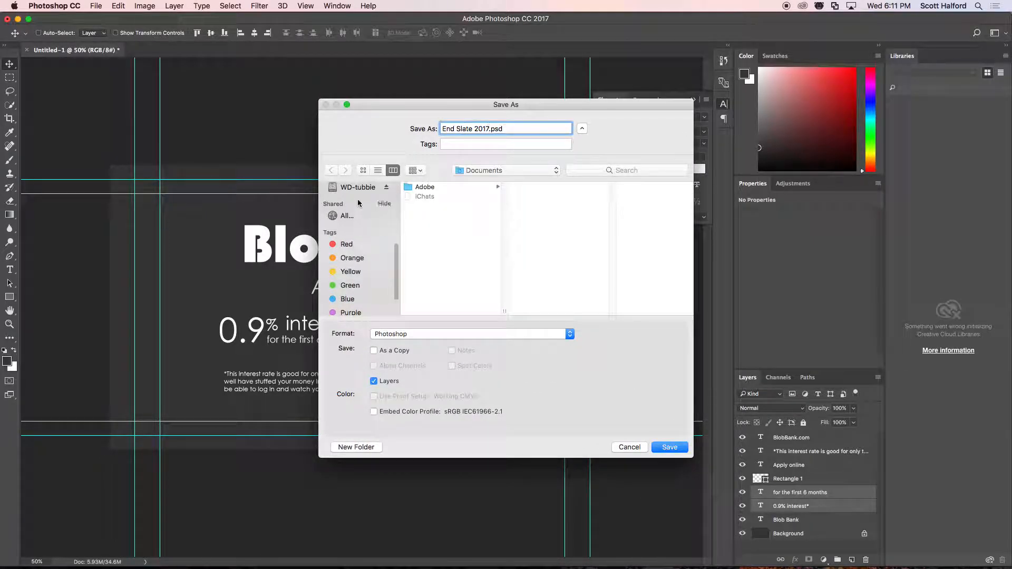
click(359, 188)
click(422, 196)
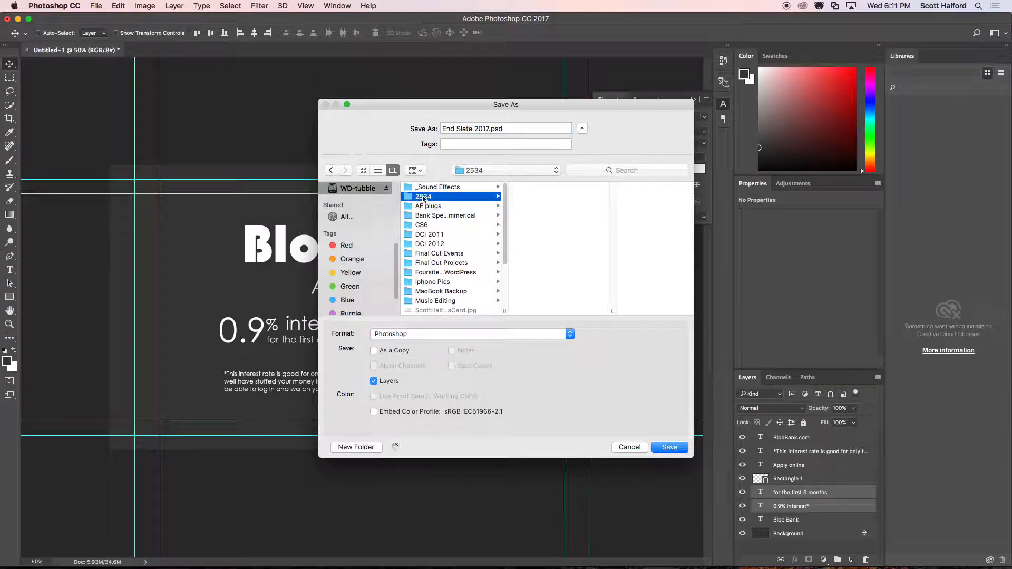
click(544, 206)
click(607, 189)
click(613, 197)
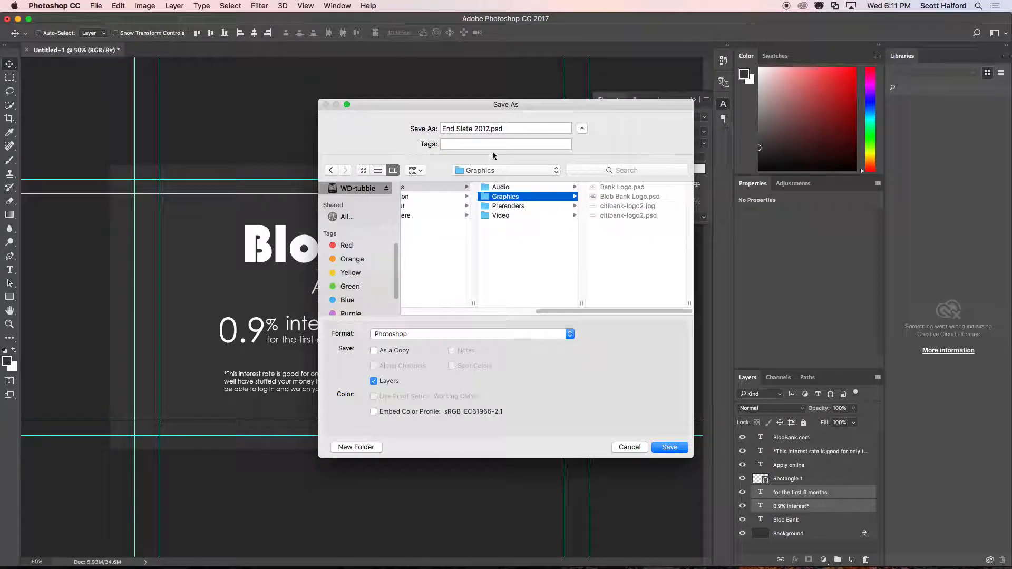
click(672, 449)
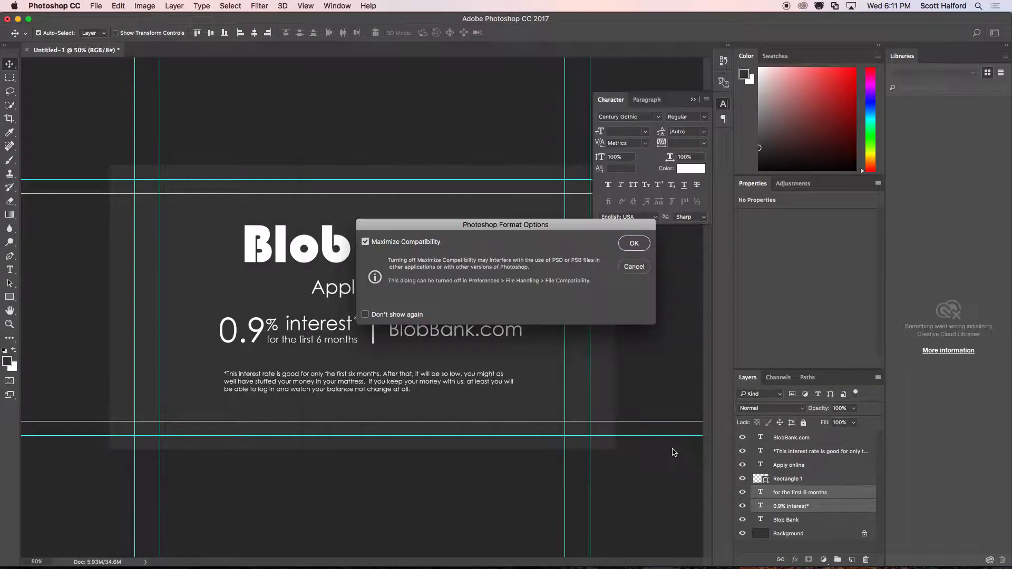
click(634, 243)
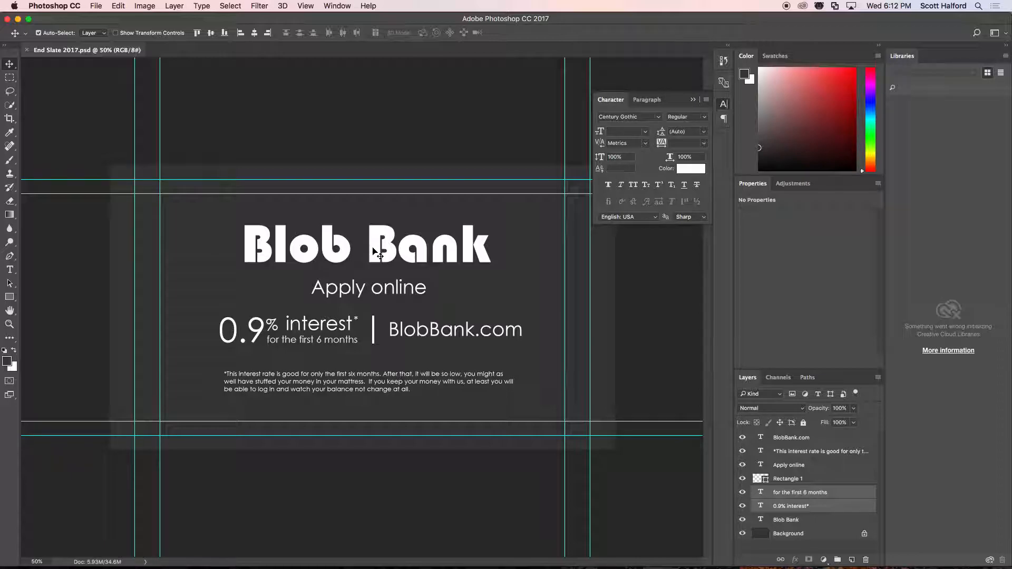
Create a new 1920 × 1080 px HDTV 1080p document and copy the Blob Bank text layer into it from End Slate 2017.psd.
key(super+n)
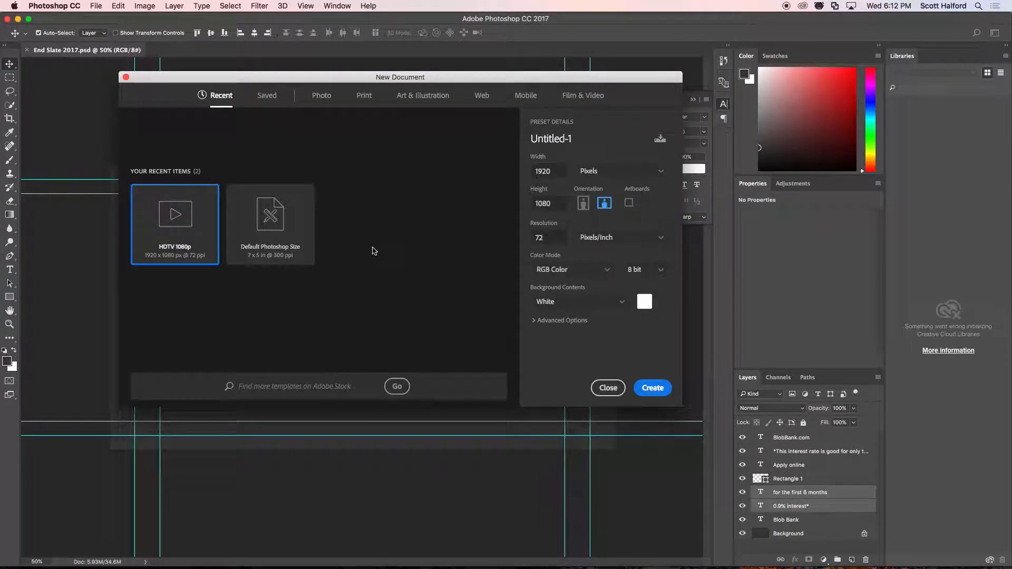
click(652, 388)
click(58, 50)
right_click(370, 236)
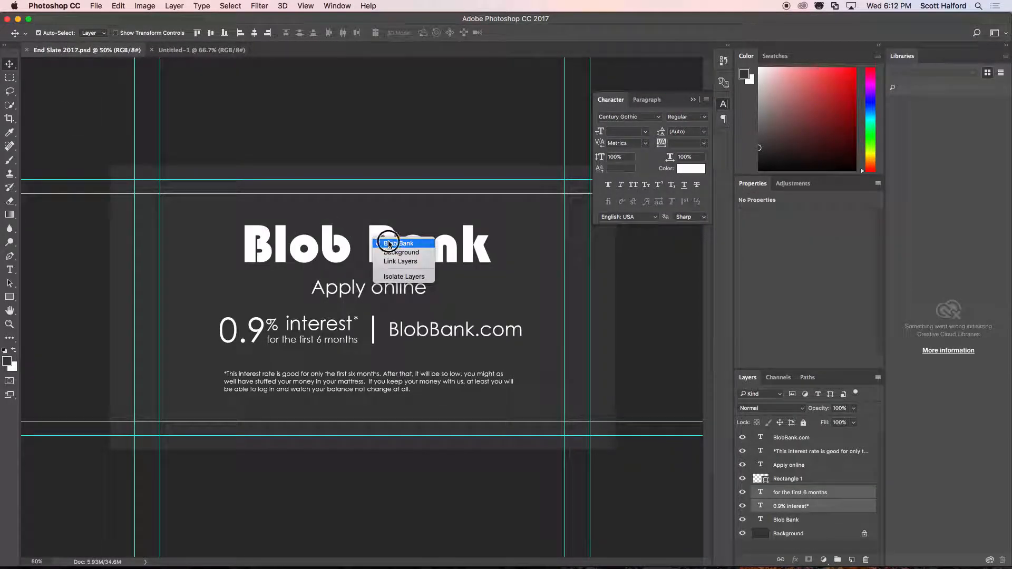
click(378, 242)
drag(377, 247, 373, 307)
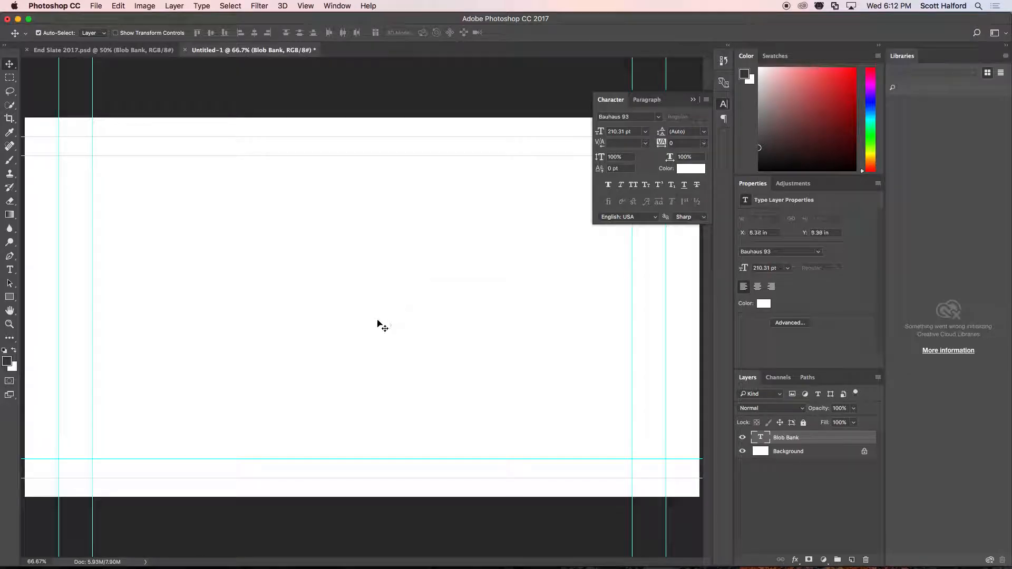
Delete the white Background layer of the new document.
click(790, 452)
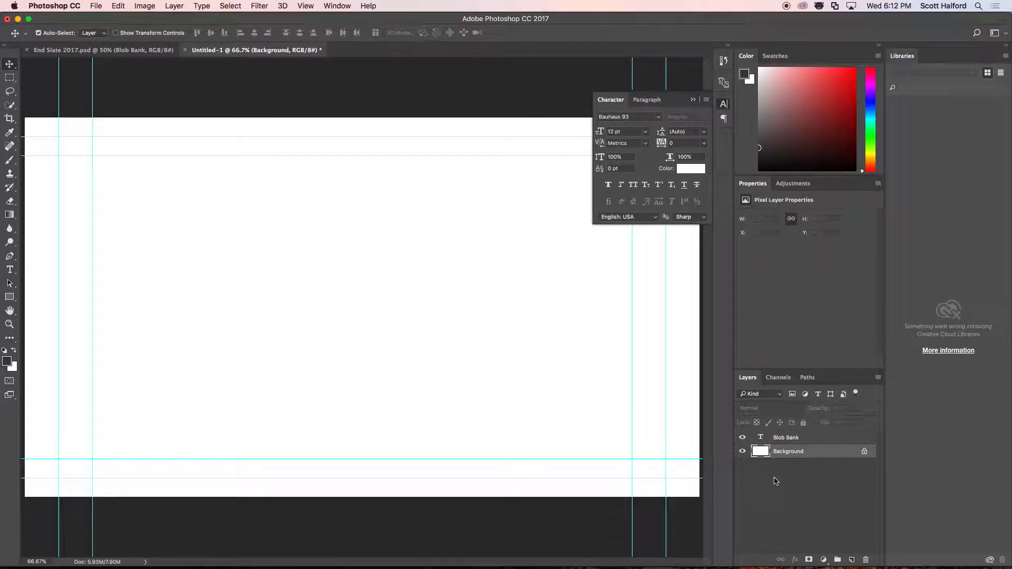
key(Delete)
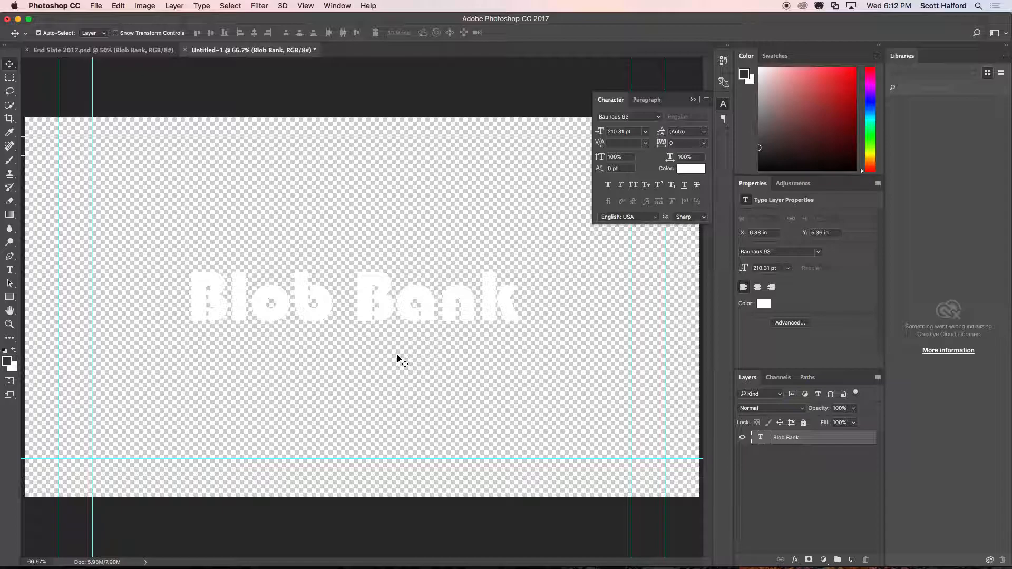
Try cropping the canvas tightly around the Blob Bank text, and undo the crop.
key(c)
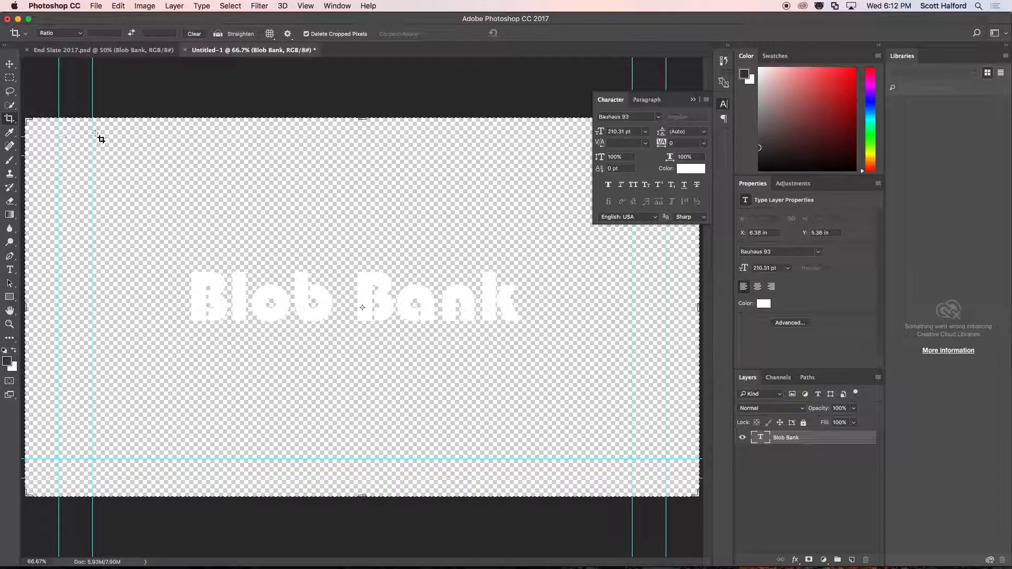
drag(362, 117, 368, 184)
drag(362, 429, 361, 350)
drag(31, 305, 104, 302)
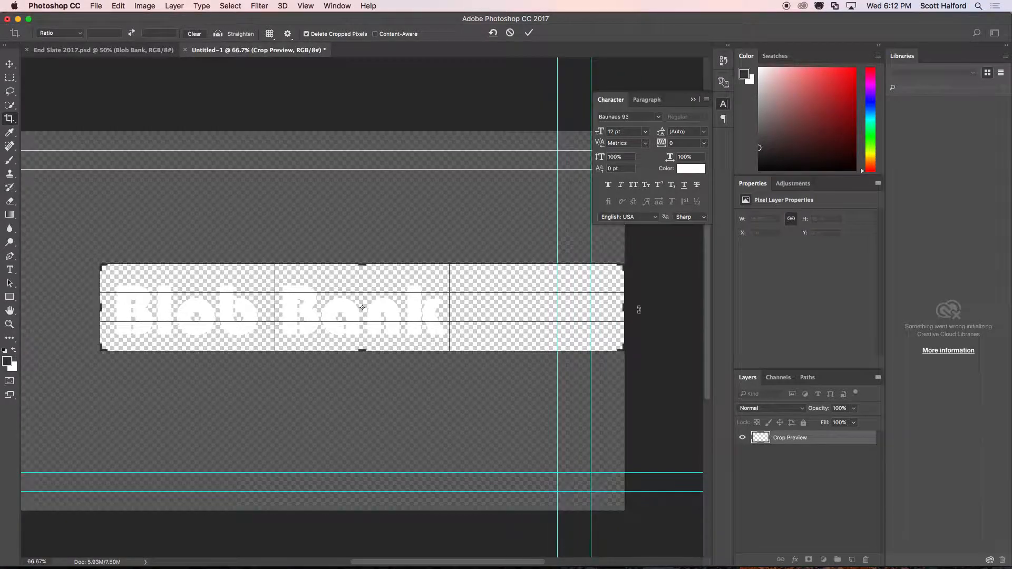
drag(622, 308, 538, 313)
drag(366, 263, 365, 271)
key(Return)
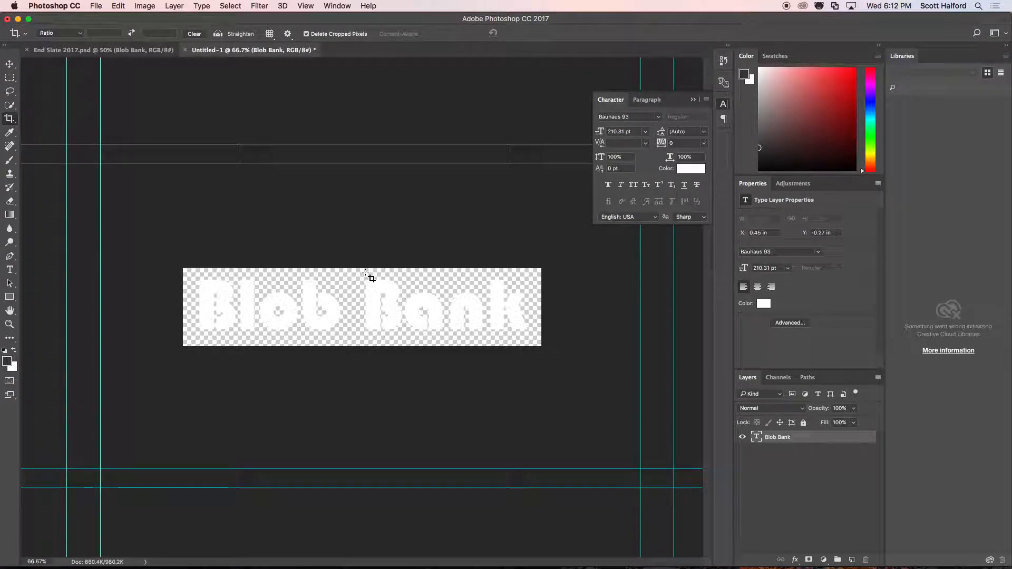
key(super+z)
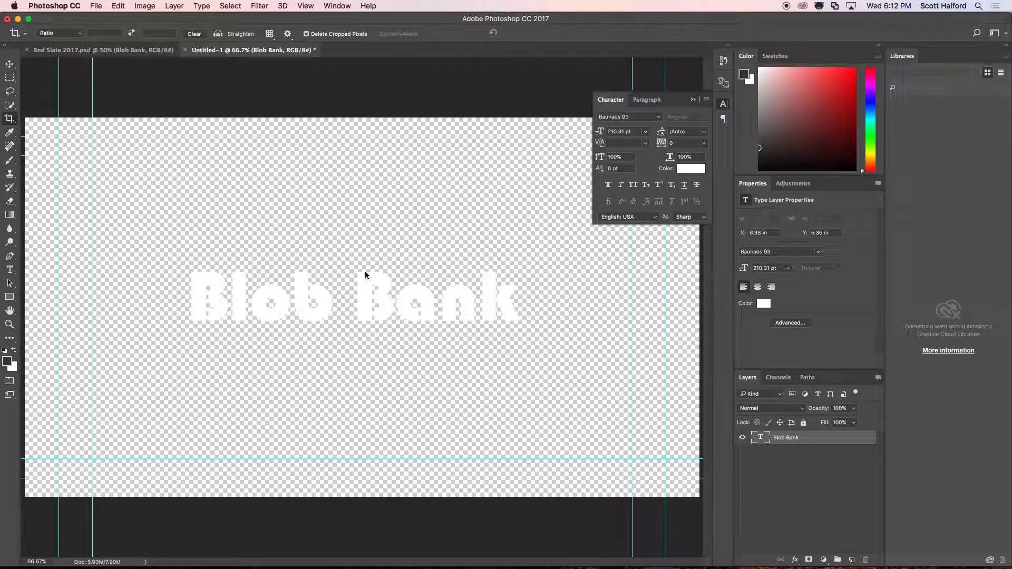
Break the Blob Bank text onto two lines, with "Blob" above "Bank".
key(t)
click(357, 309)
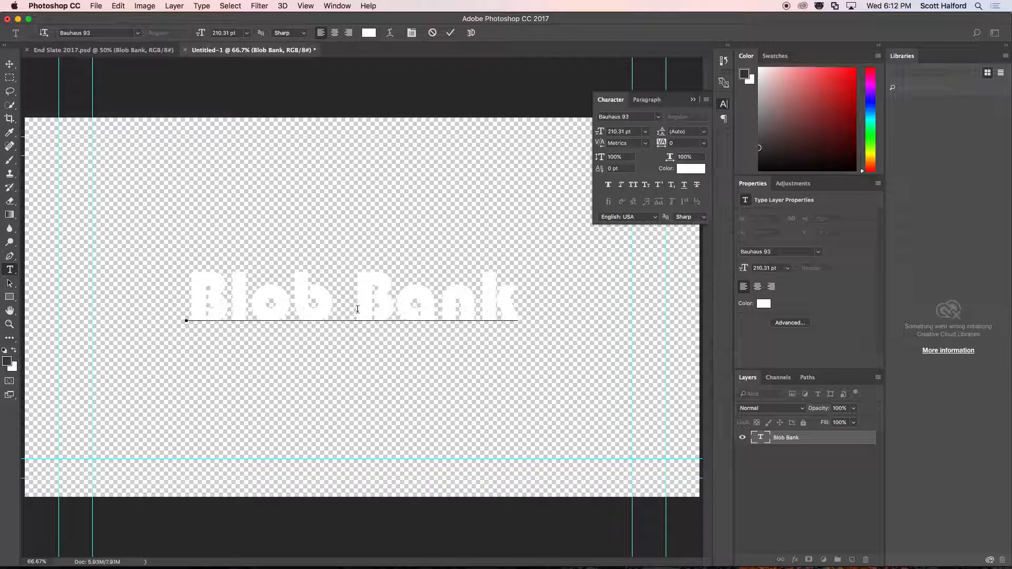
key(BackSpace)
key(Return)
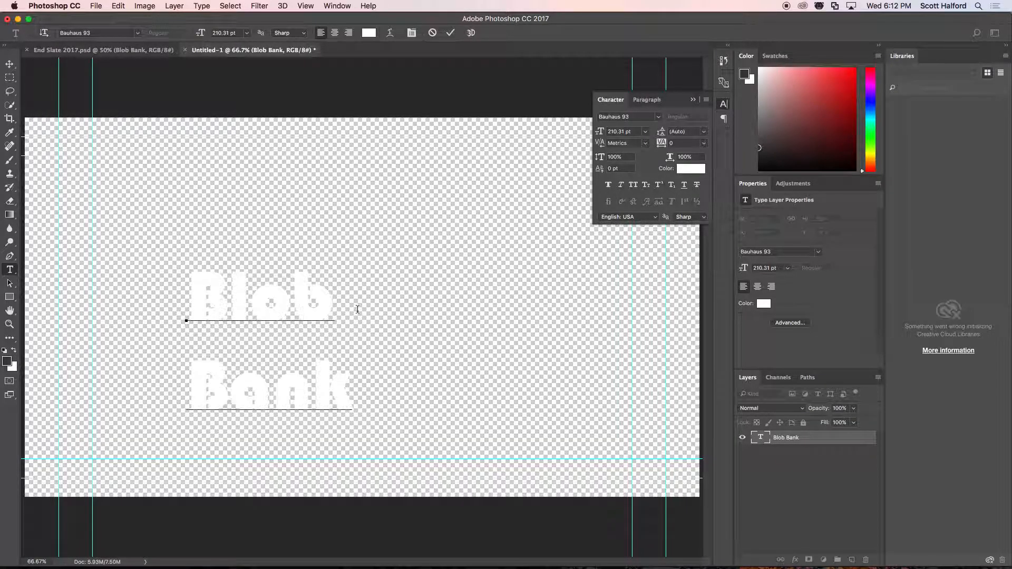
Tighten the leading of both Blob Bank lines to 152.01 pt and finish editing the text.
drag(363, 437, 185, 293)
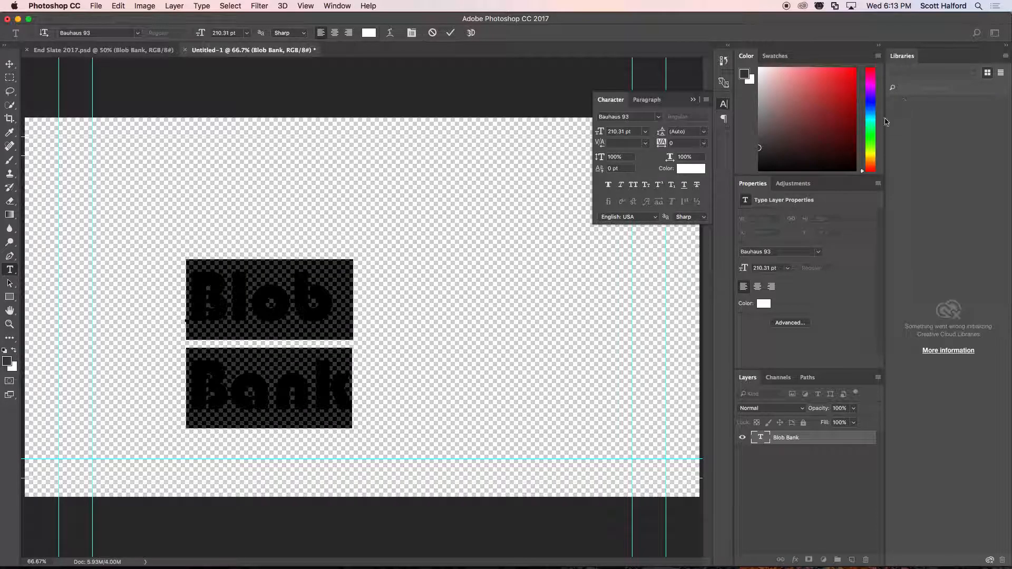
drag(599, 134, 598, 134)
key(super+z)
drag(661, 132, 727, 134)
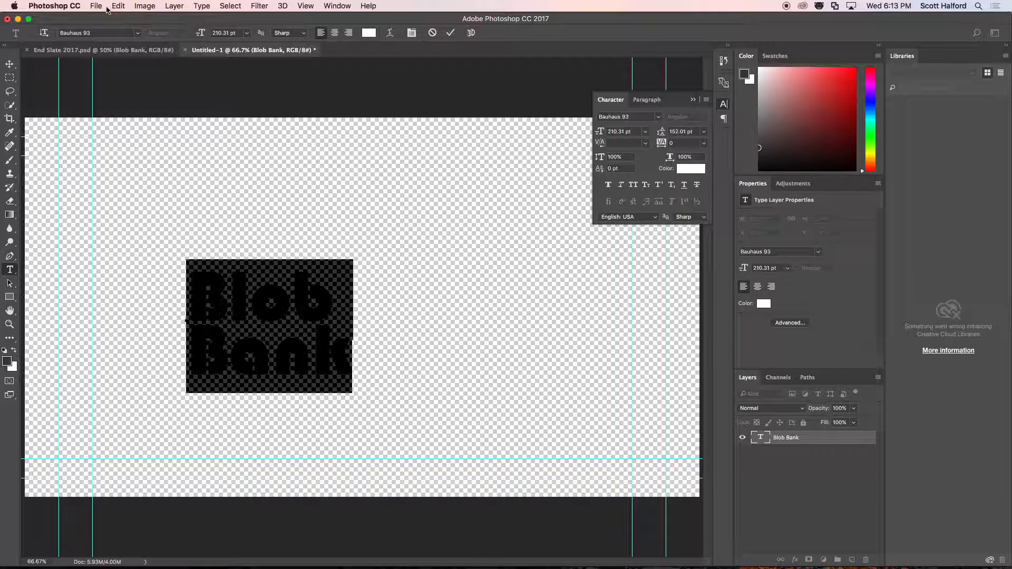
click(9, 64)
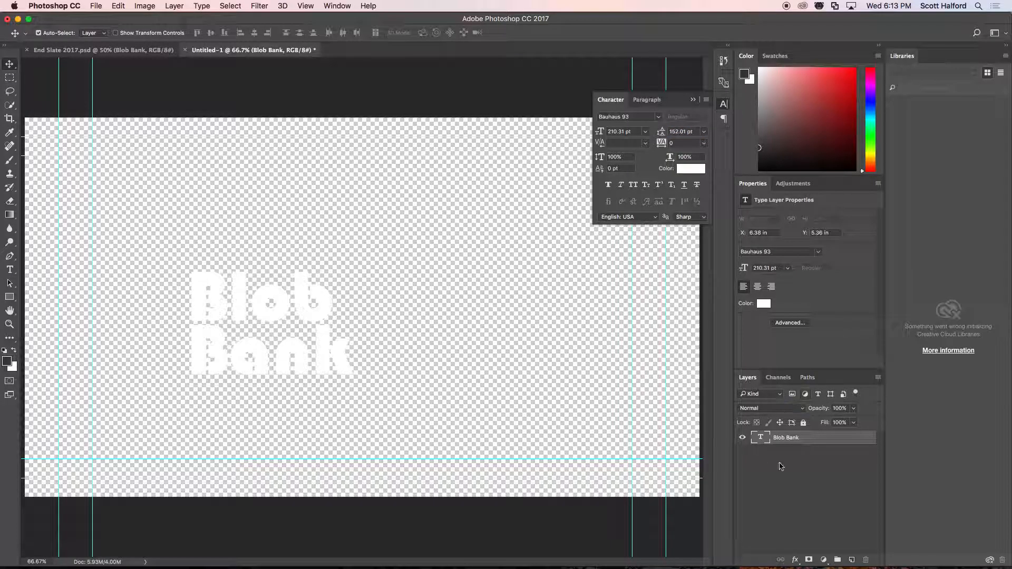
Add a new layer filled with the dark gray foreground color and place it beneath the Blob Bank text layer.
click(878, 377)
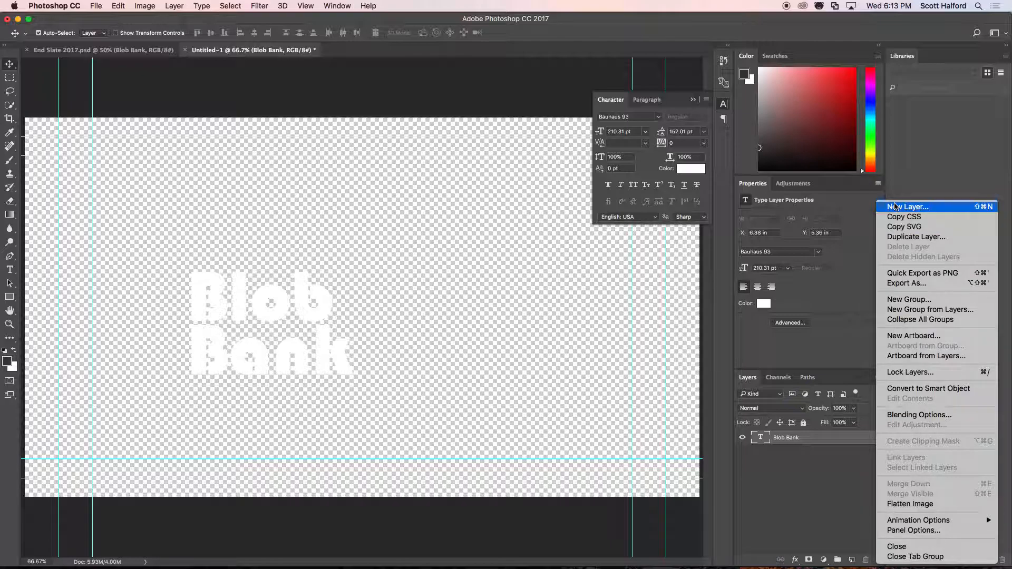
click(894, 207)
click(598, 248)
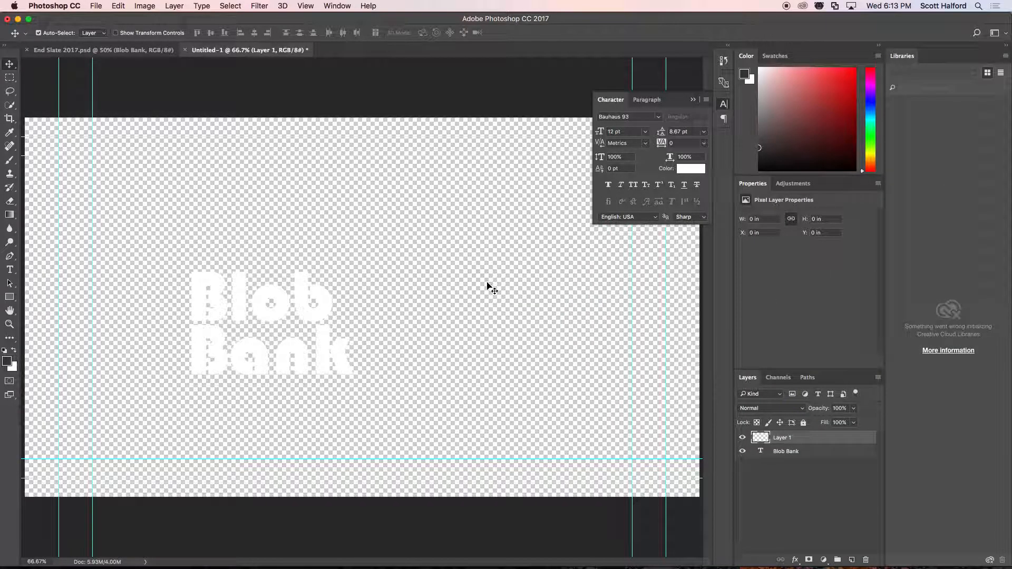
key(alt+BackSpace)
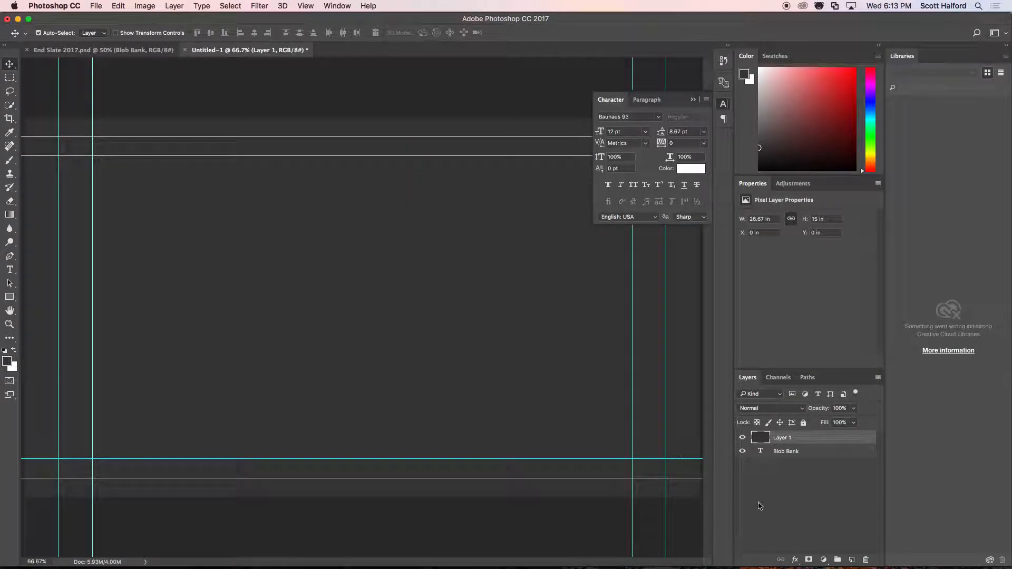
drag(783, 448, 784, 463)
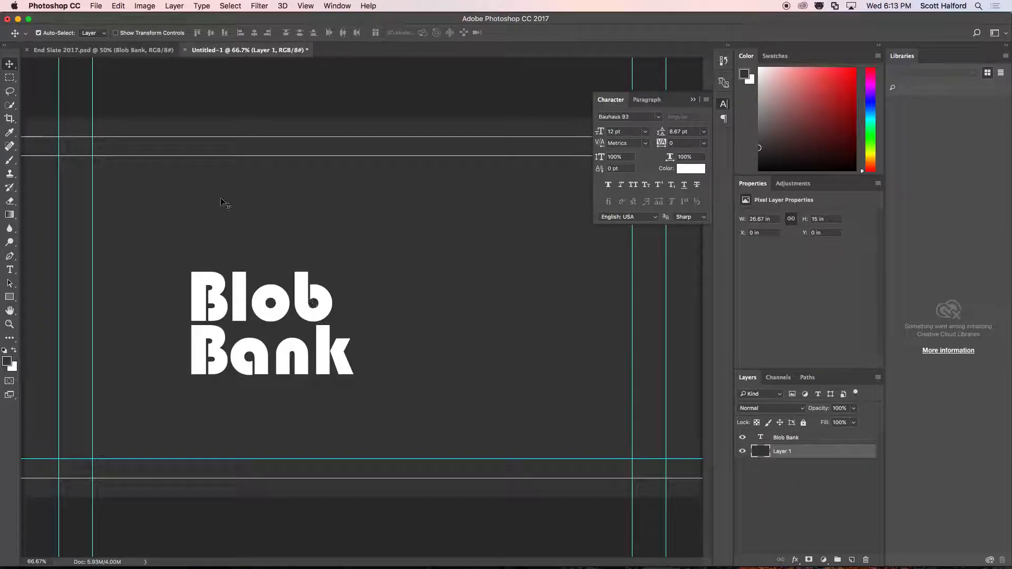
Move the two-line Blob Bank text near the canvas center, to about X 9.98 in and Y 4.58 in.
drag(222, 280, 289, 256)
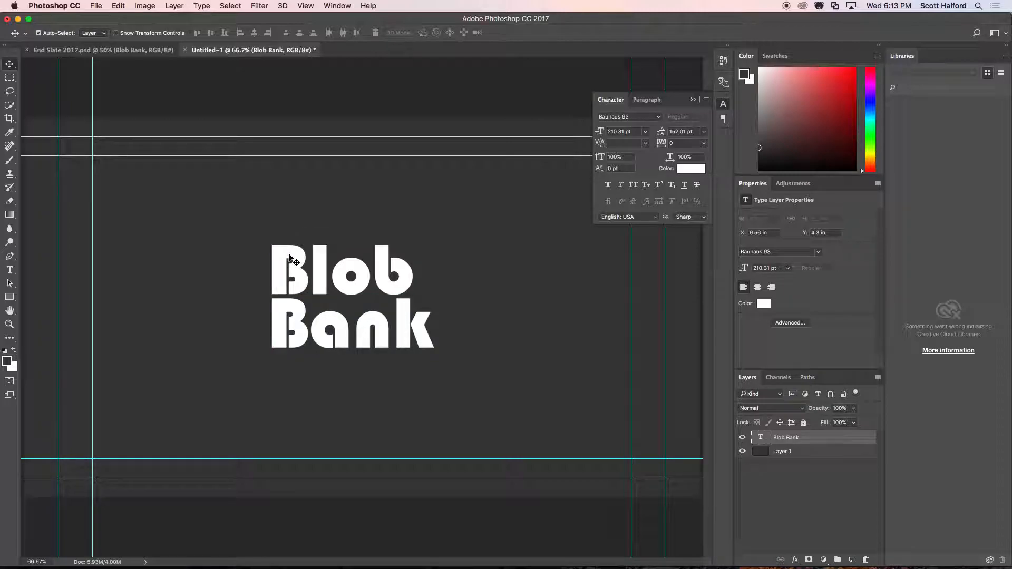
key(shift+Right)
key(shift+Right)
key(shift+Right)
key(shift+Down)
key(shift+Down)
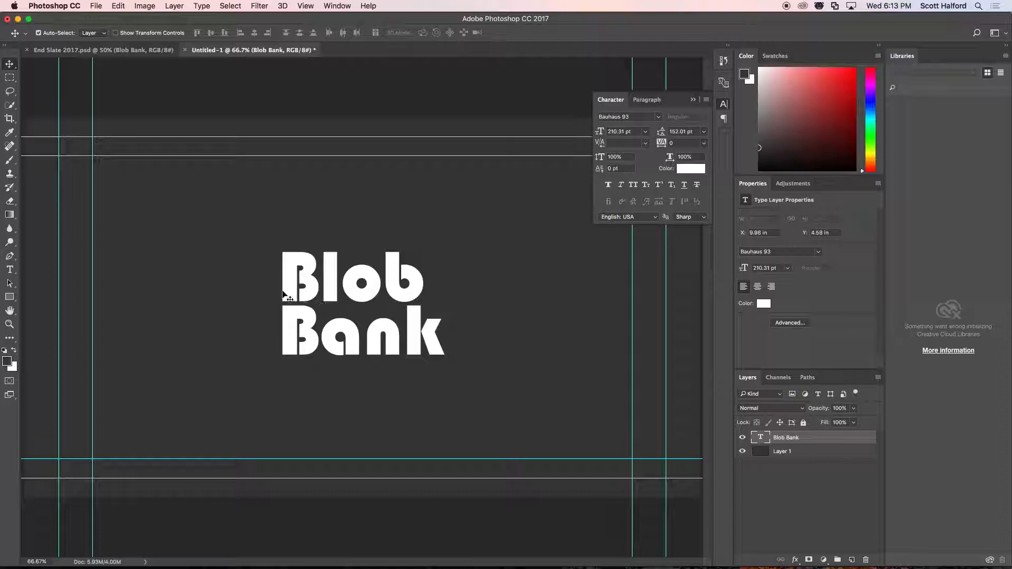
Remove the initial B from both lines of the text, leaving "lob" above "ank".
key(t)
click(321, 296)
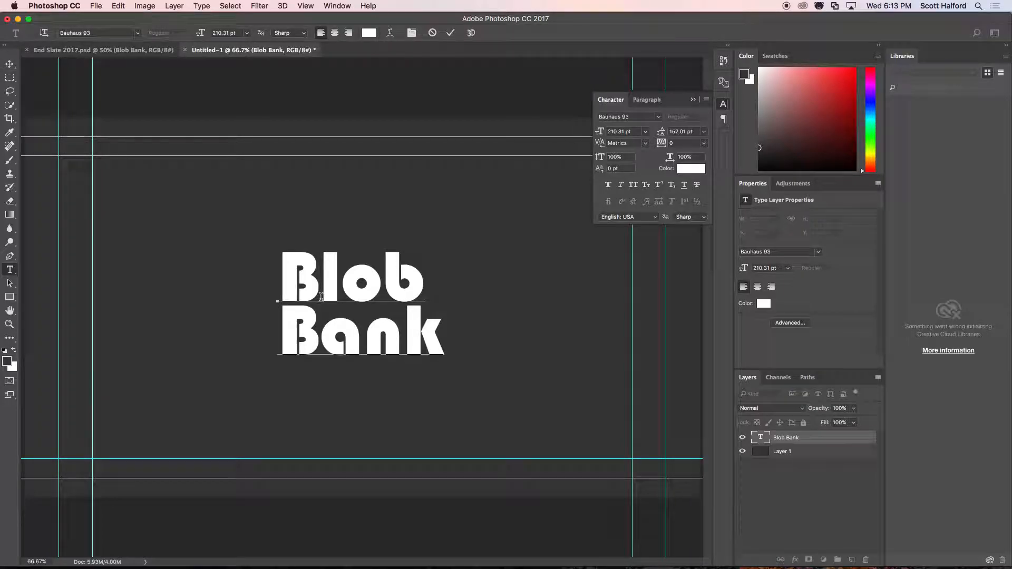
key(BackSpace)
key(Down)
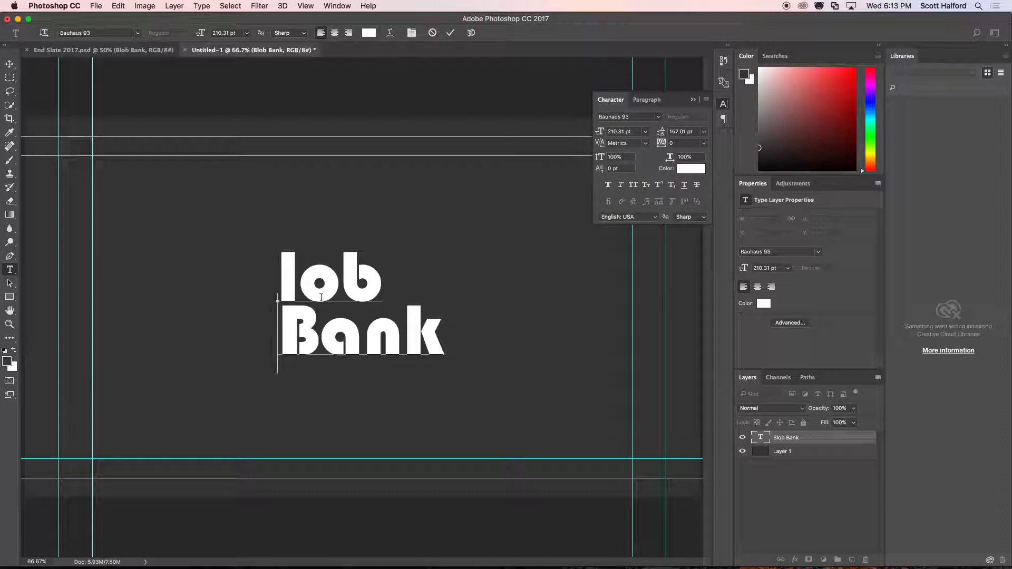
key(Delete)
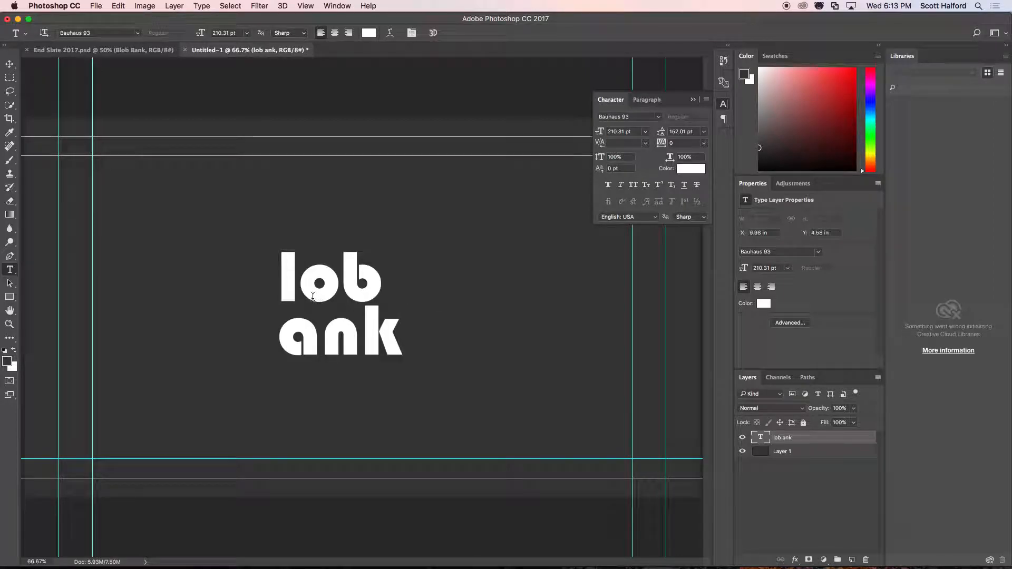
click(183, 293)
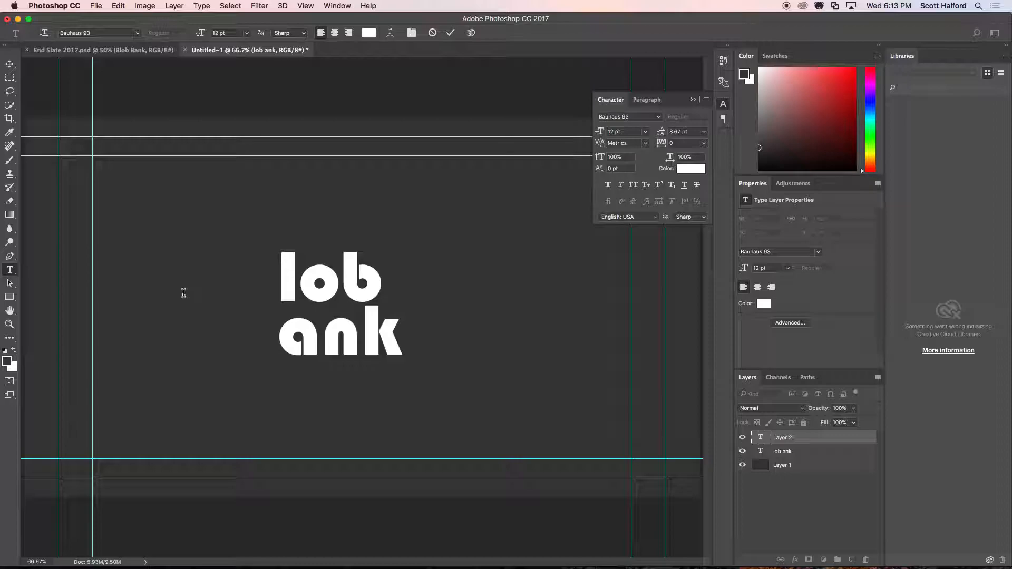
key(Escape)
key(v)
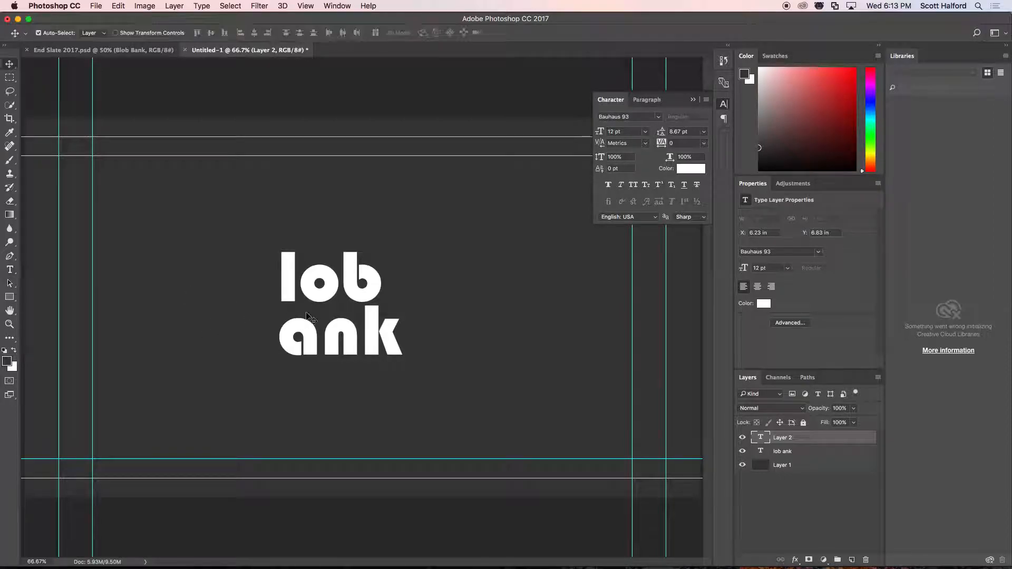
Duplicate the "lob ank" text layer beside the original and replace the copy's text with a single "B".
right_click(320, 295)
click(323, 294)
drag(310, 287, 161, 288)
key(t)
double_click(161, 287)
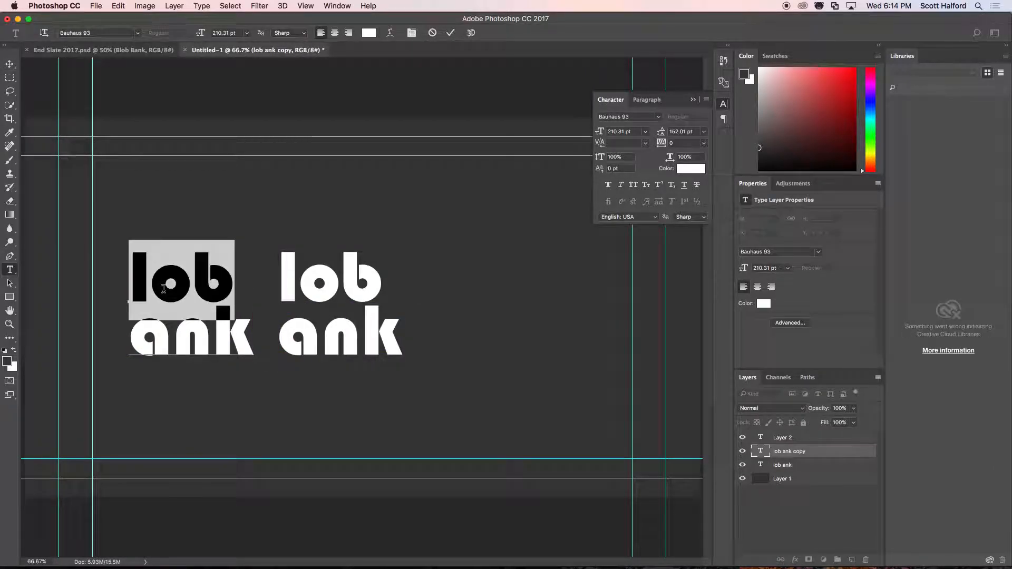
key(super+a)
text(B)
key(super+Return)
key(v)
Enlarge the single B to 441 pt and nudge it left of the two-line text, to about X 6.34 in.
drag(599, 131, 613, 131)
drag(137, 280, 201, 333)
drag(602, 131, 639, 136)
click(634, 132)
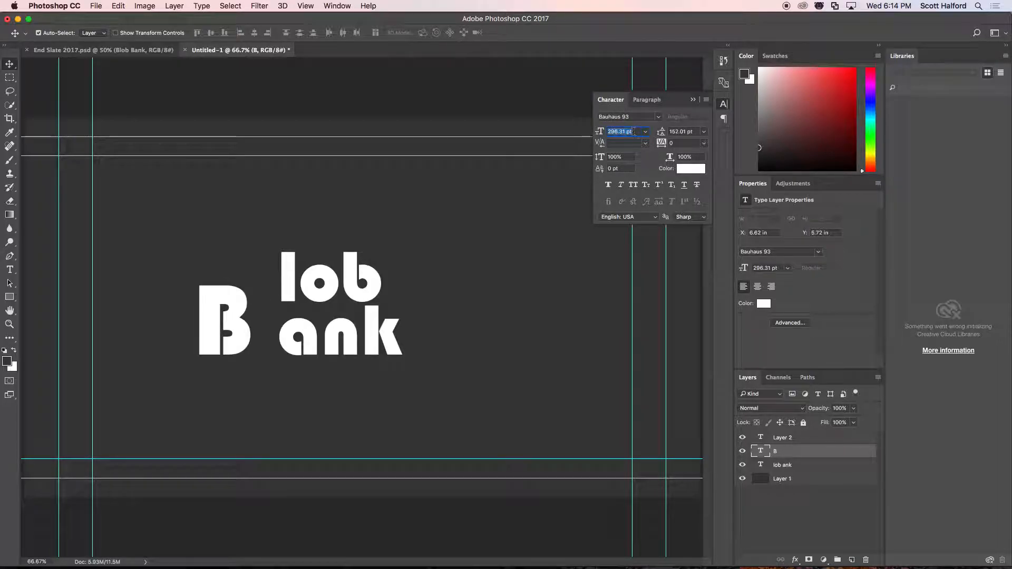
key(shift+Up)
key(shift+Up)
key(shift+Up)
key(shift+Up)
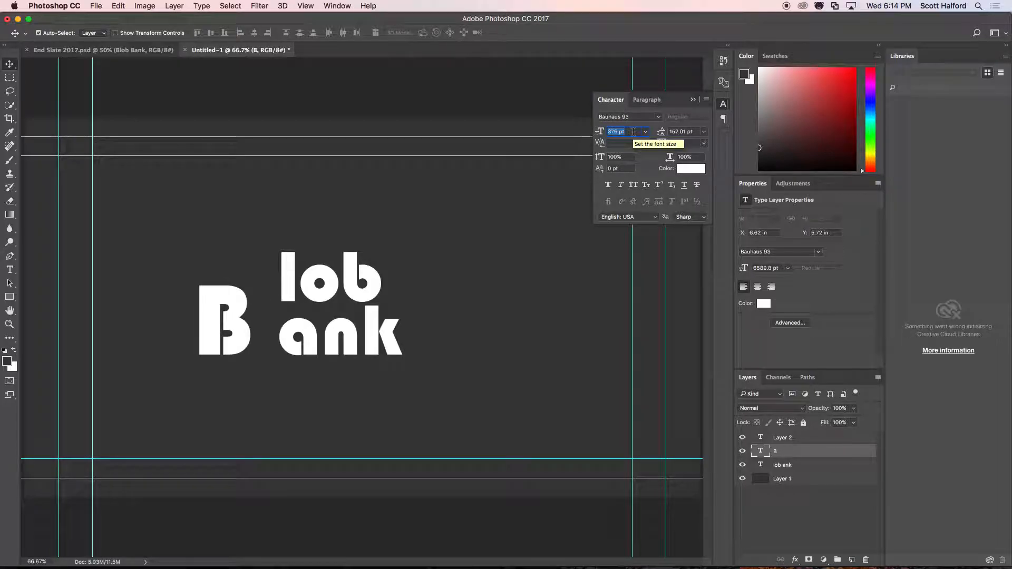
double_click(247, 303)
double_click(247, 303)
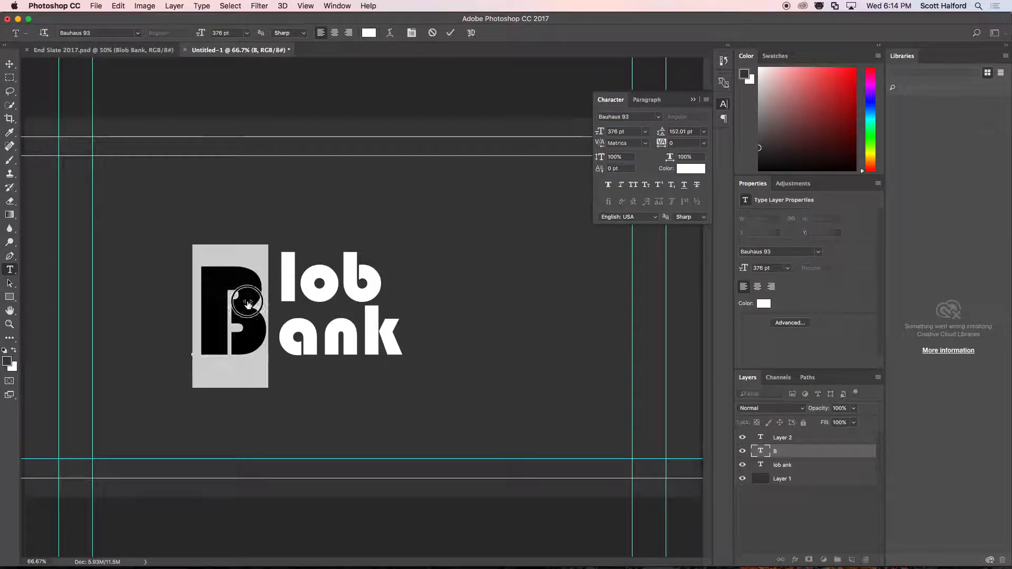
drag(600, 132, 635, 133)
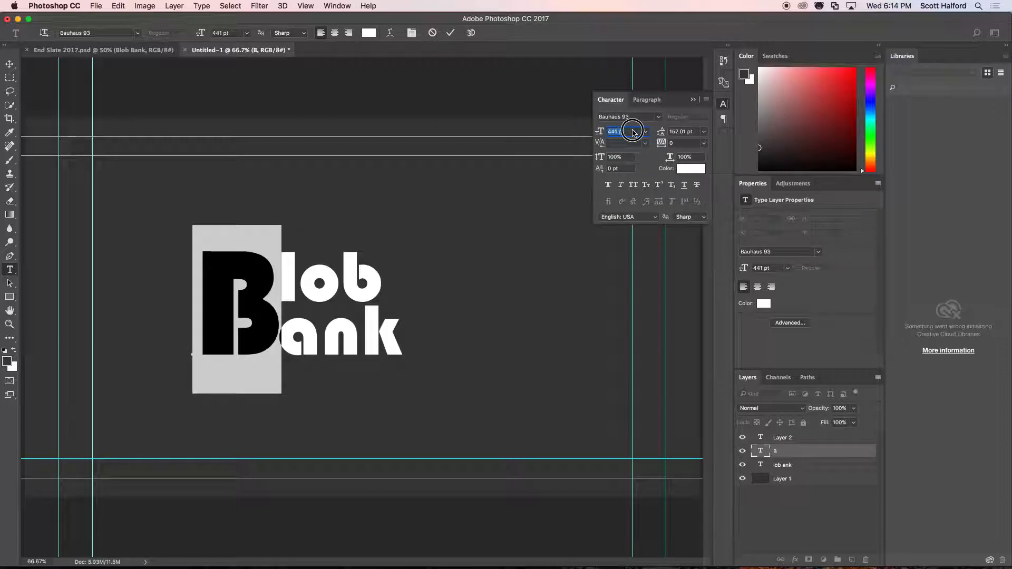
click(10, 64)
key(shift+Left)
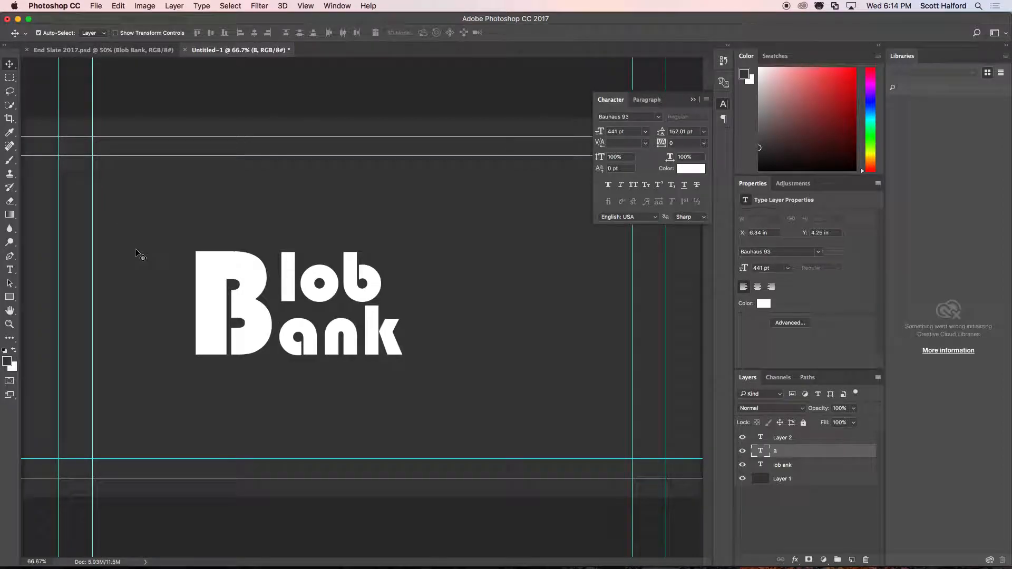
Delete the dark gray background layer, Layer 1, beneath the logo text.
click(791, 520)
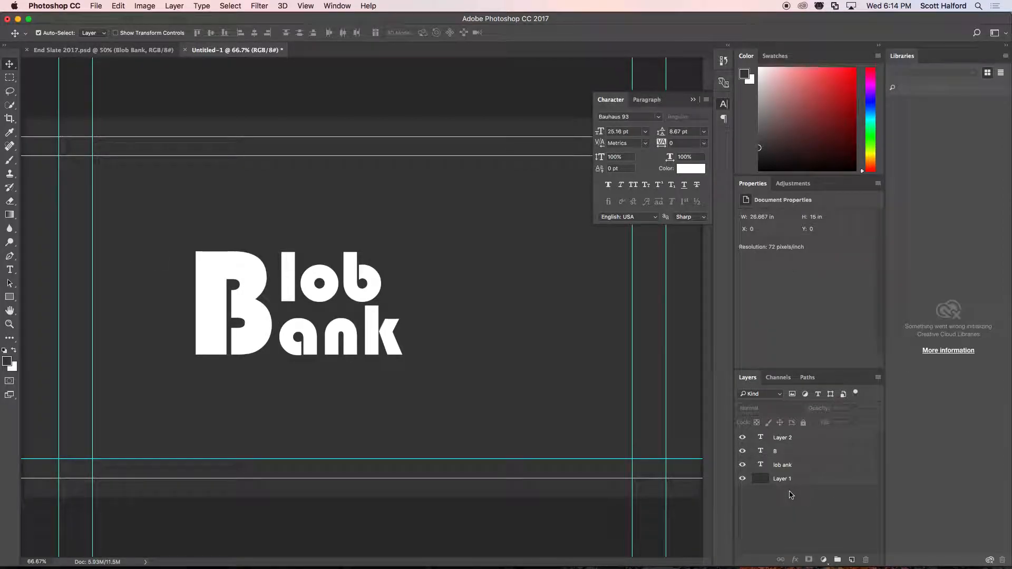
click(780, 479)
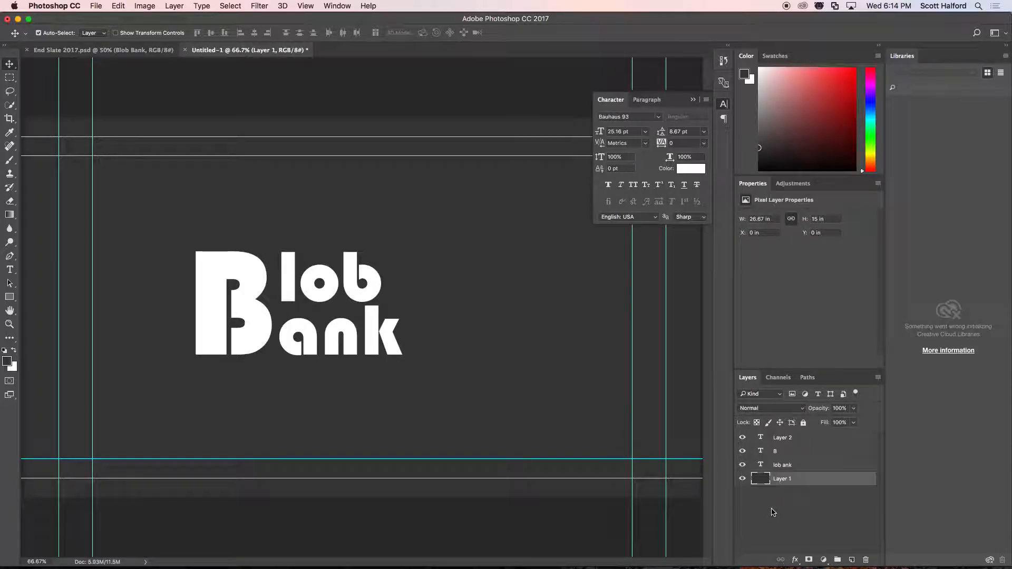
key(Delete)
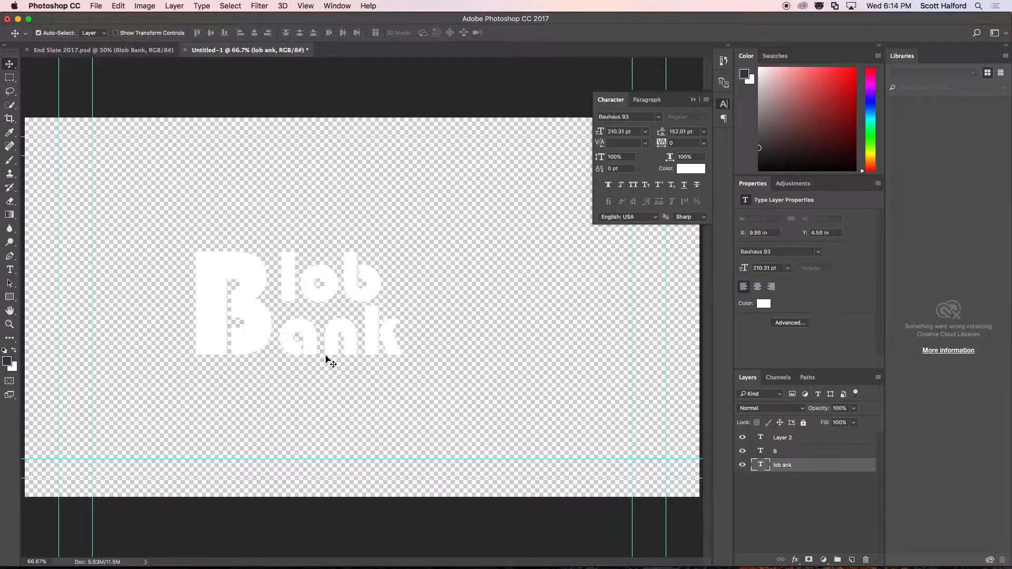
Crop the canvas closely around the stacked Blob Bank logo, to about 8.99 by 5.42 in.
key(c)
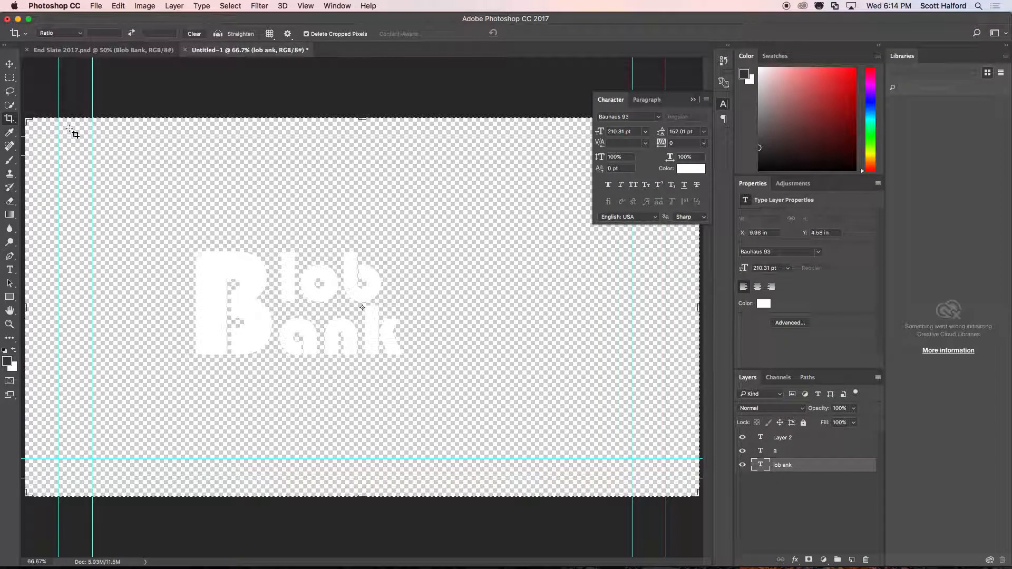
drag(26, 120, 108, 176)
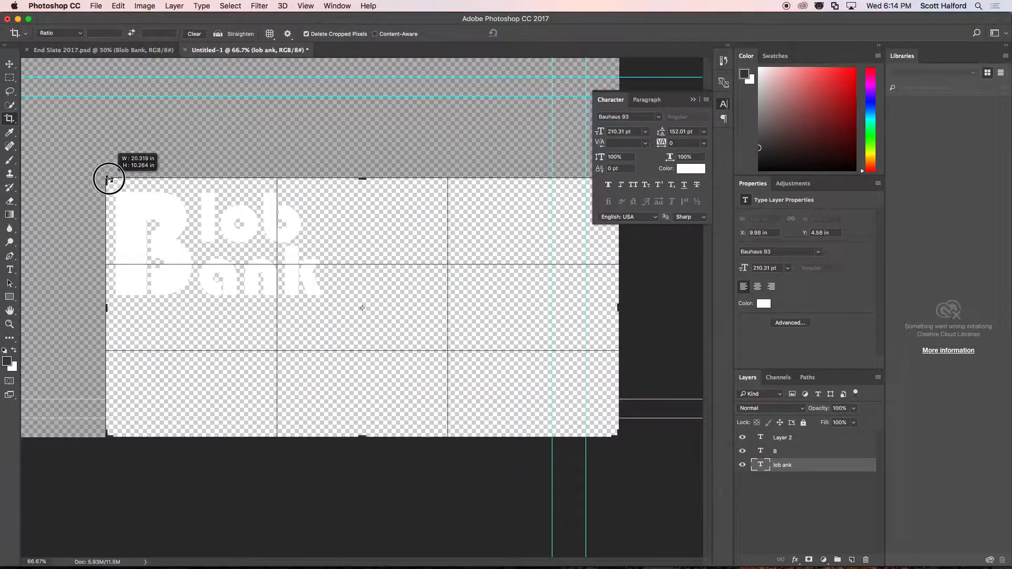
drag(617, 436, 473, 376)
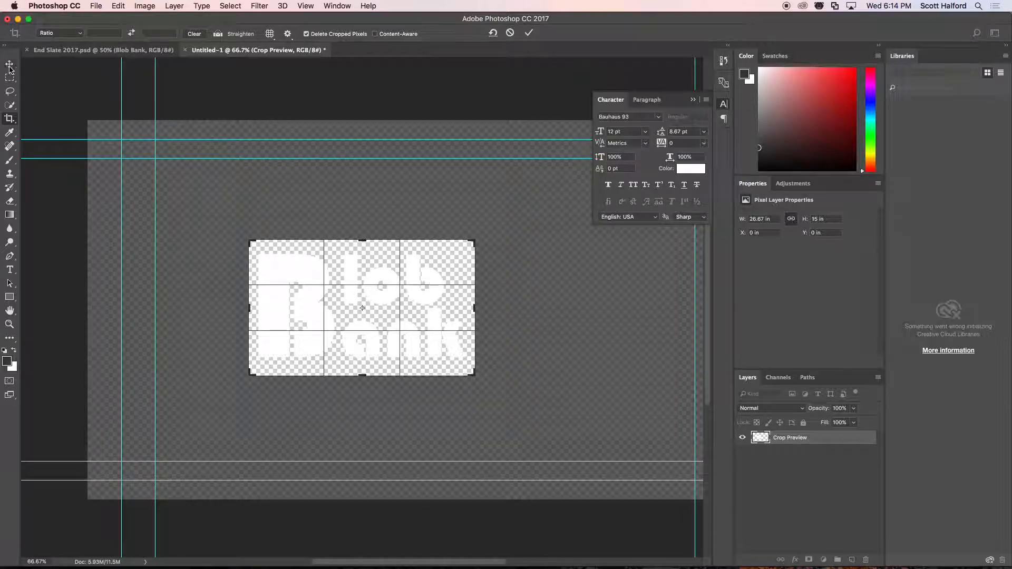
key(Return)
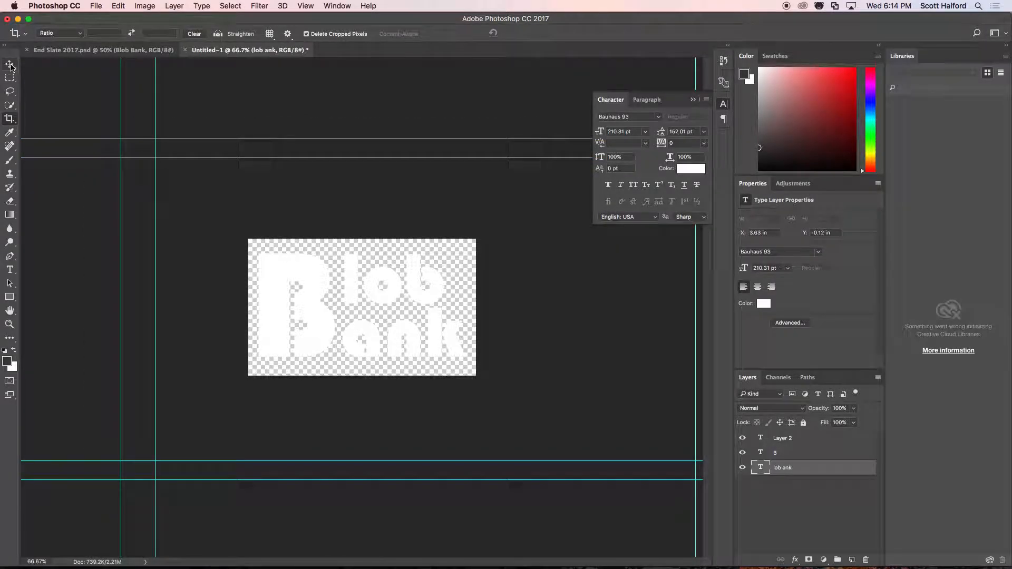
Save the logo in the Graphics folder as the Photoshop file Logo 2017.psd with Maximize Compatibility enabled.
key(super+s)
text(go 2017)
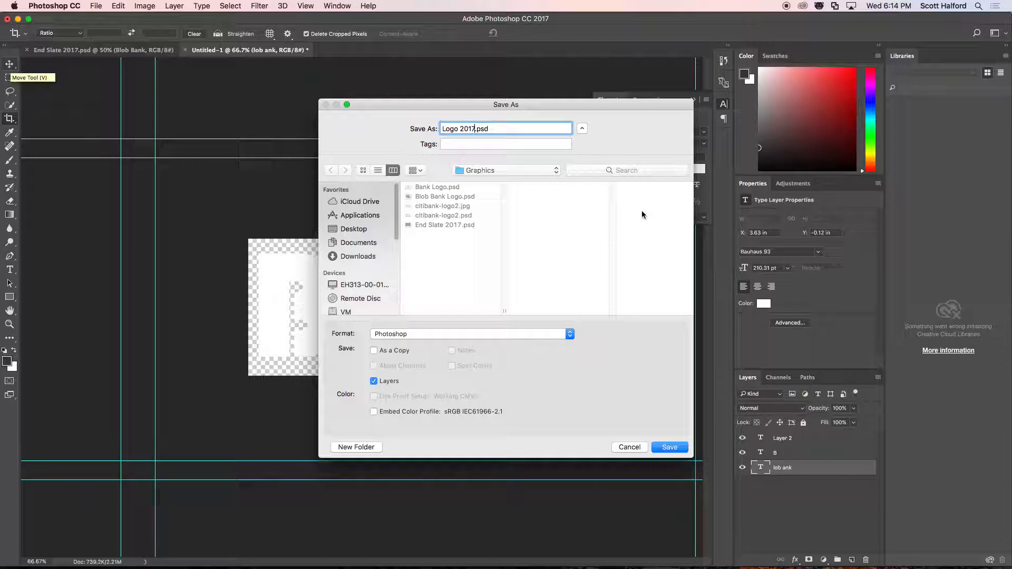
click(669, 447)
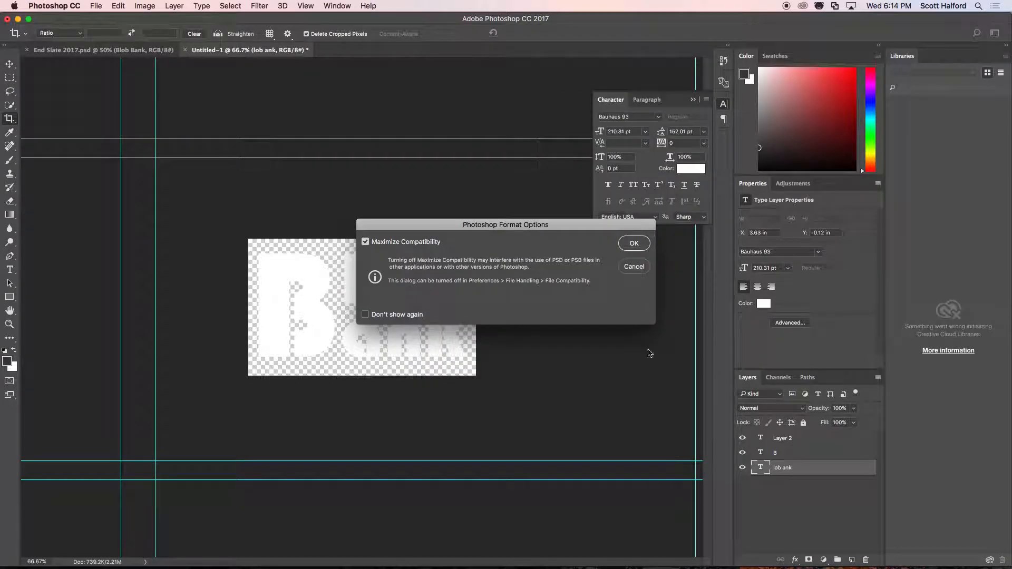
click(634, 244)
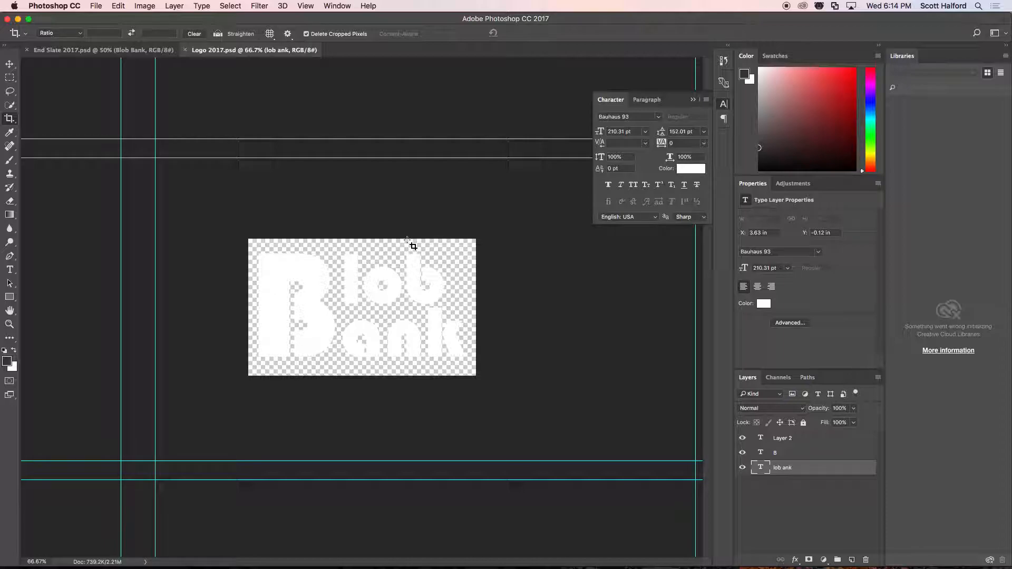
Switch to Premiere Pro and open the project's Graphics bin.
key(super+Tab)
click(764, 508)
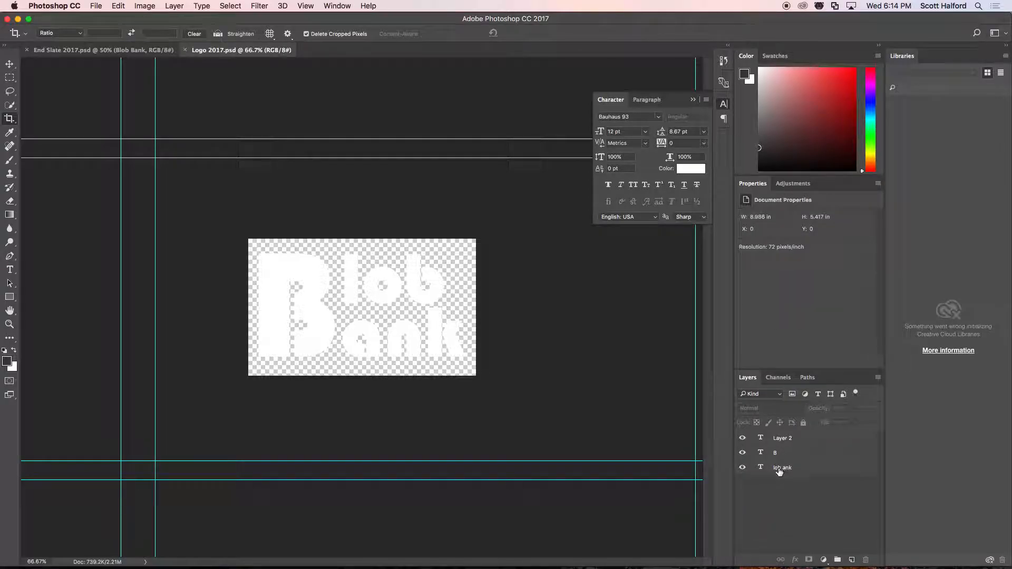
click(104, 49)
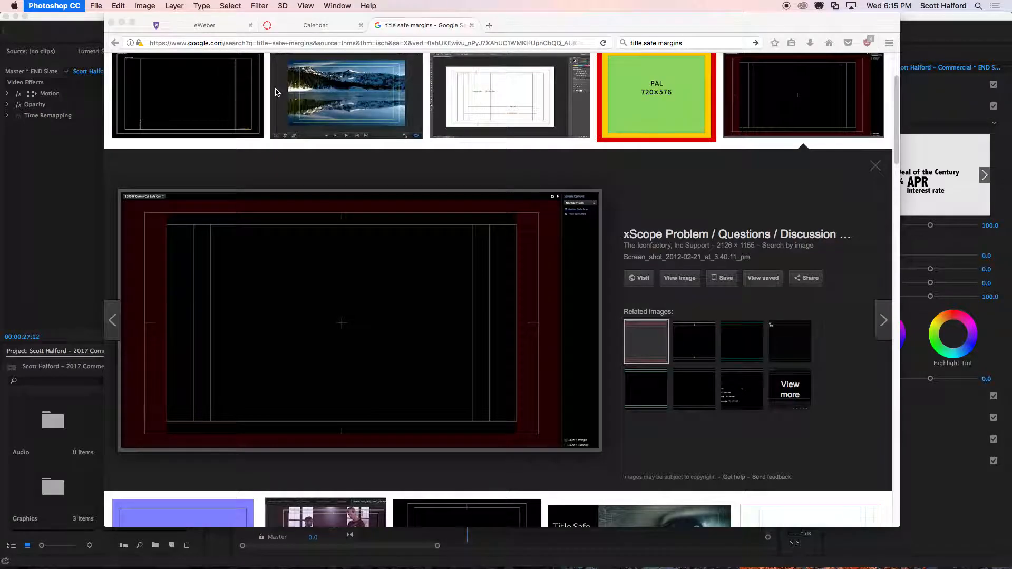
key(super+Tab)
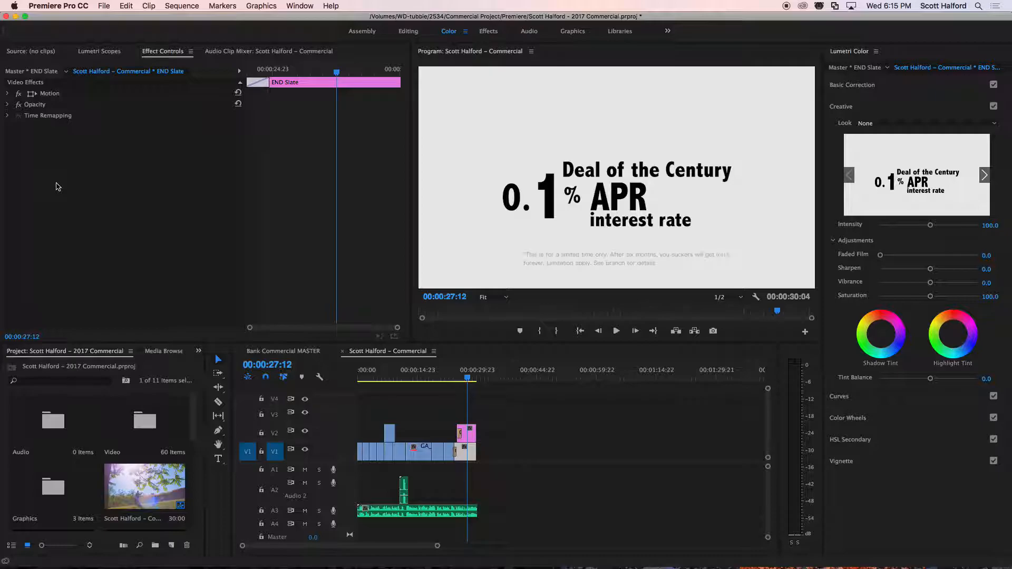
click(49, 491)
double_click(49, 491)
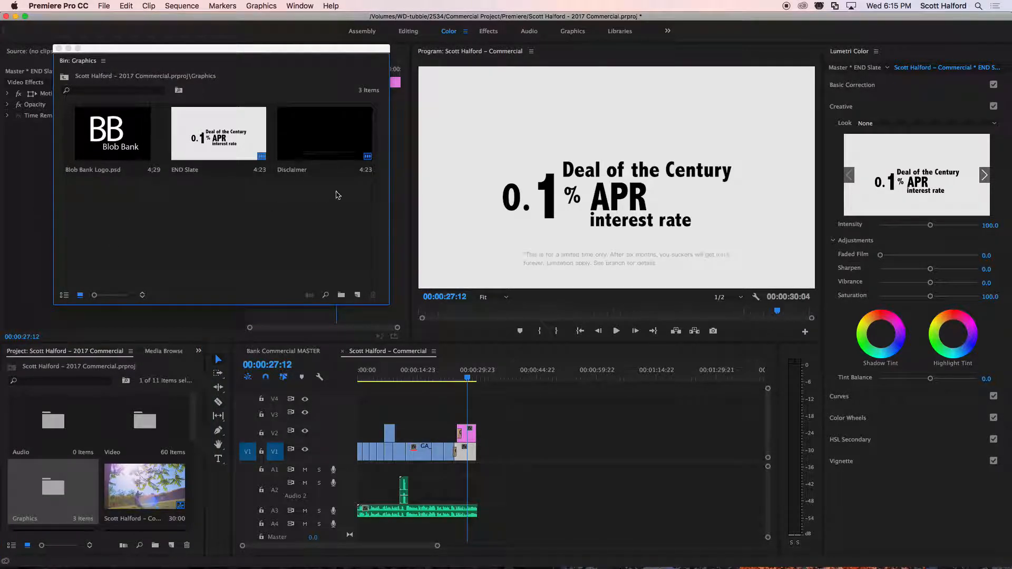
Delete Blob Bank Logo.psd, END Slate and Disclaimer from the Graphics bin, including their clip references in the sequences.
drag(370, 206, 95, 127)
key(Delete)
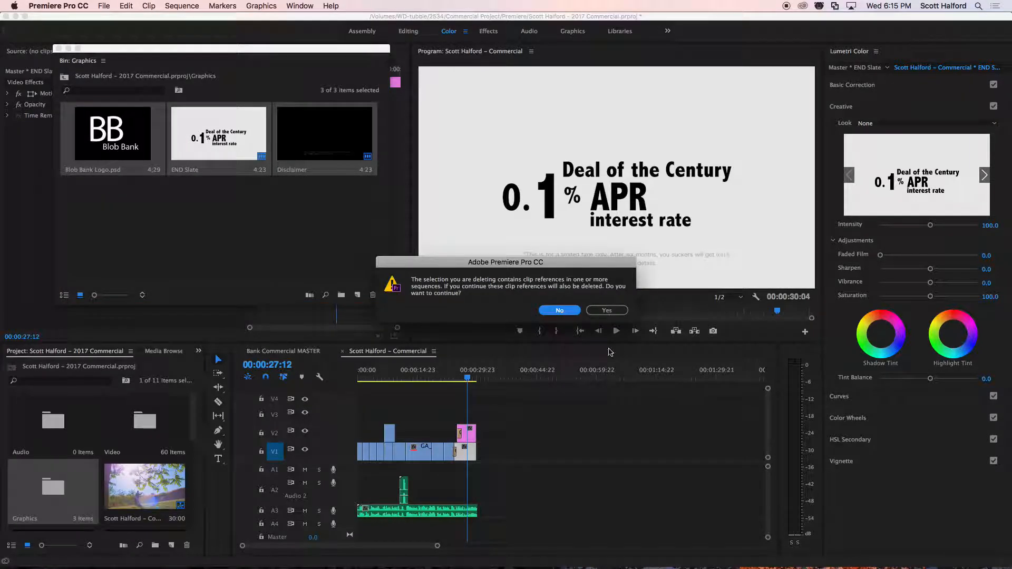
click(606, 309)
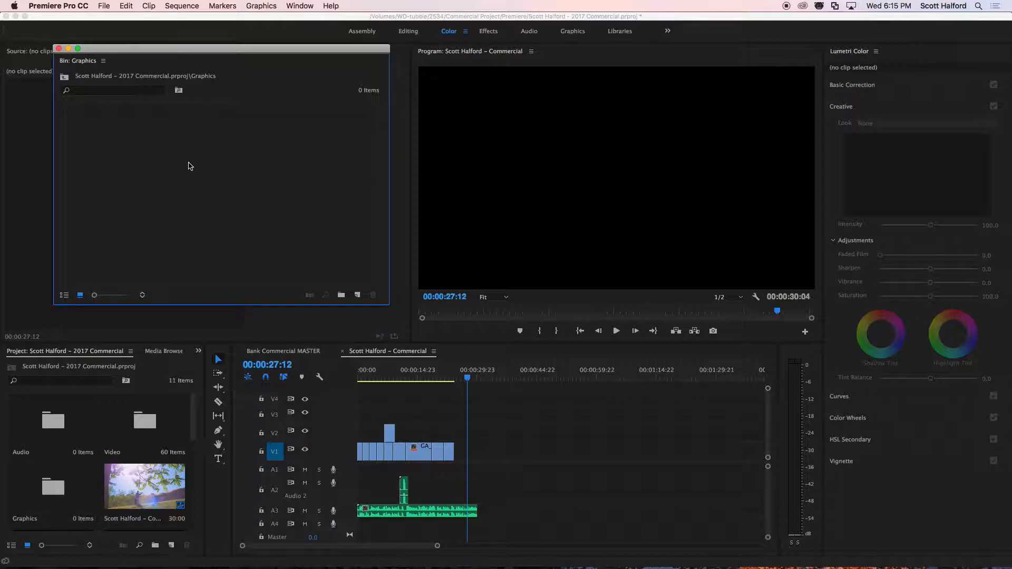
Import End Slate 2017.psd and Logo 2017.psd from the Graphics assets folder into the empty Graphics bin.
double_click(161, 147)
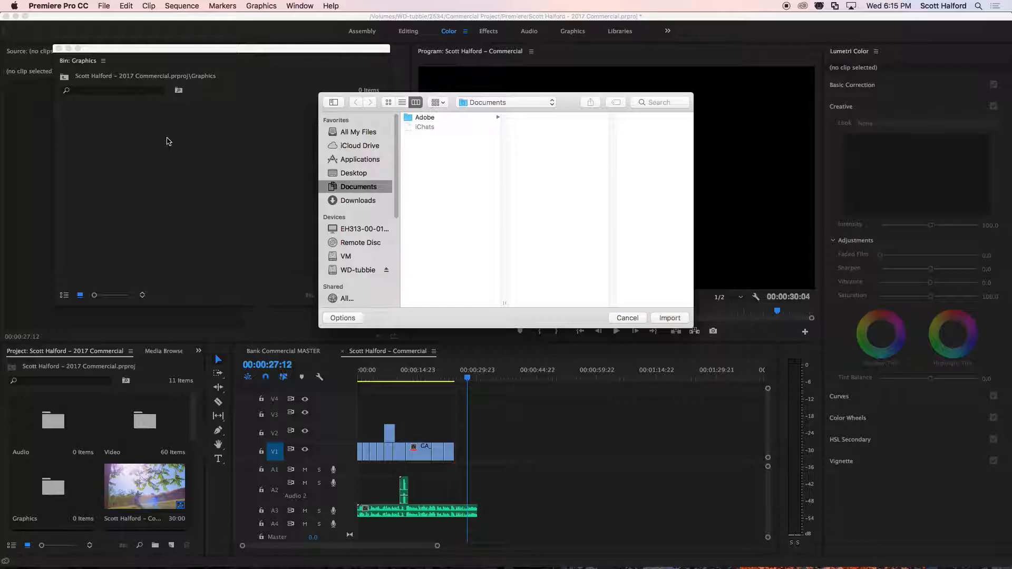
click(481, 103)
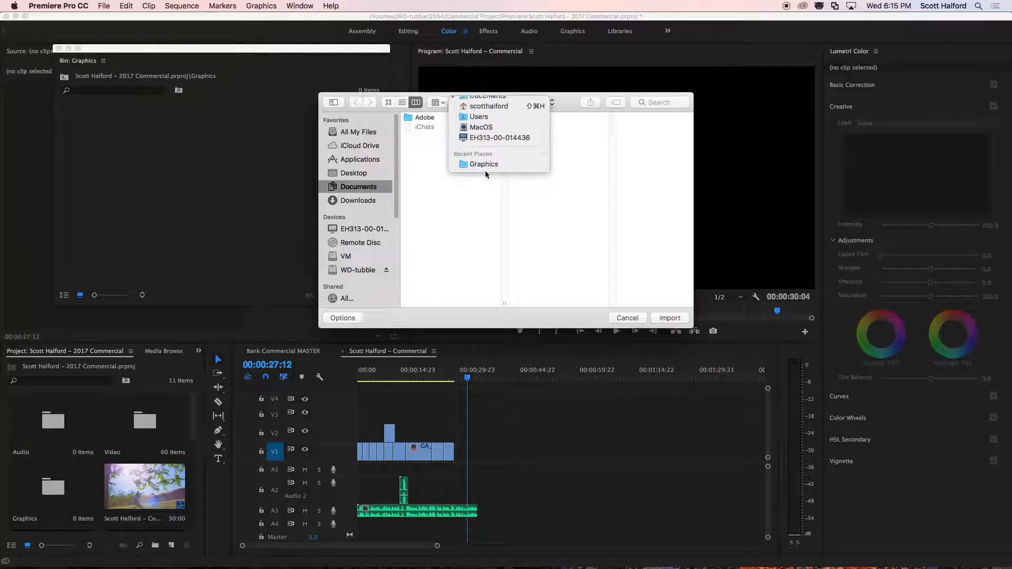
click(485, 172)
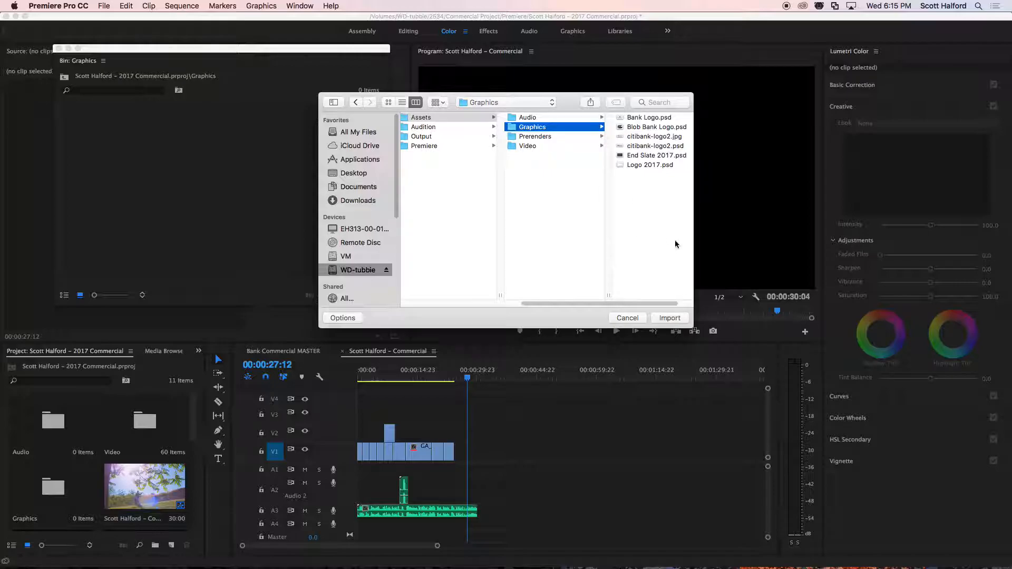
drag(692, 262, 734, 259)
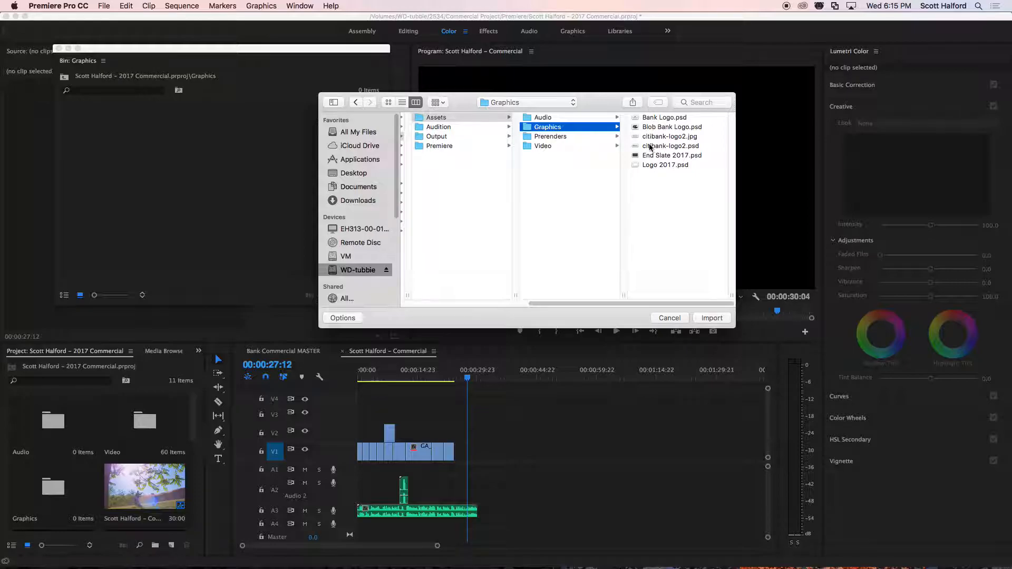
click(653, 117)
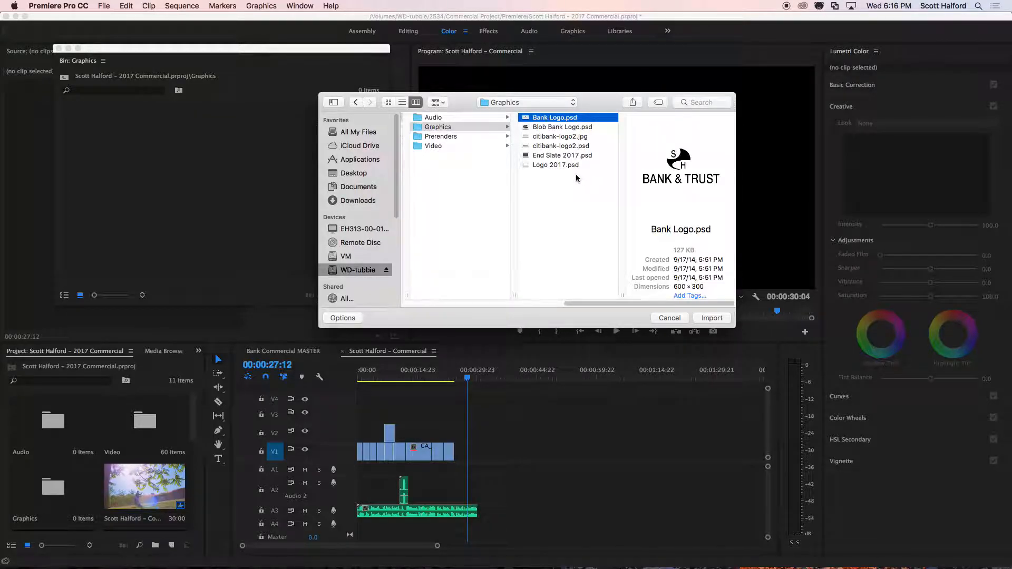
click(546, 155)
shift+click(548, 165)
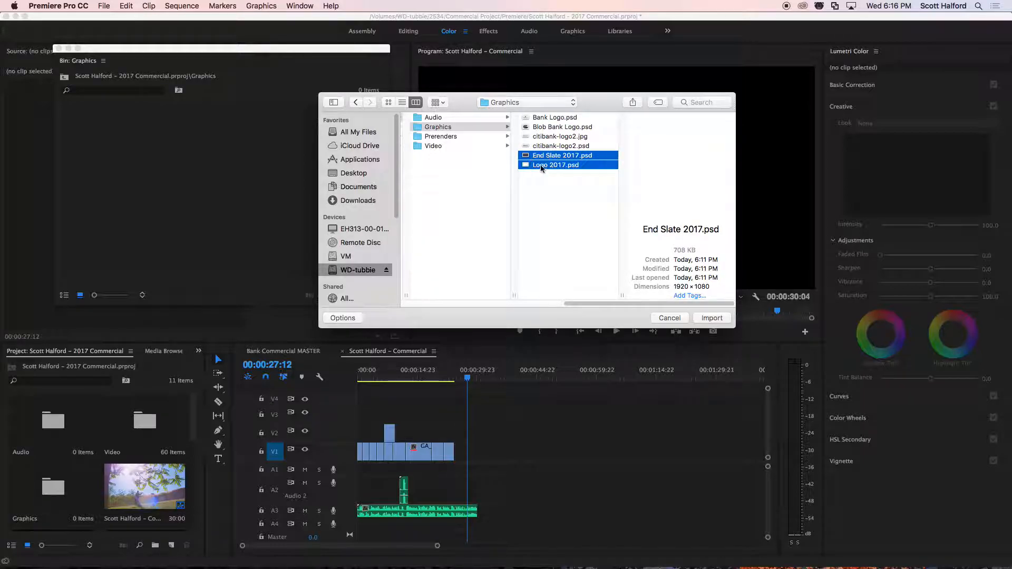
click(712, 318)
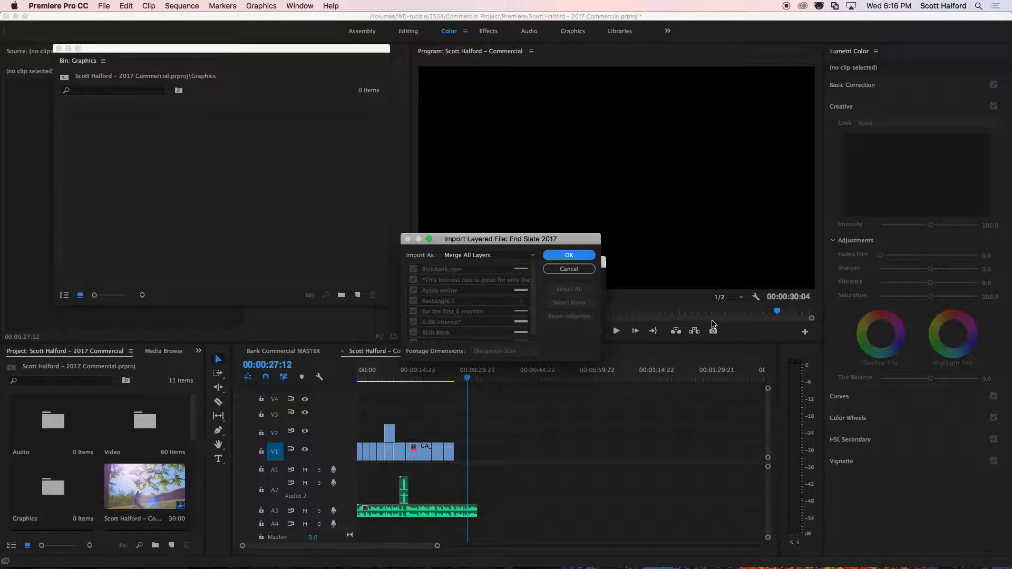
Import End Slate 2017 as a sequence with Layer Size footage dimensions, and Logo 2017 with all layers merged.
click(480, 256)
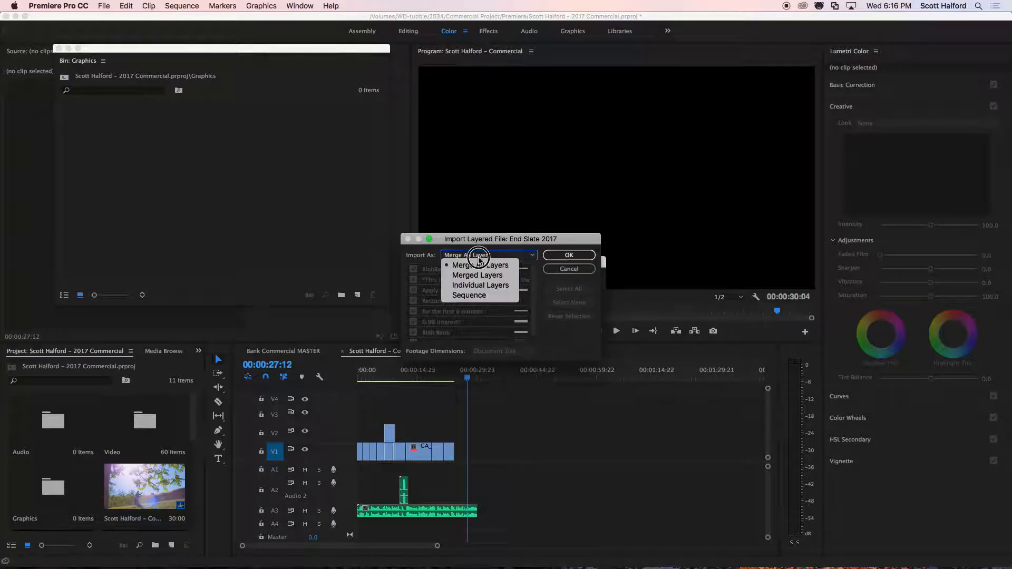
click(486, 285)
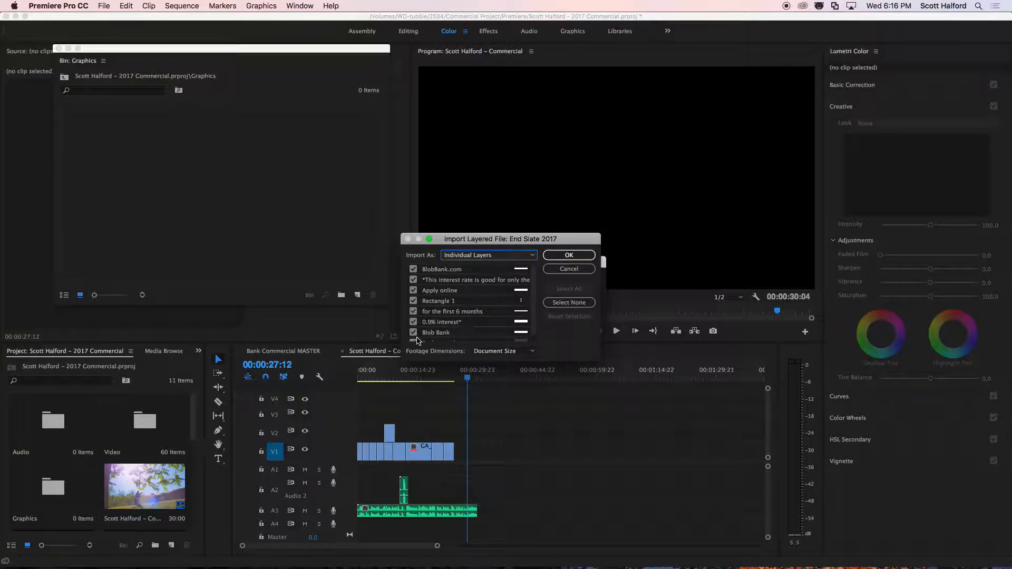
scroll(441, 327, down, 1)
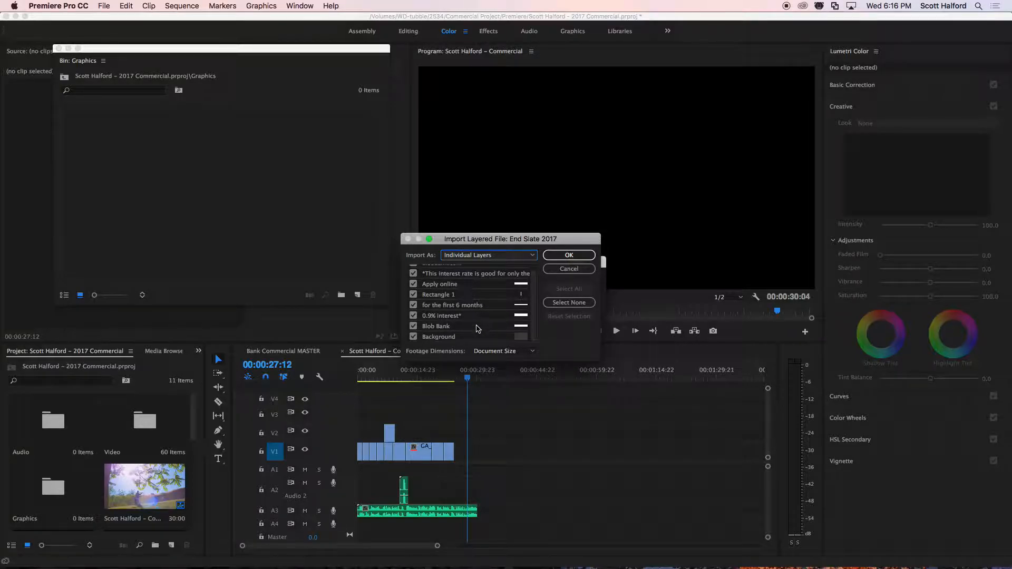
click(468, 255)
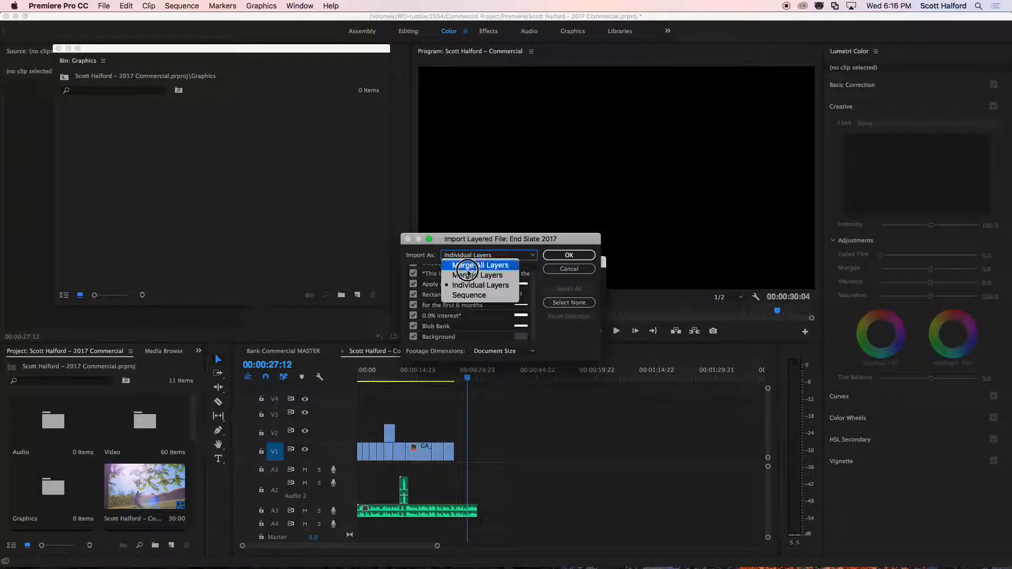
click(468, 296)
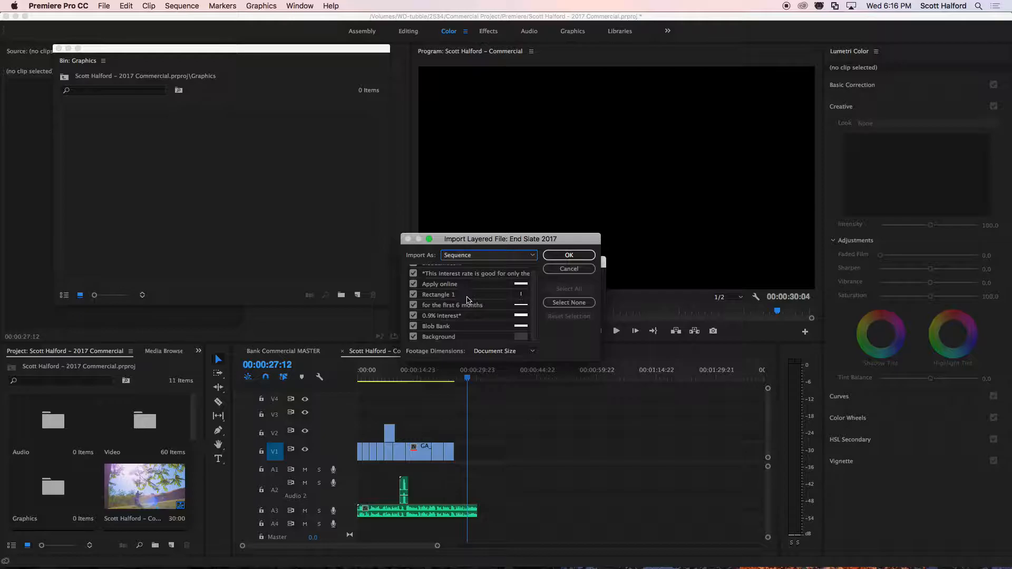
click(490, 353)
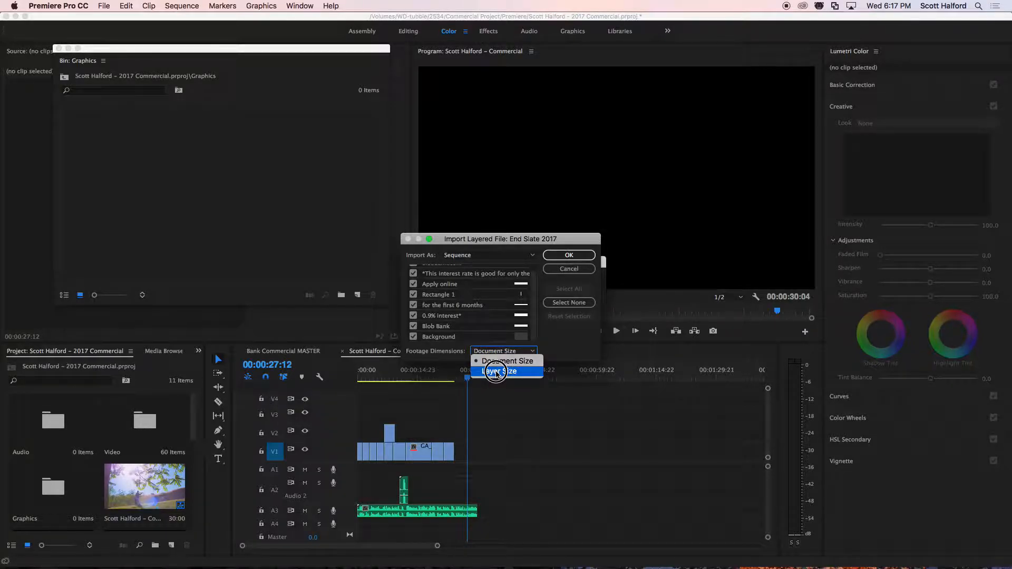
click(495, 372)
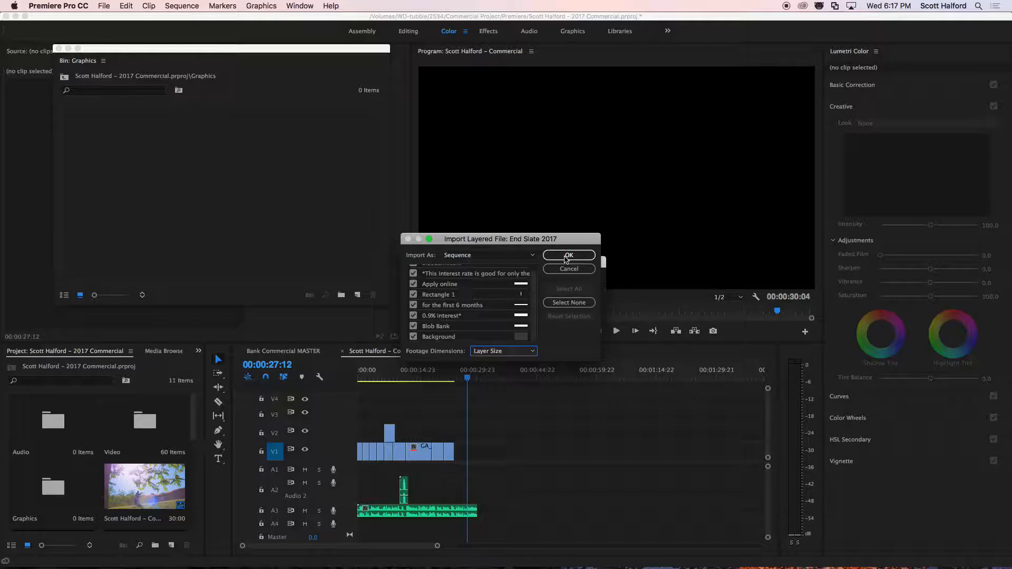
click(568, 256)
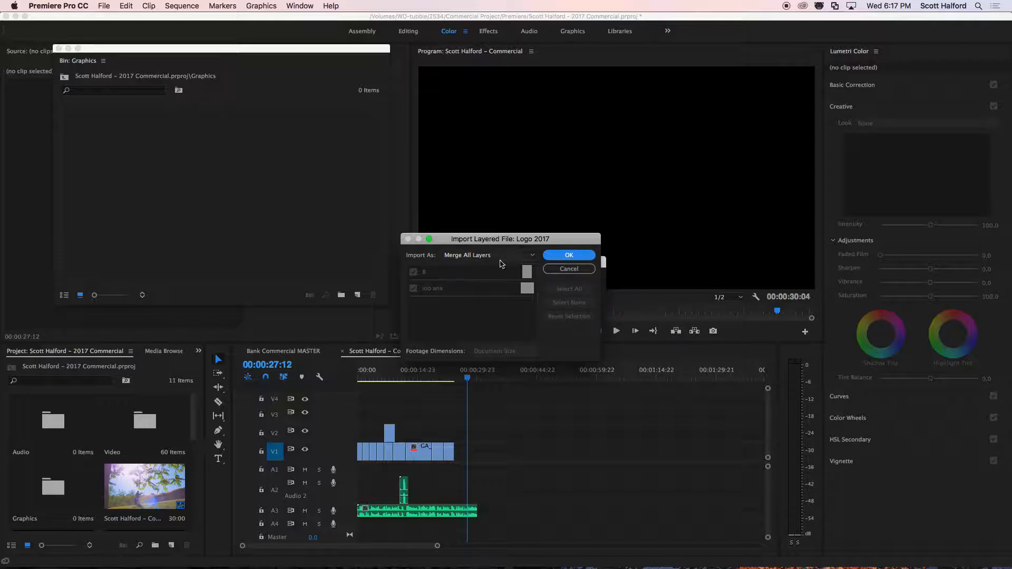
click(570, 255)
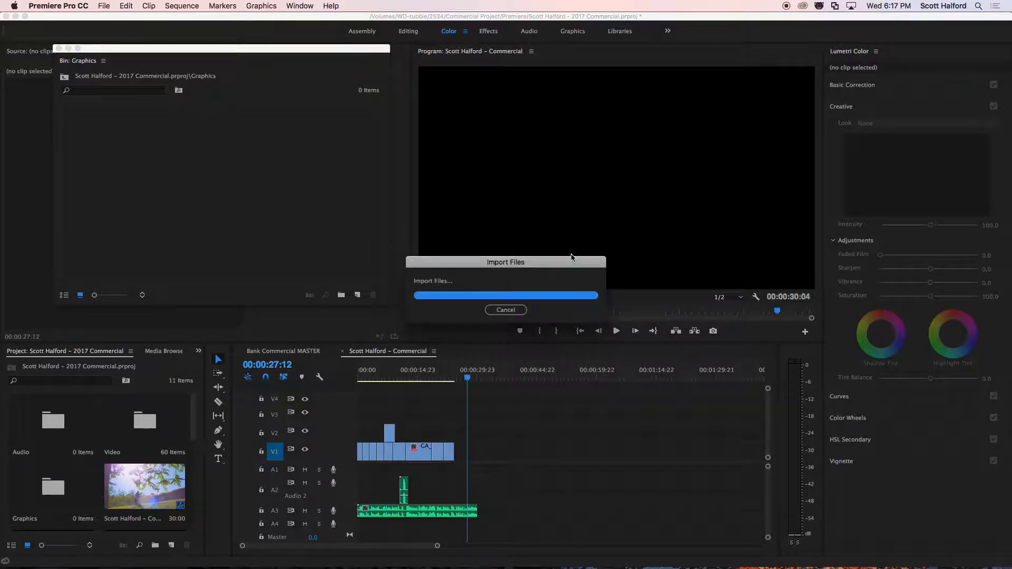
click(231, 238)
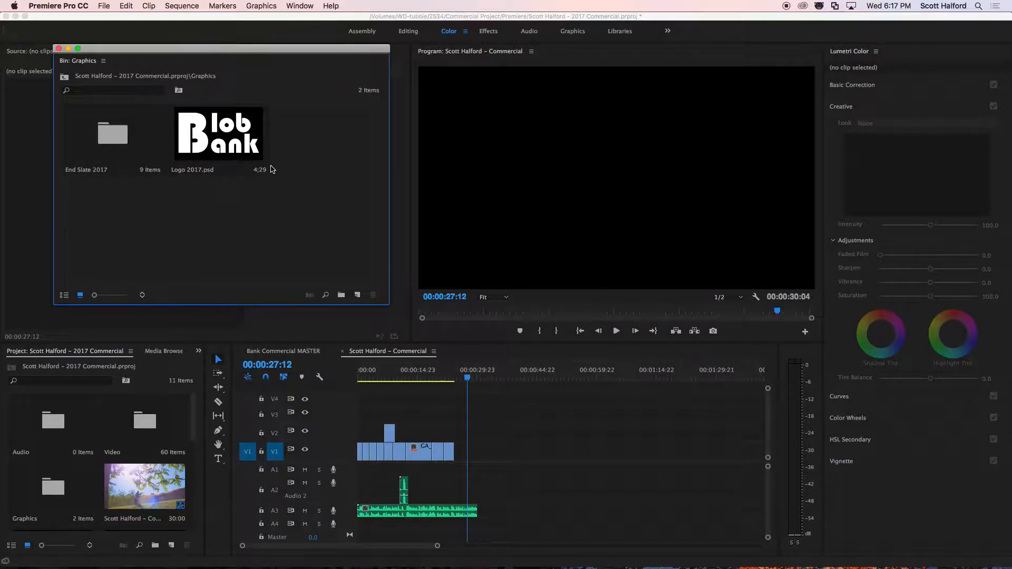
Open the End Slate 2017 sequence from its new bin and scrub to 00;00;02;09 to check the layer placement.
double_click(105, 137)
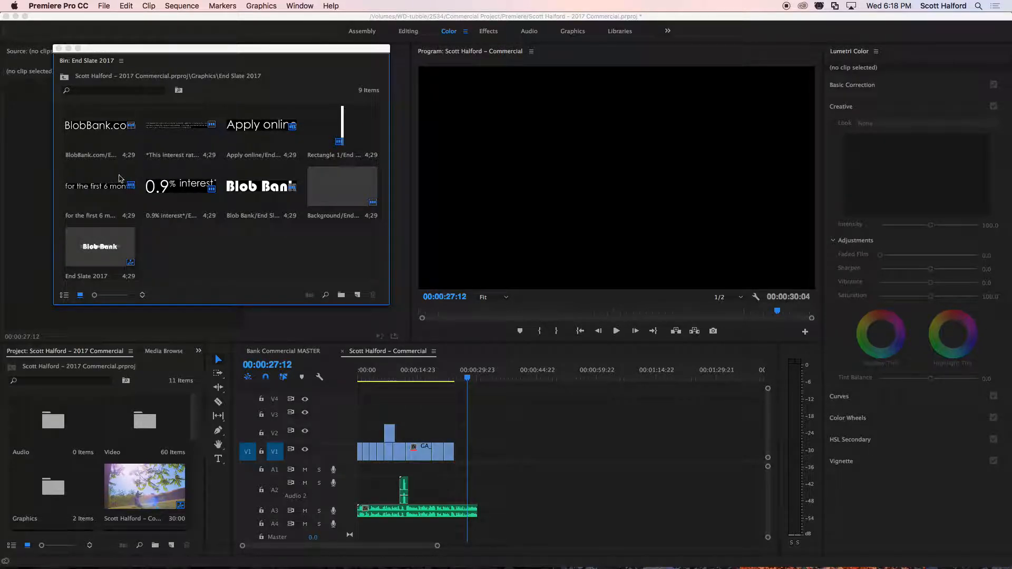
double_click(101, 258)
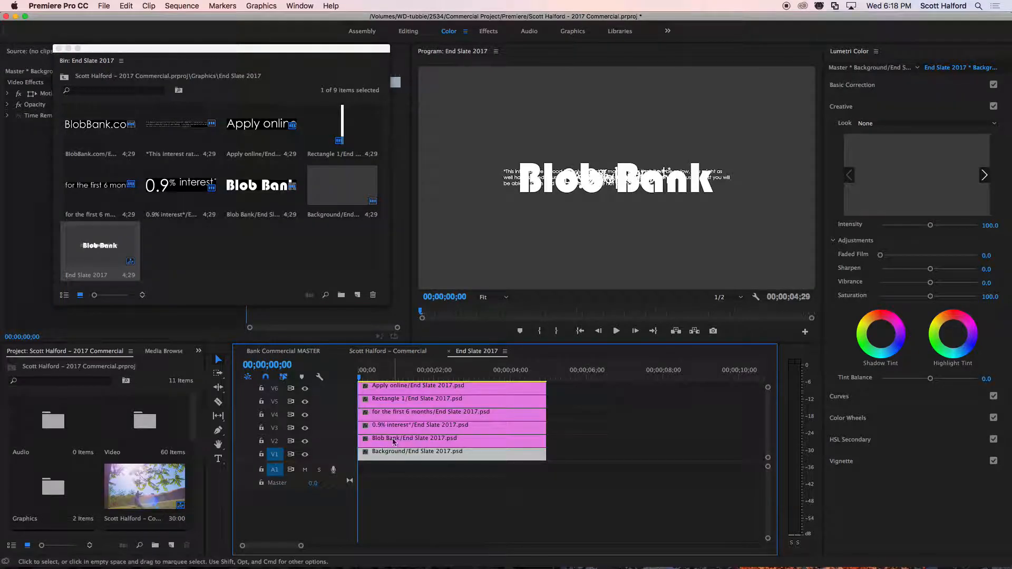
drag(419, 372, 446, 373)
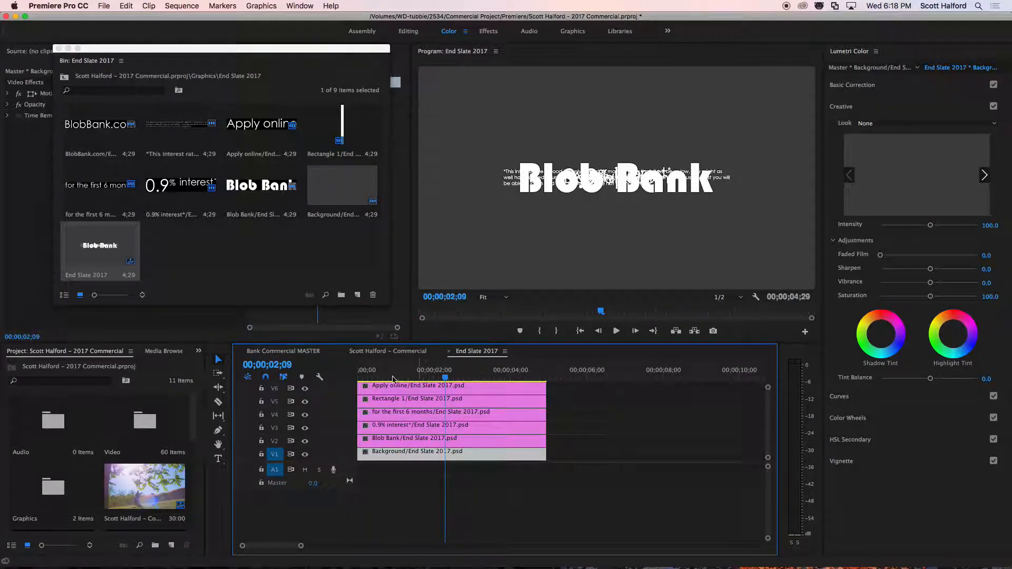
click(222, 255)
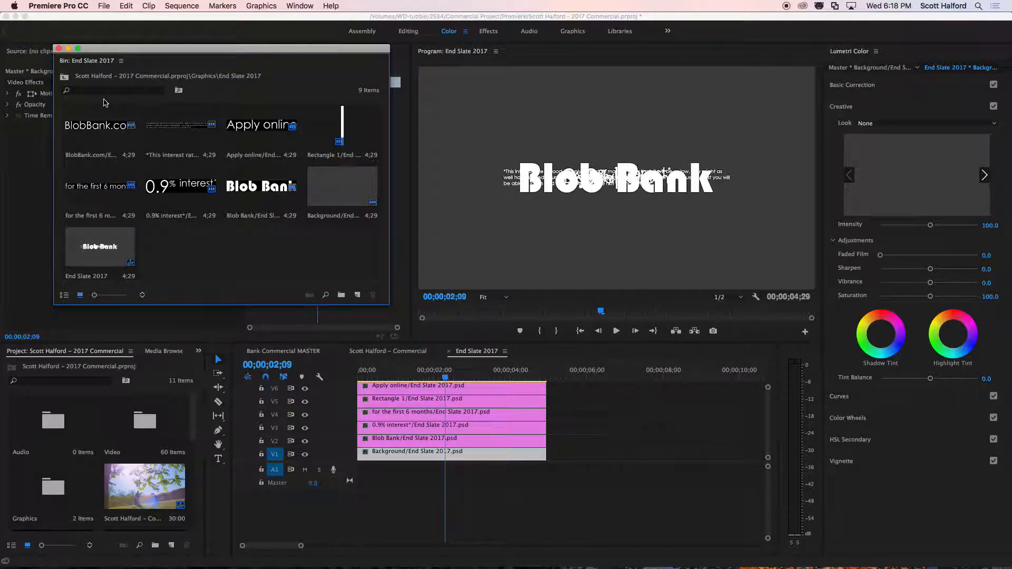
Return to the Graphics bin and import End Slate 2017.psd again as individual layers at Document Size.
click(65, 77)
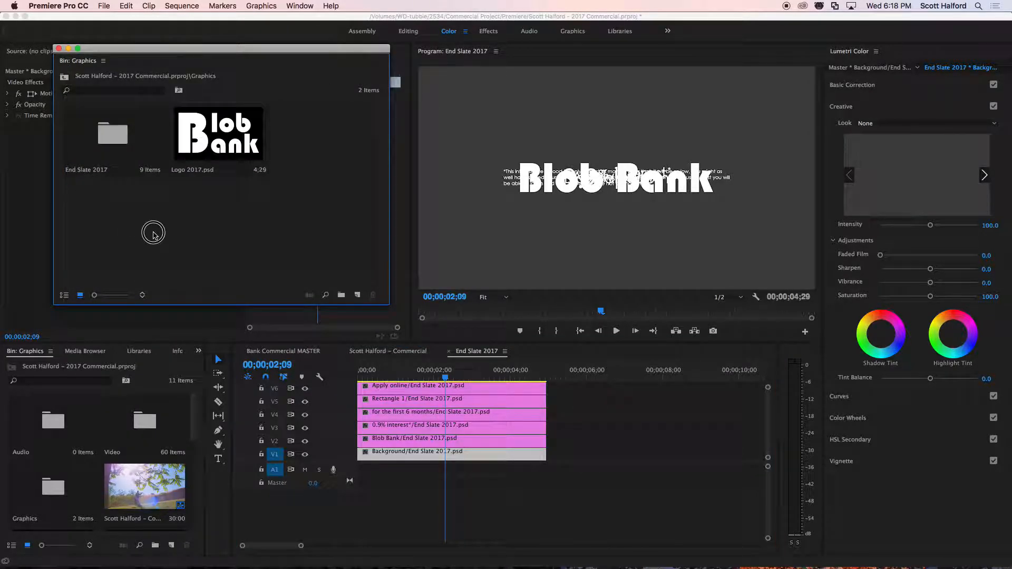
double_click(146, 248)
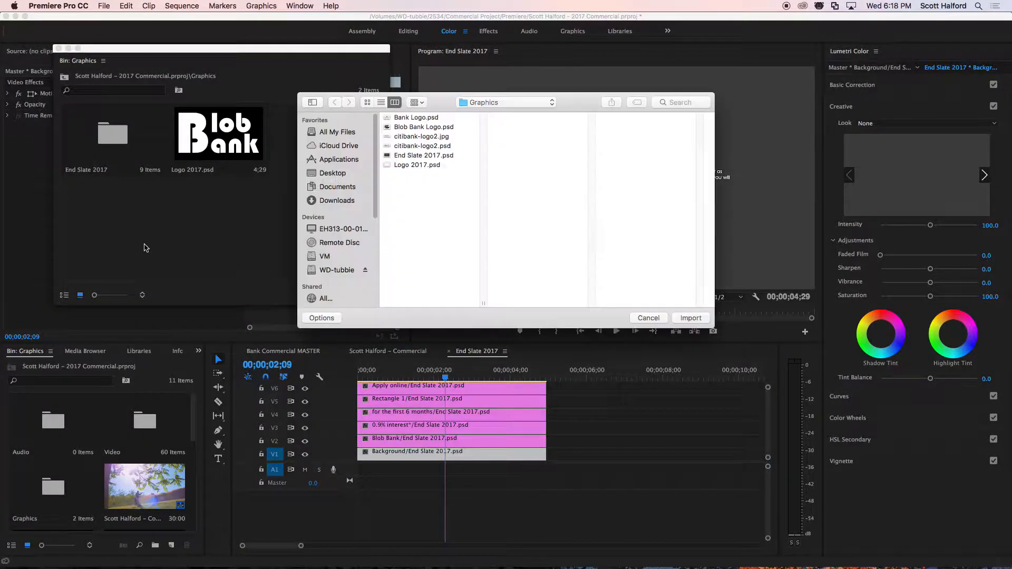
double_click(409, 155)
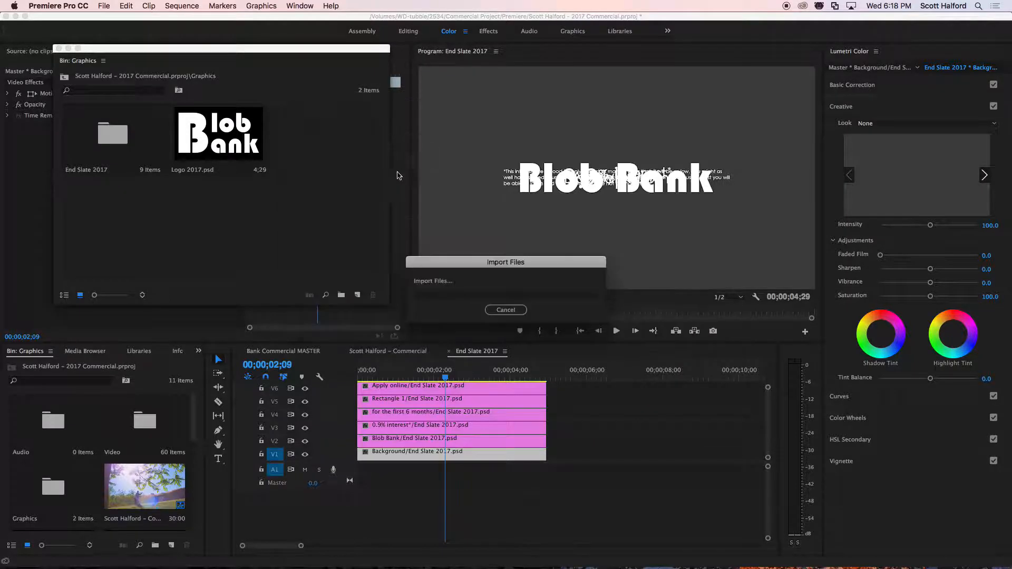
click(474, 255)
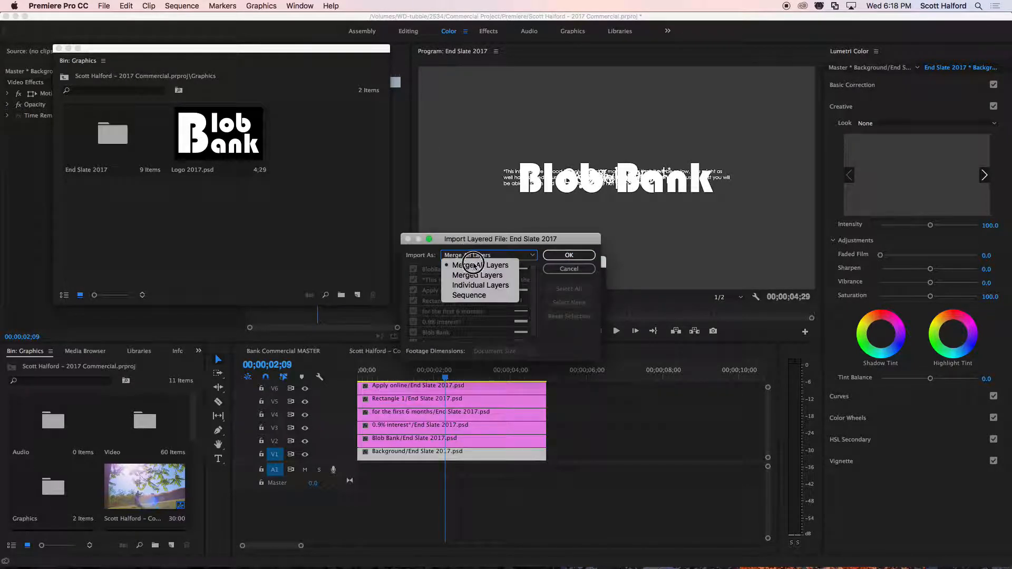
click(476, 286)
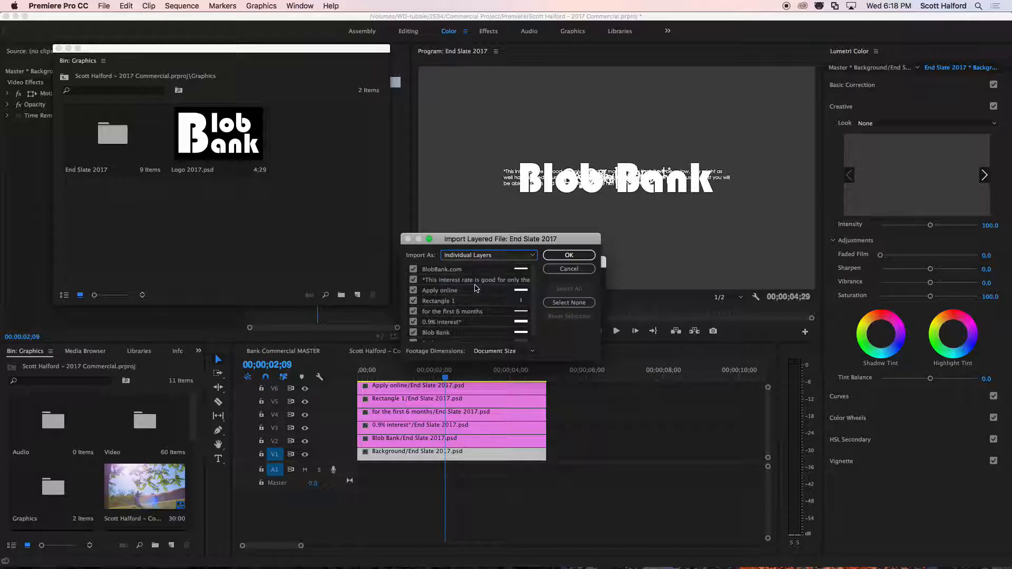
click(569, 255)
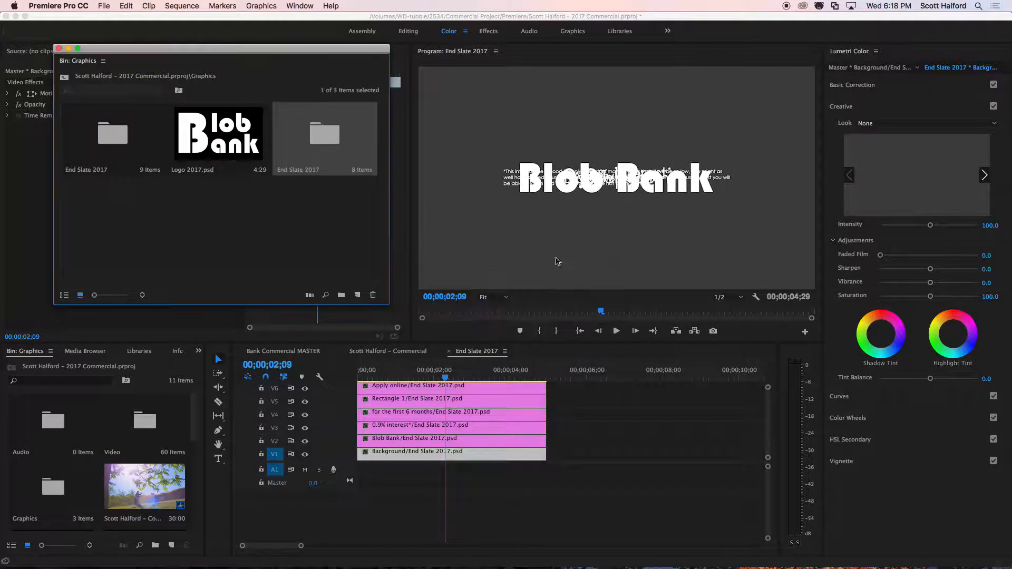
Review the individually imported layers, and delete that second End Slate 2017 bin from the Graphics bin.
click(285, 153)
double_click(284, 153)
drag(369, 247, 225, 209)
click(162, 252)
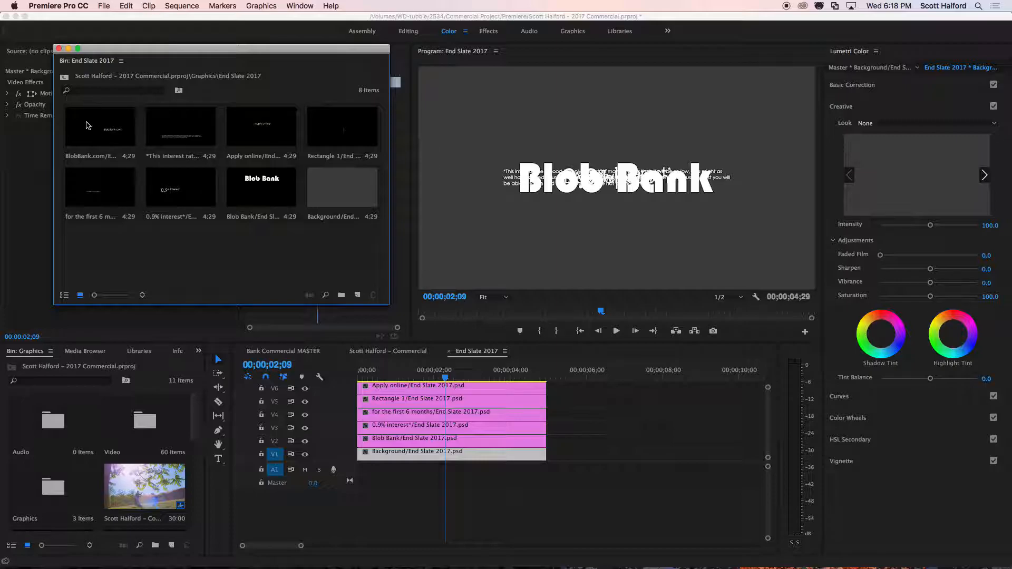
click(64, 77)
click(319, 142)
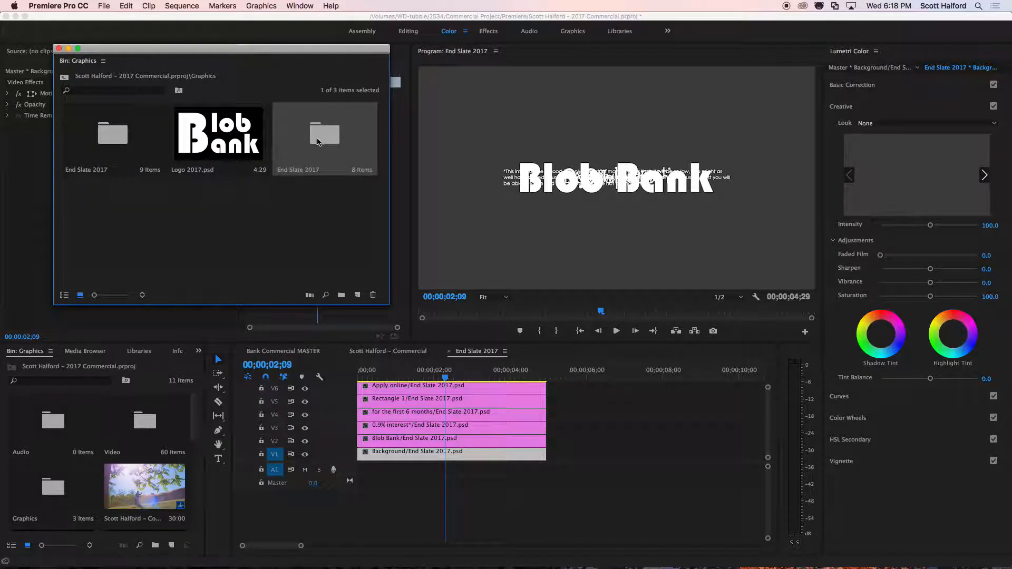
key(Delete)
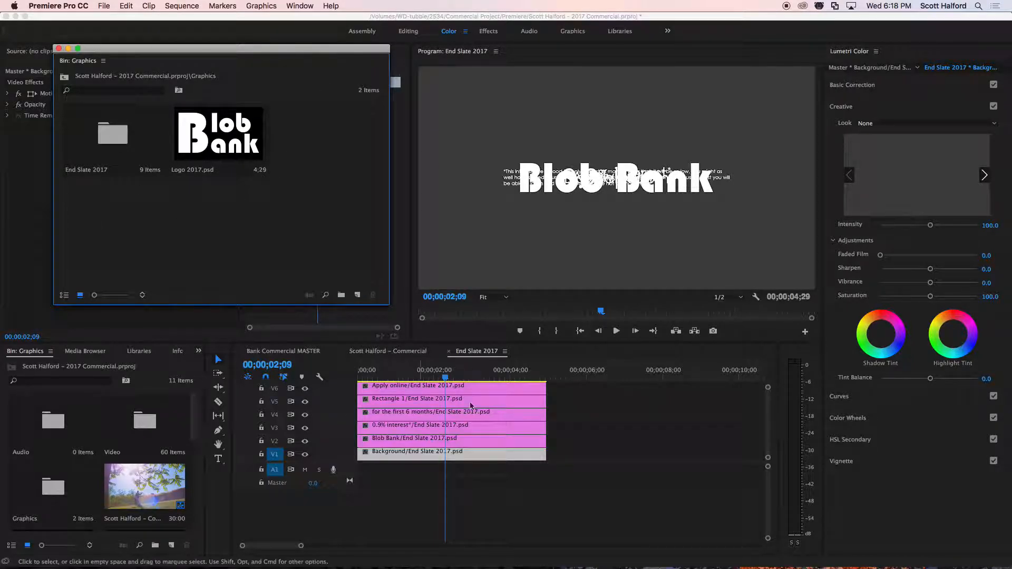
Close the floating Graphics bin and inspect the Apply online clip in the End Slate 2017 sequence at 00;00;02;25.
drag(444, 376, 465, 376)
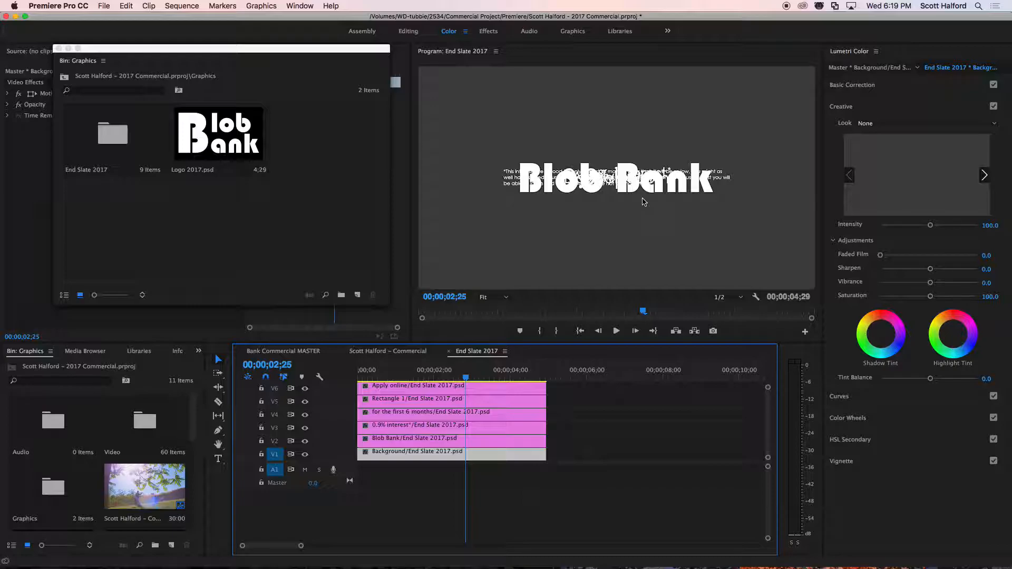
click(59, 48)
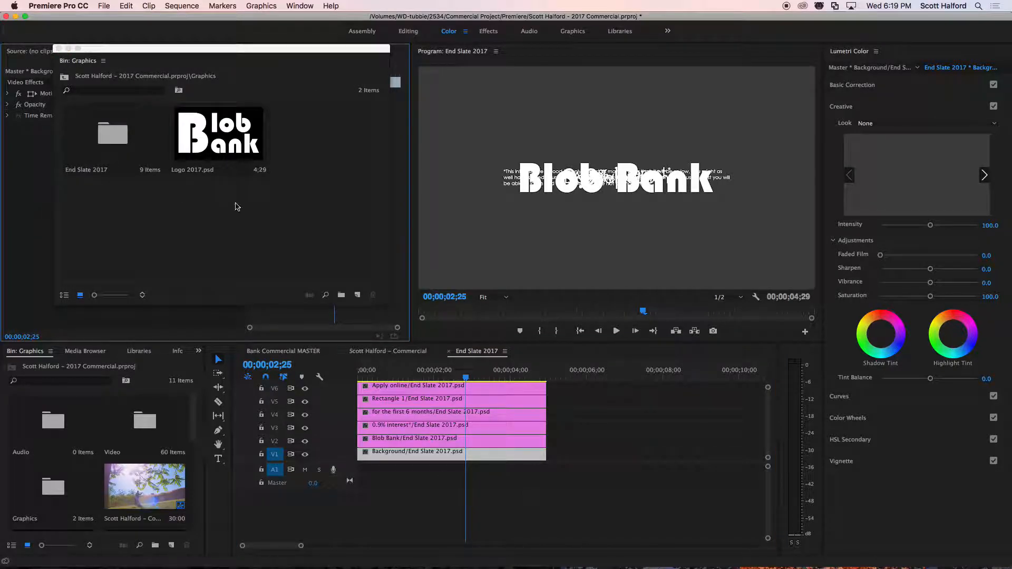
click(58, 49)
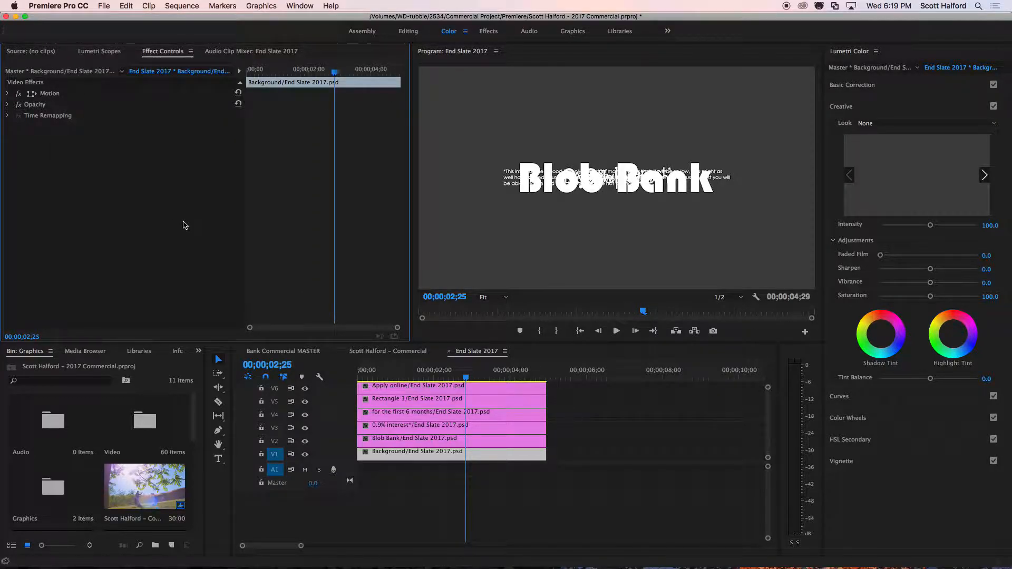
click(480, 385)
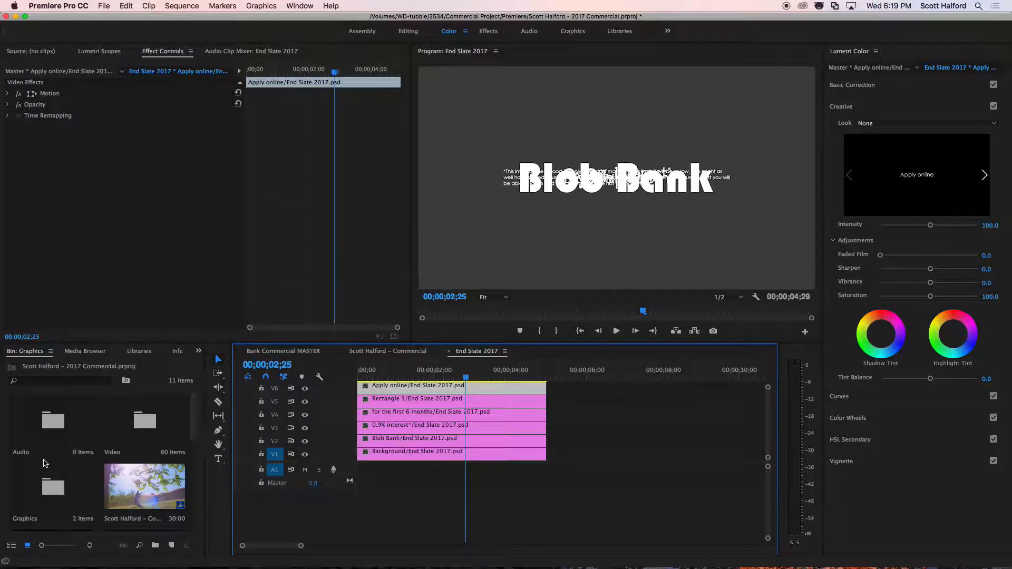
Import End Slate 2017.psd into the Graphics bin as a sequence at Document Size, and open that new End Slate 2017 sequence.
double_click(46, 494)
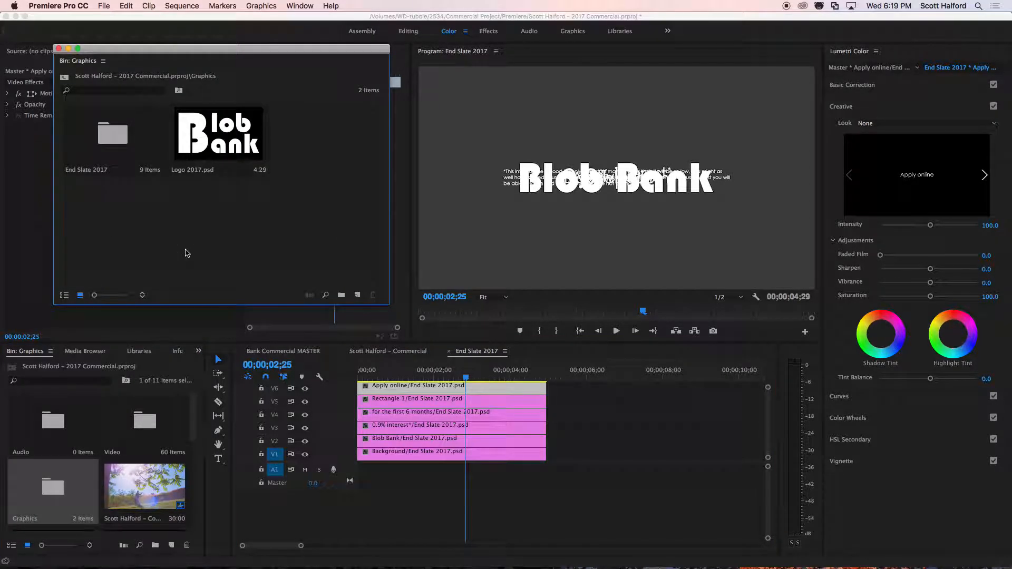
double_click(185, 252)
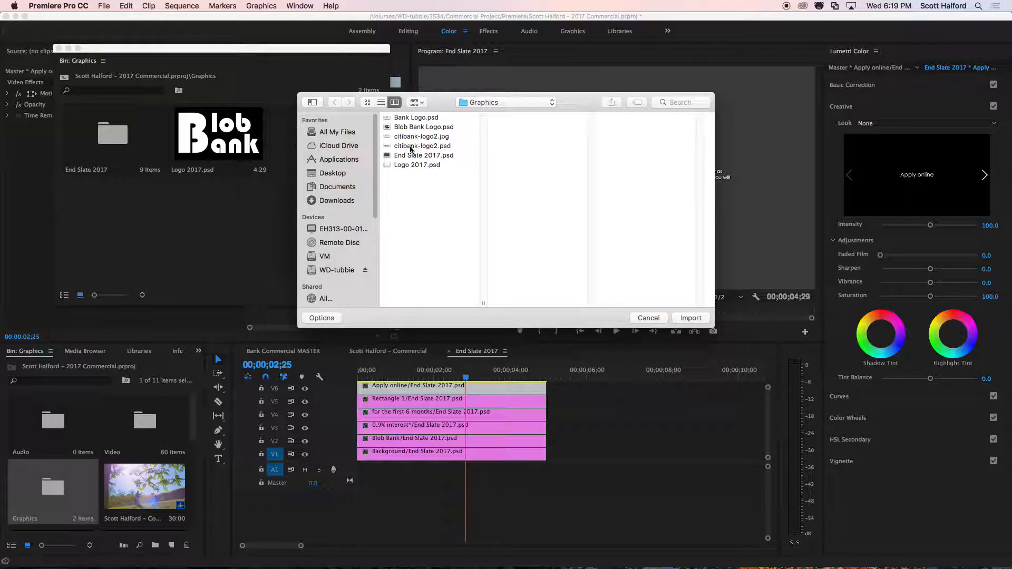
click(405, 155)
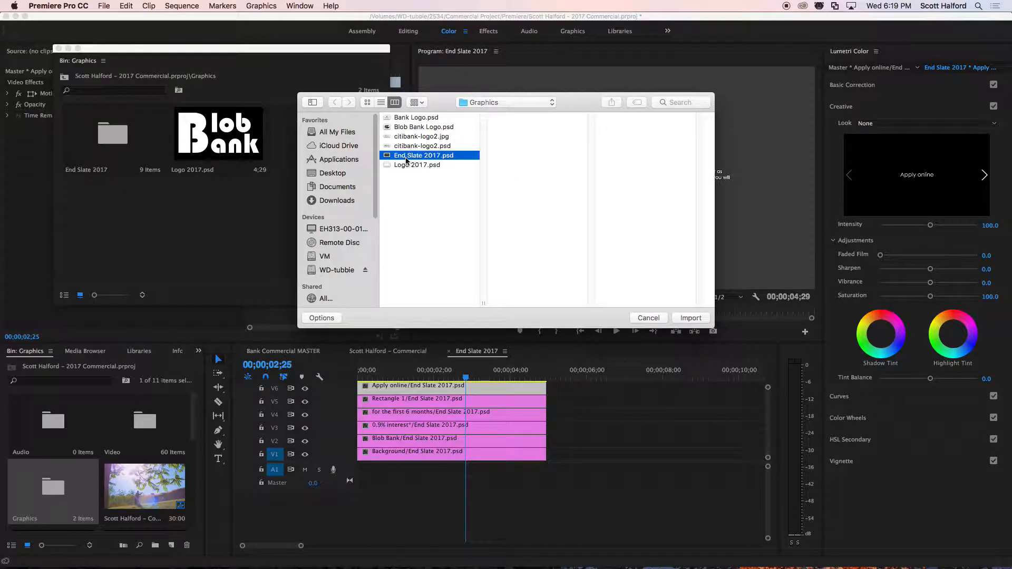
click(688, 318)
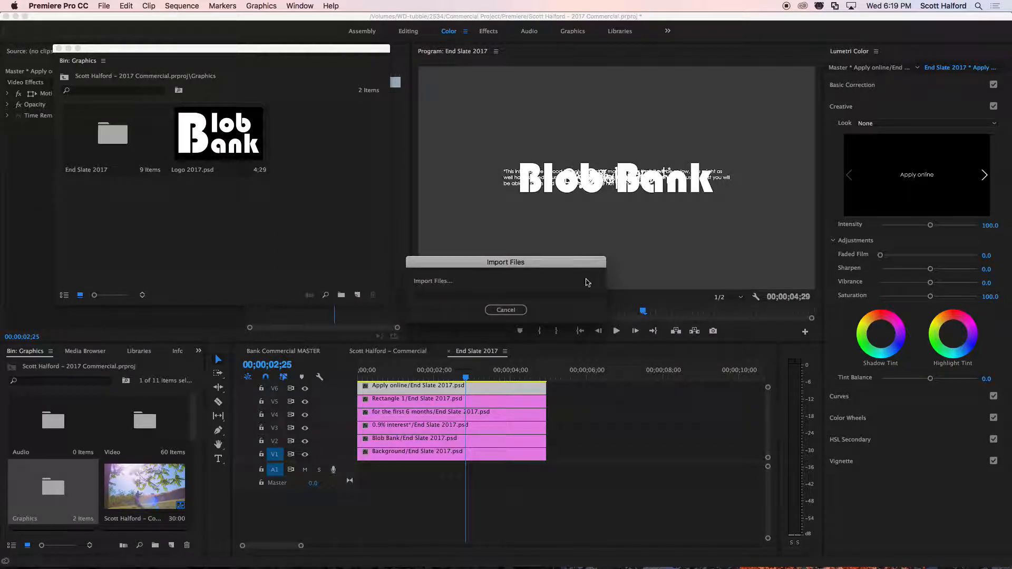
click(496, 256)
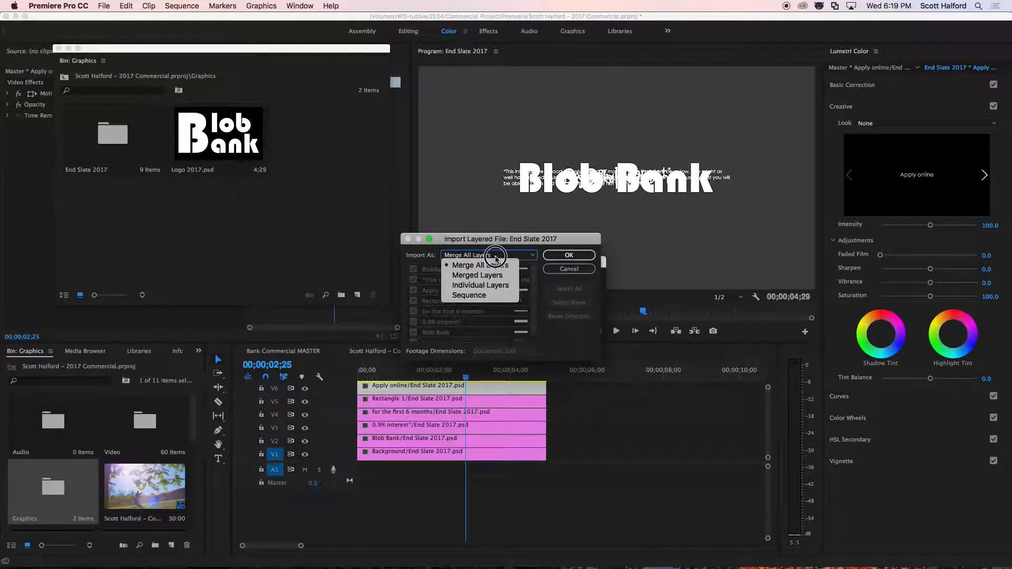
click(489, 296)
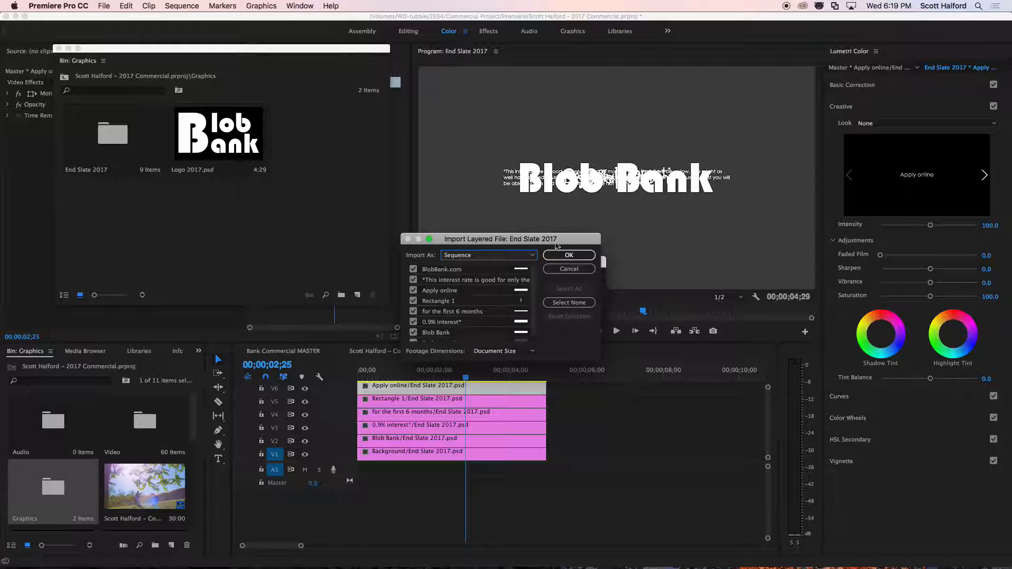
click(569, 255)
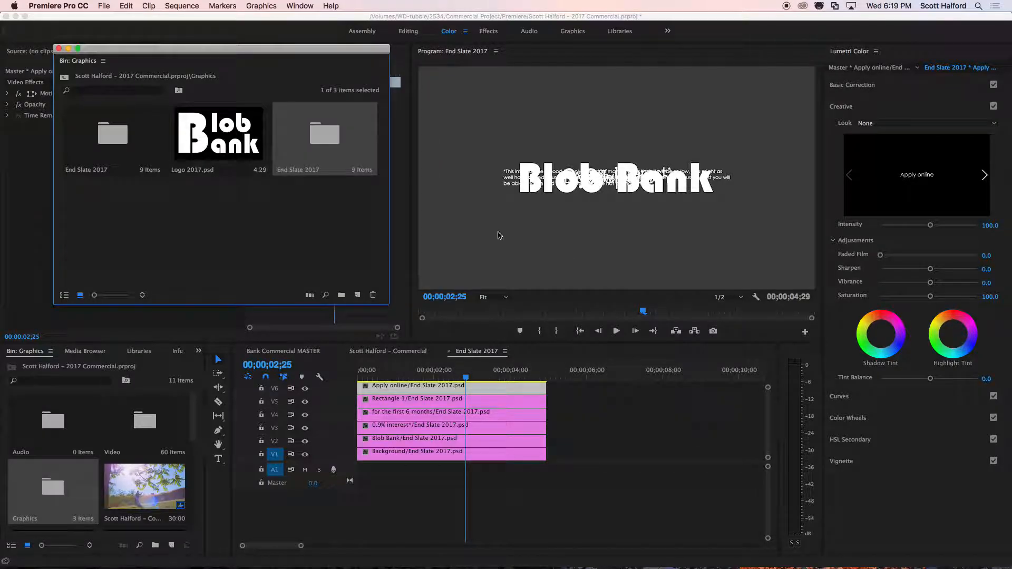
double_click(320, 141)
double_click(93, 248)
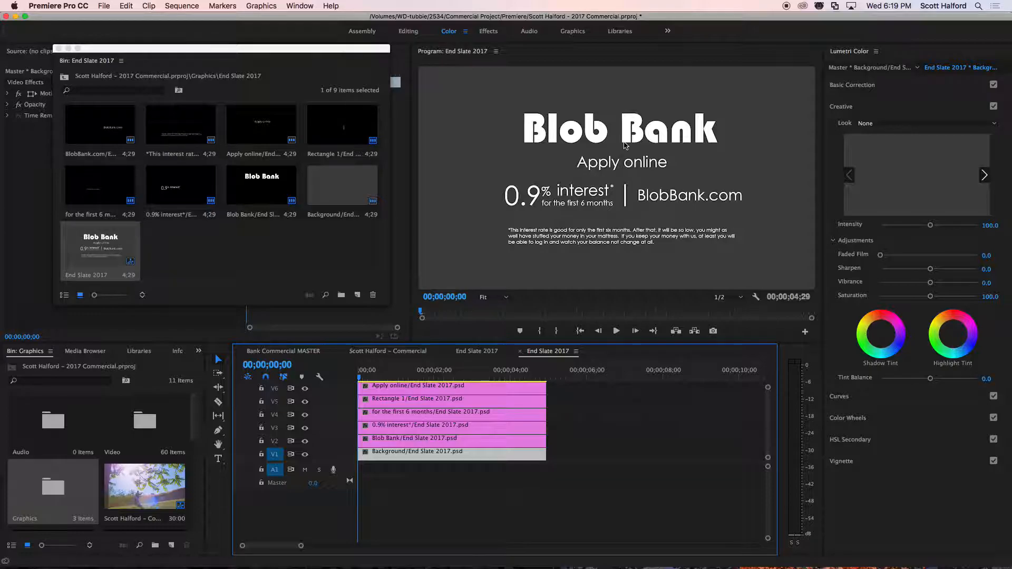
Compare the two End Slate 2017 sequences, then select the Blob Bank clip in the document-size one and uncover its effect settings.
click(480, 351)
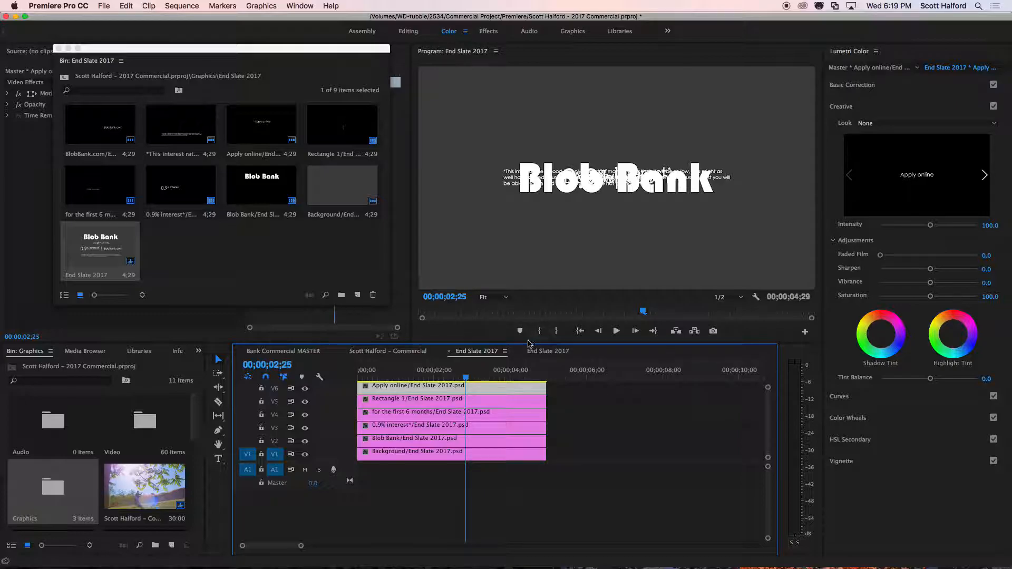
click(543, 351)
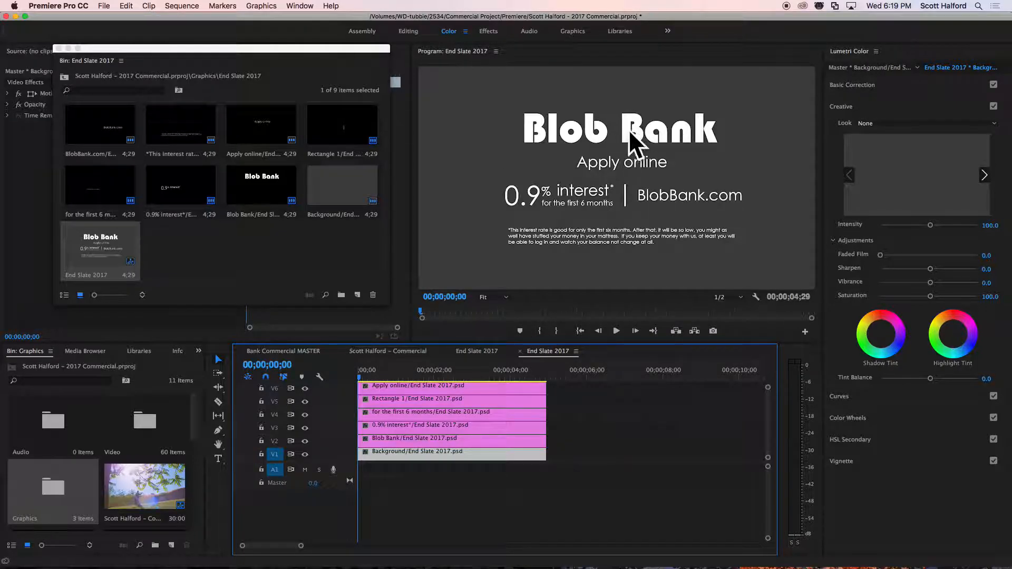
click(432, 440)
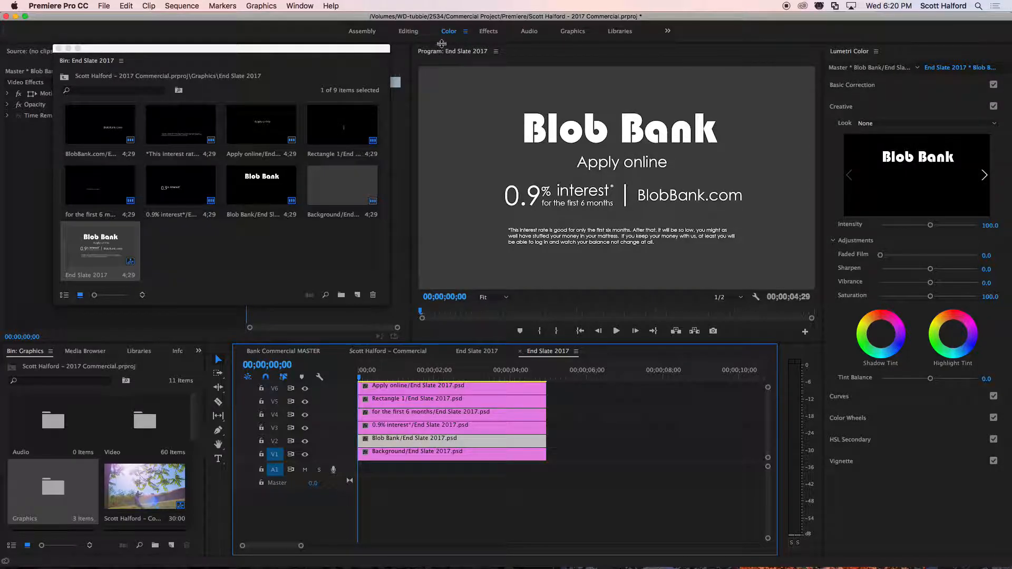
click(59, 48)
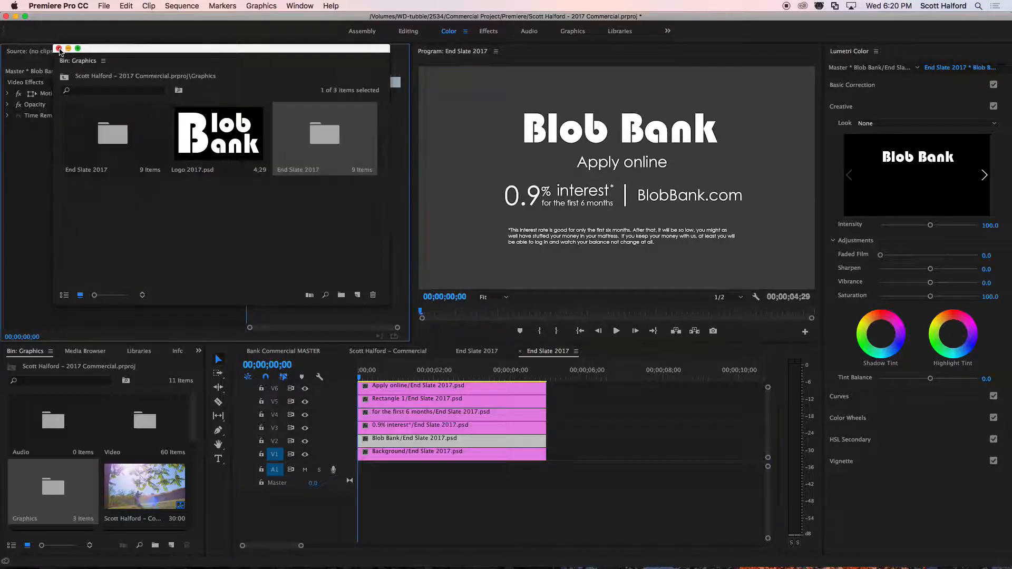
drag(96, 50, 46, 177)
click(69, 137)
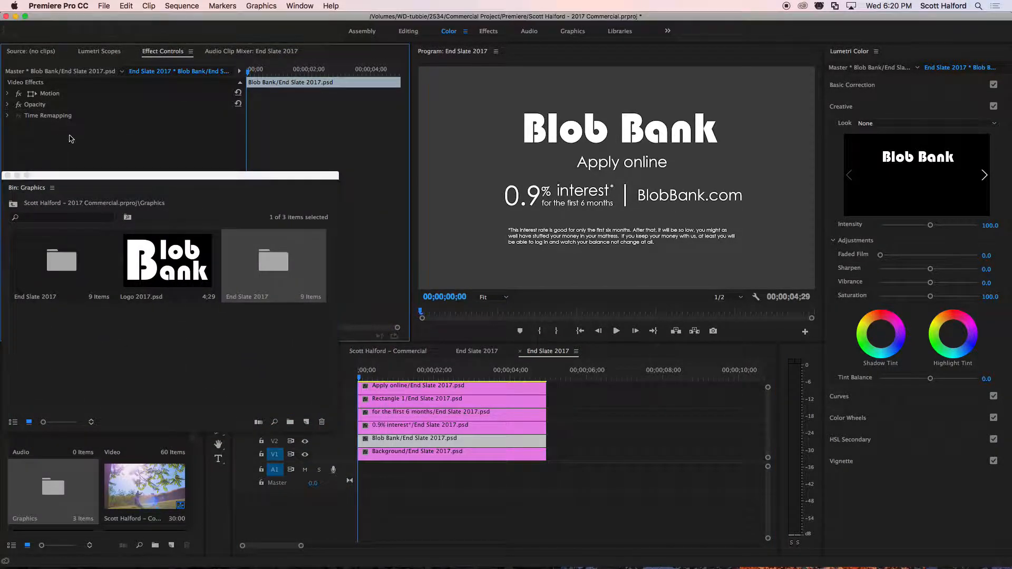
Try scaling the Blob Bank layer by its Motion frame in the document-size sequence, and restore its original size.
click(51, 95)
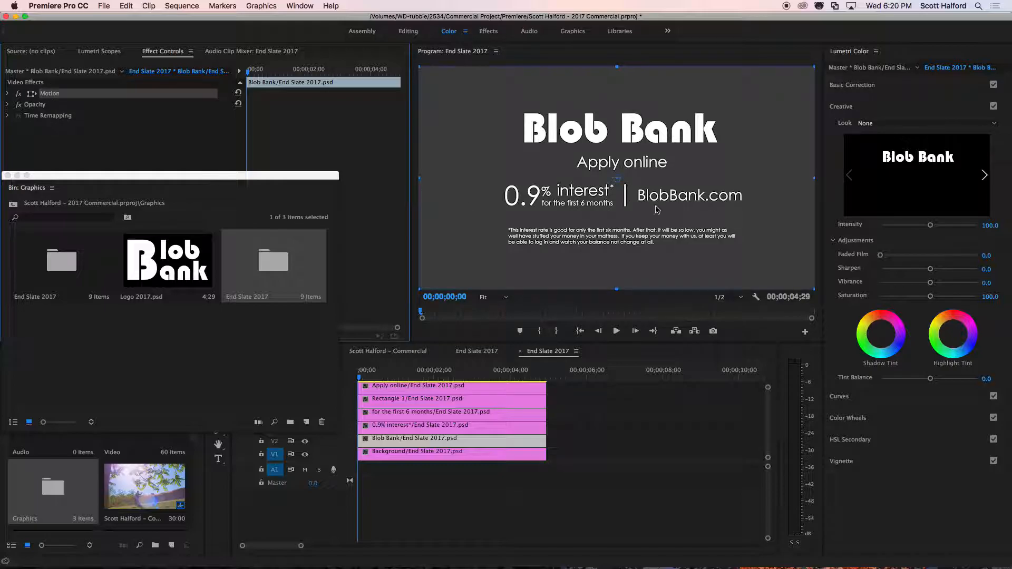
mouse_move(814, 67)
mouse_down()
mouse_move(709, 131)
mouse_move(830, 69)
mouse_move(815, 67)
mouse_up()
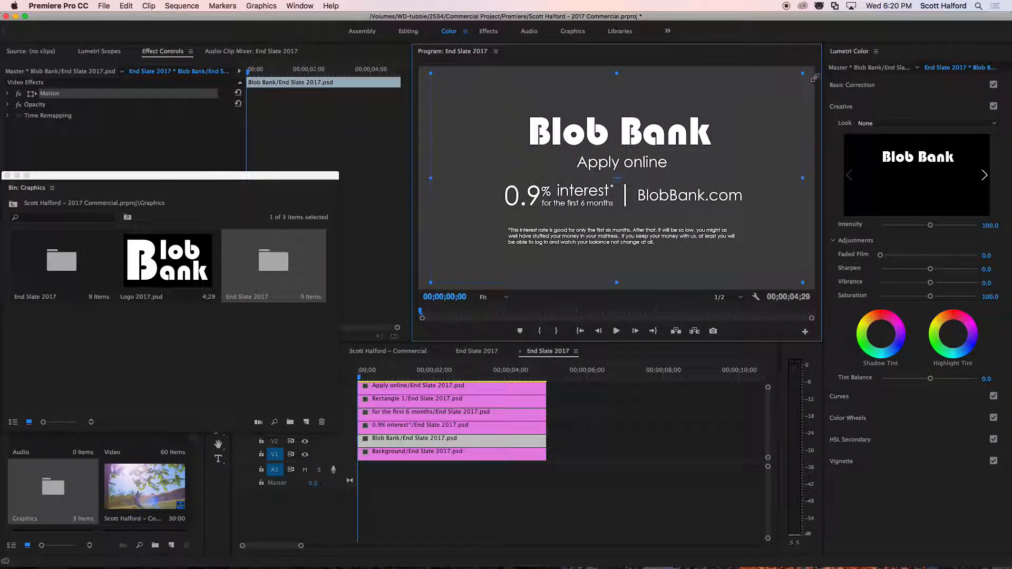
mouse_move(723, 102)
mouse_down()
mouse_move(643, 102)
mouse_move(729, 127)
mouse_move(738, 117)
mouse_move(711, 100)
mouse_move(713, 90)
mouse_move(723, 96)
mouse_up()
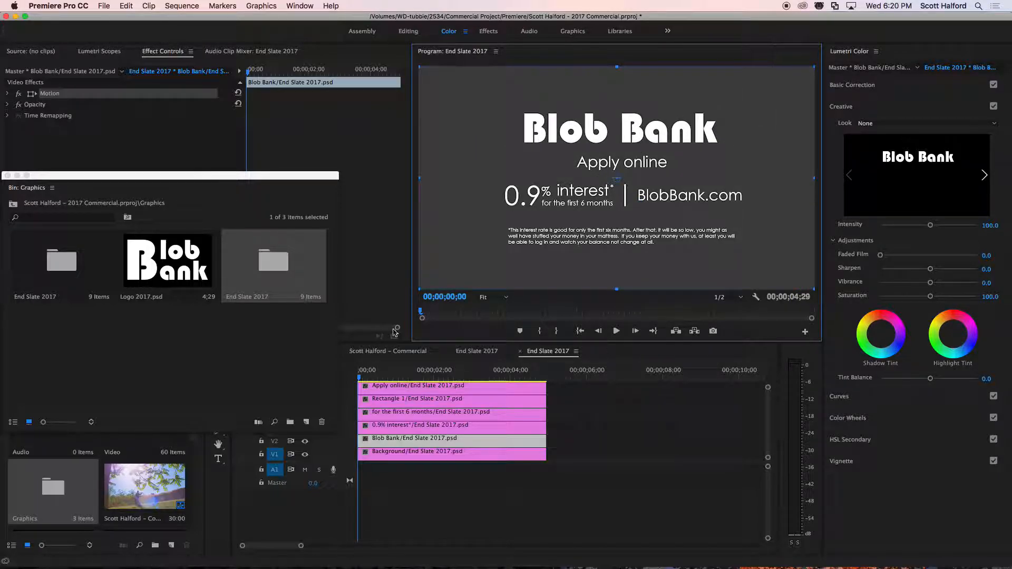
In the other End Slate 2017 sequence, move the Blob Bank layer up to about position 963, 239, above the overlapping text.
click(483, 351)
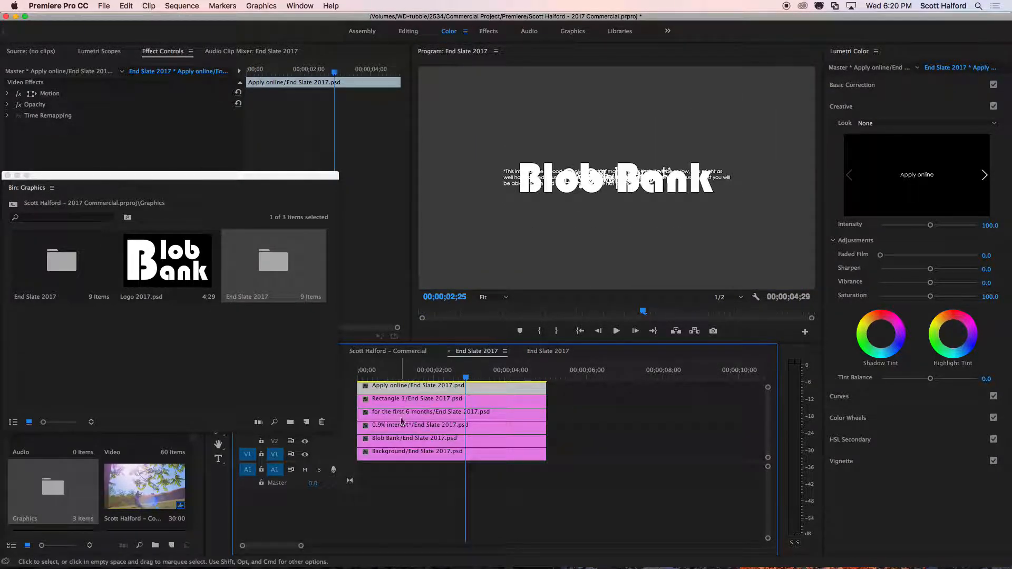
click(389, 446)
click(55, 94)
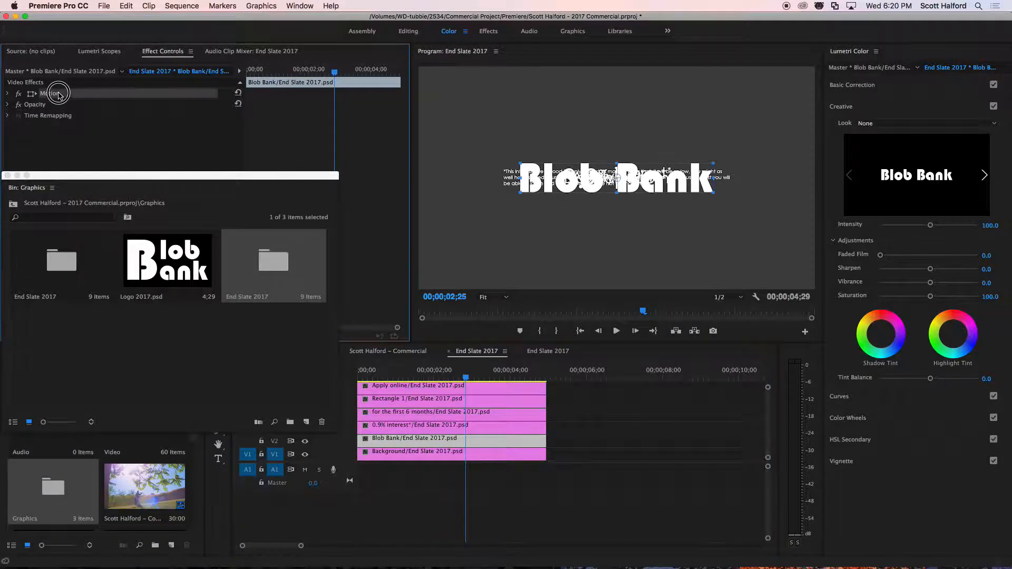
drag(653, 185, 653, 124)
drag(714, 100, 738, 107)
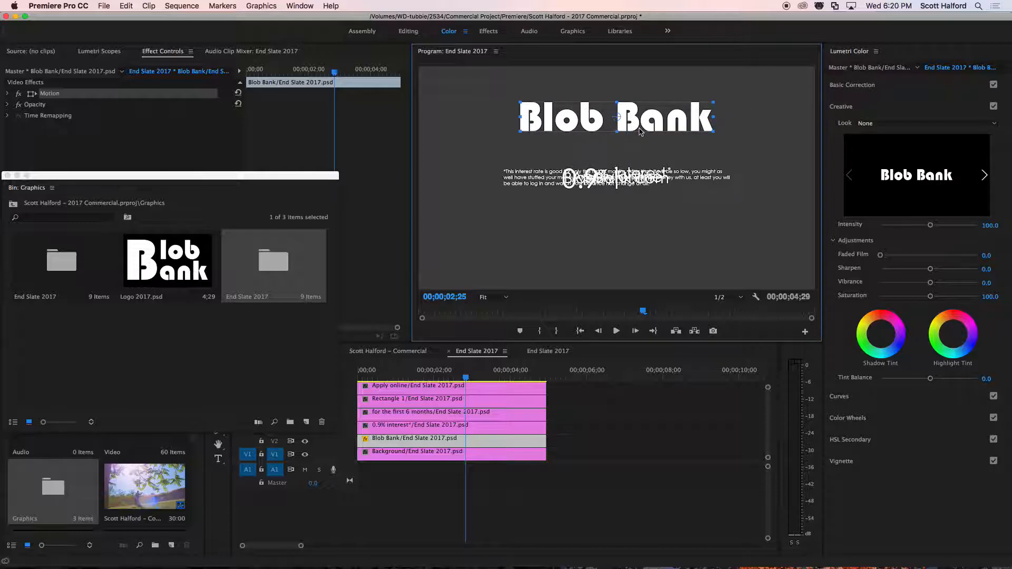
Pull the BlobBank.com, Apply online, 0.9% interest, six-months and disclaimer layers apart into separate places on the slate.
click(629, 185)
drag(629, 190, 696, 205)
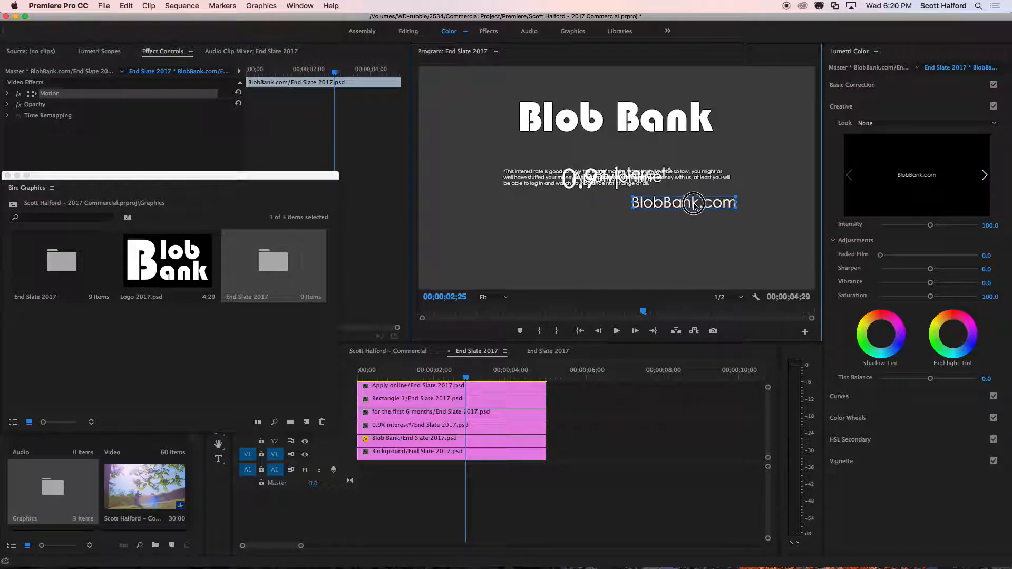
click(585, 193)
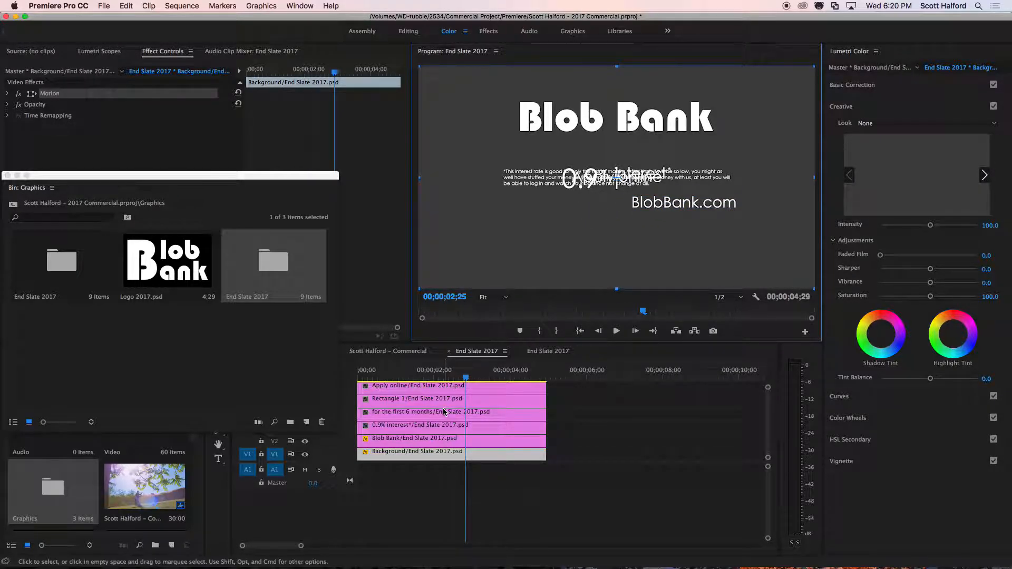
click(447, 387)
click(48, 94)
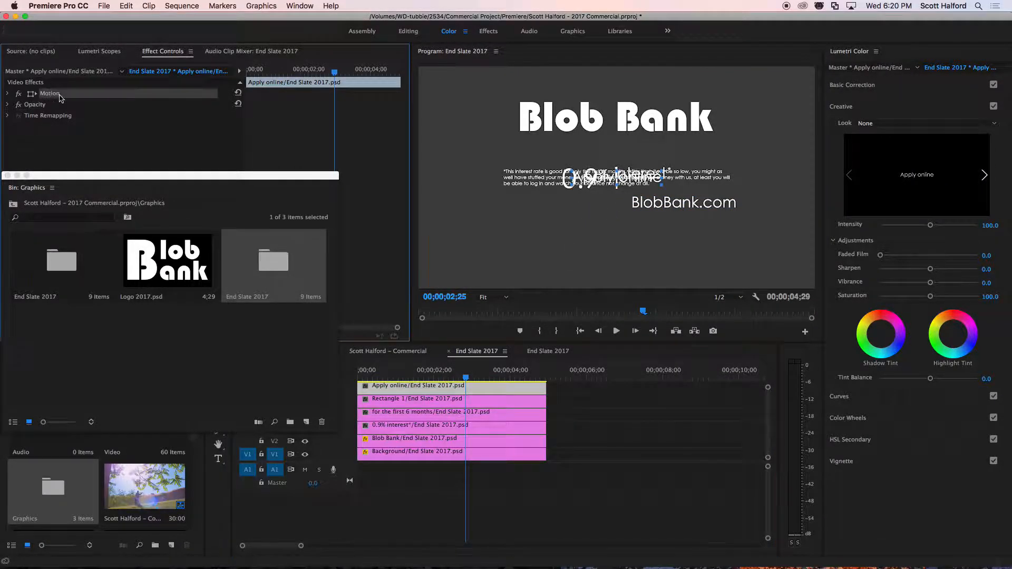
drag(590, 181, 607, 200)
Place the vertical divider to the right of the 0.9% interest text and align BlobBank.com beside it.
click(615, 173)
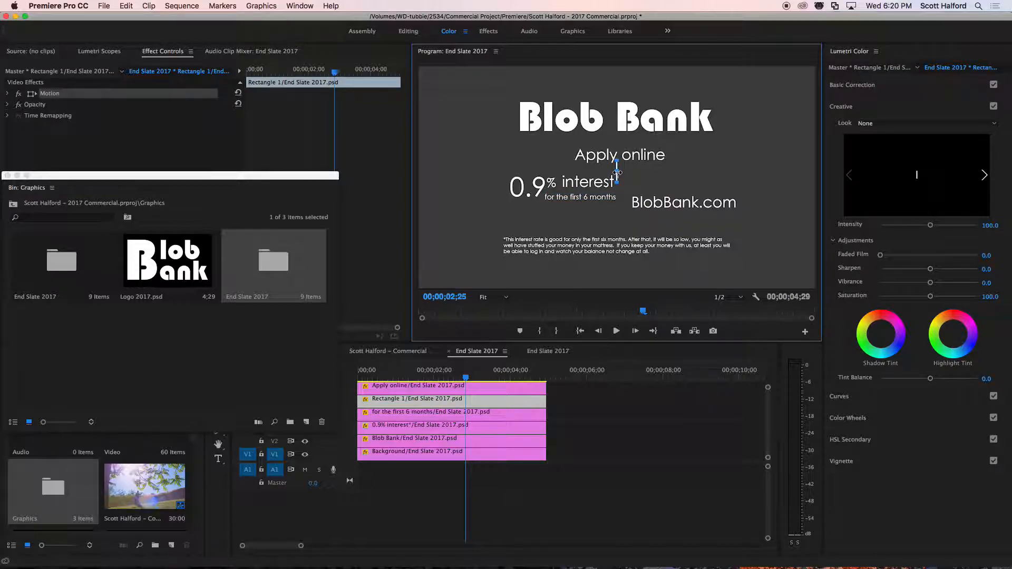
drag(616, 171, 654, 191)
click(649, 201)
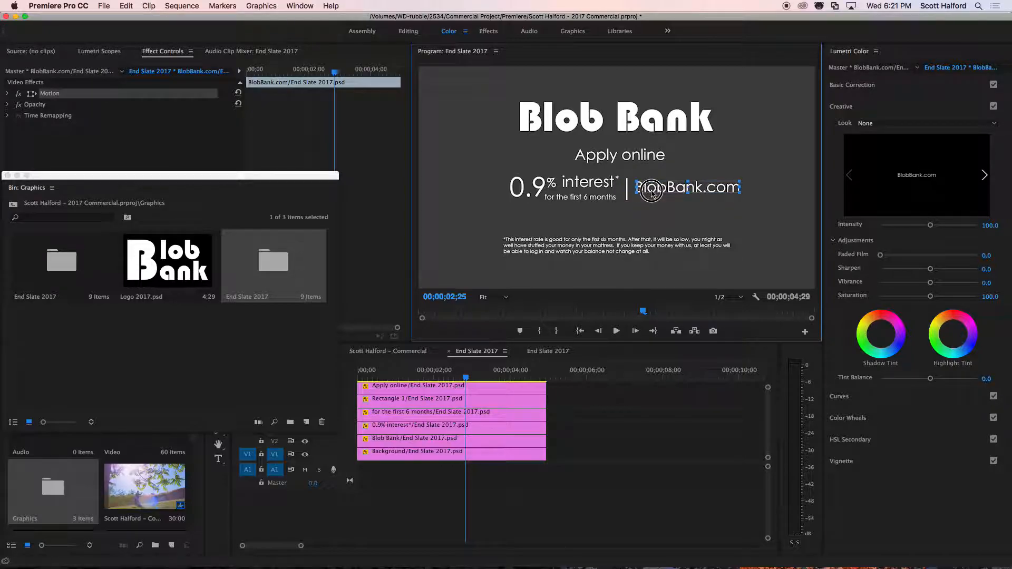
Inspect the Apply online and Rectangle 1 clips in the timeline, and close the floating Graphics bin.
click(477, 389)
click(480, 403)
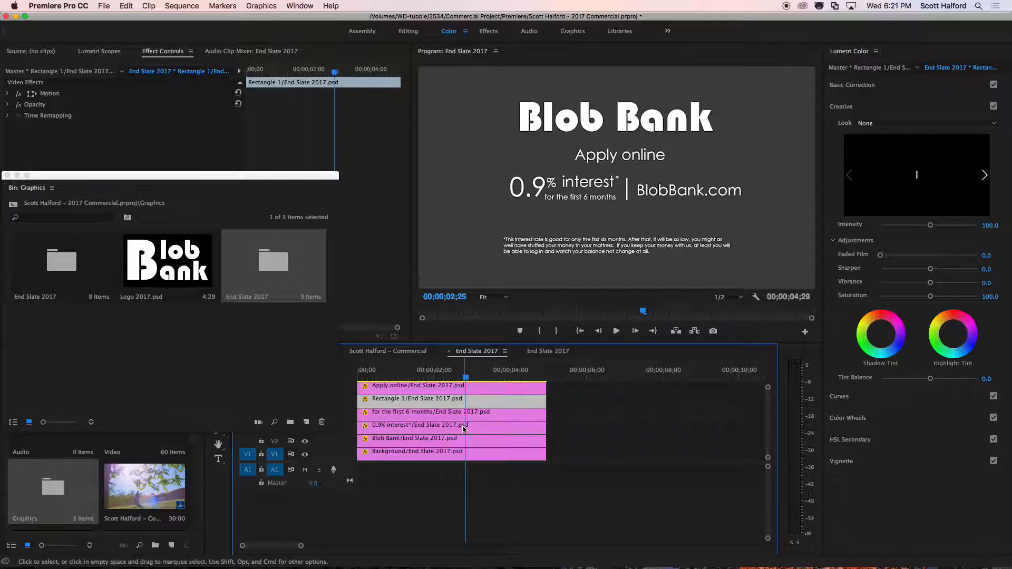
click(494, 391)
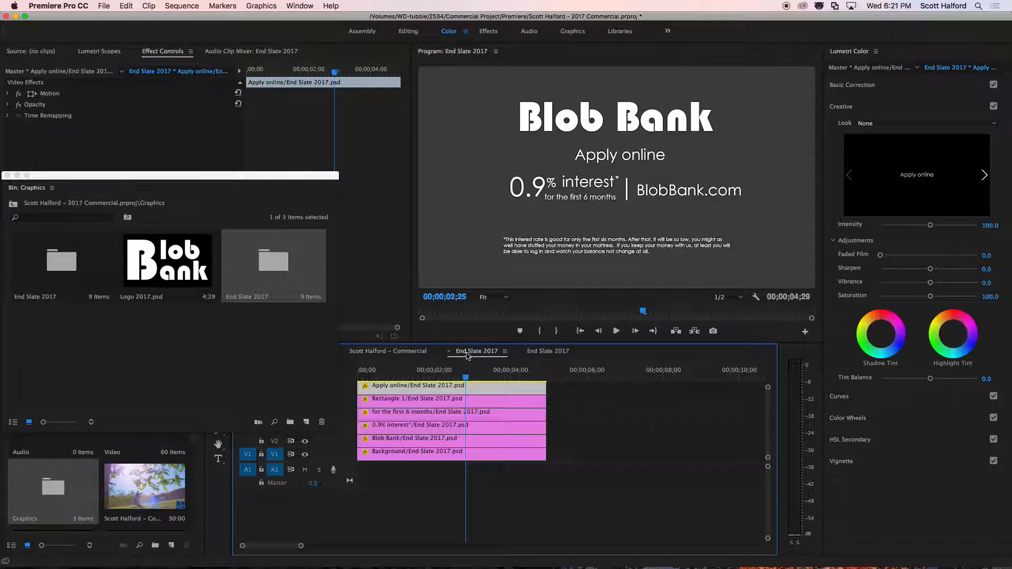
click(7, 175)
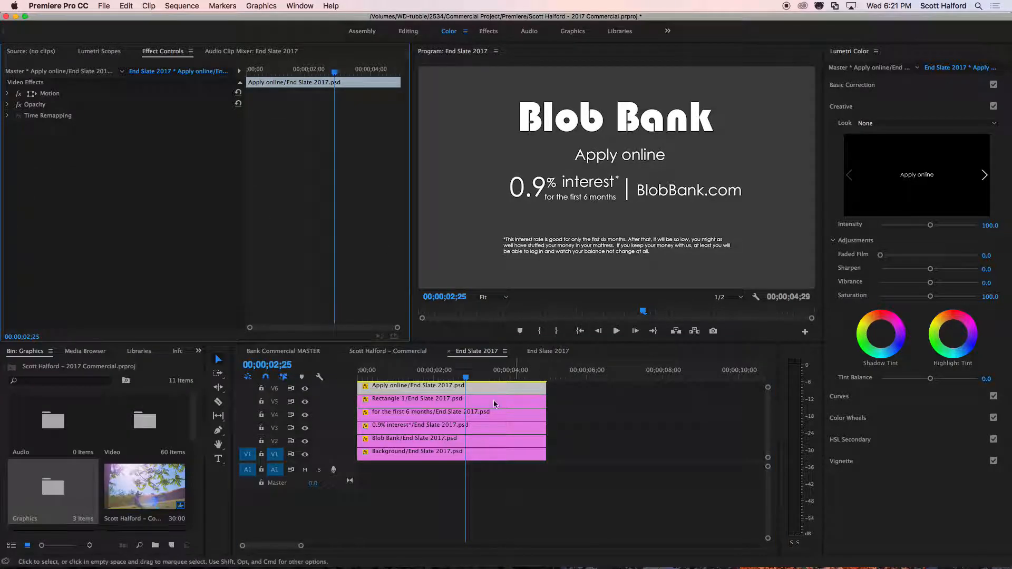
Reposition the Apply online layer to 989.4, 439.0 in its Motion settings and try enlarging its scale to 177.
click(483, 389)
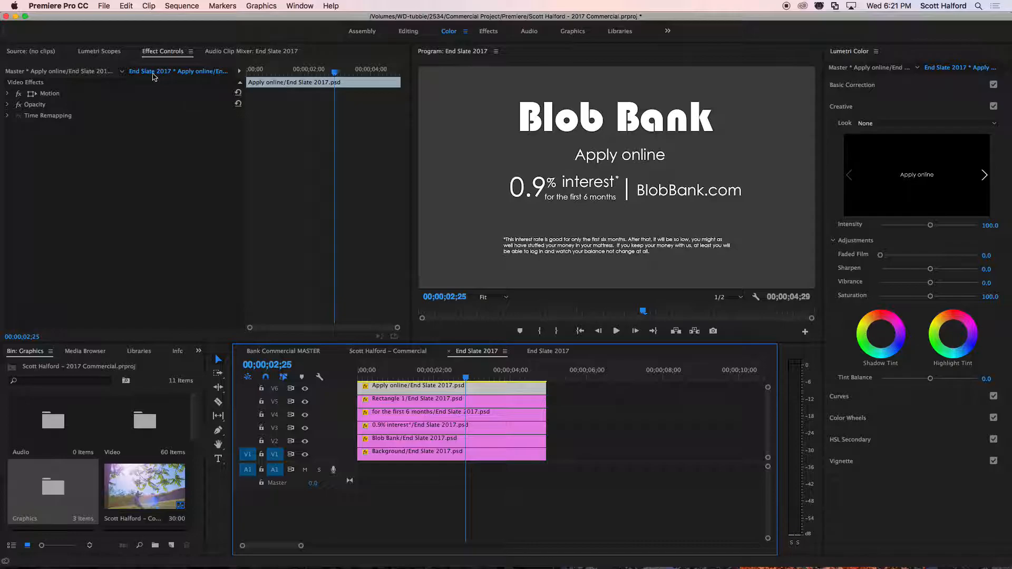
click(162, 54)
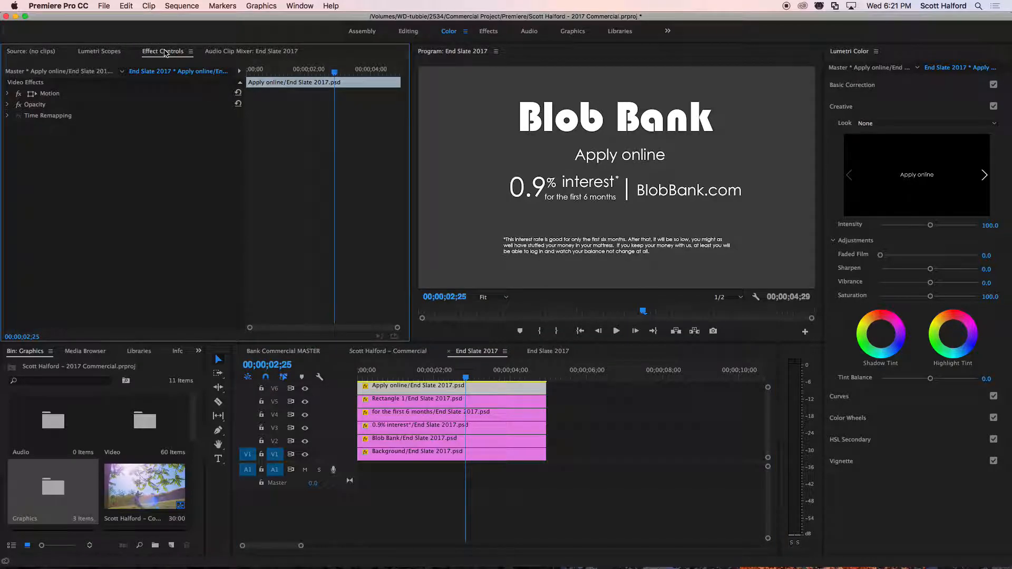
click(52, 95)
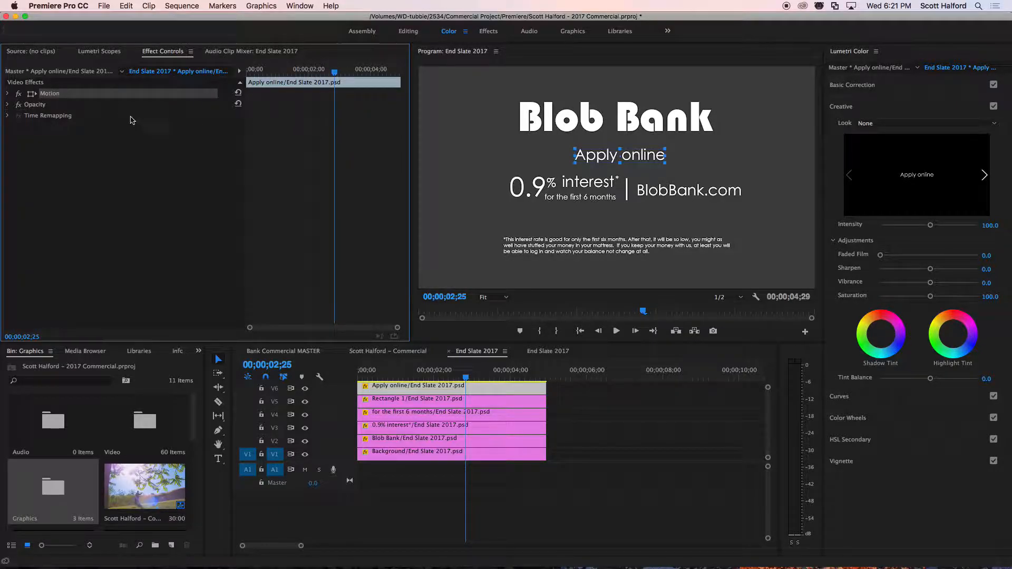
mouse_move(641, 154)
mouse_down()
mouse_move(488, 153)
mouse_move(671, 154)
mouse_move(638, 154)
mouse_up()
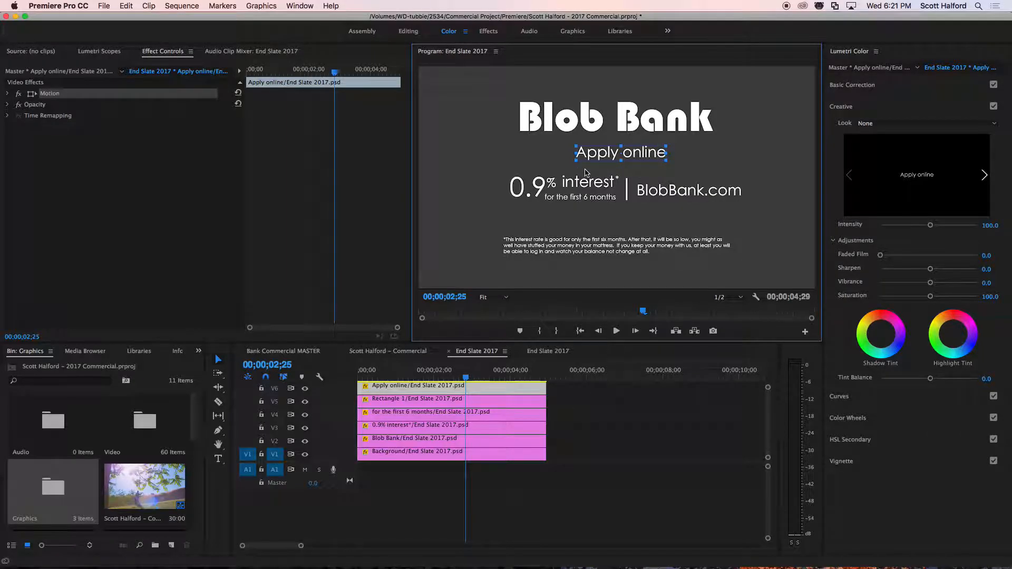
click(51, 95)
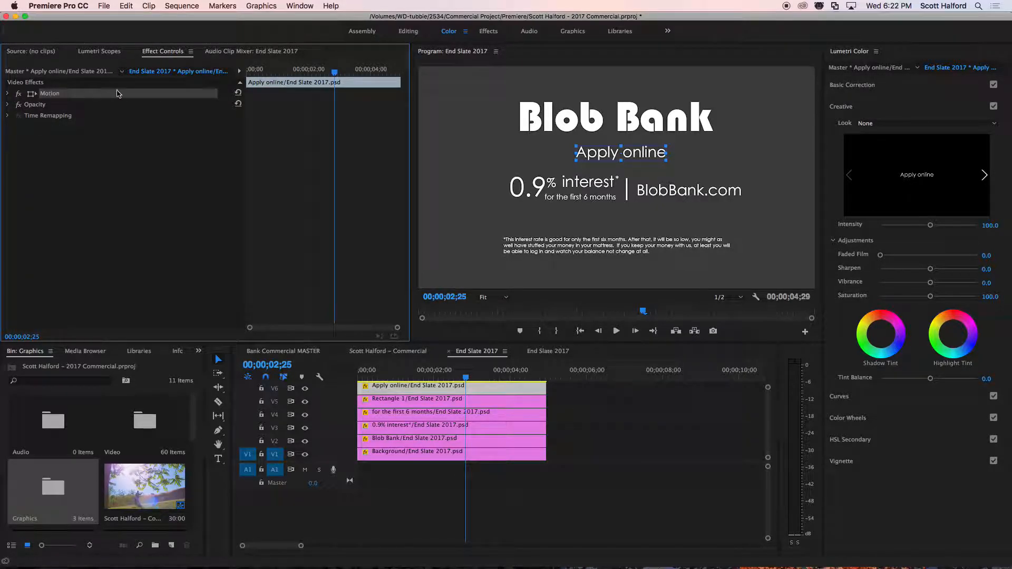
click(8, 93)
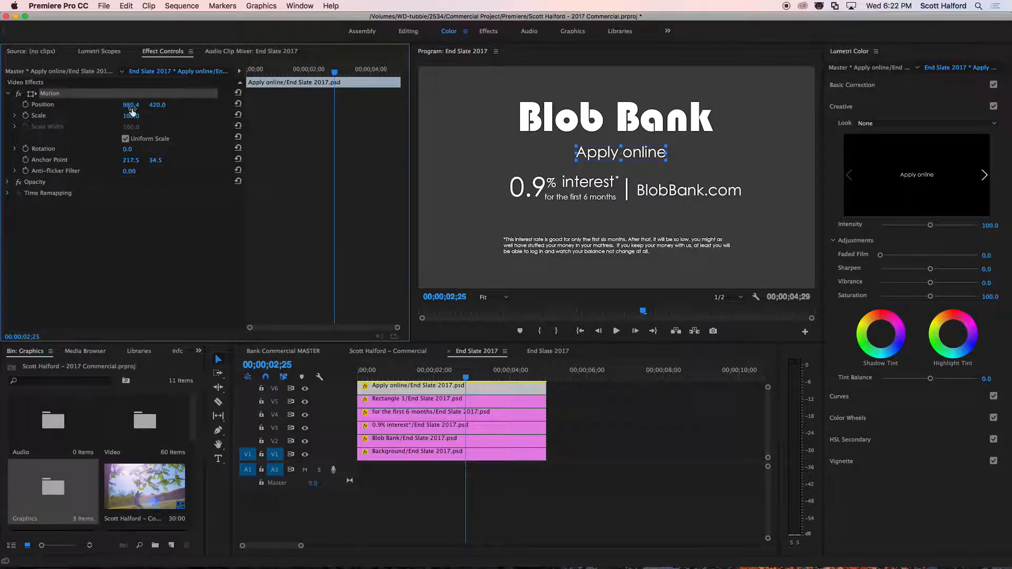
drag(130, 104, 171, 116)
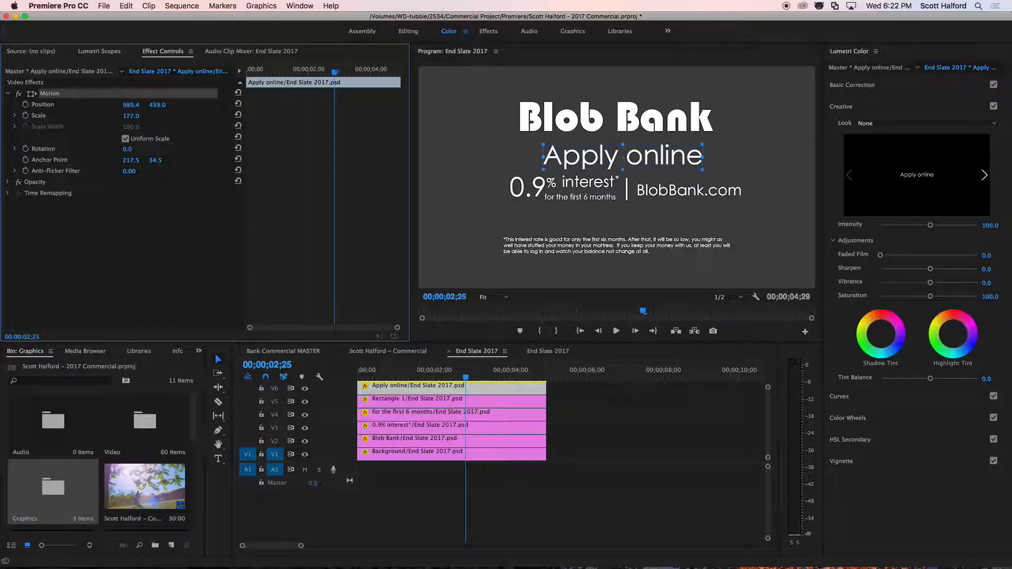
Undo the enlargement of the Apply online layer, then try a scale of 50 and undo that too.
key(super+z)
click(129, 116)
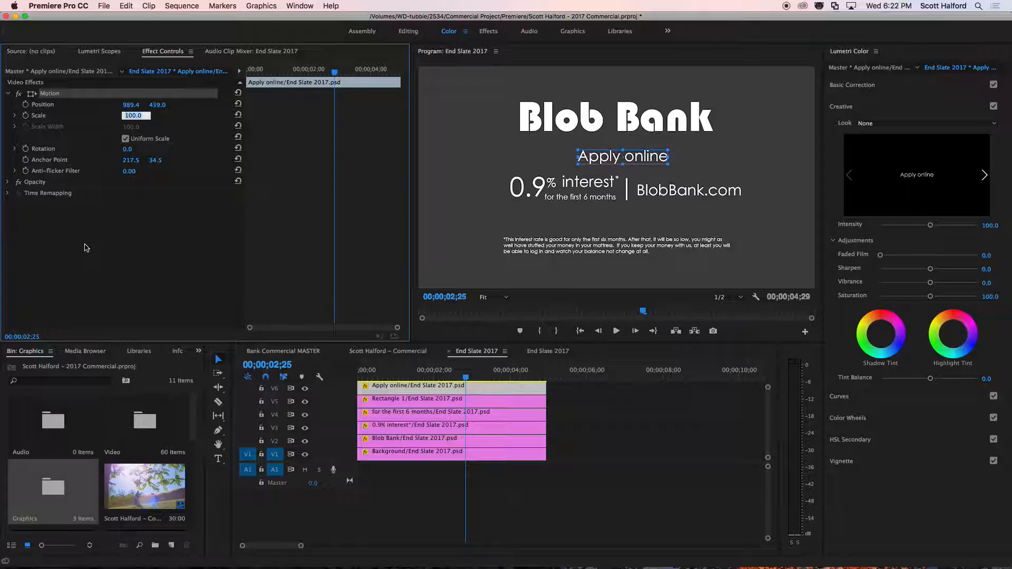
text(50)
key(Return)
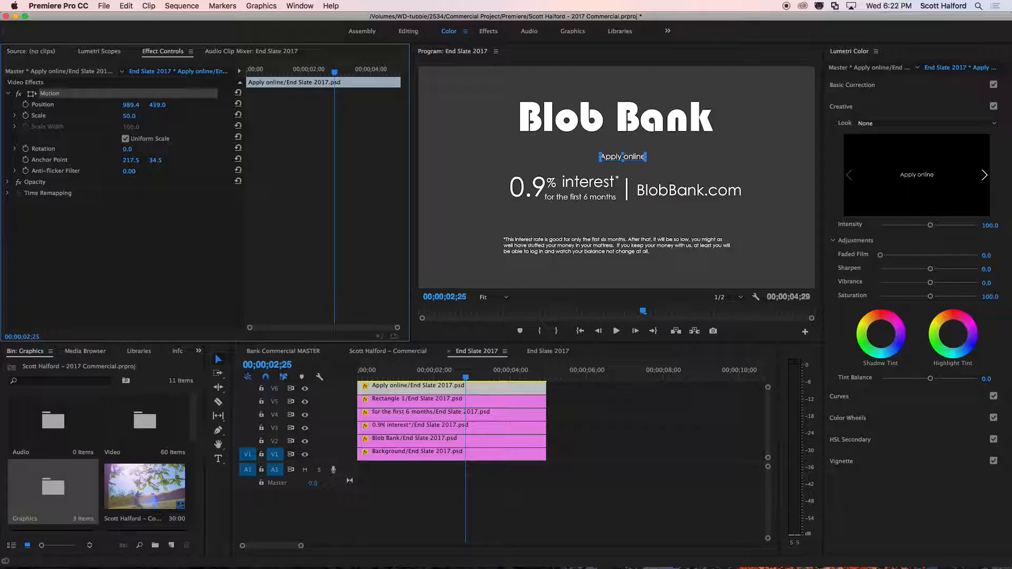
key(super+z)
click(103, 232)
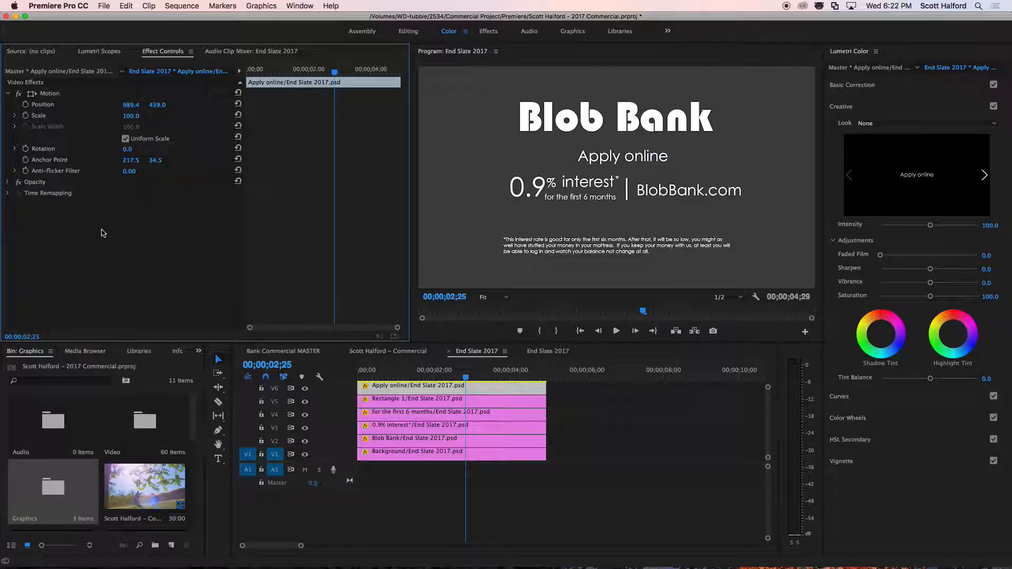
Try rotating the Apply online layer and undo the rotation, keeping its Motion effect selected.
drag(126, 150, 106, 150)
key(super+z)
click(85, 92)
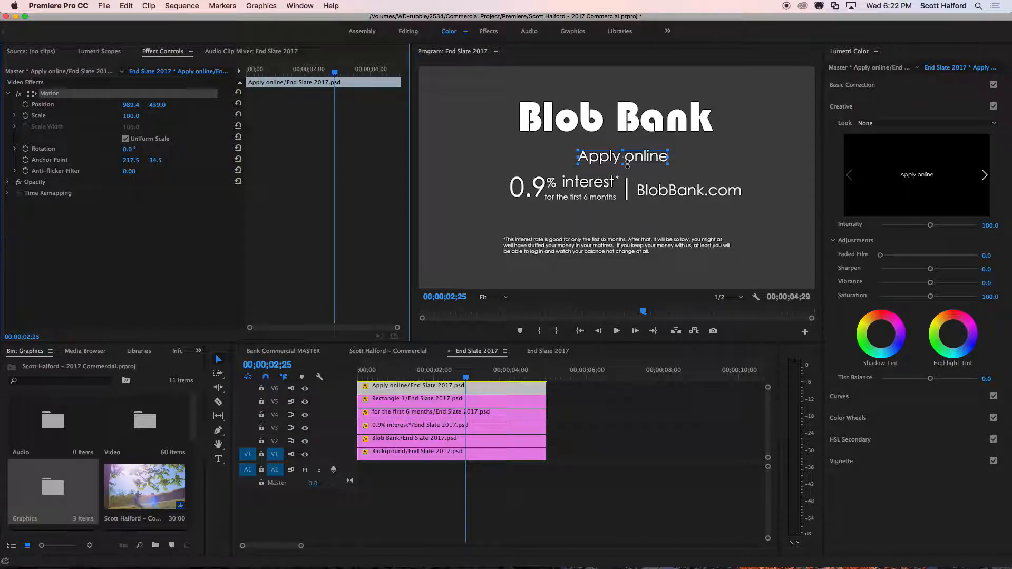
Try rotating the Blob Bank layer with its anchor point shifted to 933.5, 71.0, and undo those changes.
click(619, 125)
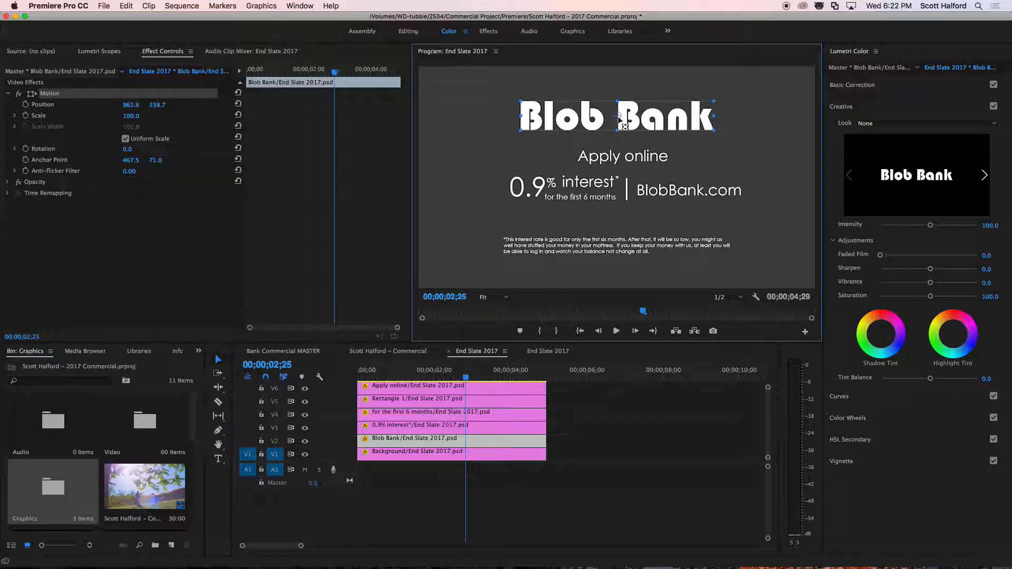
click(127, 150)
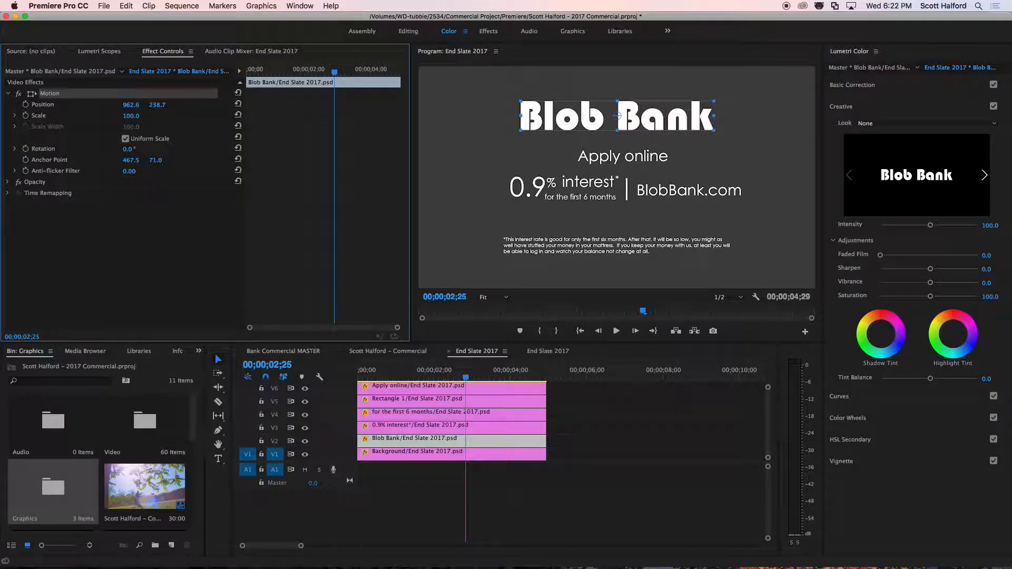
drag(127, 150, 374, 160)
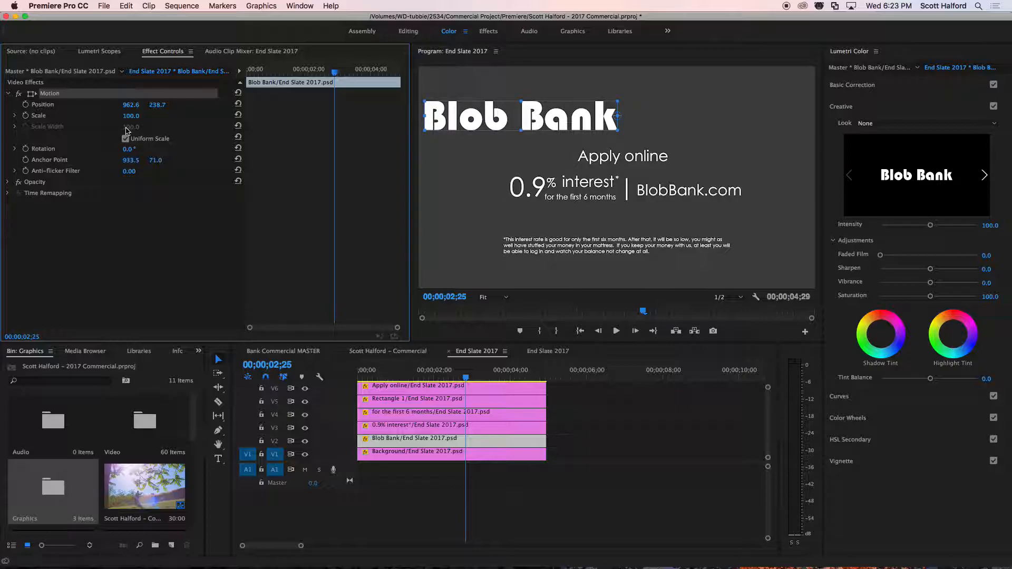
mouse_move(129, 153)
mouse_down()
mouse_move(316, 152)
mouse_move(121, 153)
mouse_up()
key(super+z)
key(super+z)
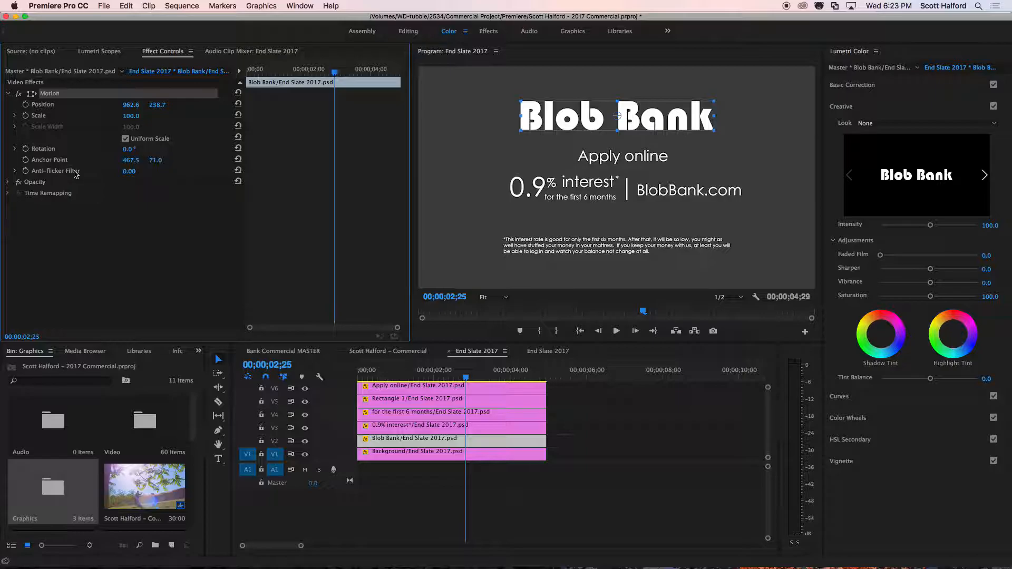
Move the Blob Bank layer slightly higher in the frame, to about position 963, 221.
click(640, 122)
drag(639, 121, 640, 118)
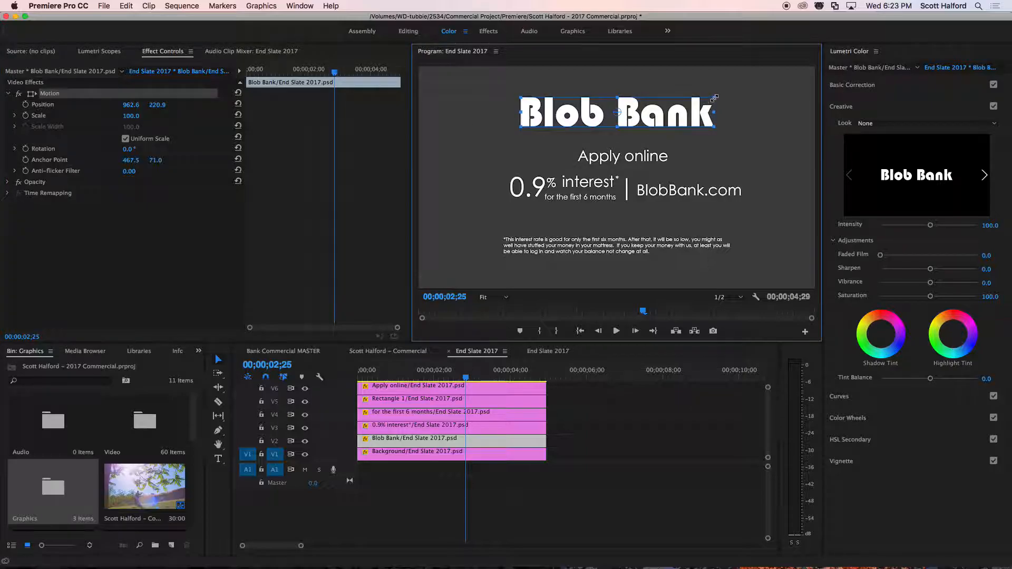
Try enlarging the Blob Bank layer to a scale of 139.6 and shifting it to about 802, 193, and undo both changes.
drag(714, 98, 750, 90)
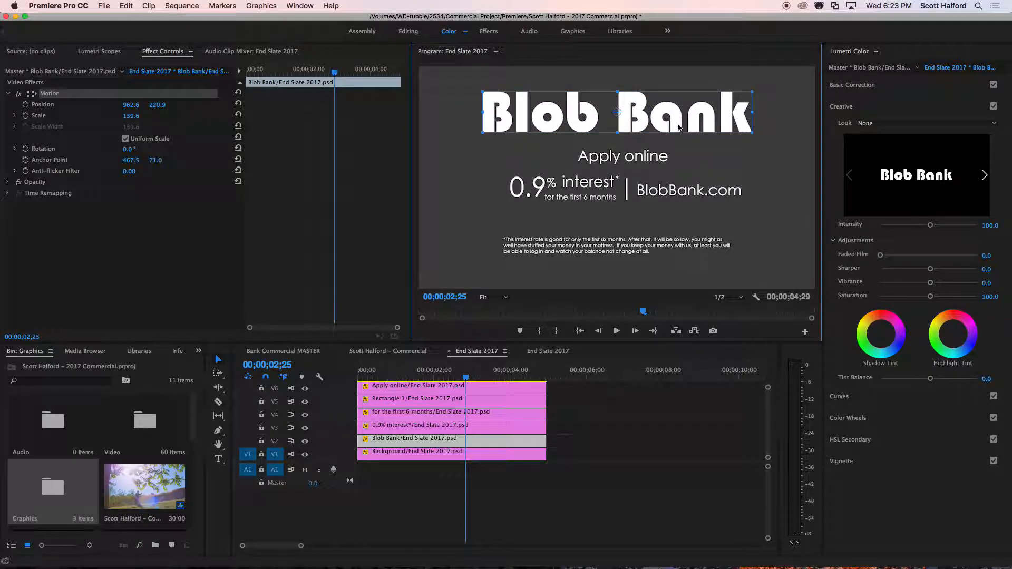
drag(678, 120, 641, 113)
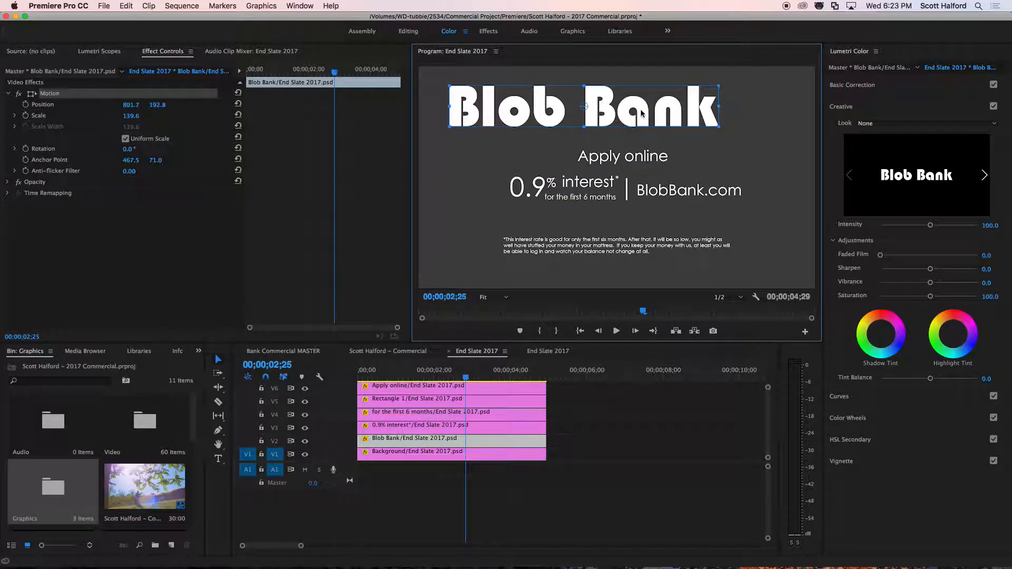
key(super+z)
key(super+z)
key(super+z)
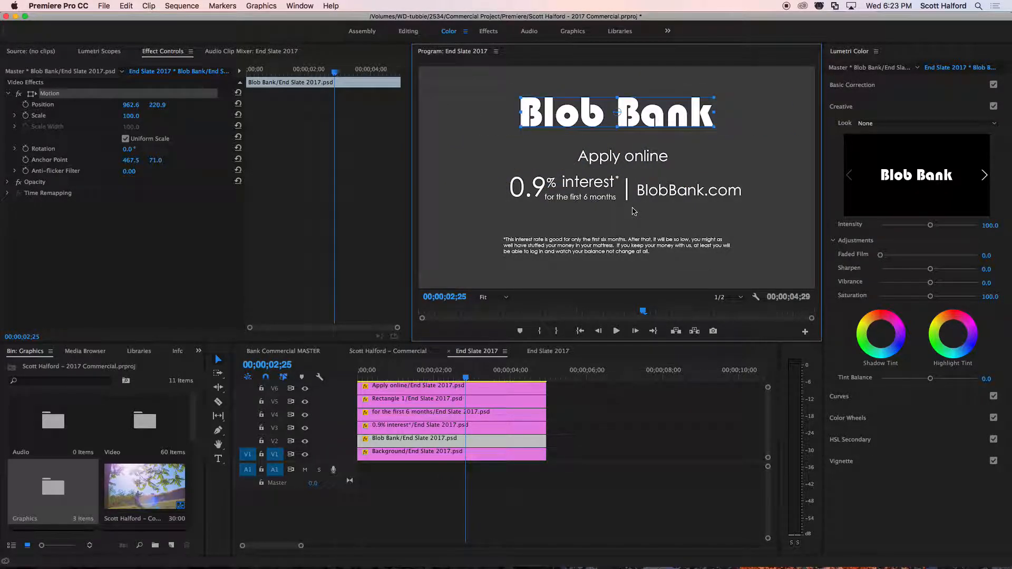
Fine-tune the slate text directly in the frame, moving Blob Bank to about 963, 216, the 0.9% interest text slightly lower, and BlobBank.com to about 1312, 596.
click(631, 157)
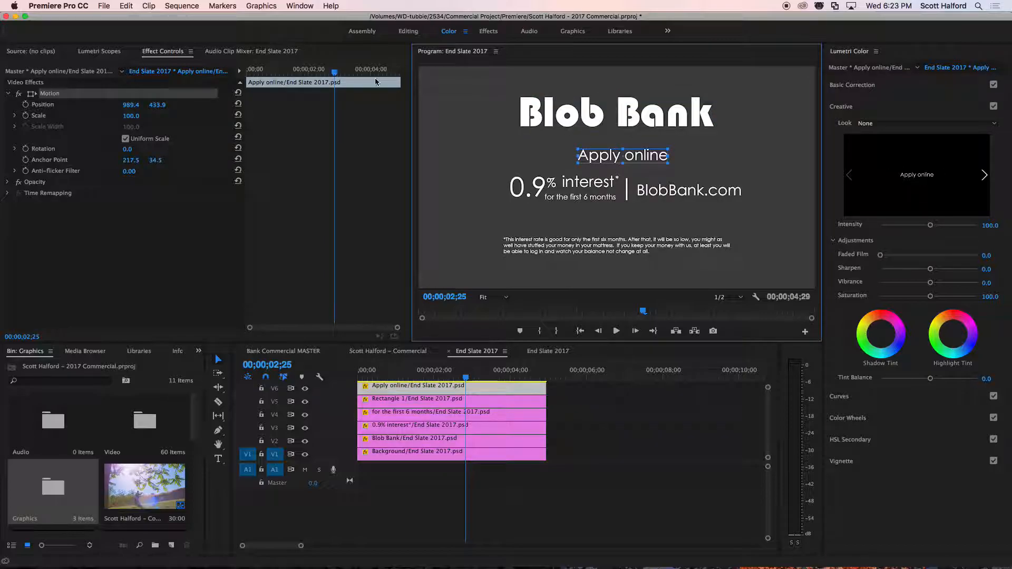
click(627, 117)
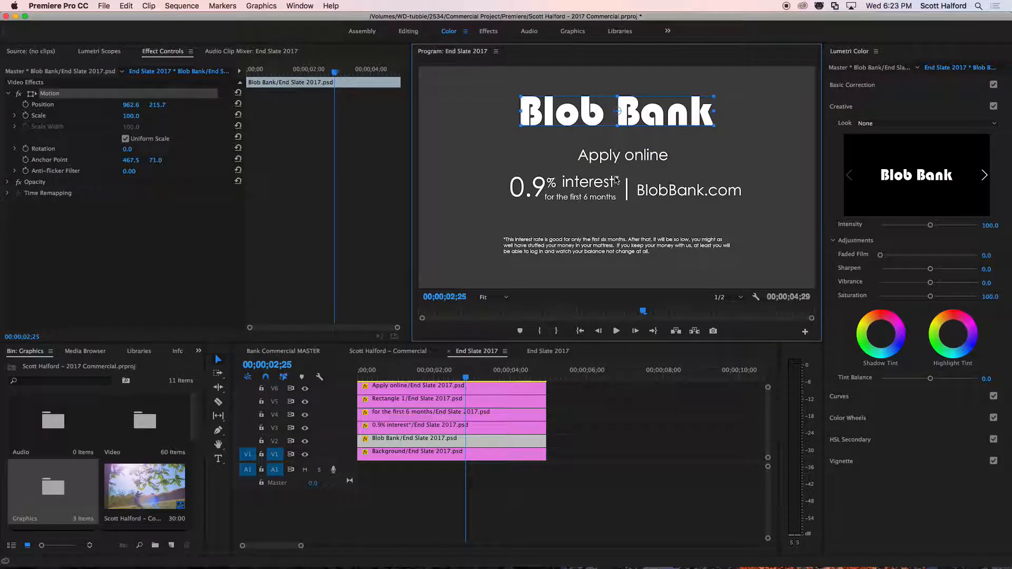
click(580, 190)
drag(536, 192, 538, 191)
click(664, 193)
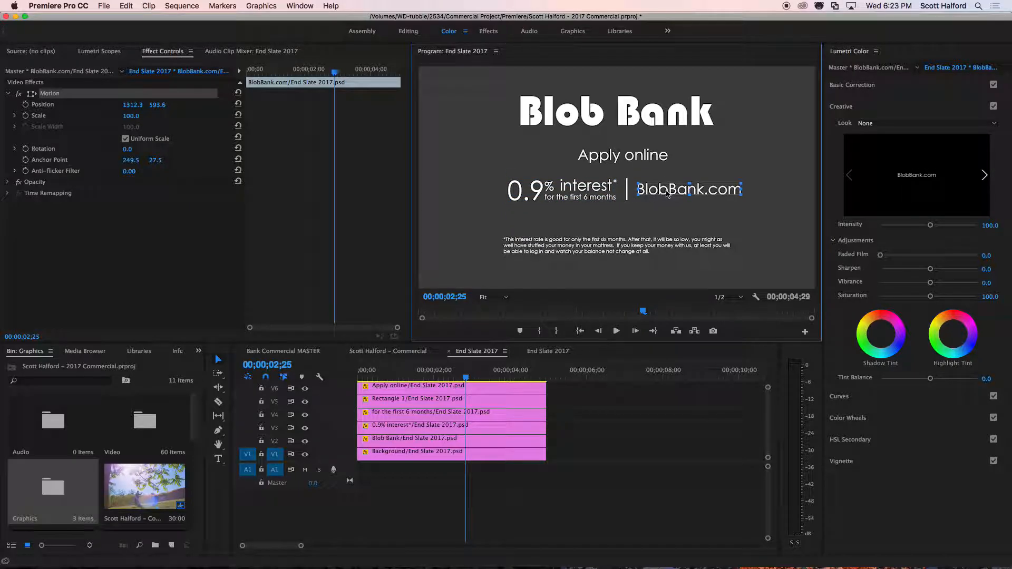
drag(665, 195, 665, 193)
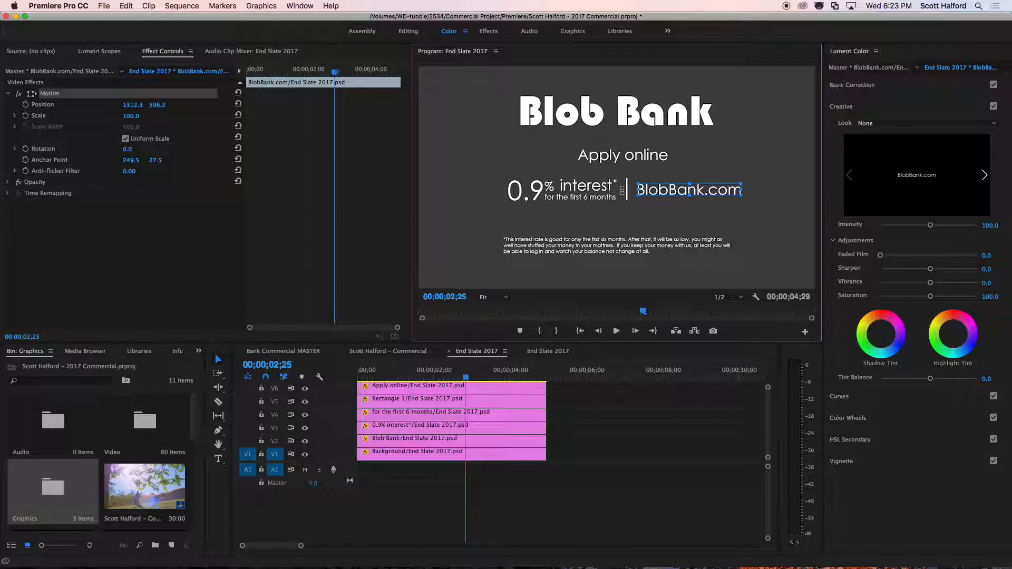
Move the Apply online layer slightly sideways and upward in the frame, to about position 1011, 426.
click(628, 157)
click(641, 154)
drag(641, 153, 649, 157)
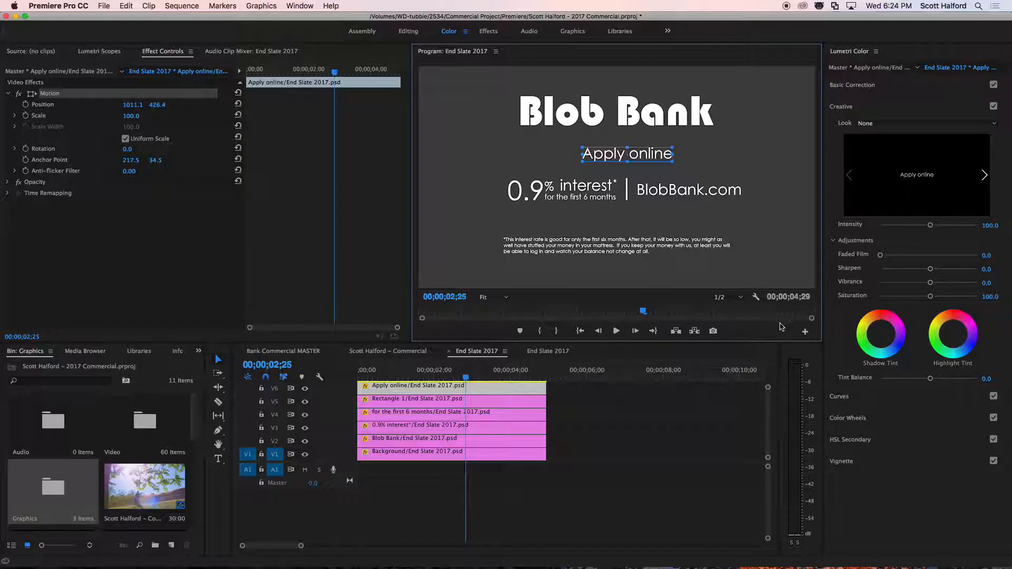
Add the Safe Margins control to the Program Monitor's transport bar and turn the safe margins overlay on.
click(805, 332)
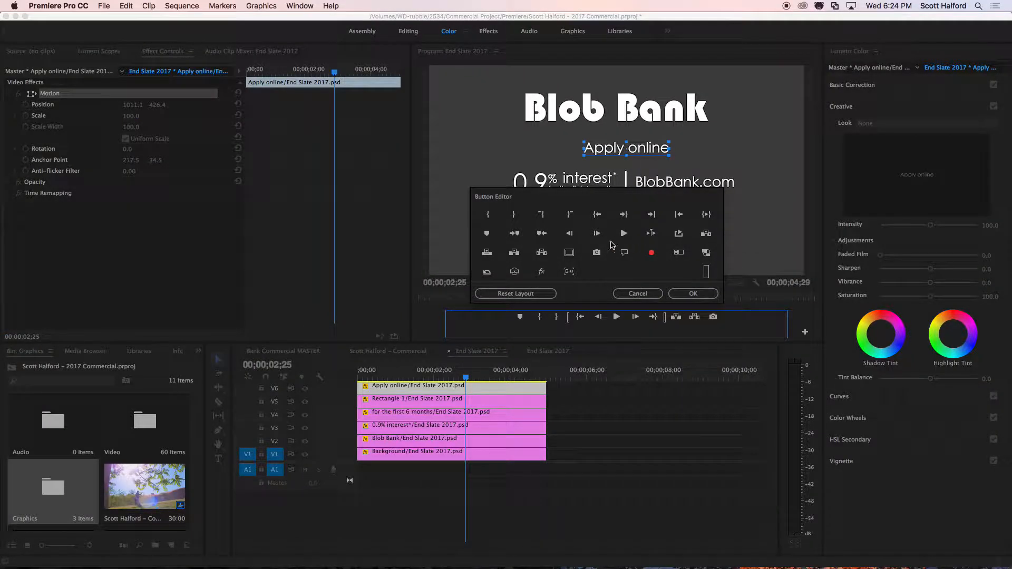
drag(568, 252, 732, 317)
click(692, 293)
click(732, 331)
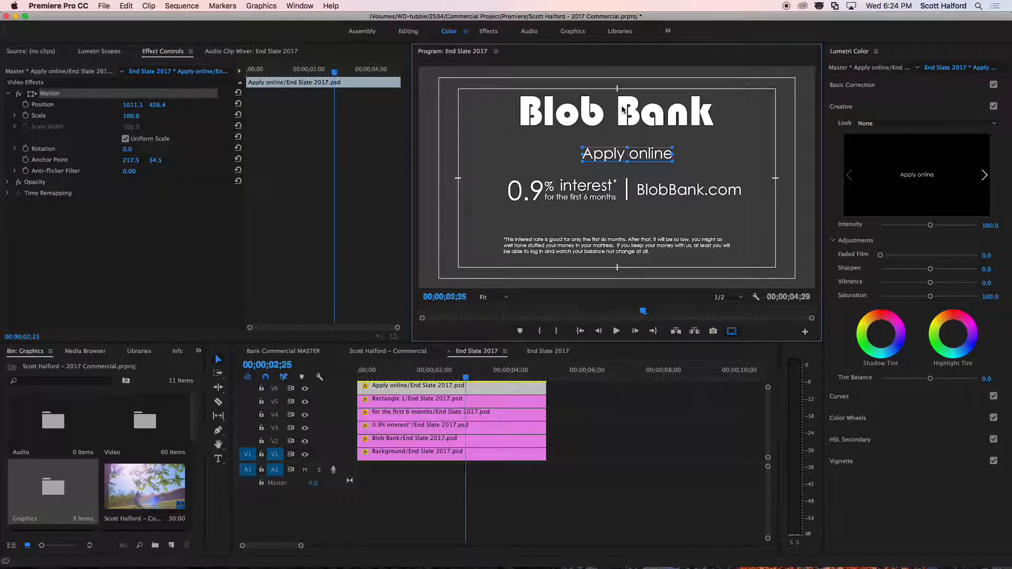
Lower the Blob Bank layer inside the inner safe margin and move the Apply online layer to about 975, 424.
click(622, 109)
drag(627, 113, 629, 117)
click(636, 156)
drag(655, 155, 648, 156)
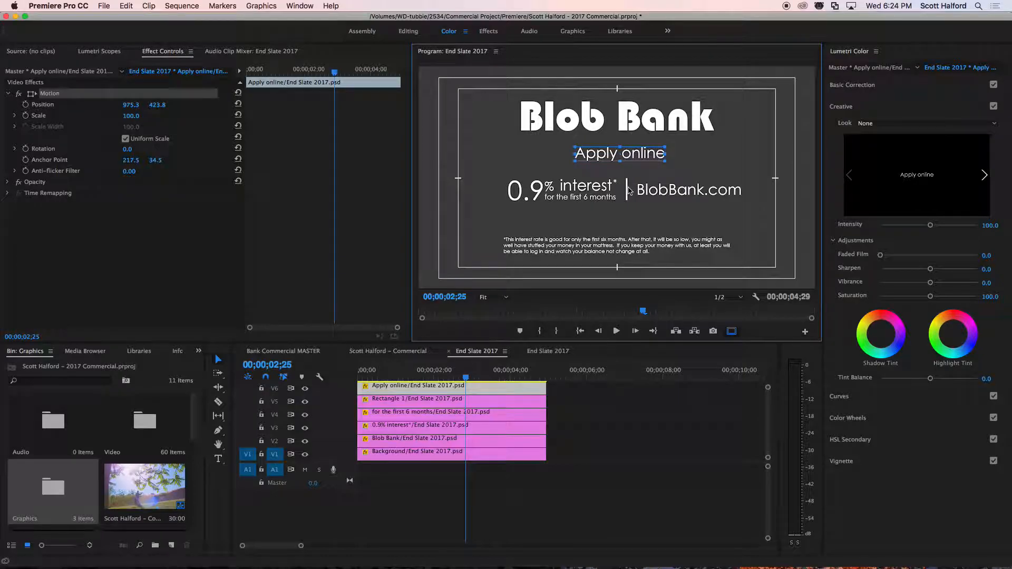
Nudge the small "for the first 6 months" text and place the 0.9% interest layer at about 705, 597.
click(596, 197)
drag(567, 201, 566, 191)
click(571, 192)
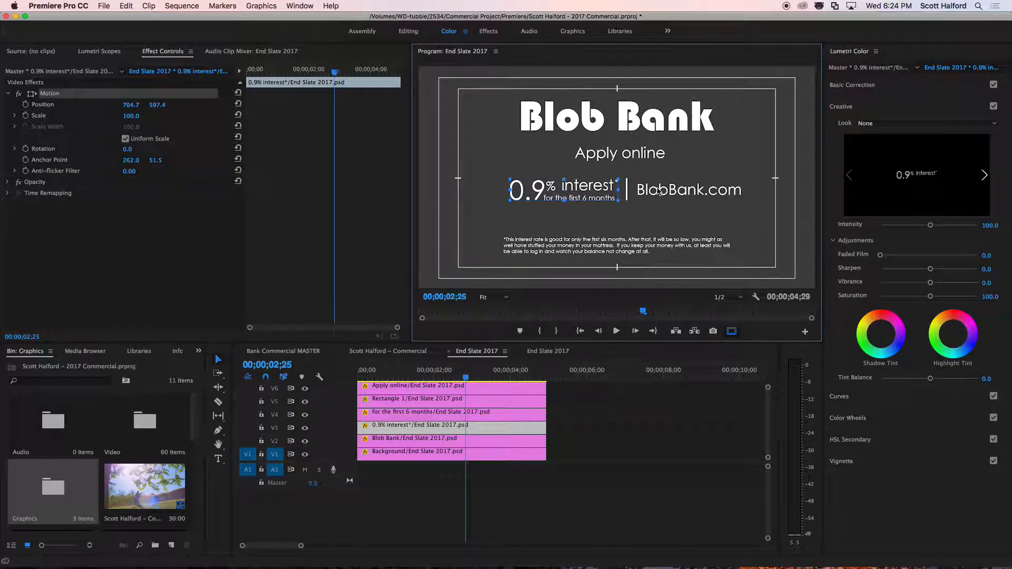
Check the BlobBank.com layer's placement and lower the disclaimer text to about 963, 913, just inside the inner safe margin.
click(660, 192)
drag(659, 191, 661, 194)
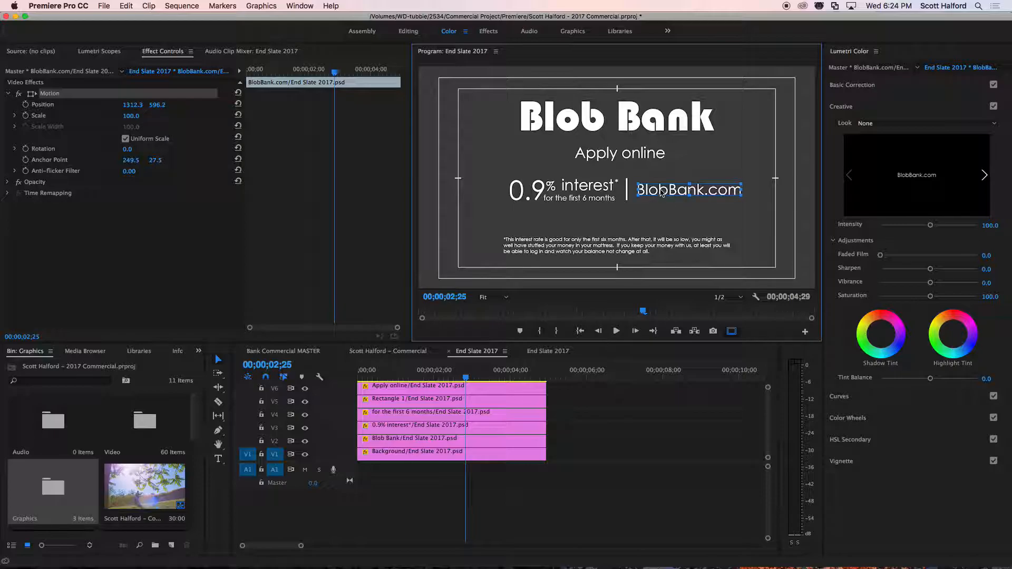
mouse_move(602, 250)
mouse_down()
mouse_move(604, 232)
mouse_move(605, 258)
mouse_up()
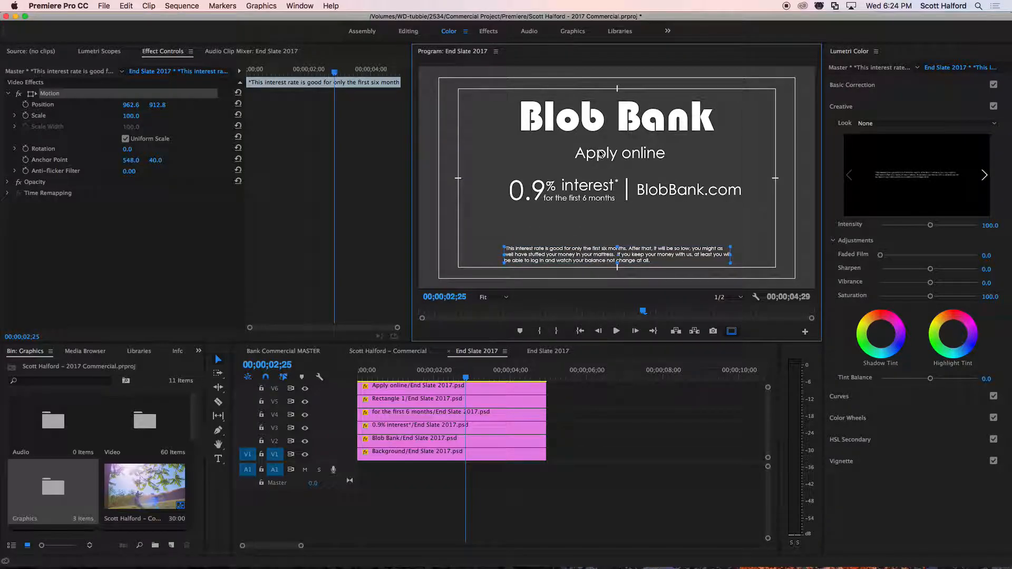
Try selecting the Apply online, Rectangle 1 and "for the first 6 months" clips together to adjust them as a group.
click(494, 391)
shift+click(488, 400)
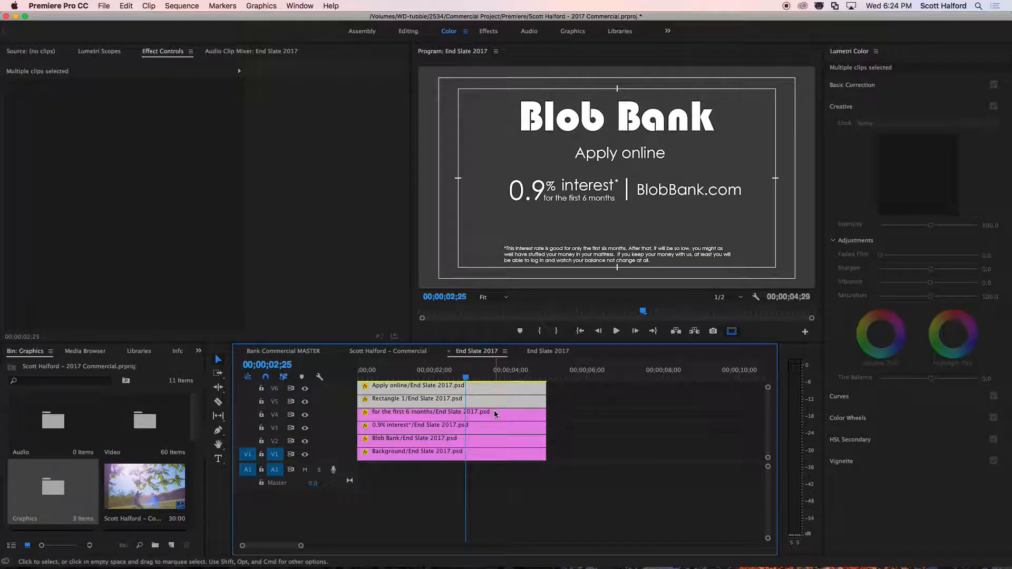
click(495, 416)
click(585, 415)
click(574, 121)
Lower the Apply online layer to about 975, 480 and the Blob Bank layer to about 968, 327.
click(504, 389)
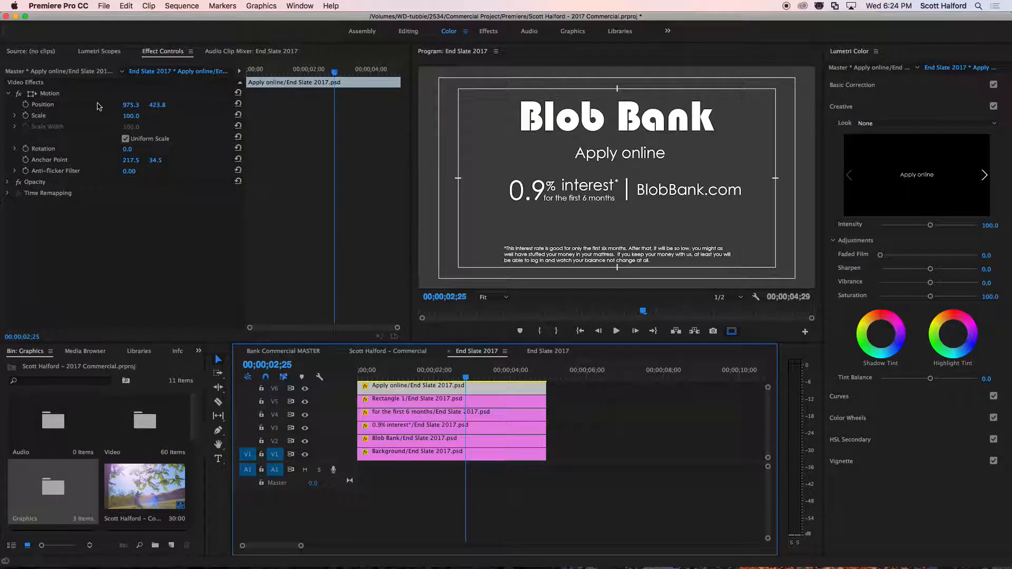
click(45, 94)
drag(660, 155, 659, 167)
drag(635, 115, 634, 142)
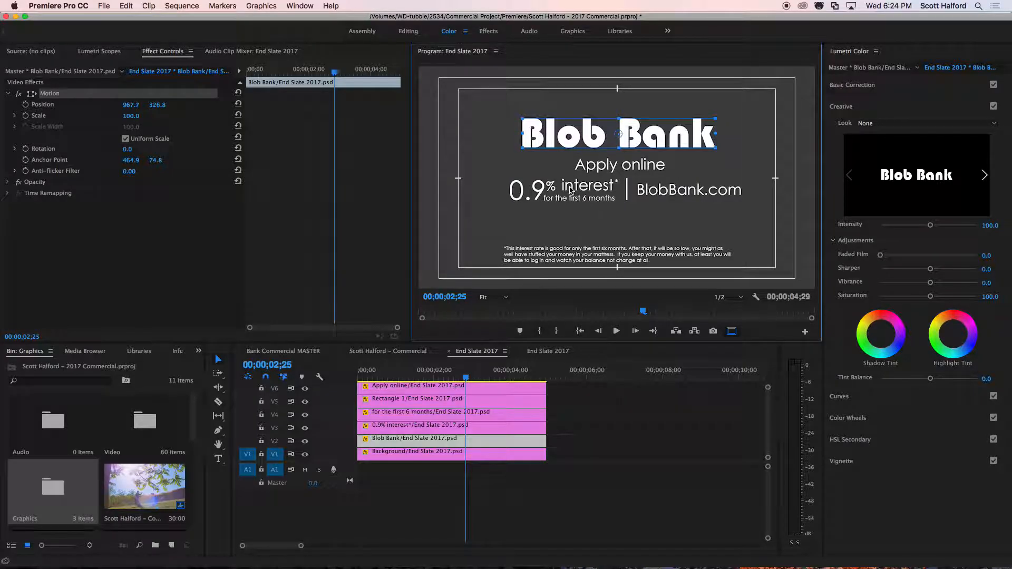
Lower the 0.9% interest layer to about 702, 656 along with its small subtext, and BlobBank.com to about 1312, 652.
click(574, 198)
mouse_move(594, 197)
mouse_down()
mouse_move(593, 212)
mouse_move(591, 188)
mouse_move(589, 199)
mouse_up()
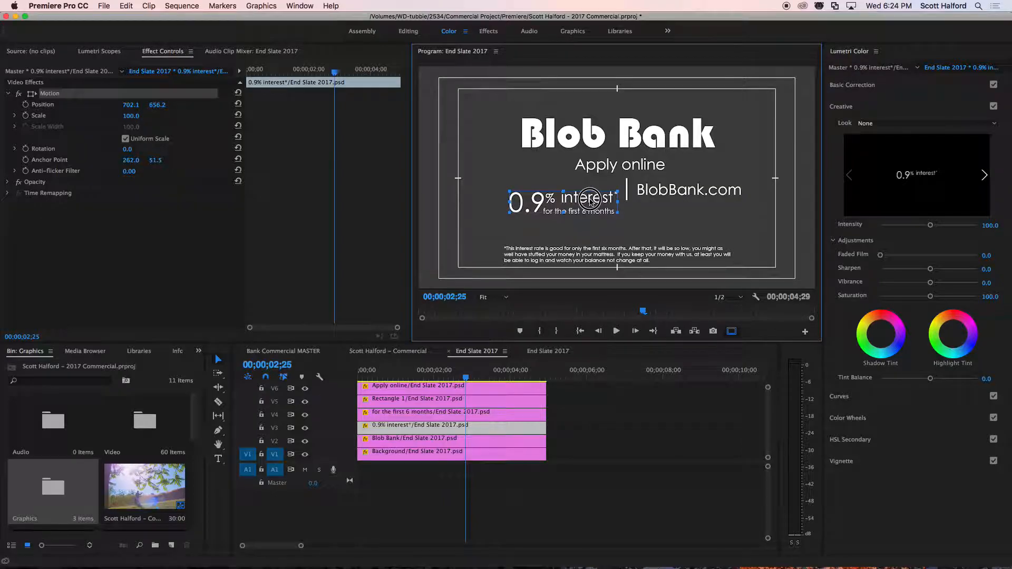
drag(656, 194, 657, 205)
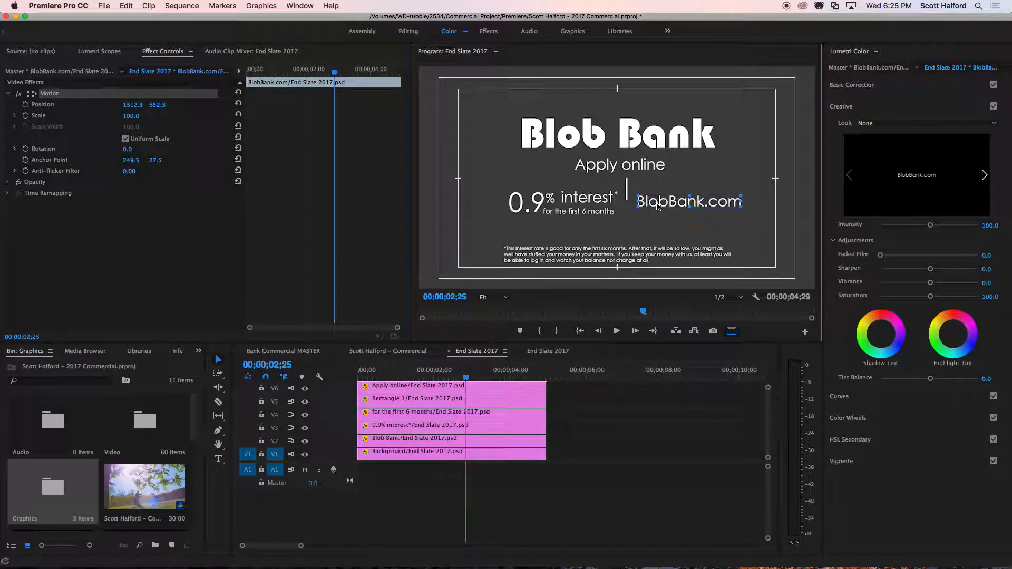
Lower the Rectangle 1 divider line so it lines up with the interest text and BlobBank.com.
click(627, 183)
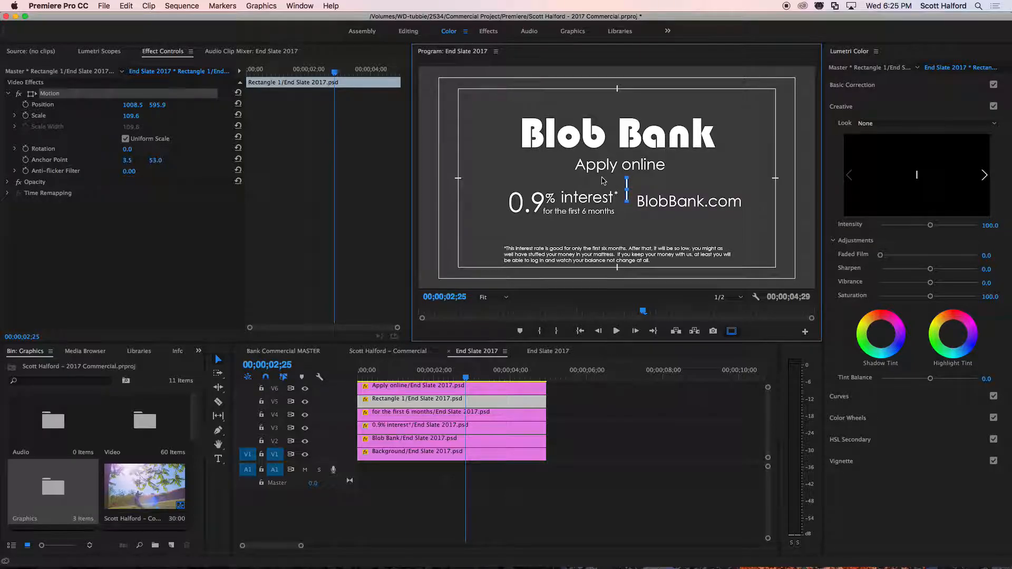
key(shift+Down)
key(shift+Down)
key(shift+Down)
key(shift+Down)
Shift the BlobBank.com layer away from the divider line in larger nudges, to about position 1353, 654.
click(694, 202)
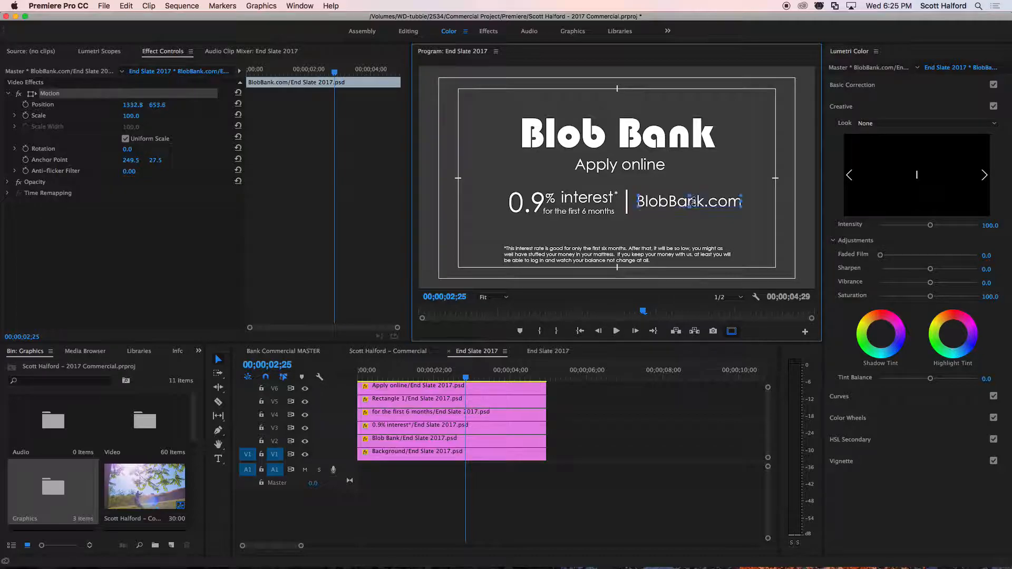
key(shift+Right)
key(shift+Right)
key(shift+Right)
key(shift+Right)
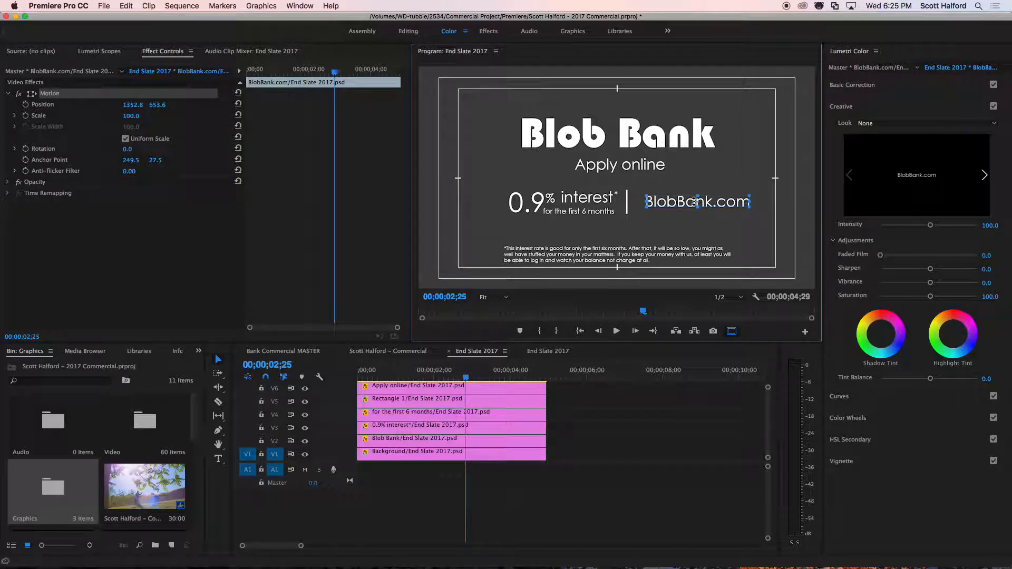
Nudge the 0.9% interest layer away from the divider line and slightly lower, to about position 652, 663.
click(563, 199)
key(shift+Left)
key(shift+Left)
key(shift+Left)
key(shift+Left)
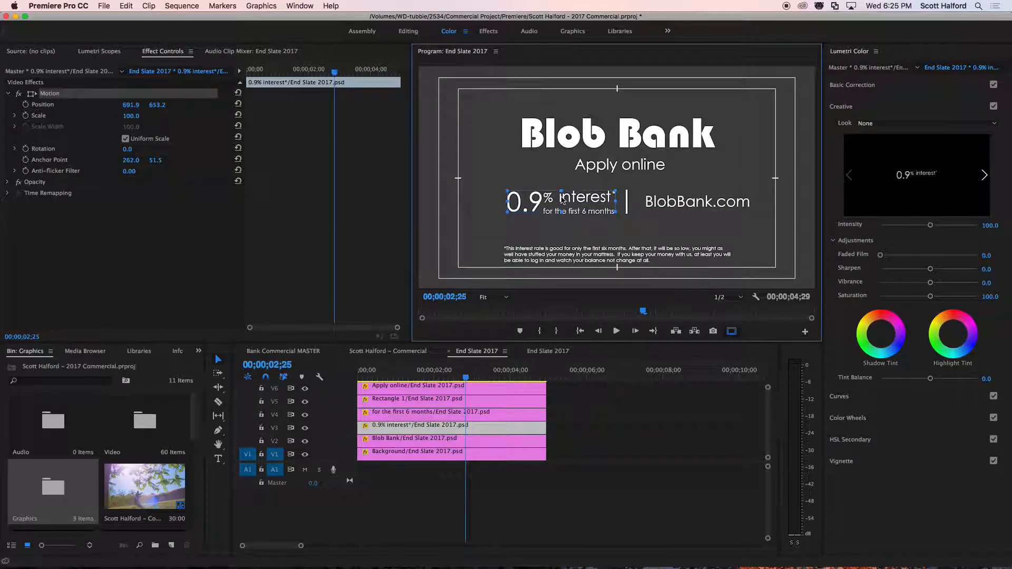
key(shift+Down)
key(shift+Down)
key(shift+Down)
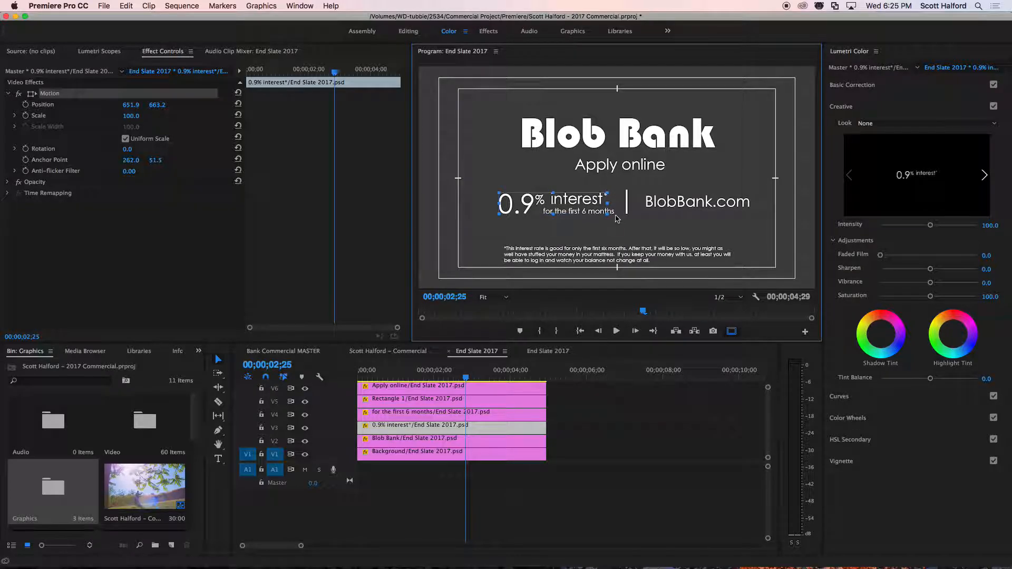
Set the "for the first 6 months" layer's horizontal position to 738.2 so it sits under the interest text.
click(616, 218)
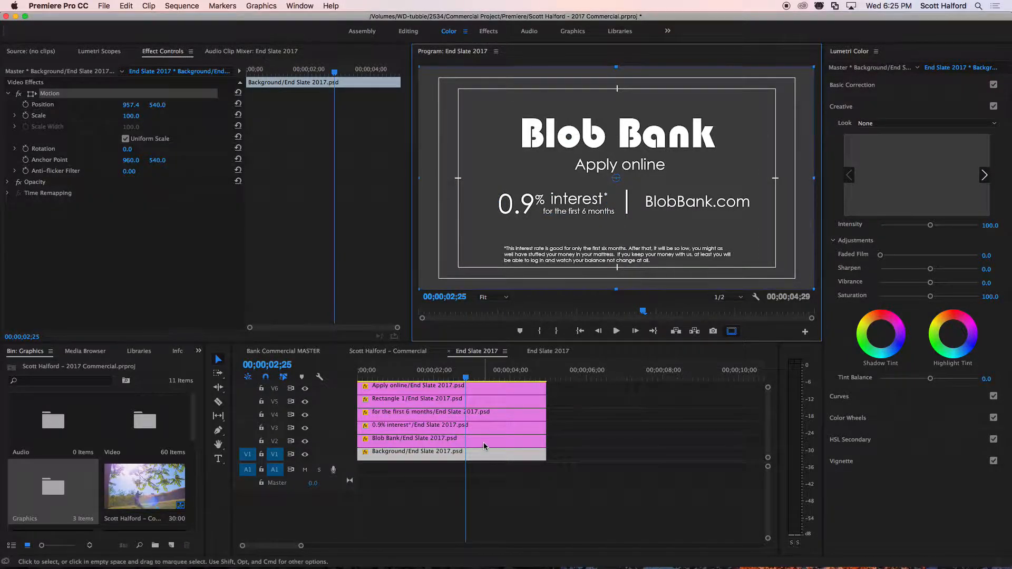
click(490, 385)
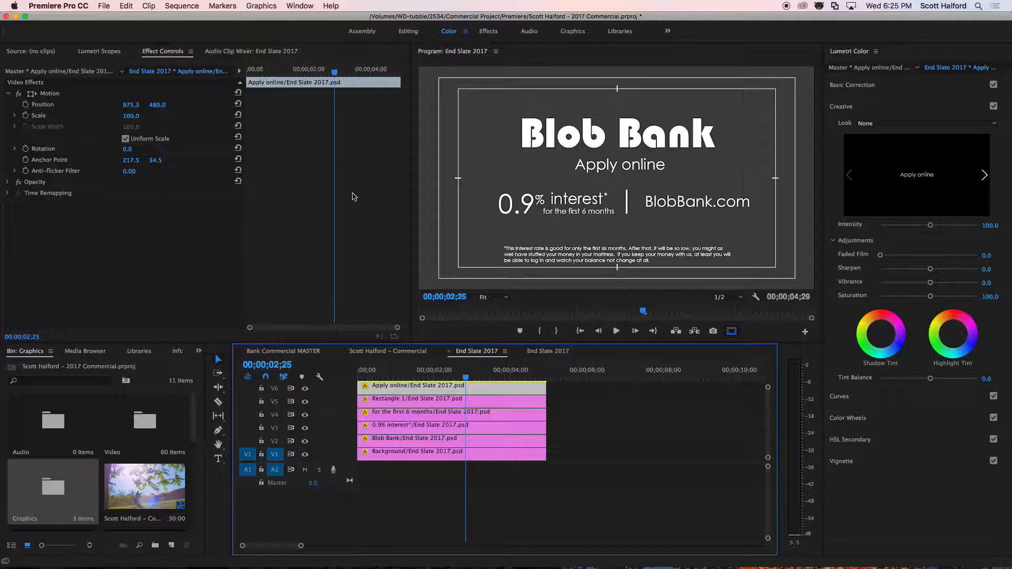
click(390, 412)
click(50, 94)
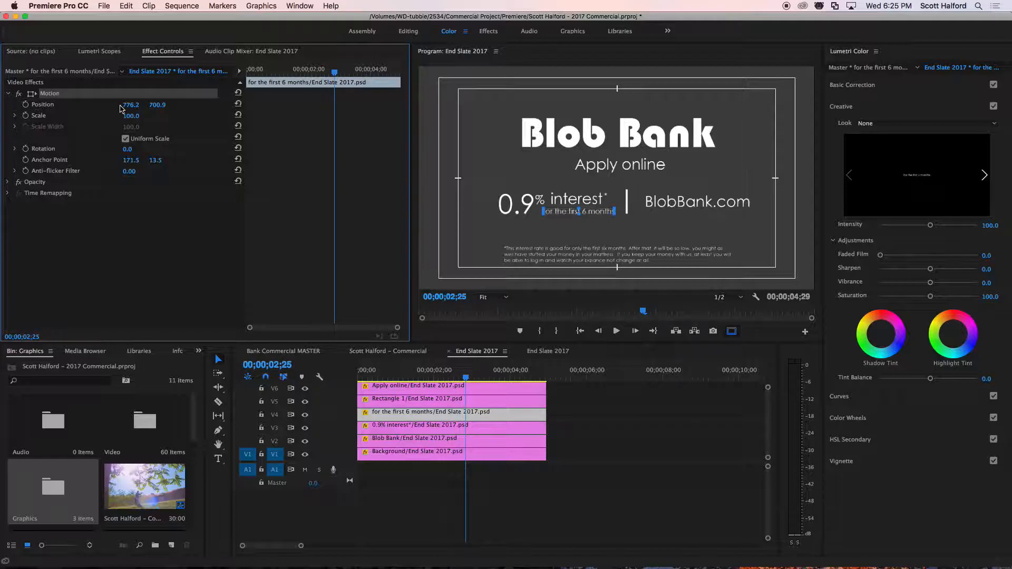
drag(130, 105, 111, 104)
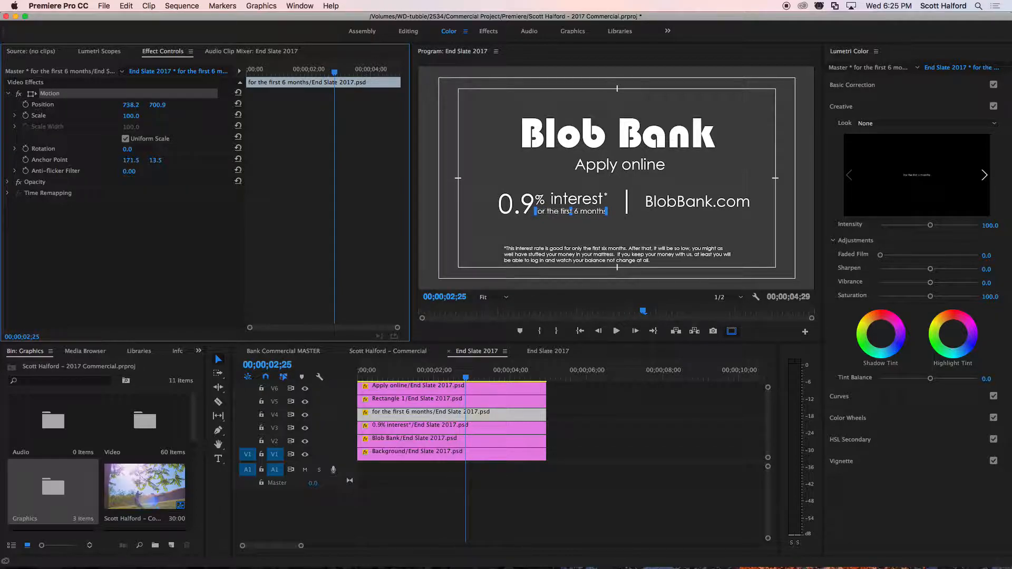
click(596, 428)
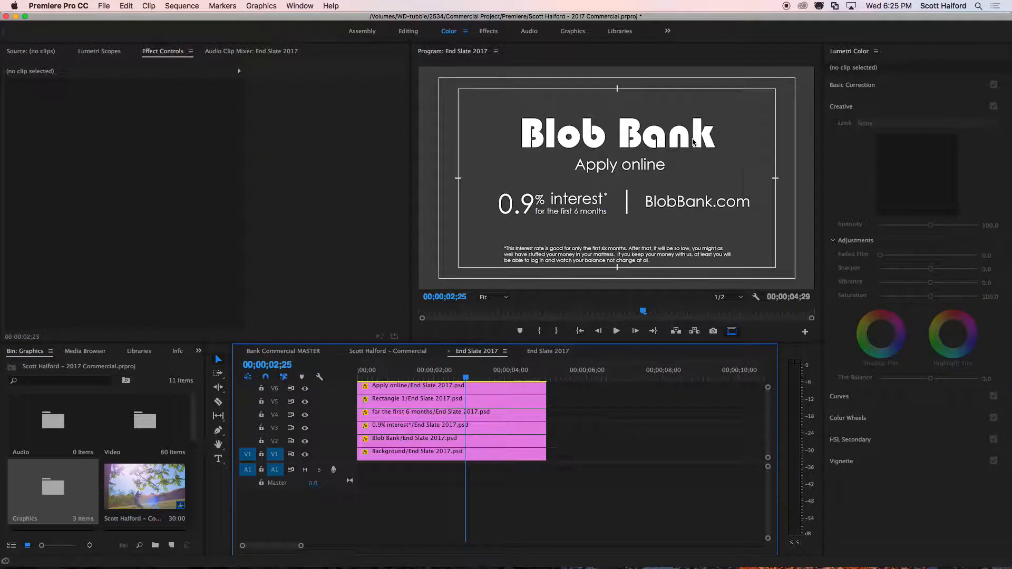
Set the Apply online layer's vertical position to 498.0 and deselect the clip.
click(385, 388)
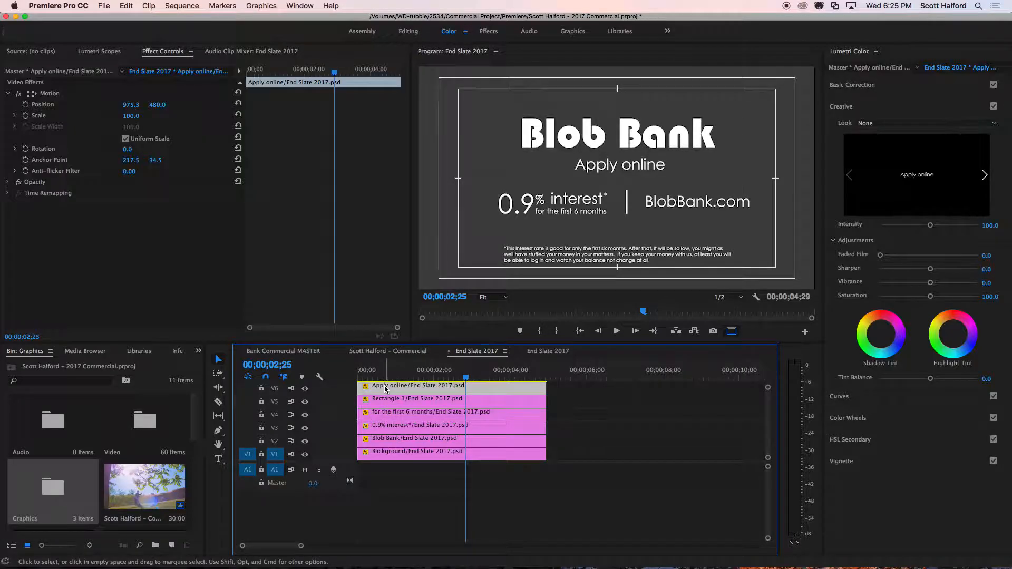
drag(157, 105, 164, 105)
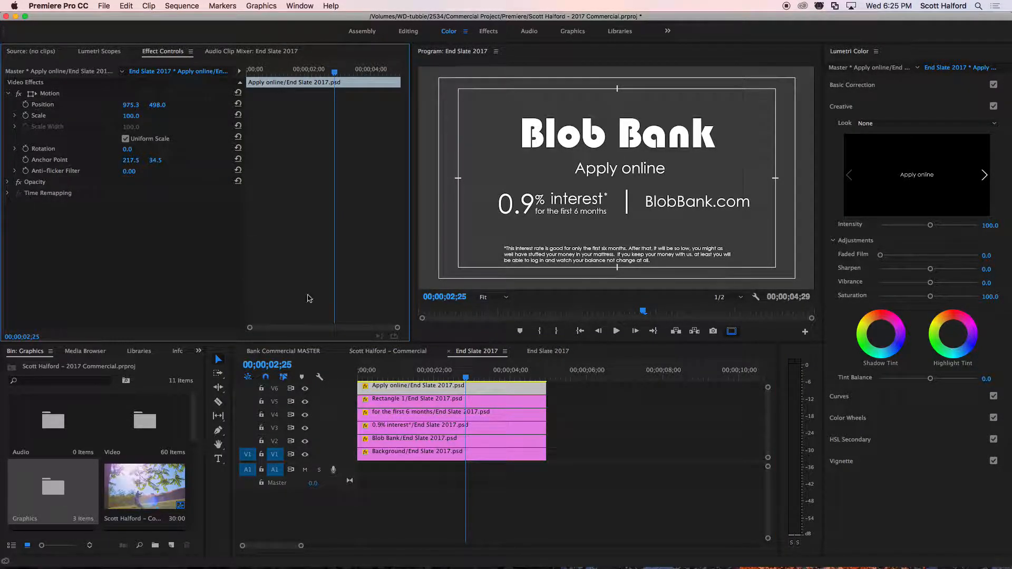
click(567, 390)
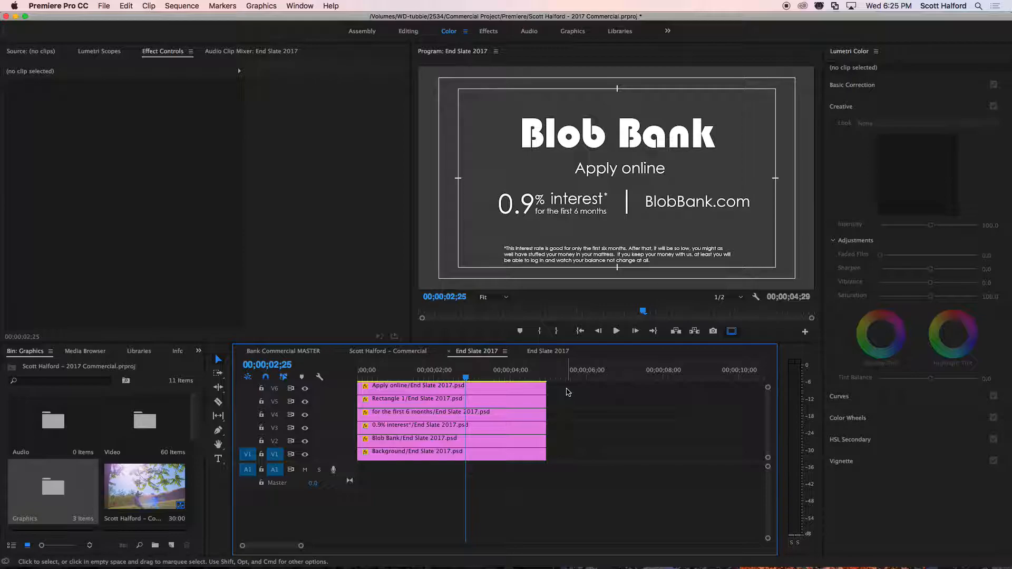
At the start of the End Slate sequence, enable Position and Scale keyframing for the Background layer.
drag(366, 373, 344, 376)
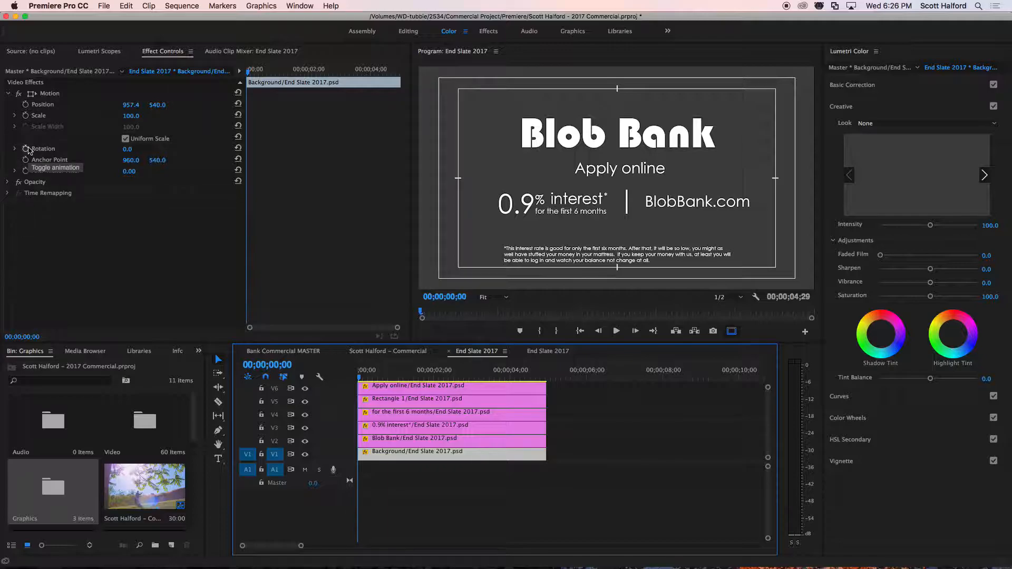
click(25, 105)
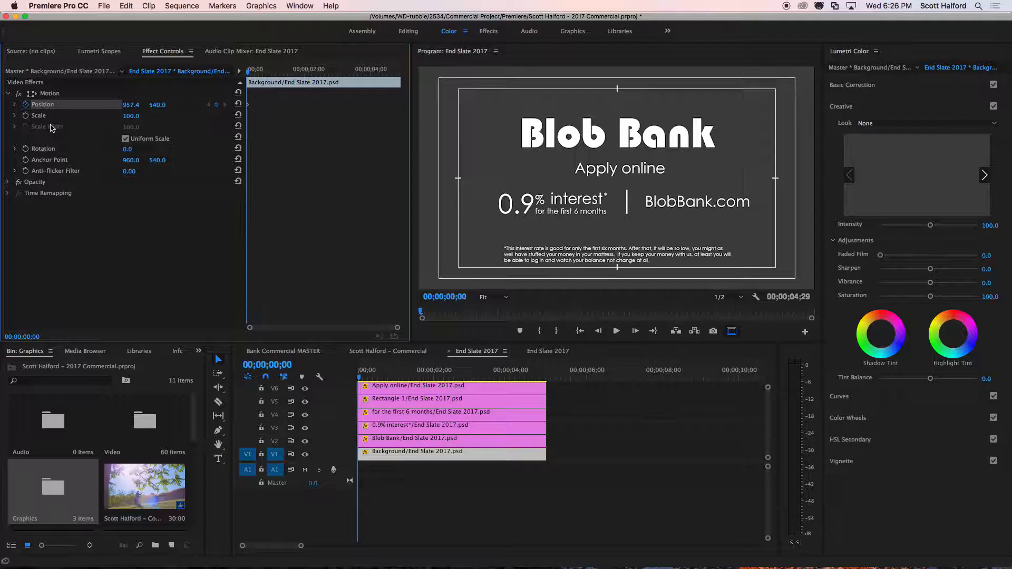
click(25, 115)
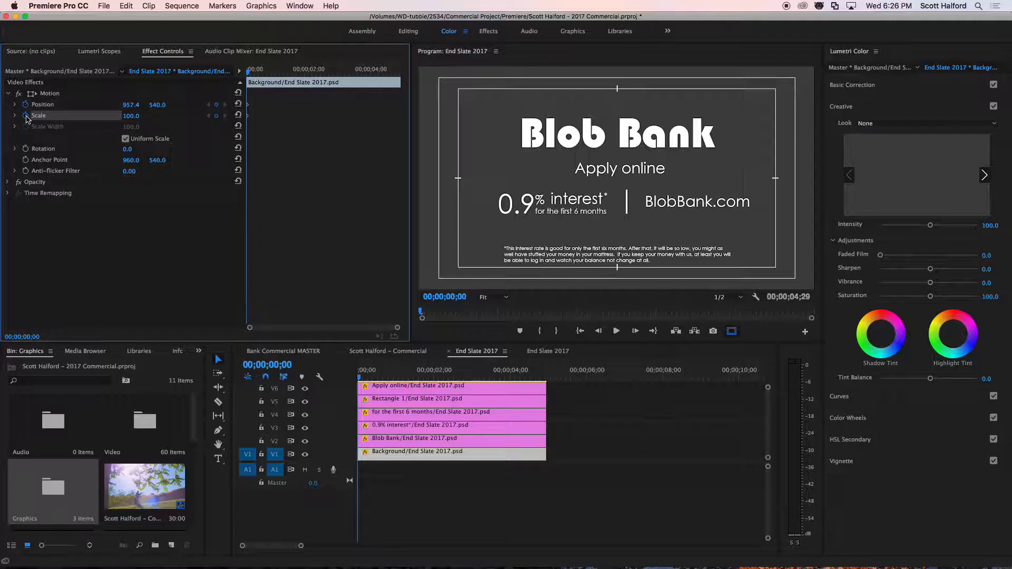
Enable Rotation keyframing for the Background layer and try shifting its horizontal position at 00;00;02;01.
click(26, 149)
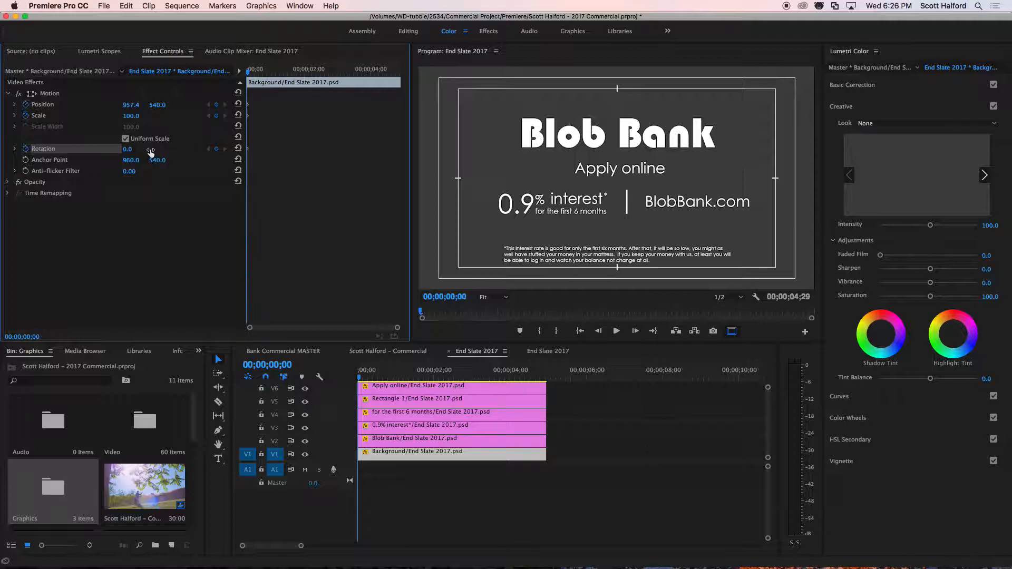
drag(249, 73, 312, 79)
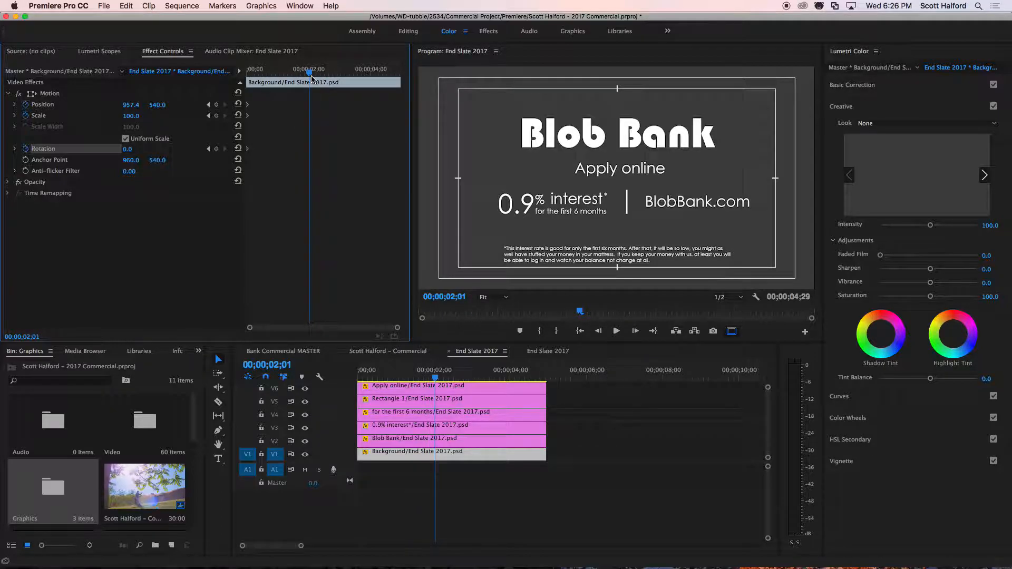
drag(131, 107, 134, 106)
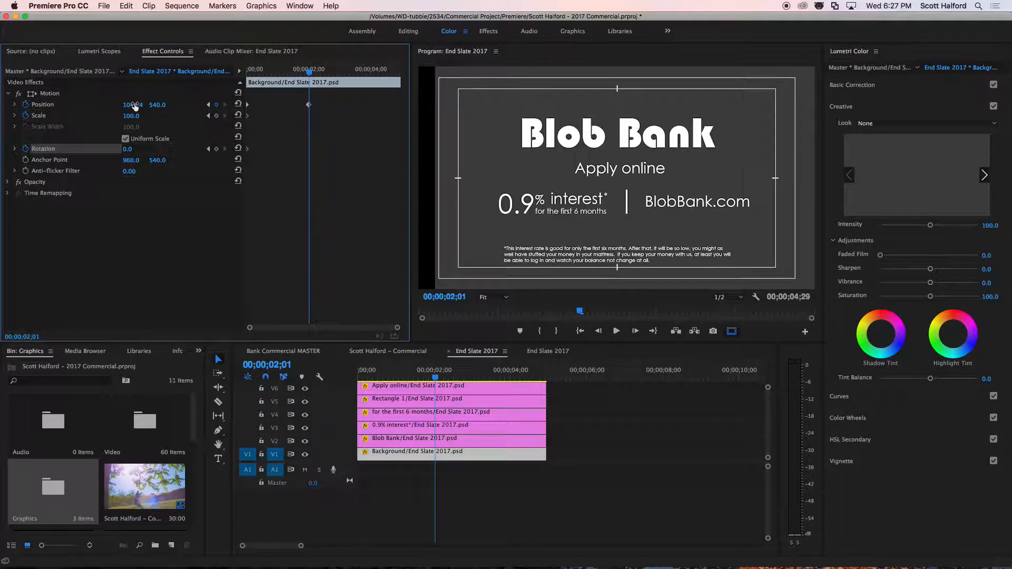
key(super+z)
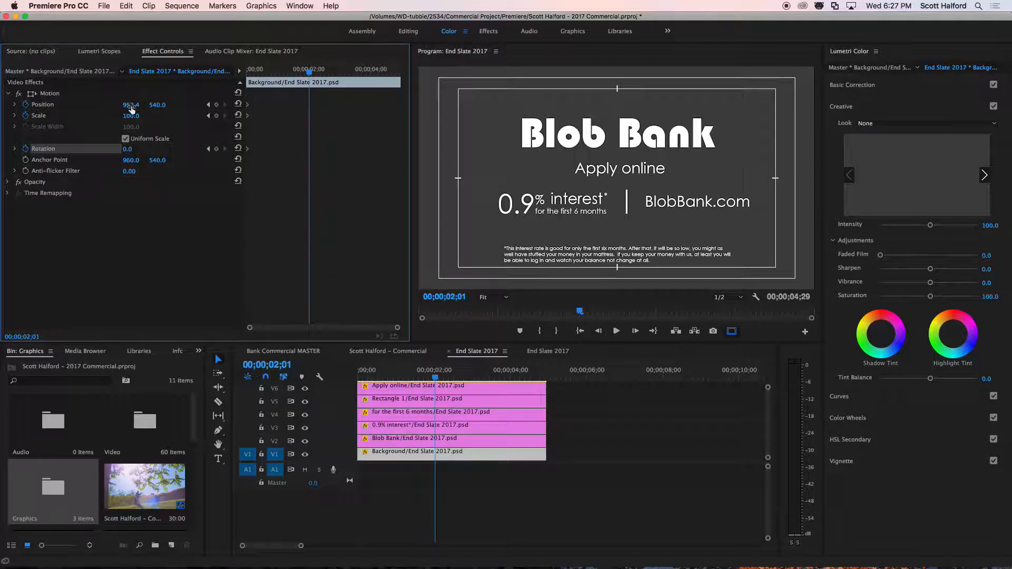
Turn off Position, Scale and Rotation keyframing for the Background layer, deleting its existing keyframes.
drag(150, 110, 195, 109)
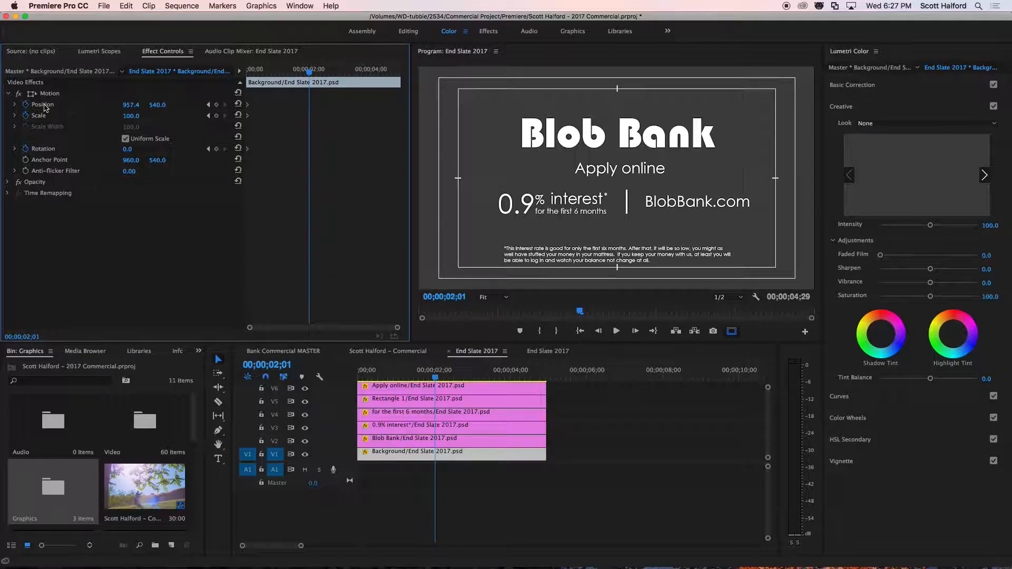
click(26, 105)
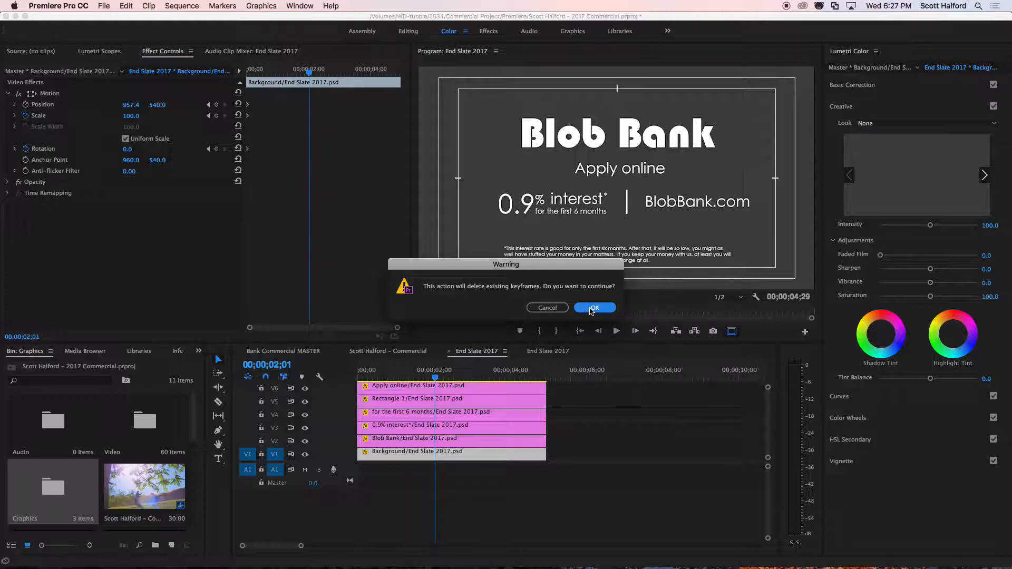
click(550, 310)
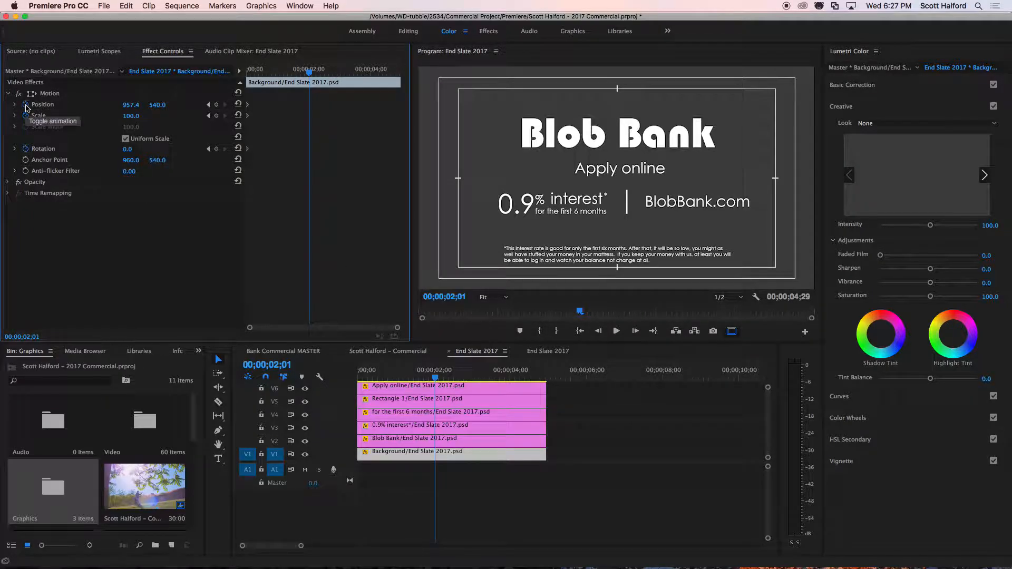
click(26, 105)
click(594, 308)
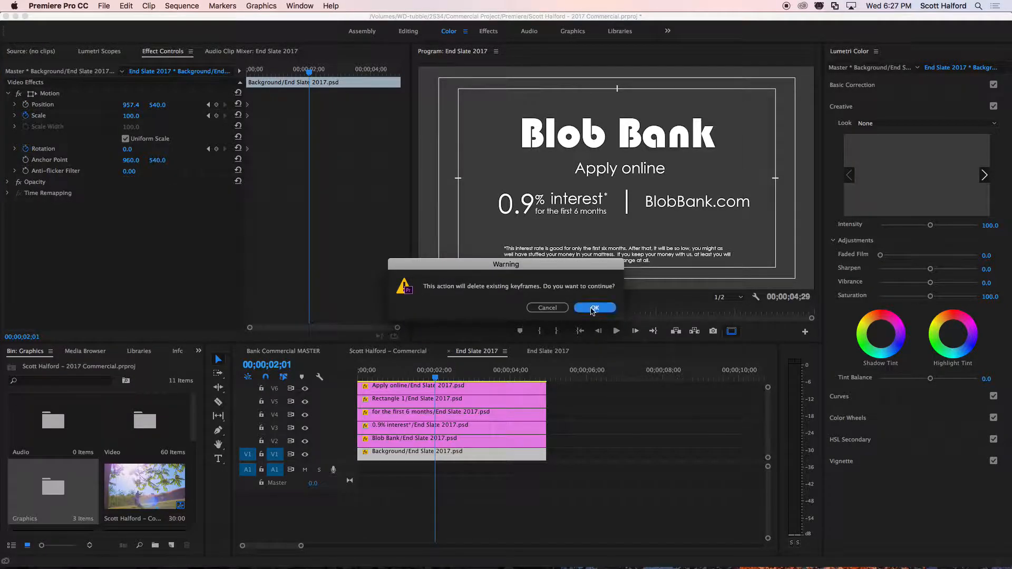
click(25, 117)
click(590, 311)
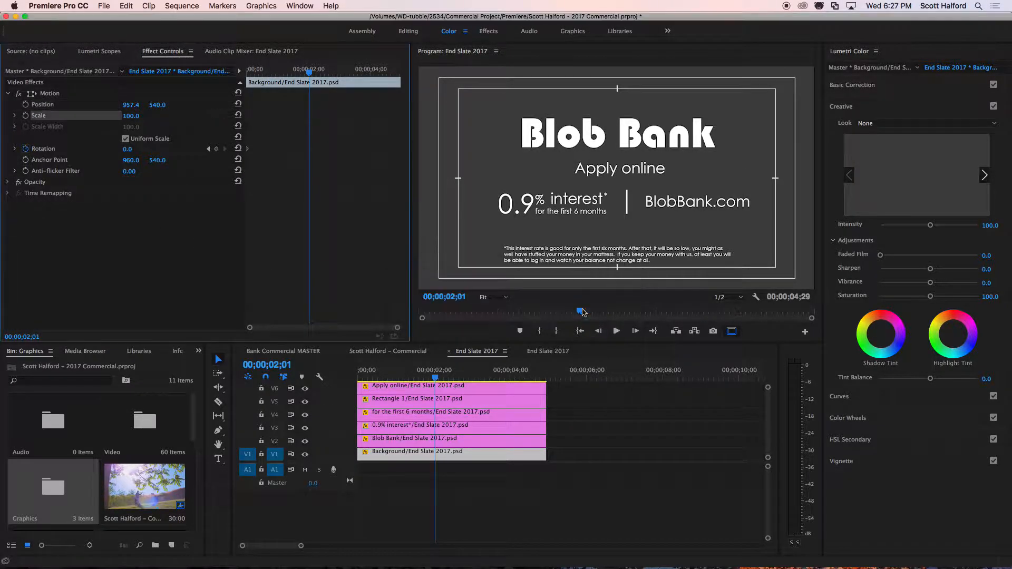
click(26, 149)
click(594, 310)
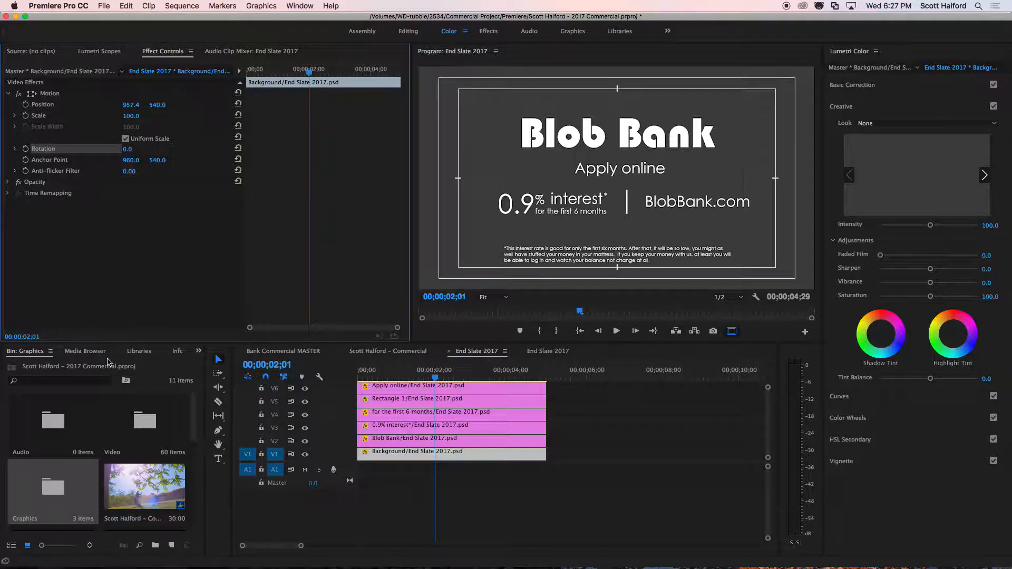
Enable Position, Scale and Rotation keyframing for the Blob Bank layer at the start of the sequence.
click(395, 440)
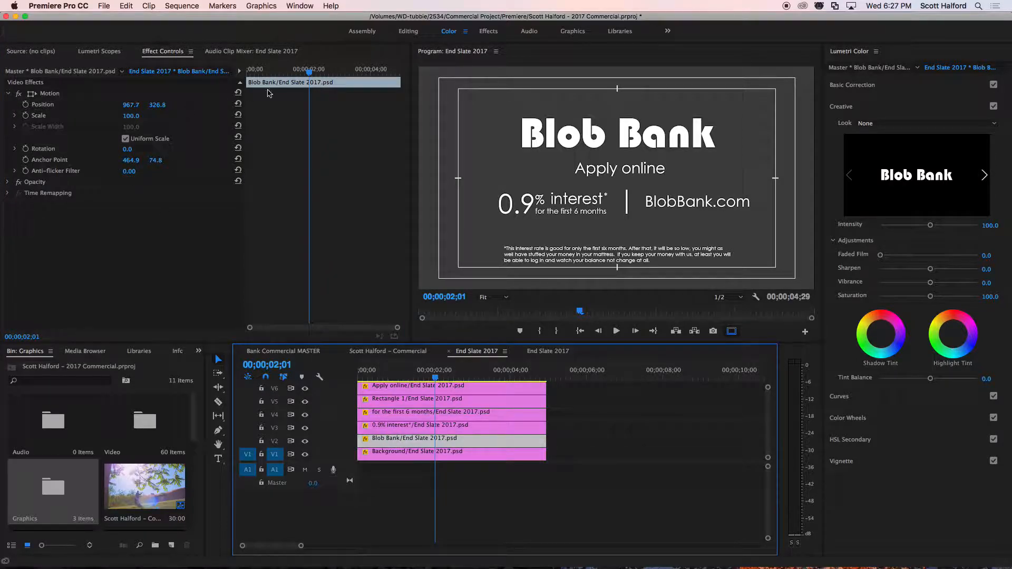
drag(309, 70, 247, 72)
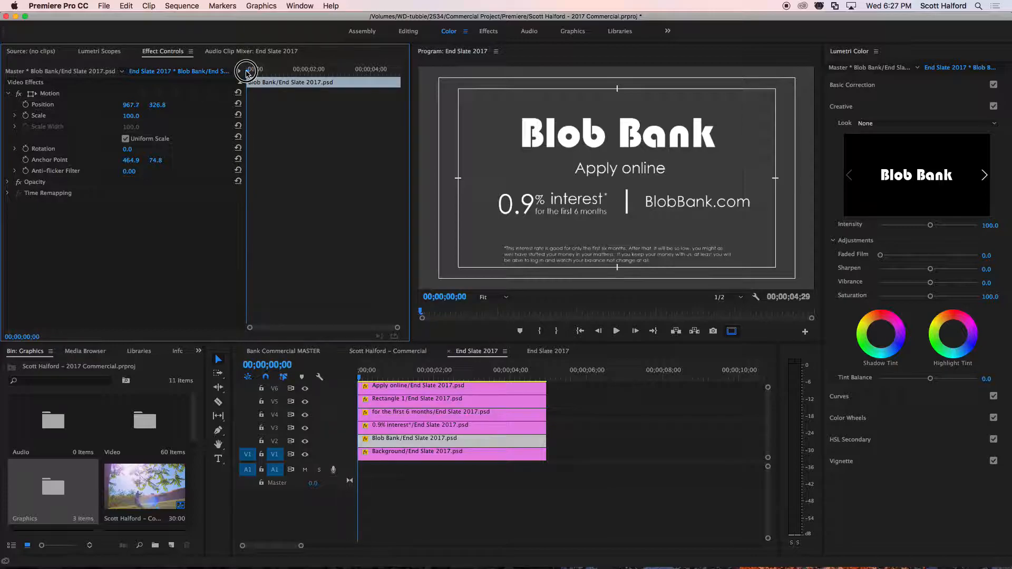
click(26, 105)
click(25, 115)
click(25, 149)
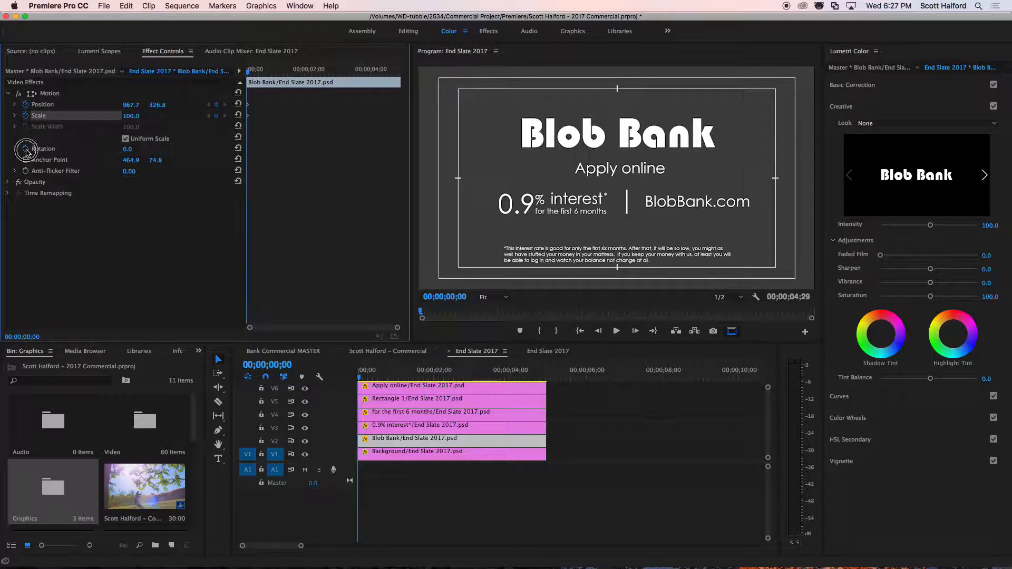
At 00;00;02;00, set Blob Bank's horizontal position to 1157.7, scale to 60 and rotation to 180°, and play the animation.
click(307, 72)
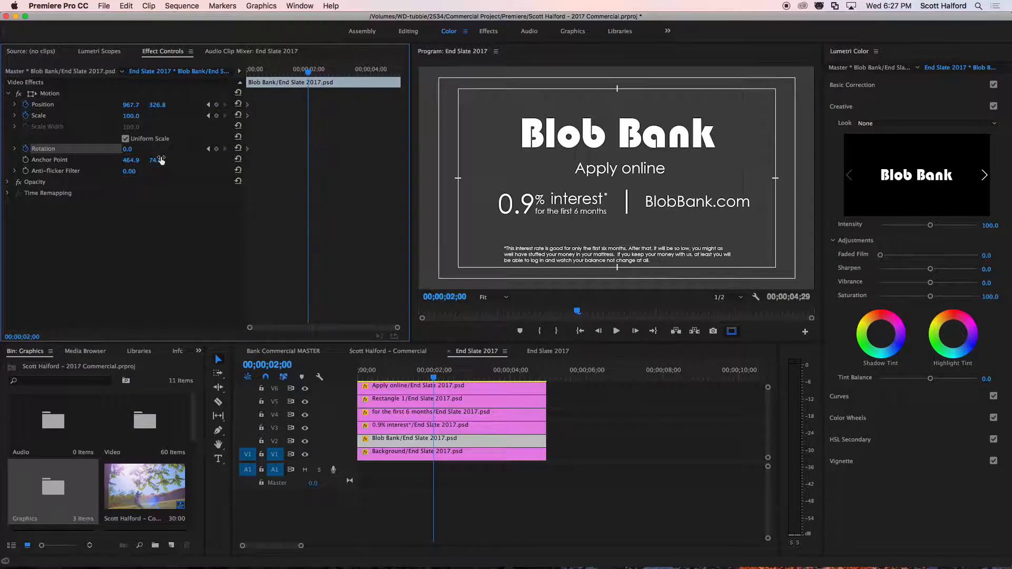
drag(130, 105, 231, 104)
drag(135, 116, 222, 149)
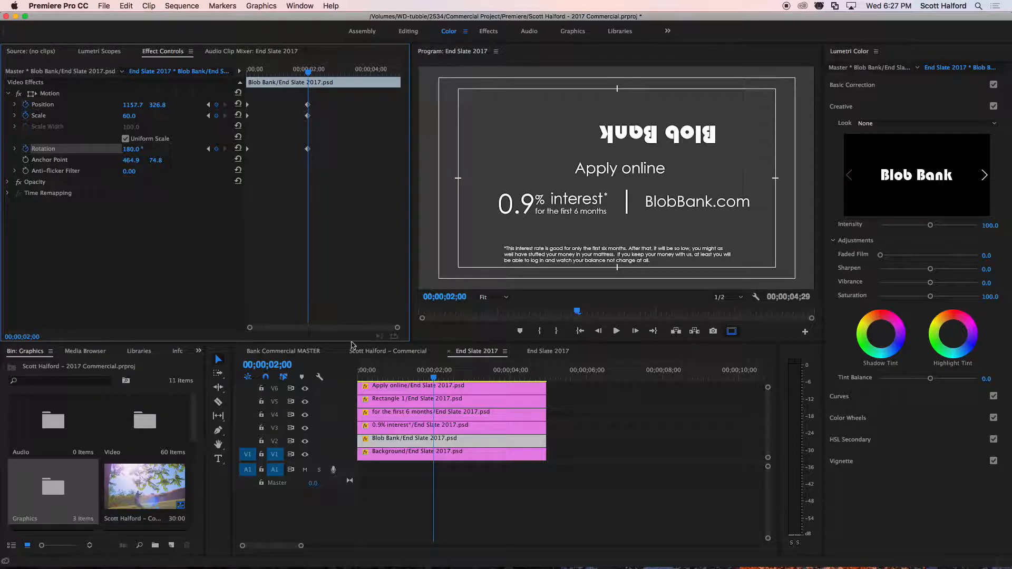
drag(440, 374, 320, 377)
key(space)
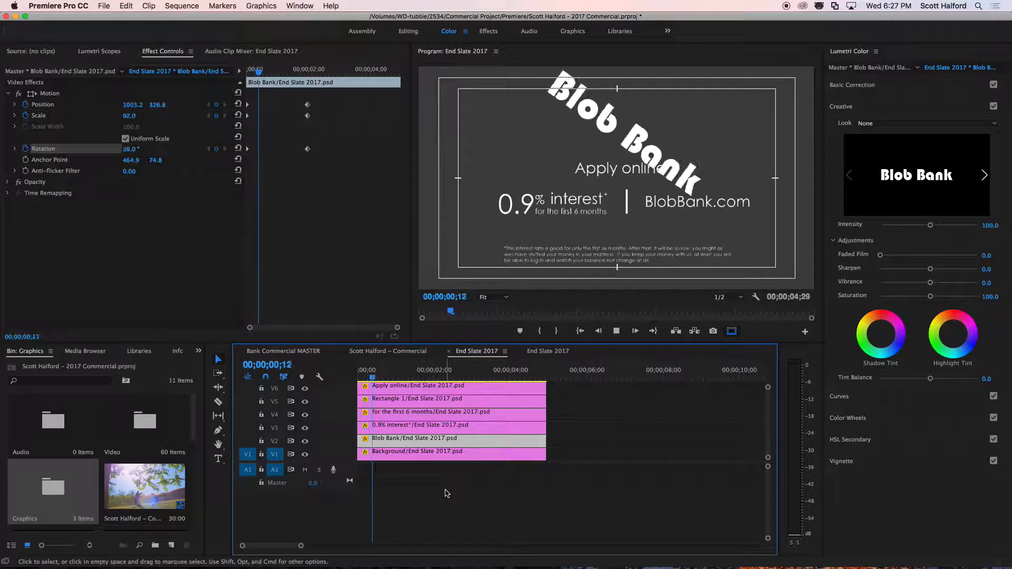
key(space)
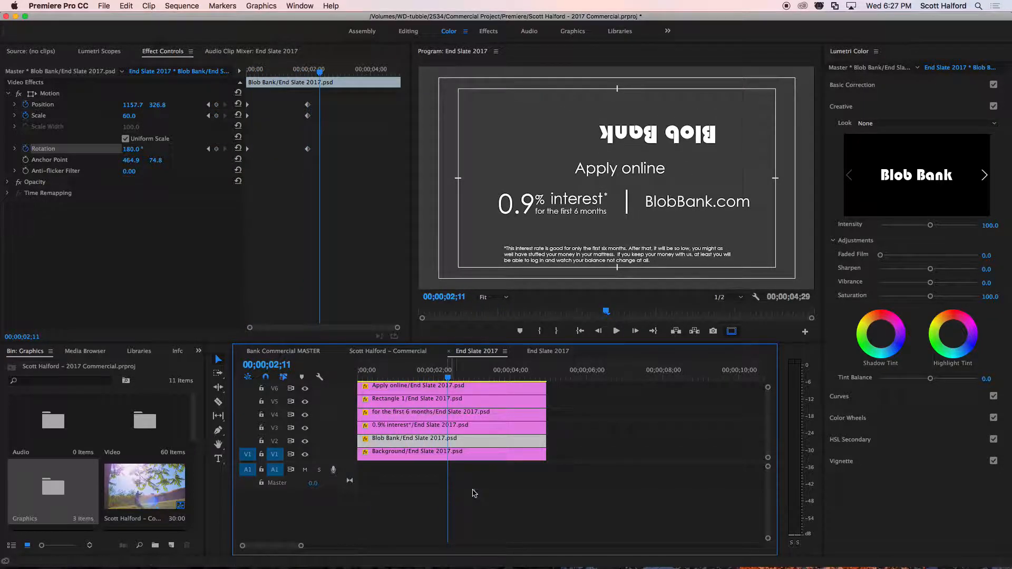
Shift Blob Bank's ending Position, Scale and Rotation keyframes out to about the 3-second mark and replay the animation.
click(321, 144)
drag(298, 99, 322, 168)
click(303, 111)
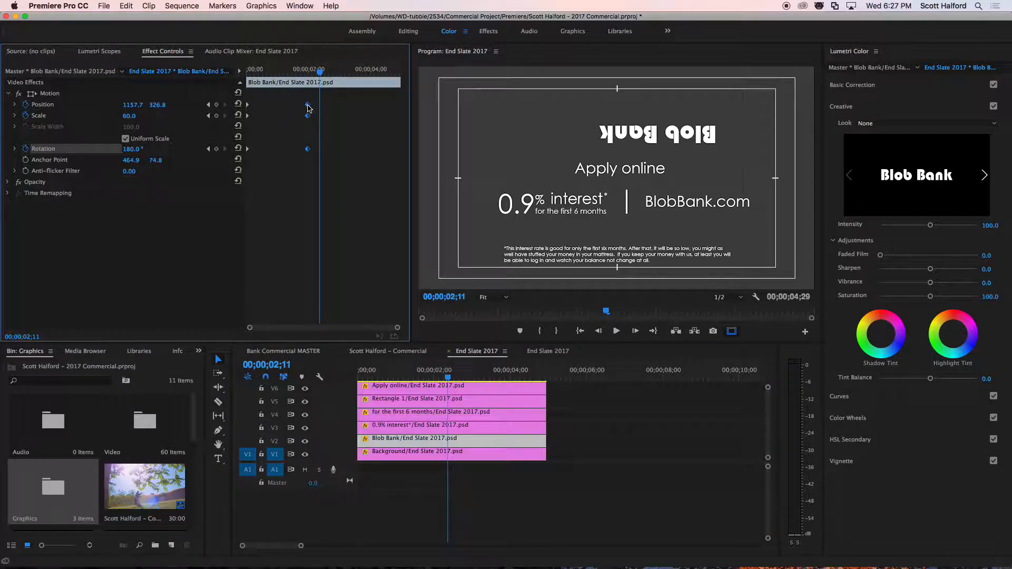
drag(308, 105, 339, 119)
drag(309, 150, 341, 153)
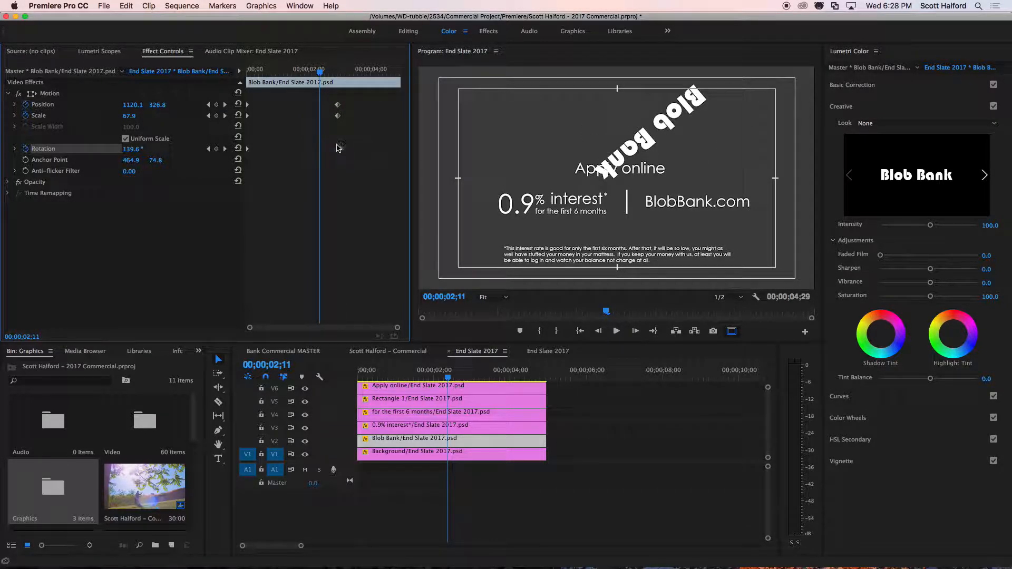
key(Home)
key(space)
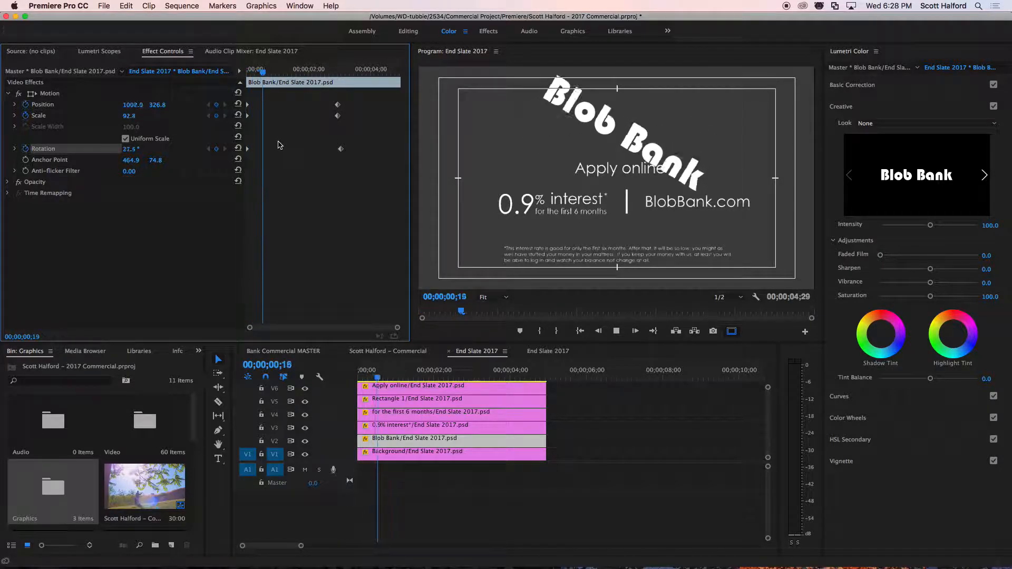
Reverse the Blob Bank animation by placing the small, rotated keyframes before 1 second and the full-size, upright ones around 2.5 seconds, then play it.
mouse_move(327, 99)
mouse_down()
mouse_move(362, 170)
mouse_move(269, 150)
mouse_move(327, 152)
mouse_move(267, 149)
mouse_up()
click(272, 154)
drag(269, 71, 259, 71)
key(space)
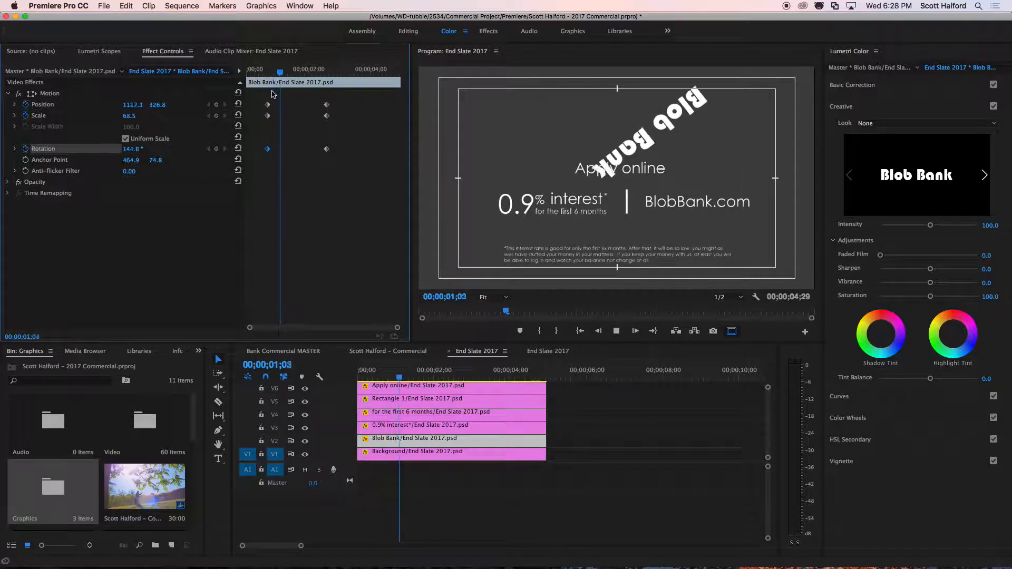
key(space)
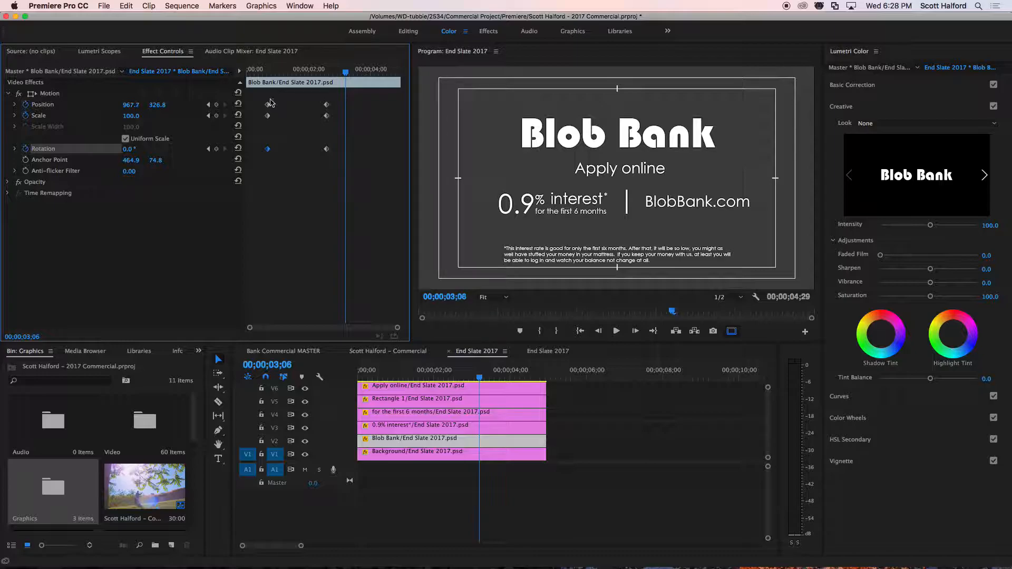
Try to reposition the Blob Bank logo by hand in the Program monitor.
click(43, 105)
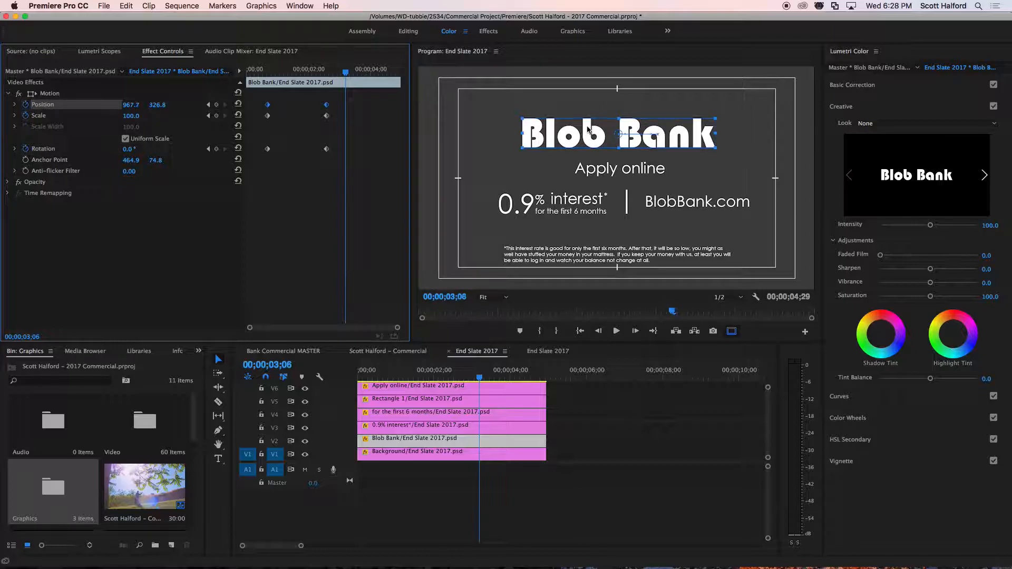
drag(574, 139, 546, 157)
key(super+z)
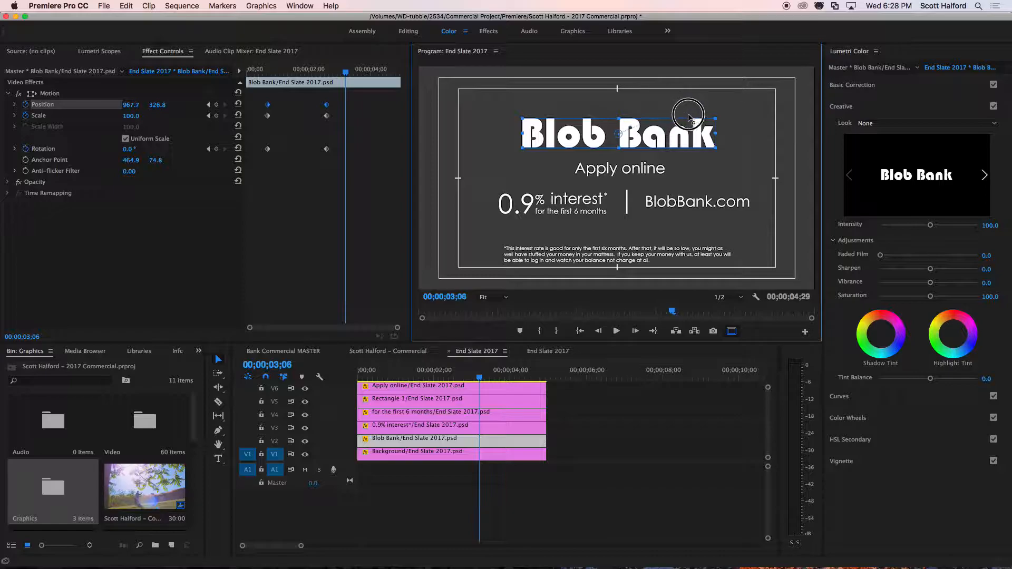
Move the Blob Bank anchor point to about 459.8, 77.4, remove the Position keyframe at 00;00;03;06, and play the sequence.
drag(618, 134, 617, 134)
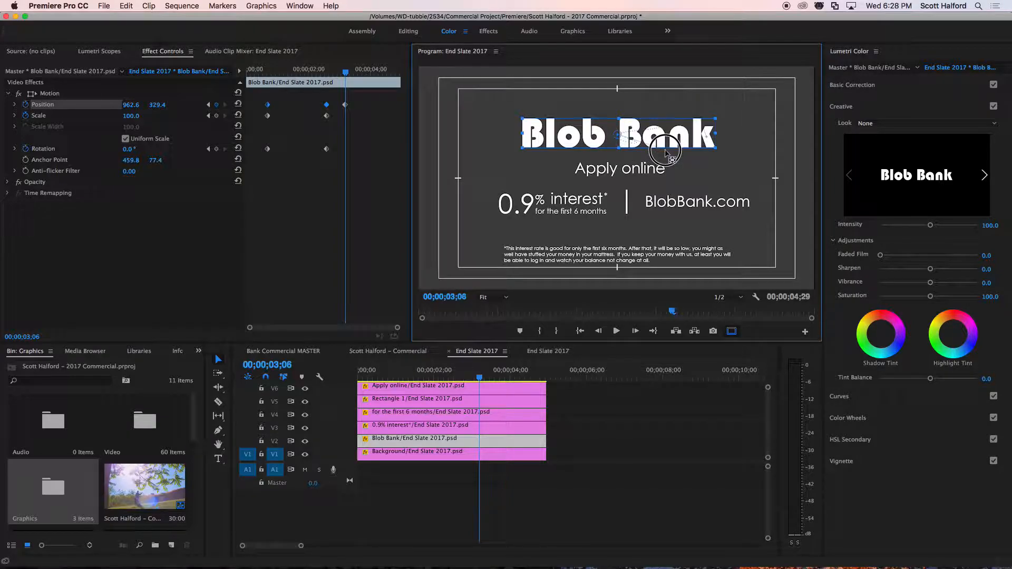
click(344, 105)
drag(619, 137, 591, 138)
key(super+z)
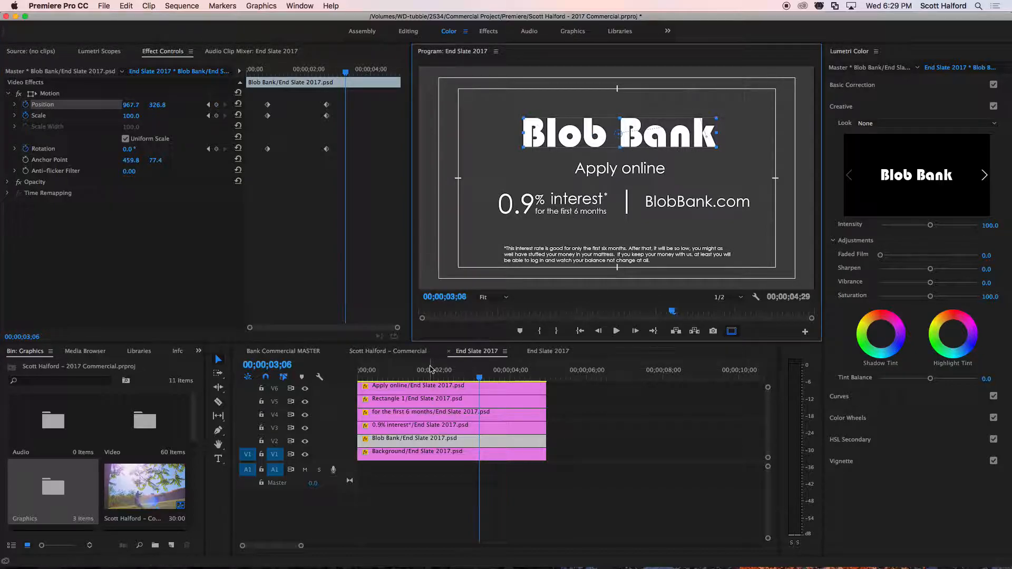
key(Home)
key(space)
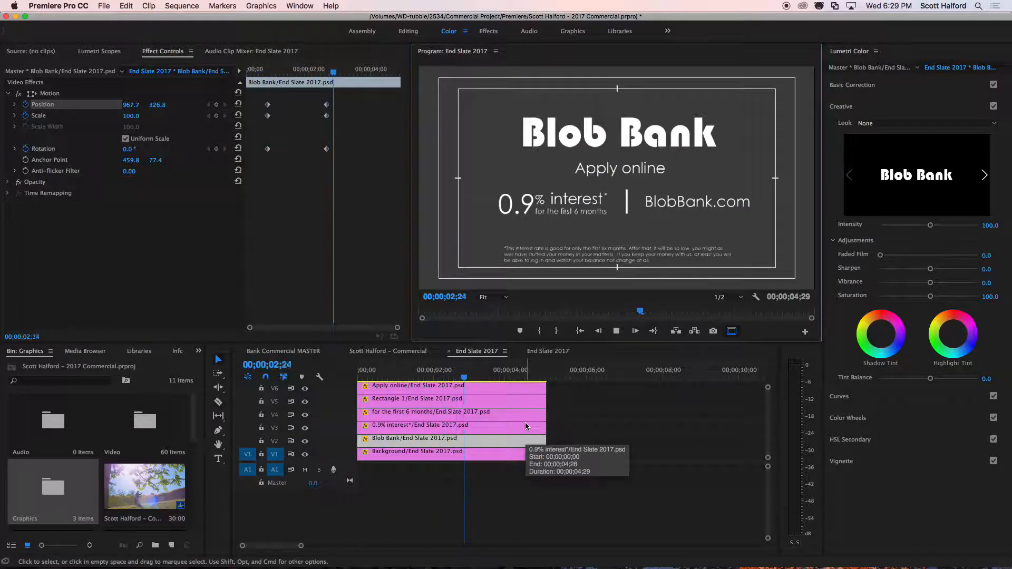
key(space)
Turn off Rotation keyframing for the Blob Bank layer, preview the animation without it, and save the project.
click(25, 149)
key(Return)
drag(435, 372, 346, 368)
key(space)
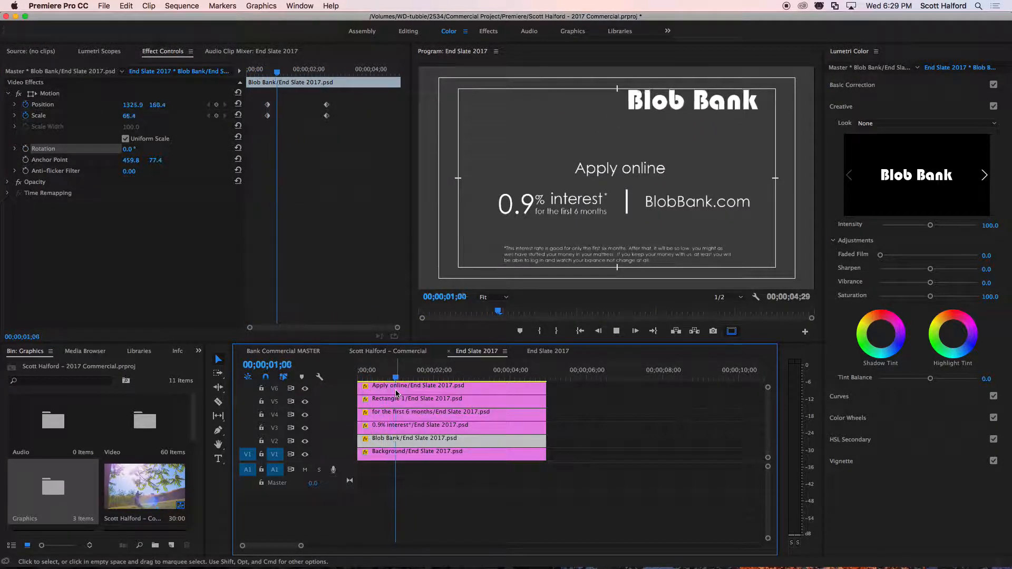
key(space)
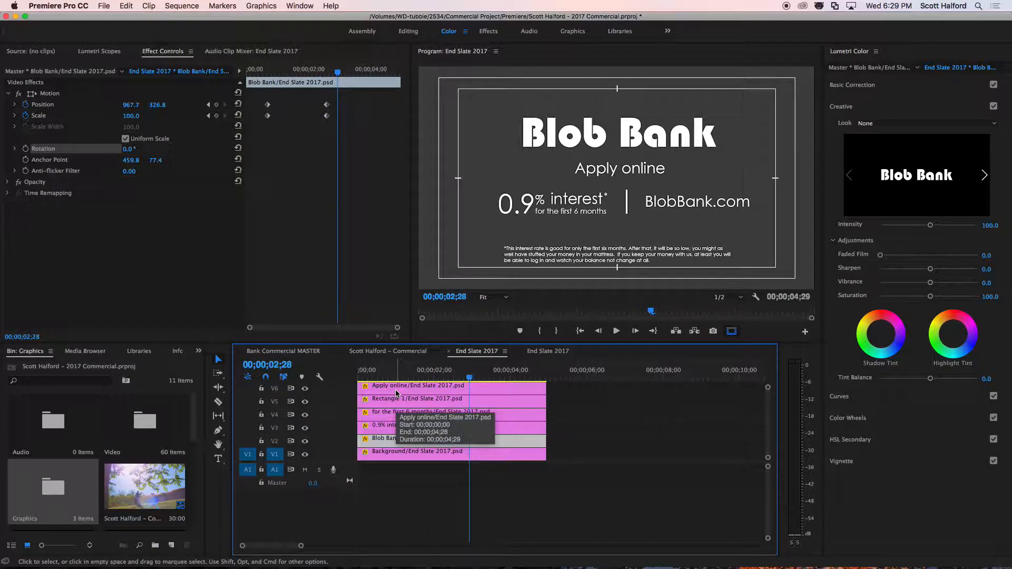
click(622, 224)
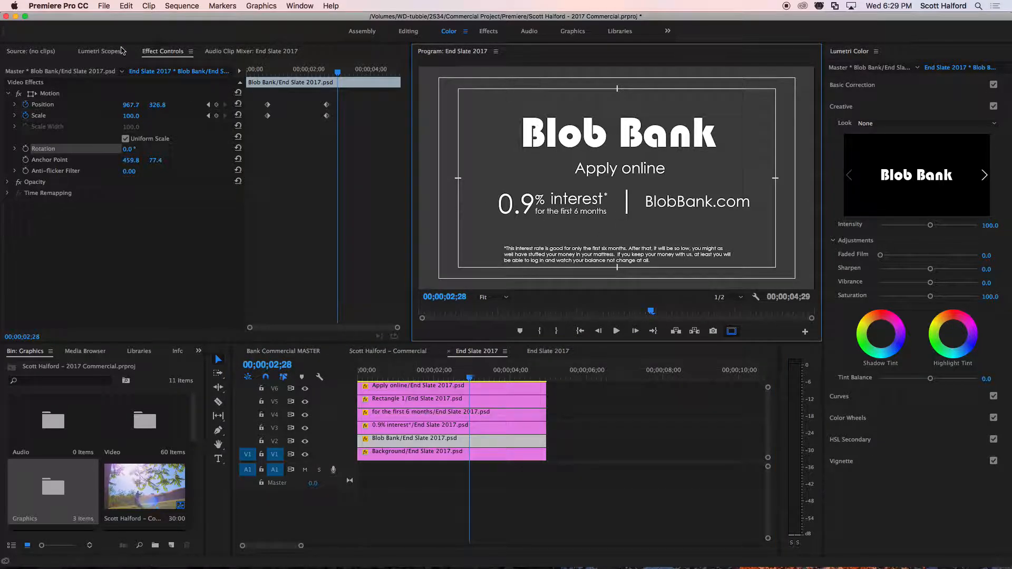
key(cmd+s)
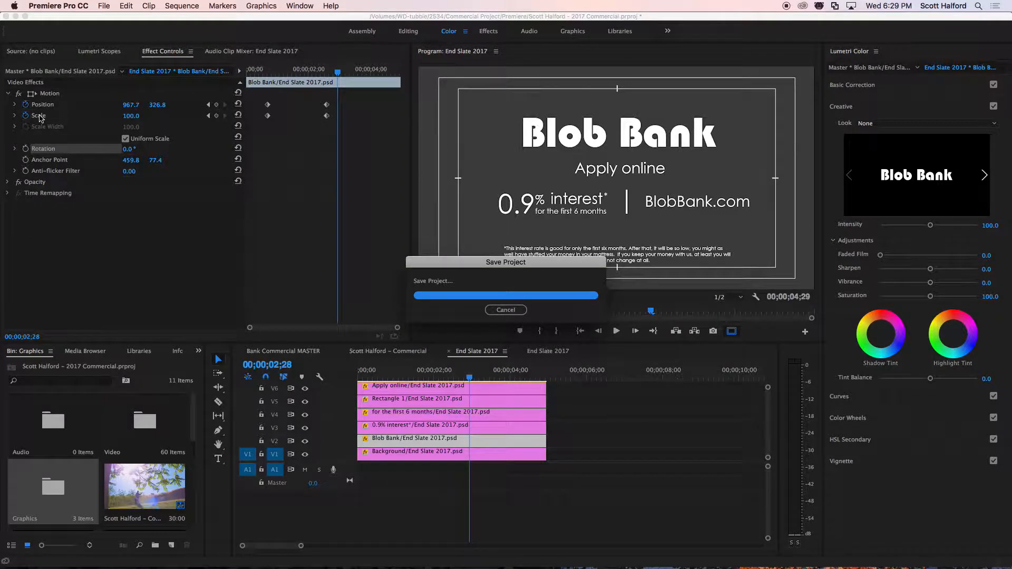
Turn off Position keyframing for the Blob Bank layer, deleting its keyframes so only Scale is animated.
click(40, 118)
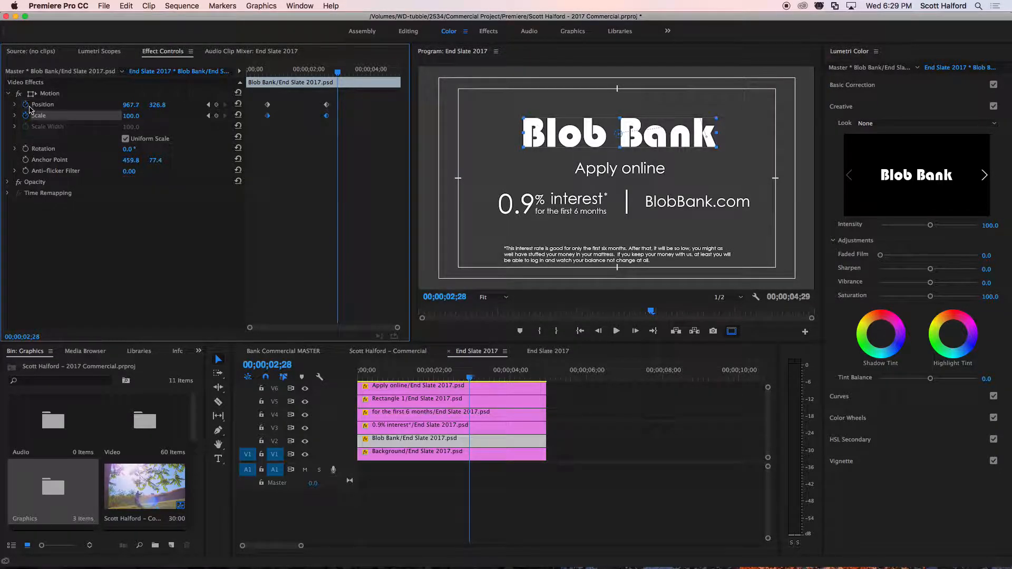
click(25, 105)
click(605, 310)
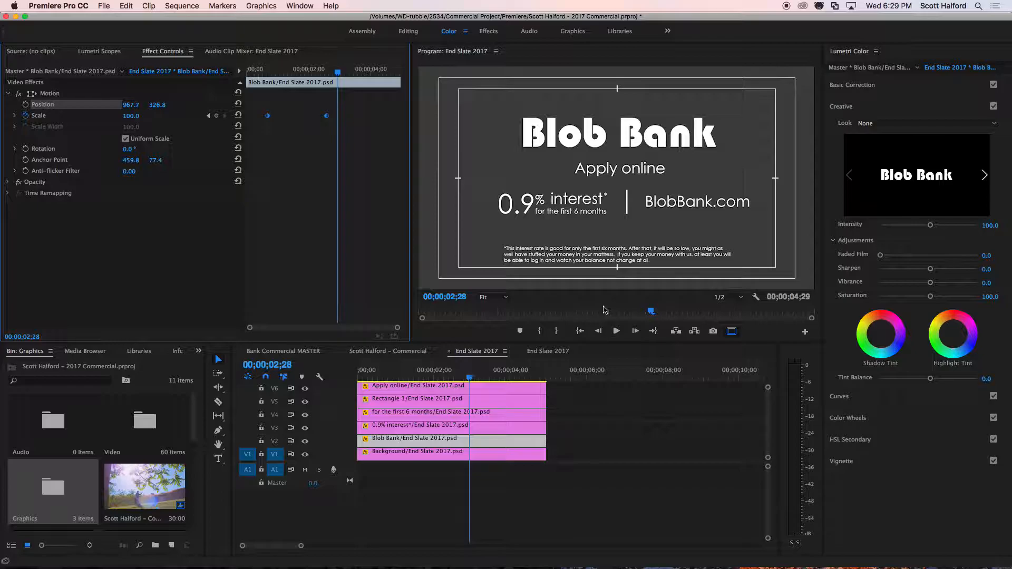
Spread Blob Bank's two Scale keyframes to near the clip's start and just past the 4-second mark, and play the slower growth.
click(538, 375)
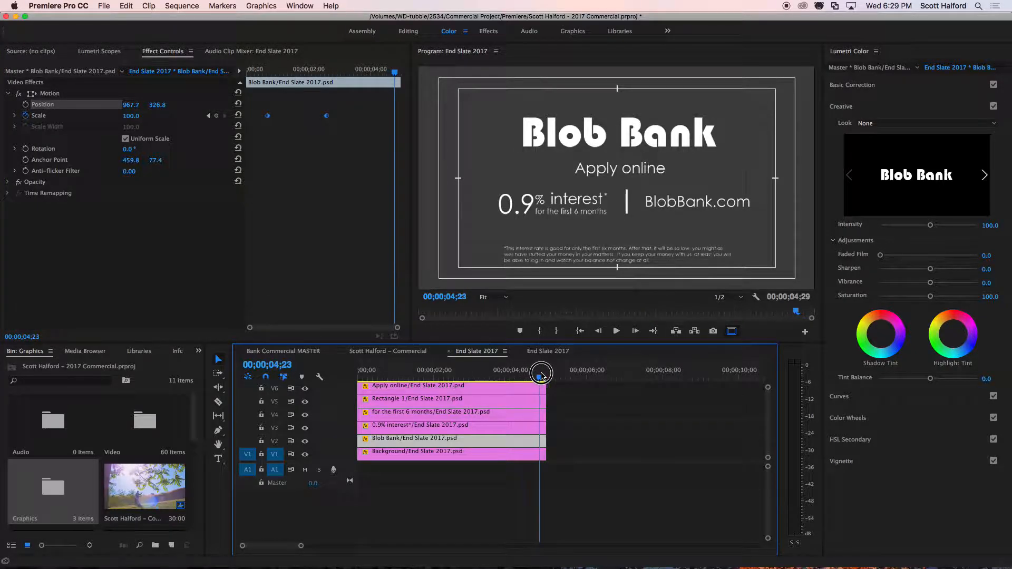
drag(325, 116, 256, 117)
mouse_move(394, 116)
mouse_down()
mouse_move(361, 116)
mouse_move(375, 116)
mouse_up()
drag(285, 73, 237, 74)
key(space)
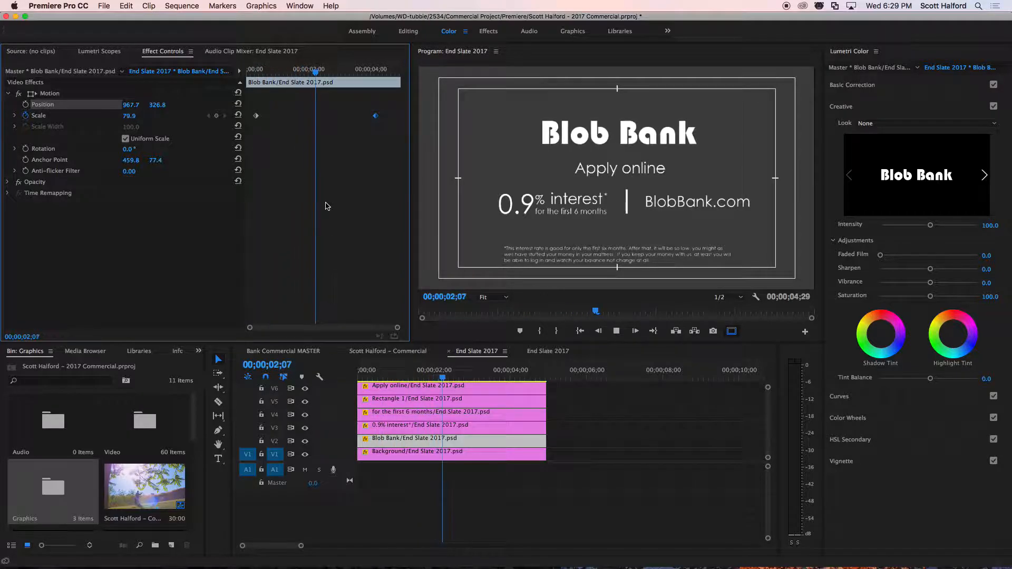
Move Blob Bank's two Scale keyframes closer together, to about 1.4 and 3.3 seconds, and play the faster growth.
key(space)
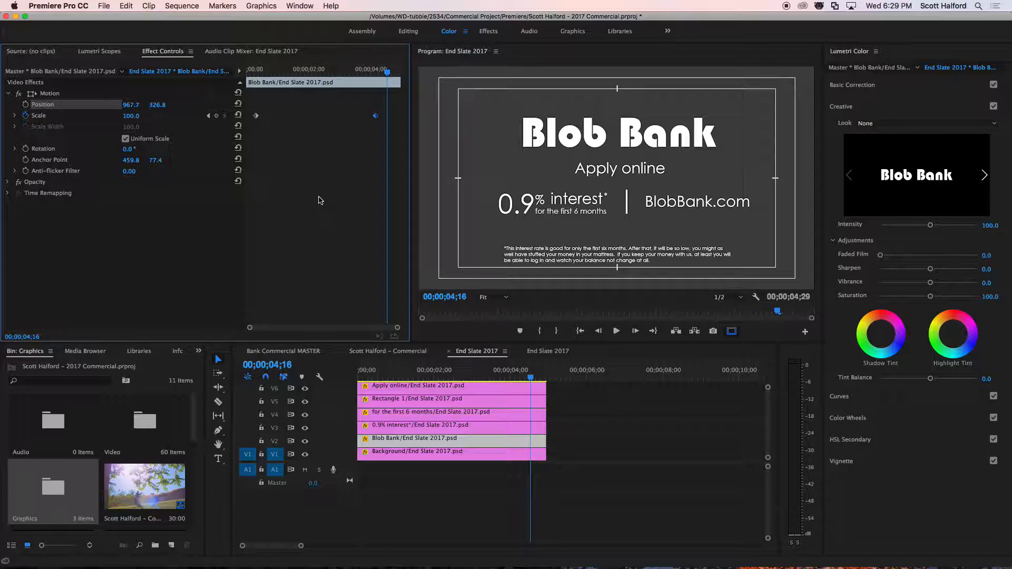
drag(376, 115, 358, 116)
drag(257, 116, 283, 116)
drag(359, 116, 348, 118)
drag(282, 116, 289, 119)
click(279, 70)
key(space)
key(space)
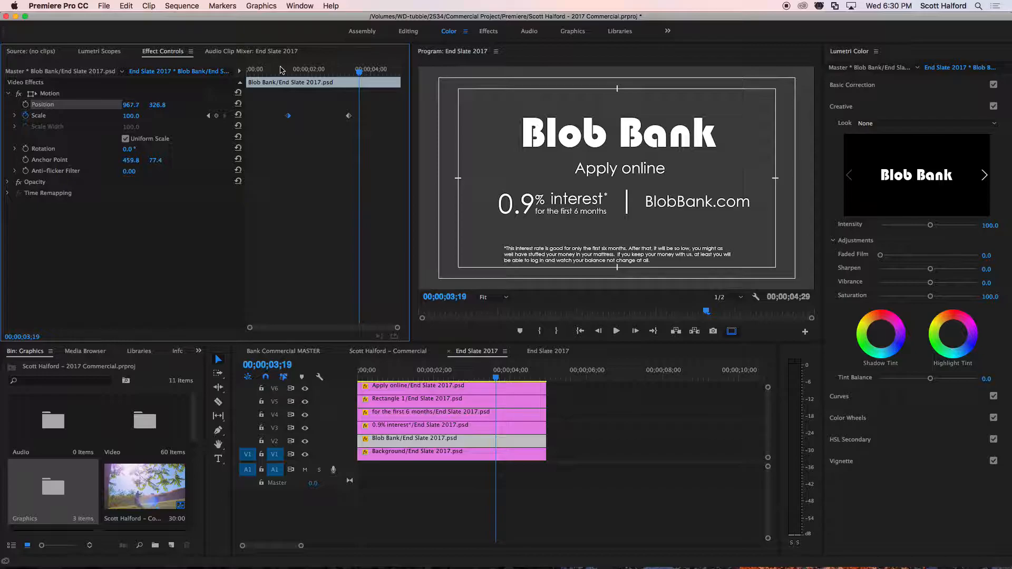
click(282, 70)
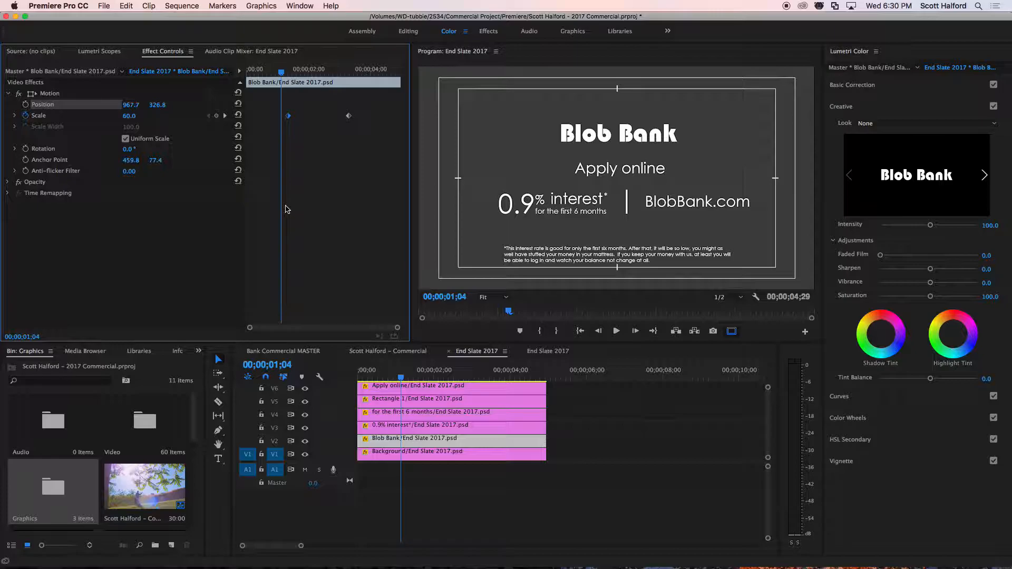
key(space)
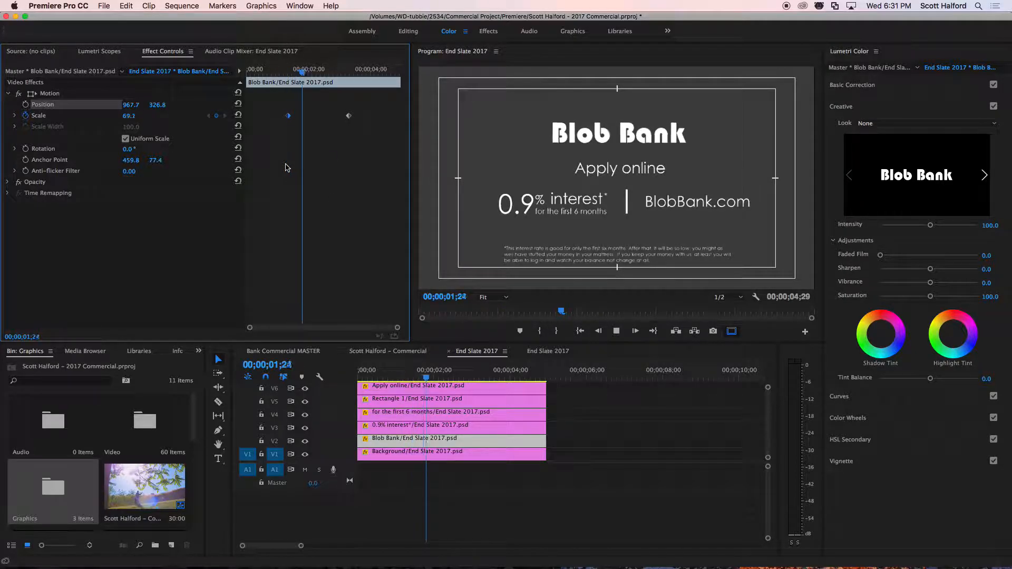
key(space)
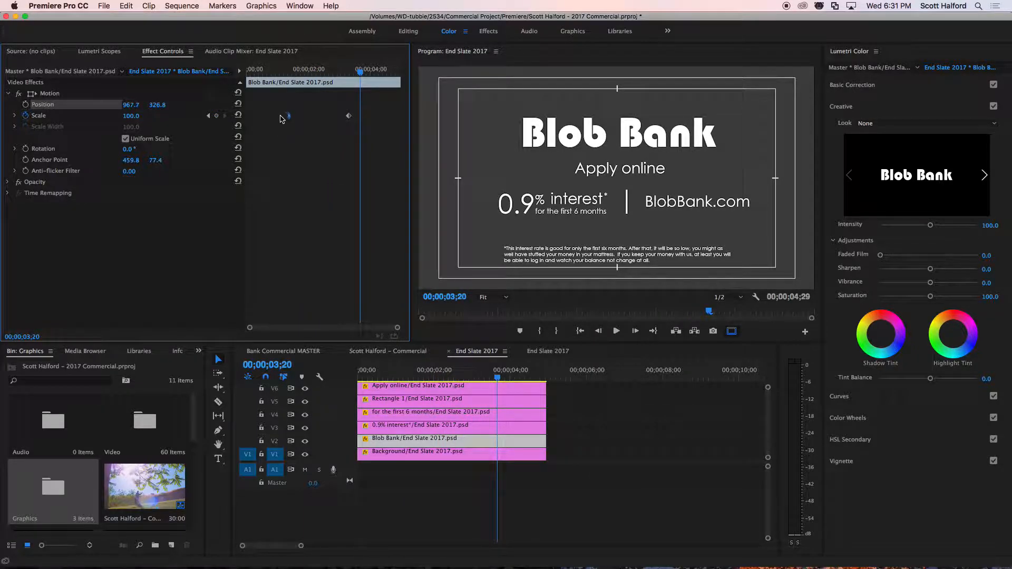
Apply Ease In and Ease Out to both Blob Bank Scale keyframes and preview the smoothed growth.
drag(276, 107, 367, 135)
right_click(349, 119)
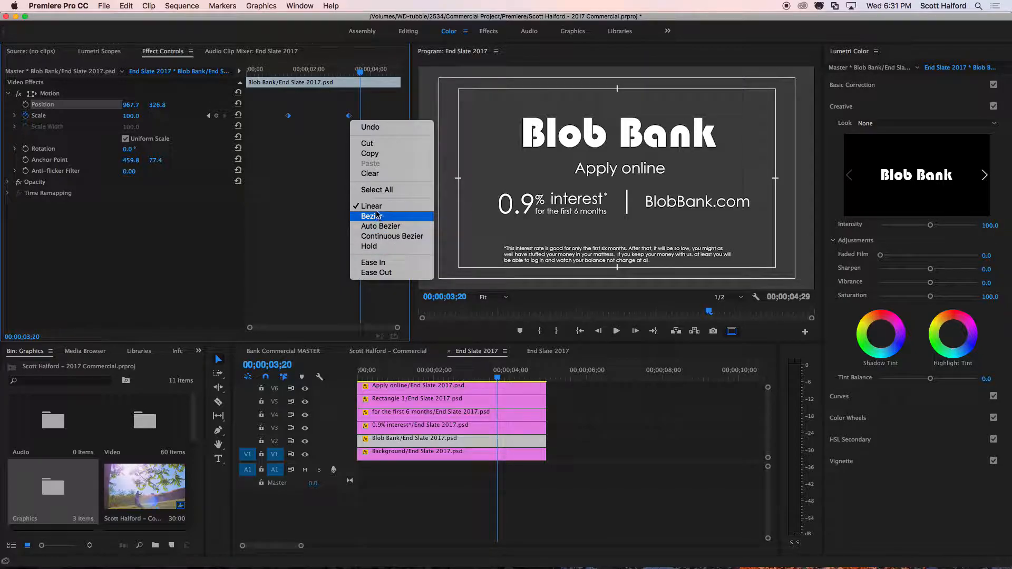
click(382, 264)
right_click(349, 115)
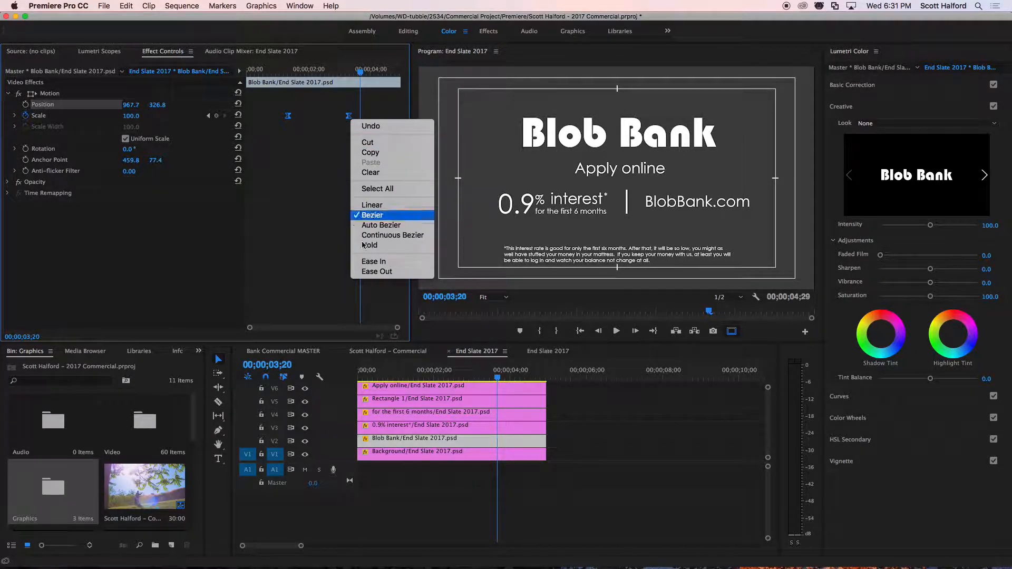
click(373, 271)
click(283, 71)
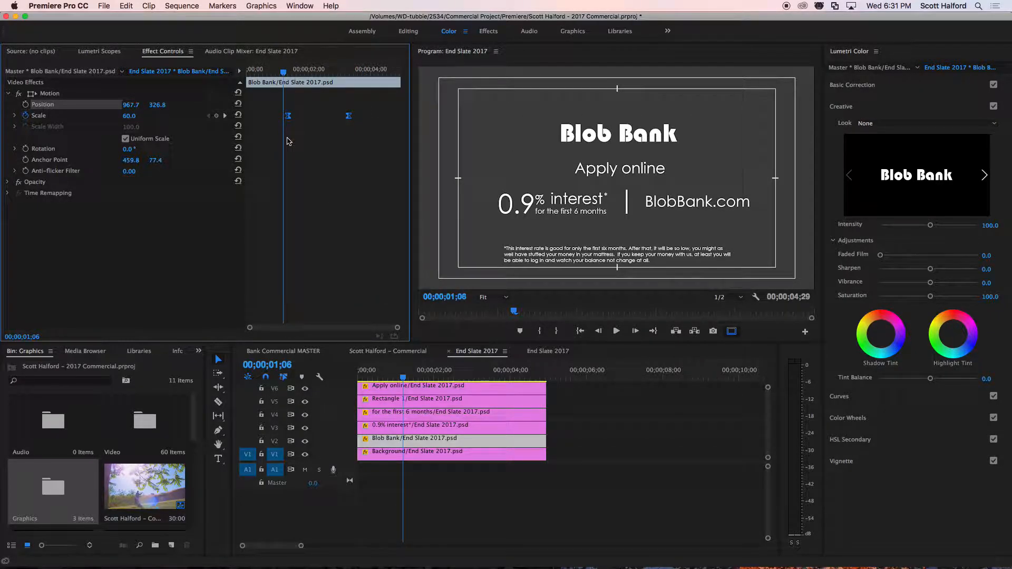
key(space)
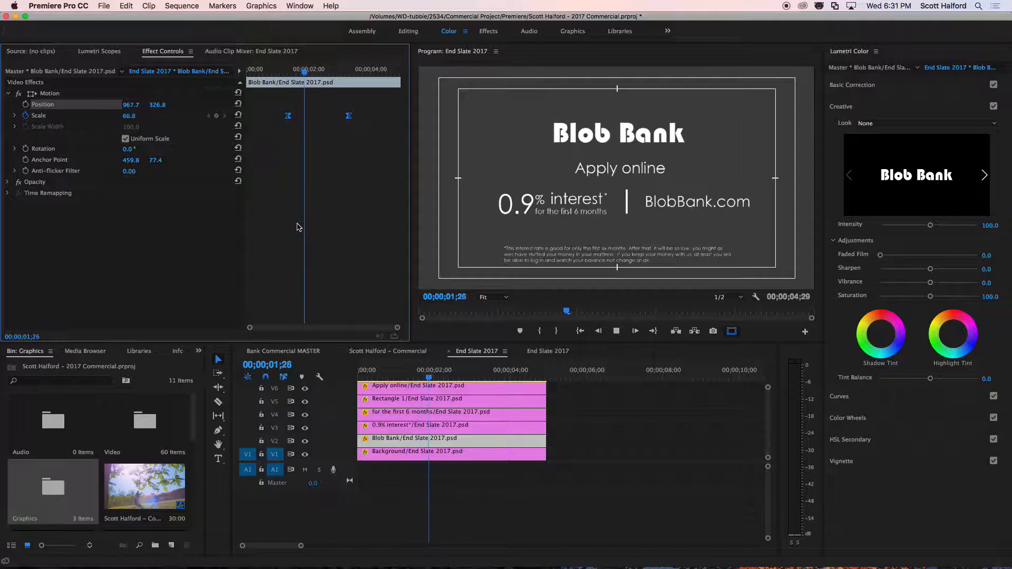
key(space)
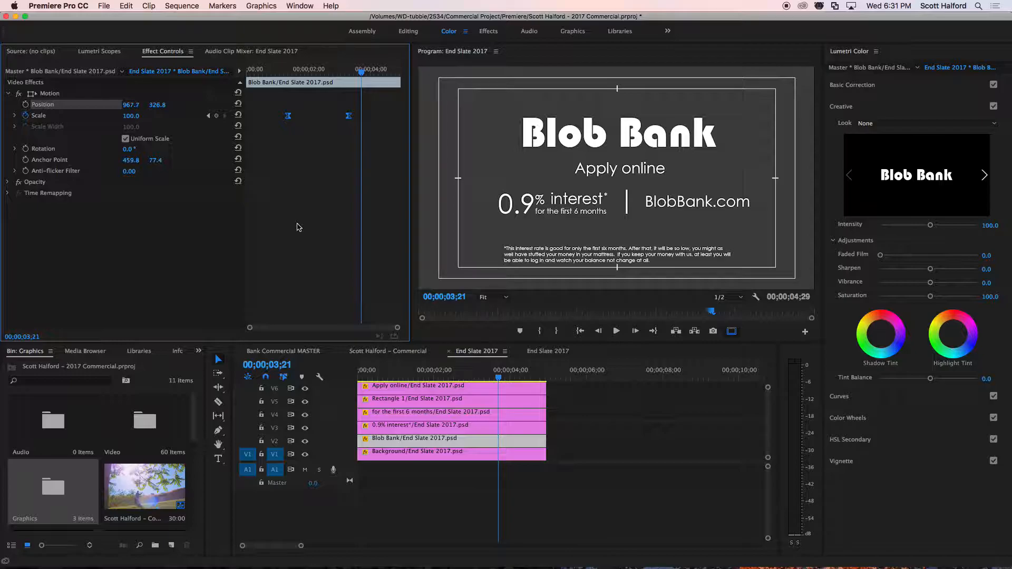
Spread the two eased Scale keyframes to near the clip's start and about 4.4 seconds, and play the slow scale-up from the start.
drag(287, 116, 251, 118)
drag(348, 116, 381, 115)
click(333, 72)
drag(333, 72, 248, 73)
key(space)
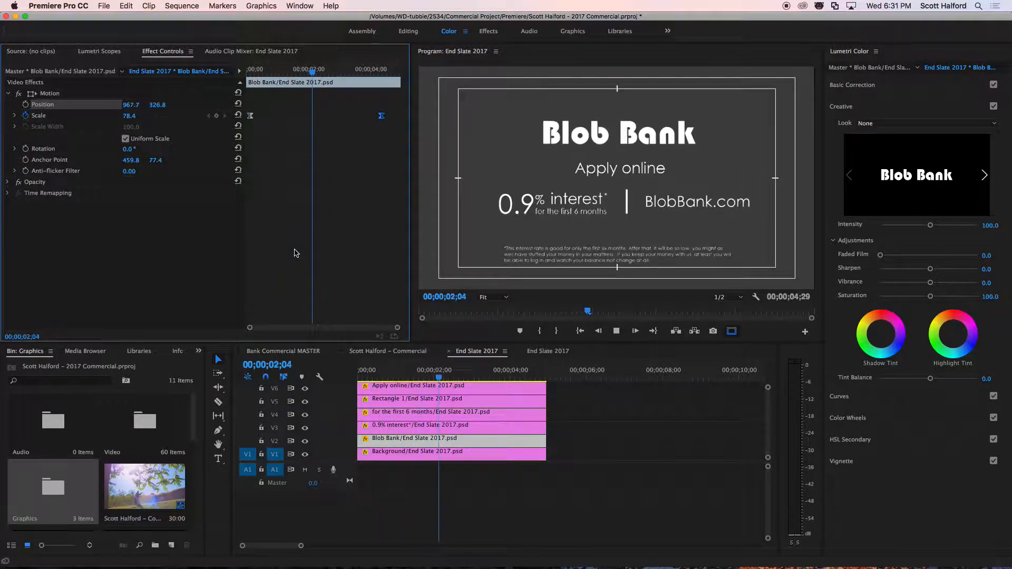
key(space)
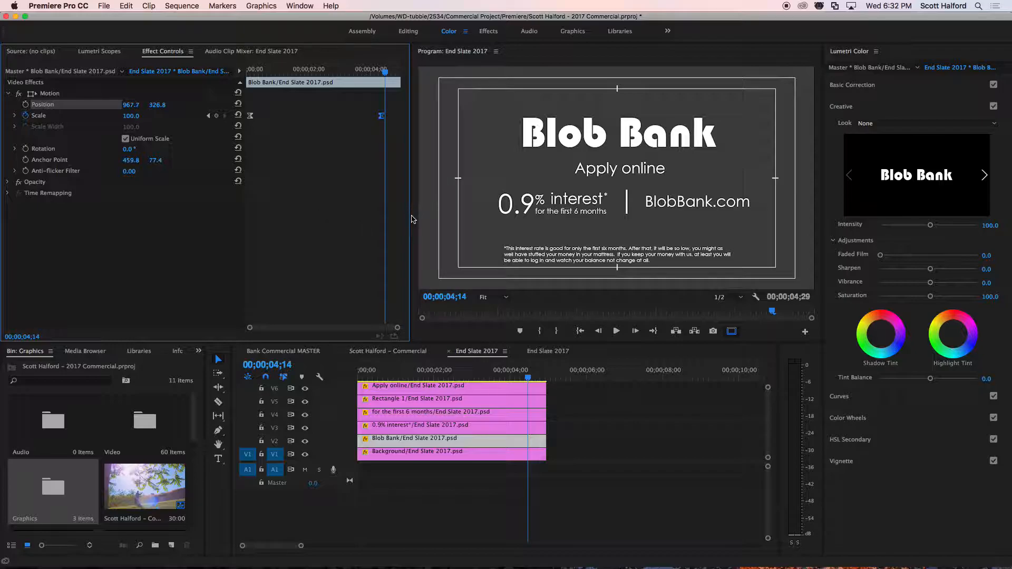
Select the Apply online layer and play the end slate from the start.
click(643, 169)
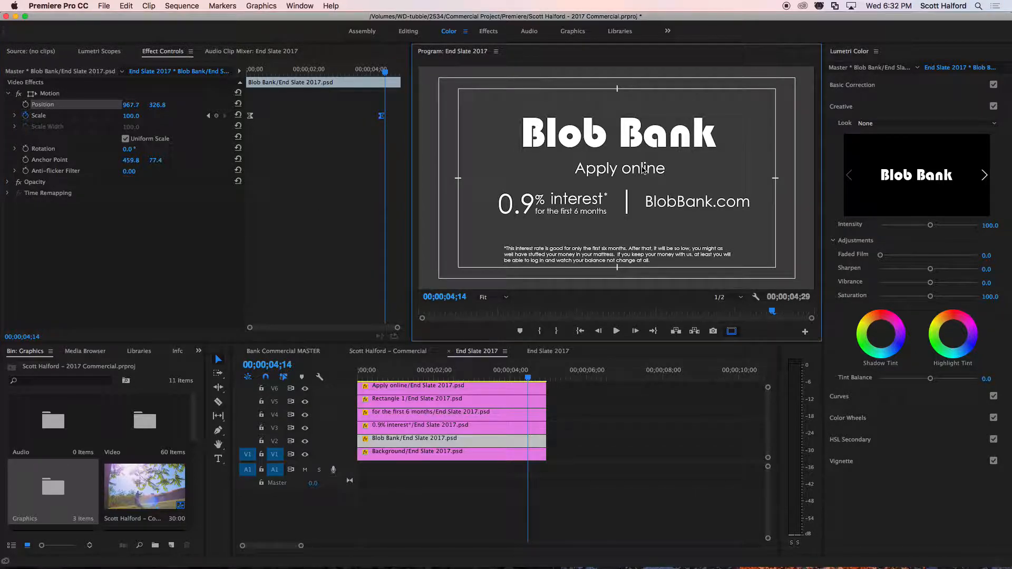
click(392, 386)
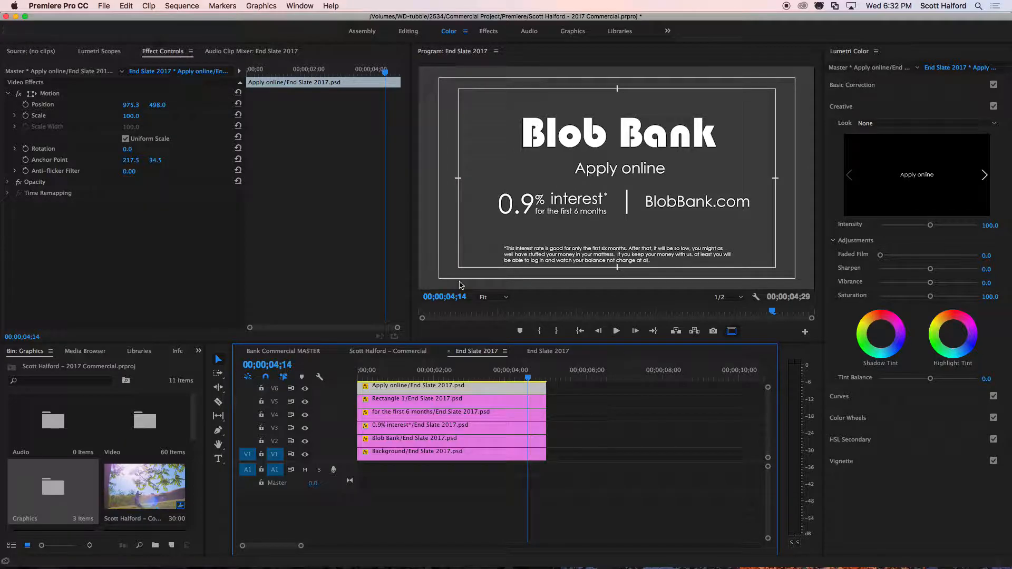
drag(381, 371, 341, 372)
key(space)
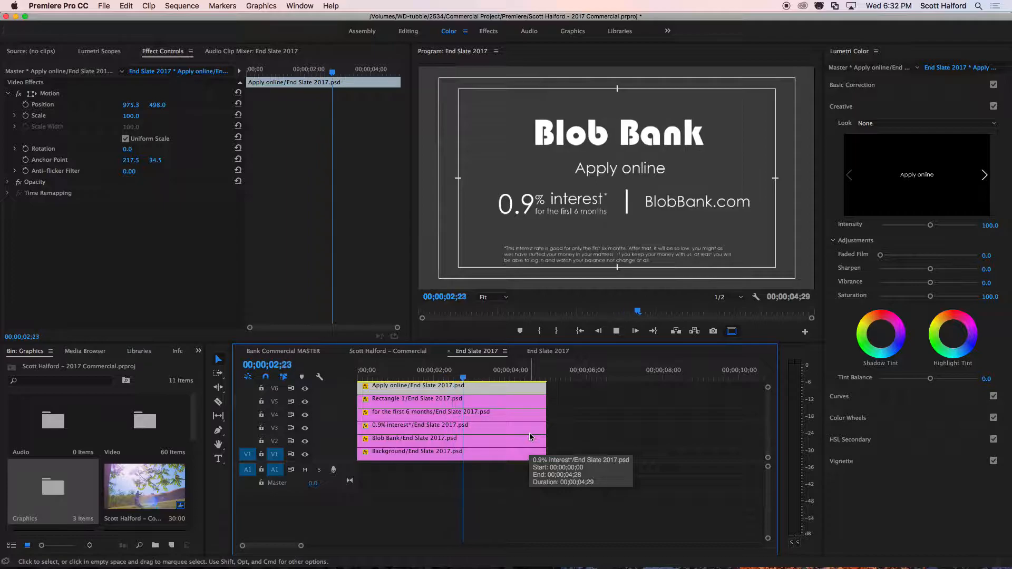
key(space)
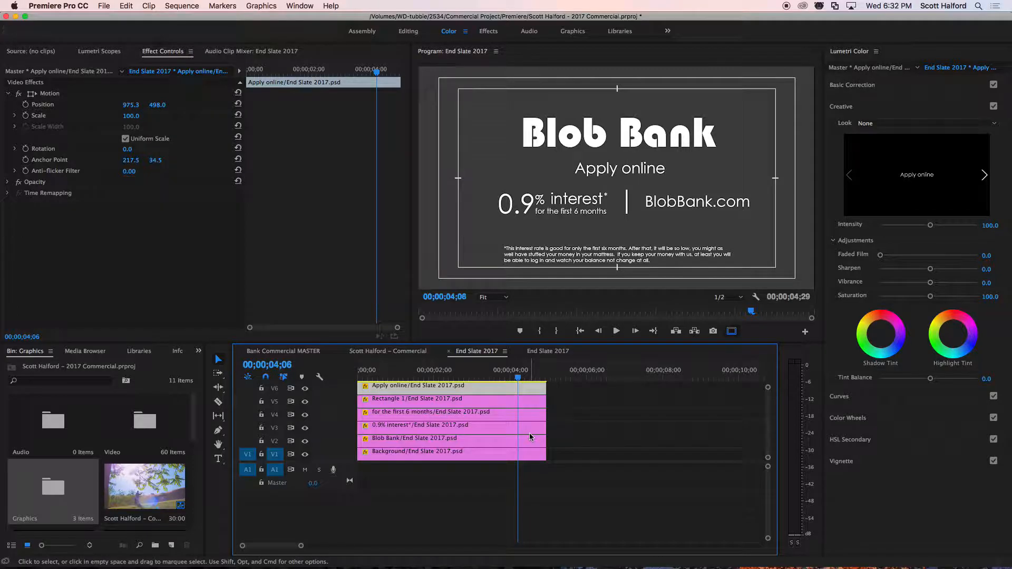
Keyframe Apply online's Position from 00;00;00;17 to 00;00;04;04 with five moves around the frame, ending at 972.8, 500.6.
drag(372, 376, 379, 376)
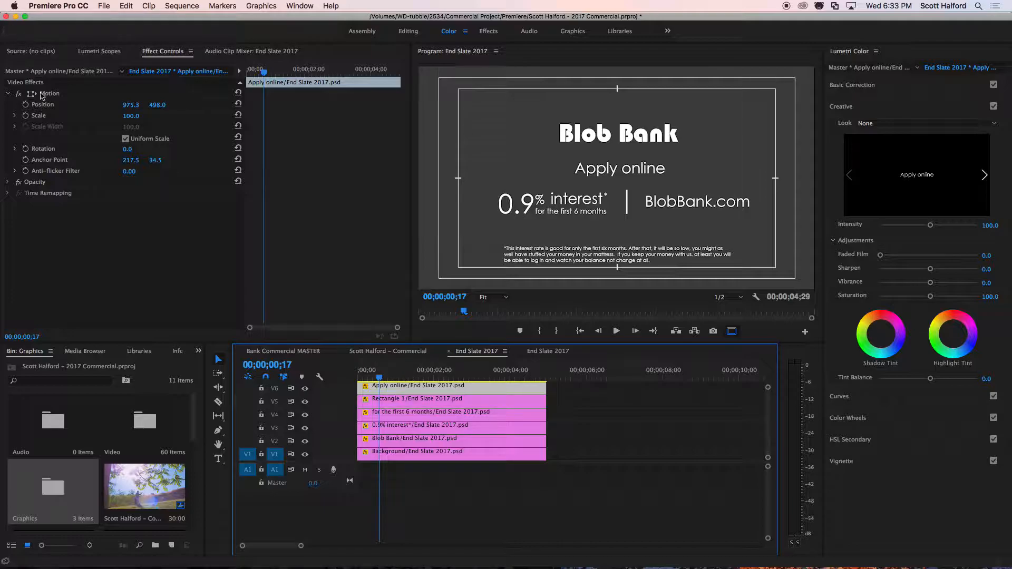
click(25, 104)
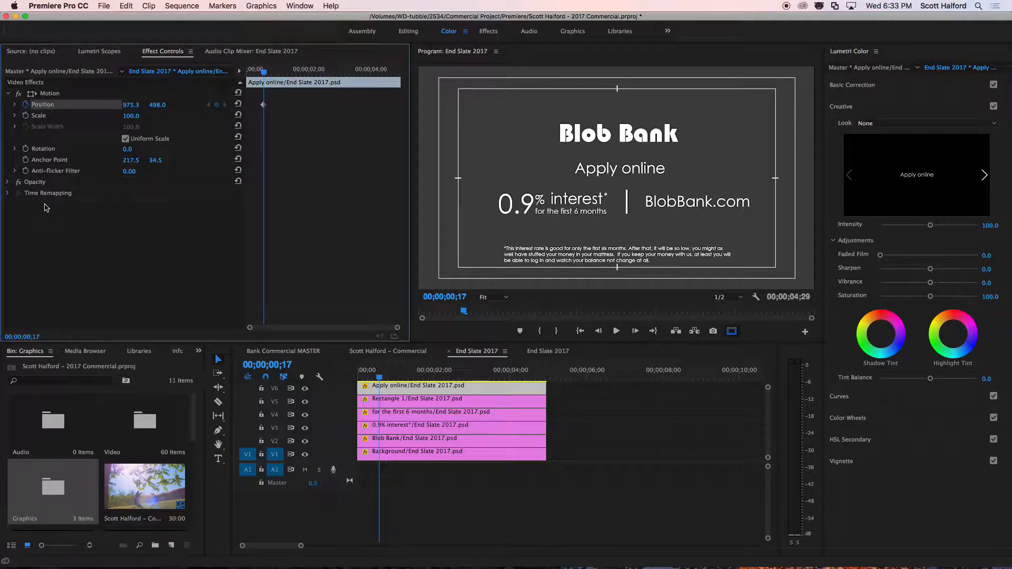
click(265, 74)
drag(264, 74, 283, 72)
click(49, 94)
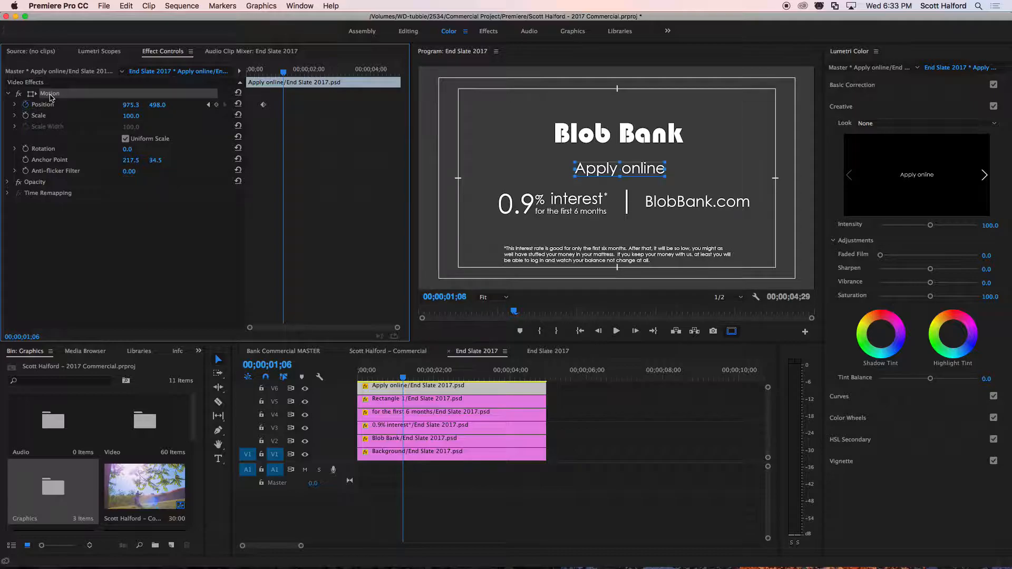
mouse_move(633, 169)
mouse_down()
mouse_move(698, 176)
mouse_move(678, 108)
mouse_move(515, 109)
mouse_move(538, 108)
mouse_move(537, 179)
mouse_move(641, 171)
mouse_up()
key(space)
key(space)
key(space)
key(space)
key(space)
key(space)
key(space)
key(space)
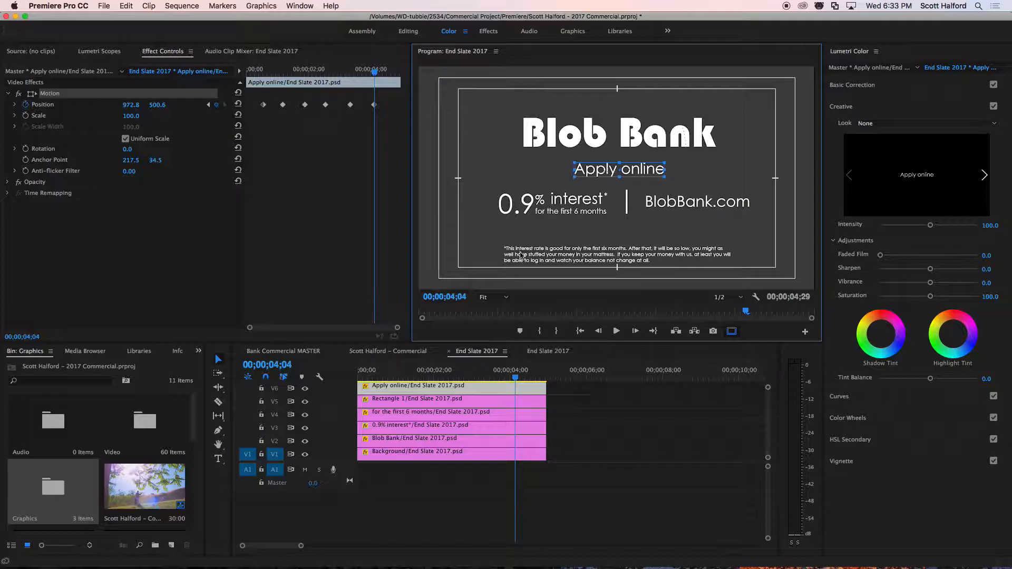
Play the sequence from the beginning to review the Apply online text's movement.
key(Home)
key(space)
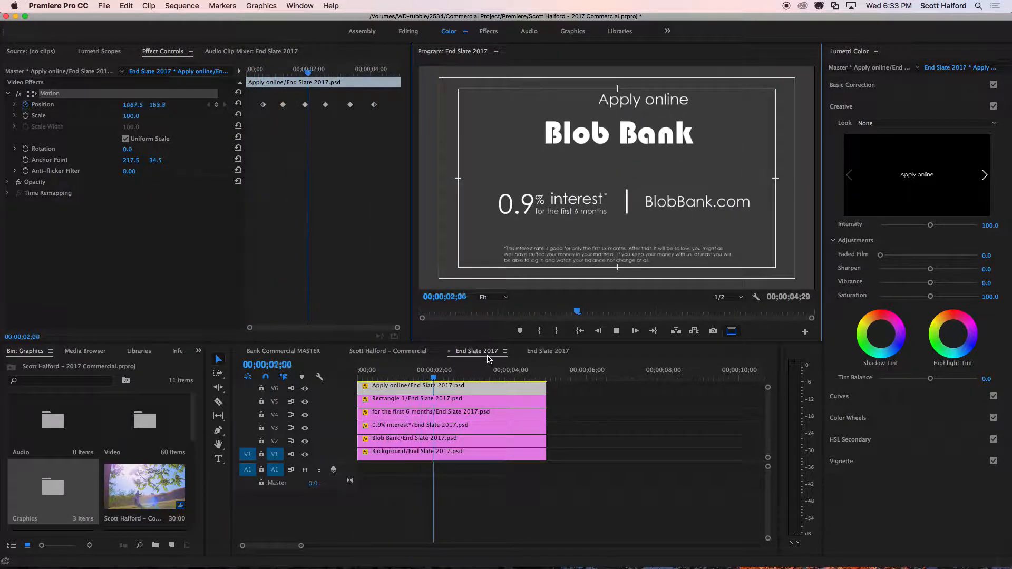
key(space)
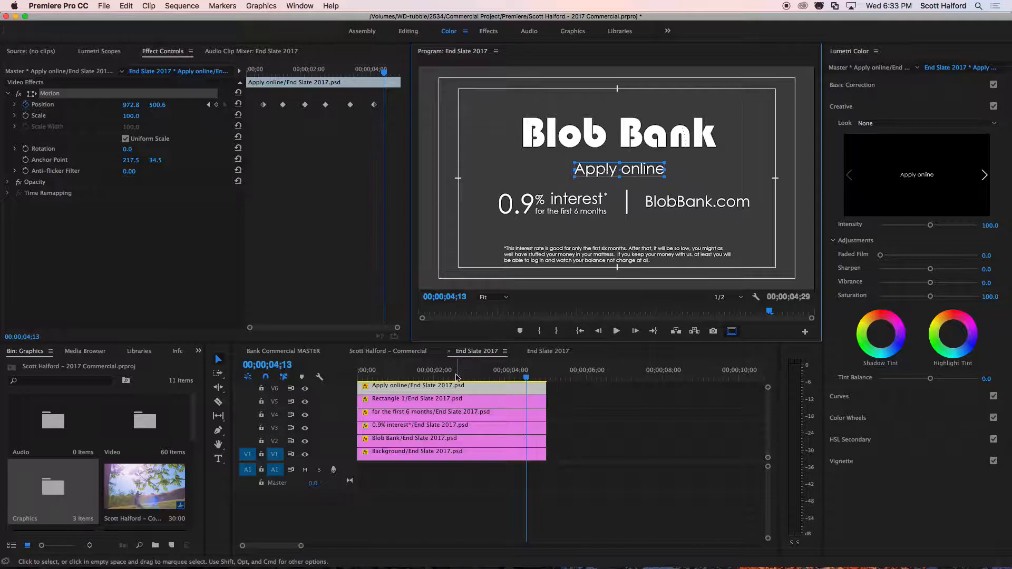
Examine the Apply online layer's motion path in the preview and match its points to individual Position keyframes.
click(263, 105)
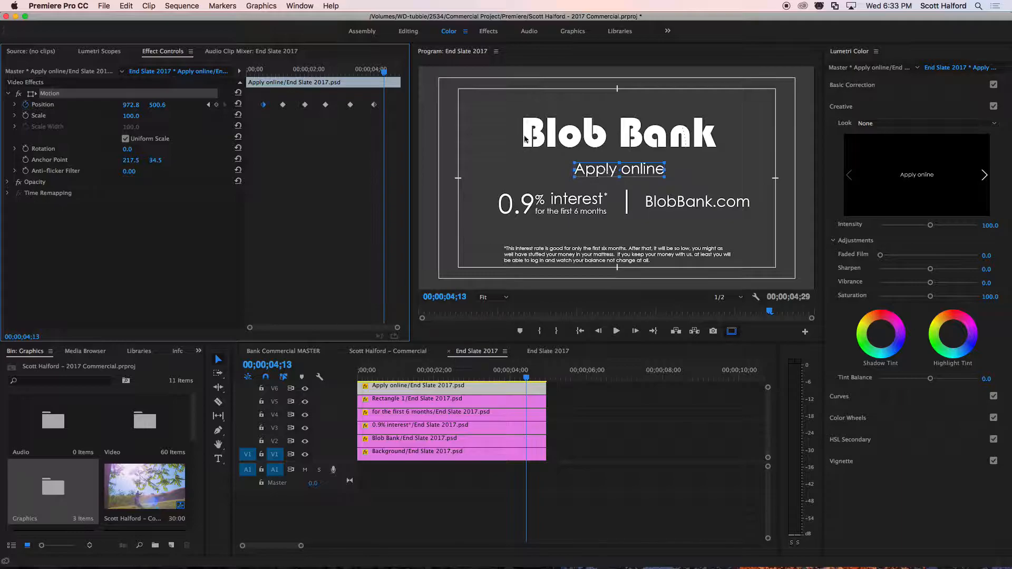
click(530, 183)
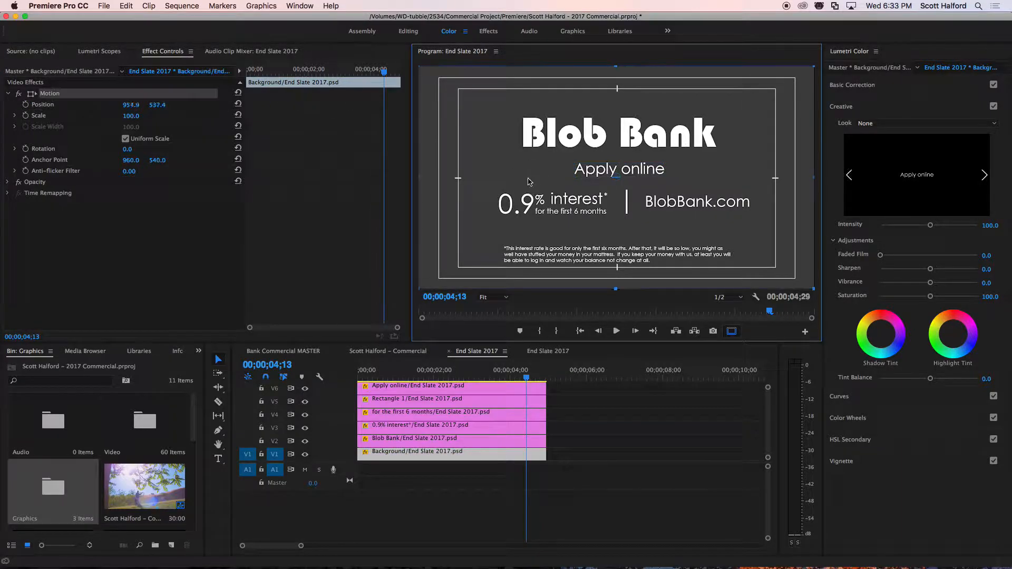
click(433, 387)
click(46, 93)
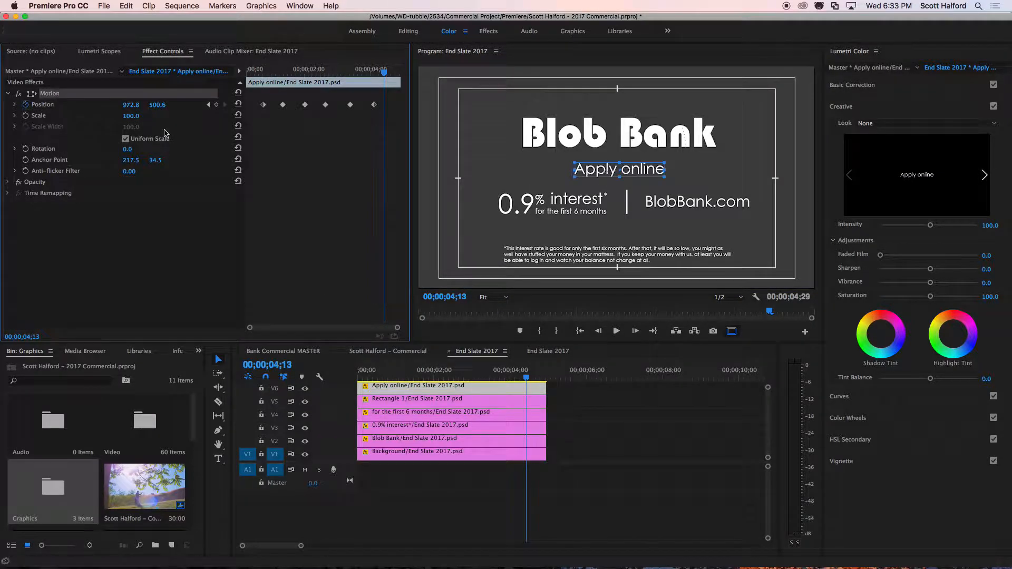
click(529, 180)
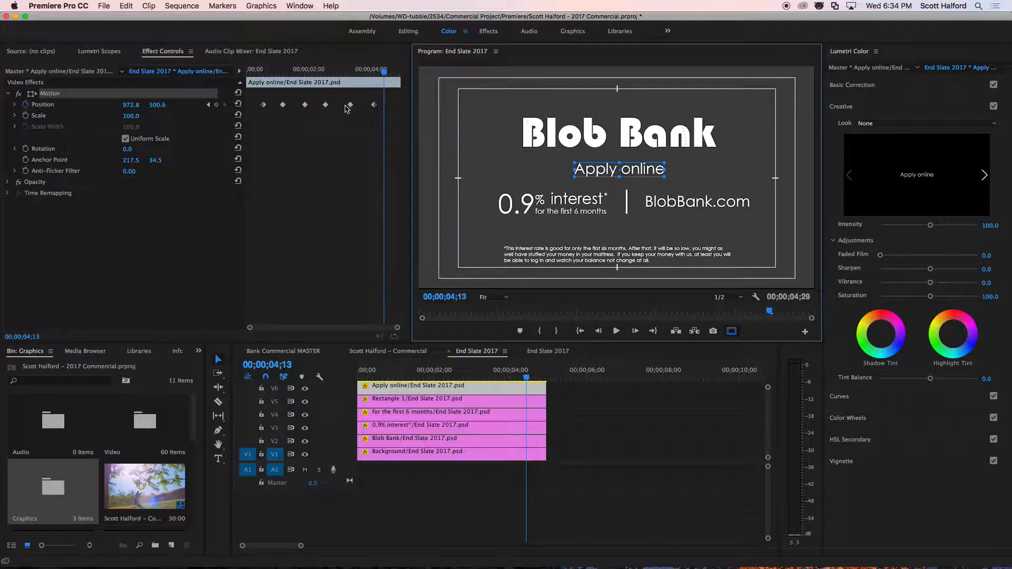
click(354, 109)
click(326, 105)
click(304, 105)
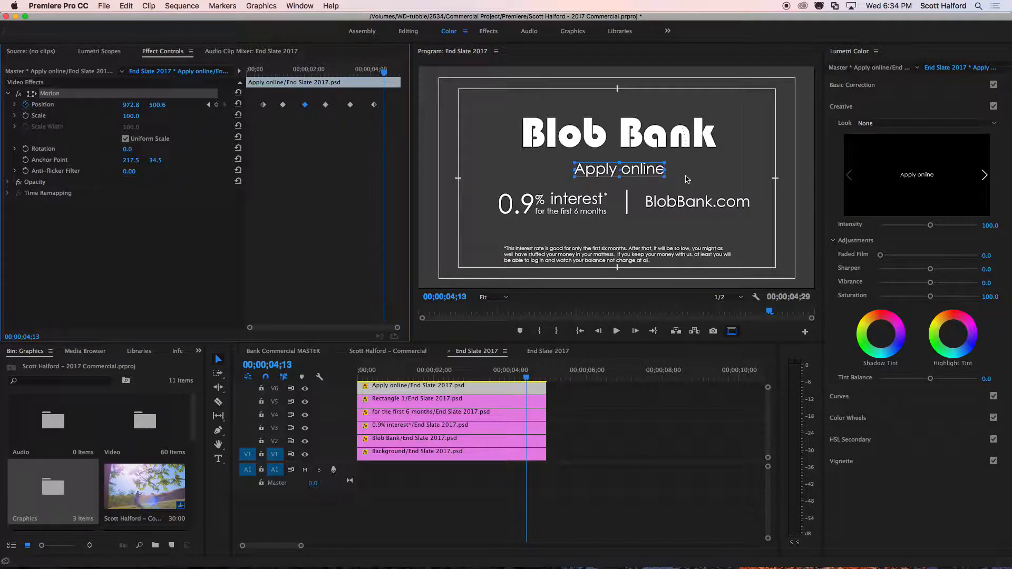
click(689, 170)
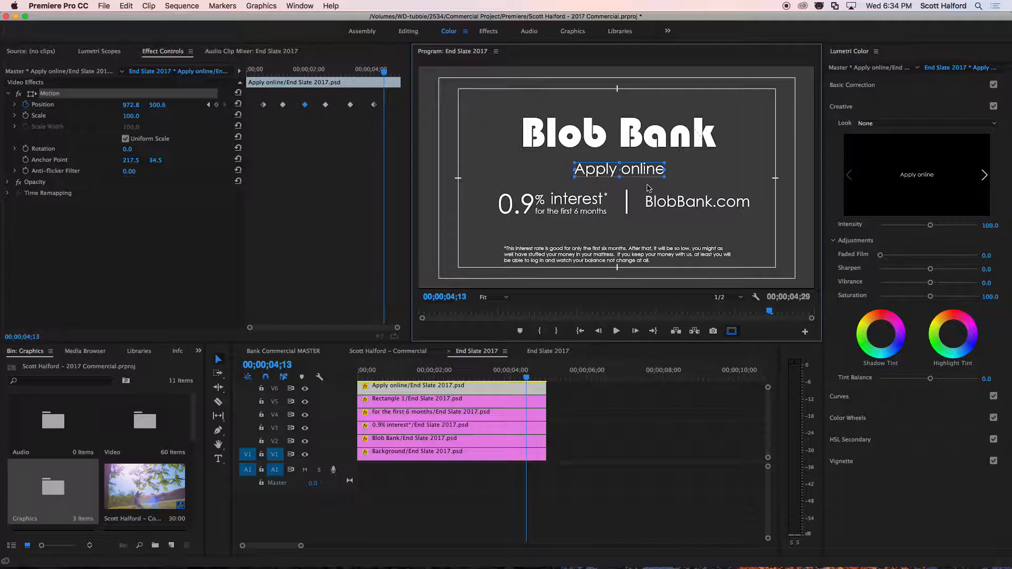
click(720, 165)
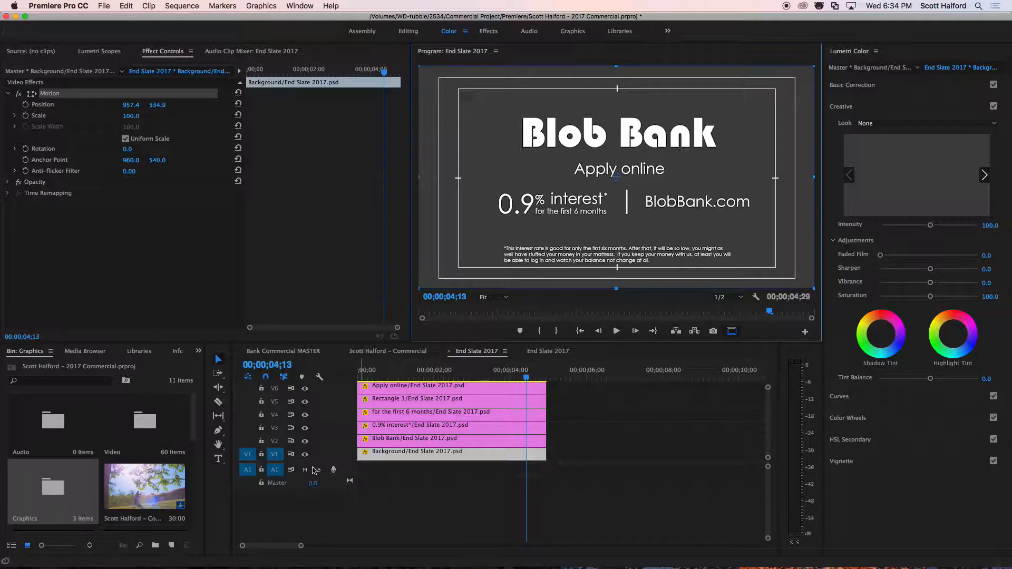
Hide the Background layer's V1 track and display the Apply online layer's motion path.
click(305, 455)
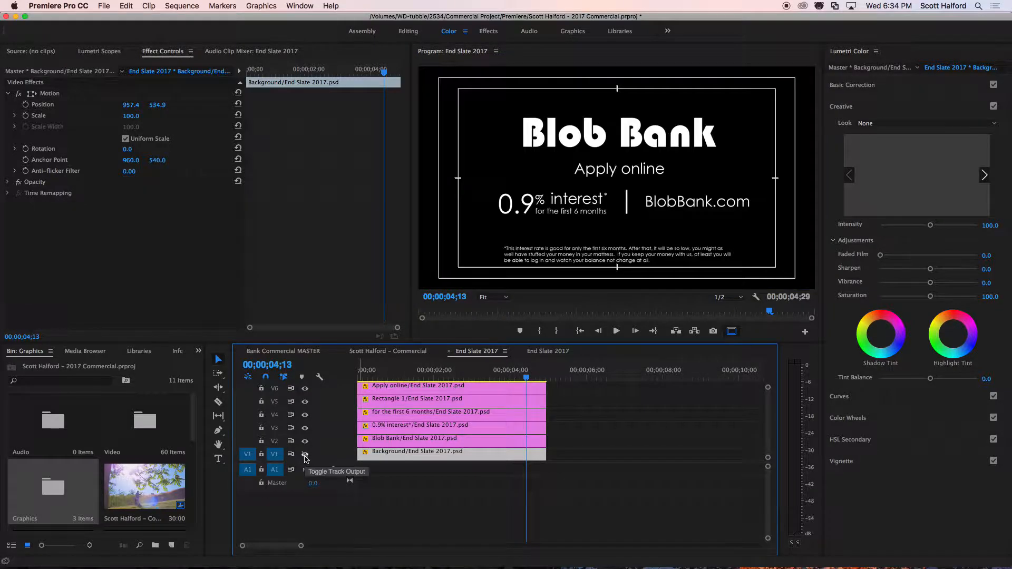
click(512, 390)
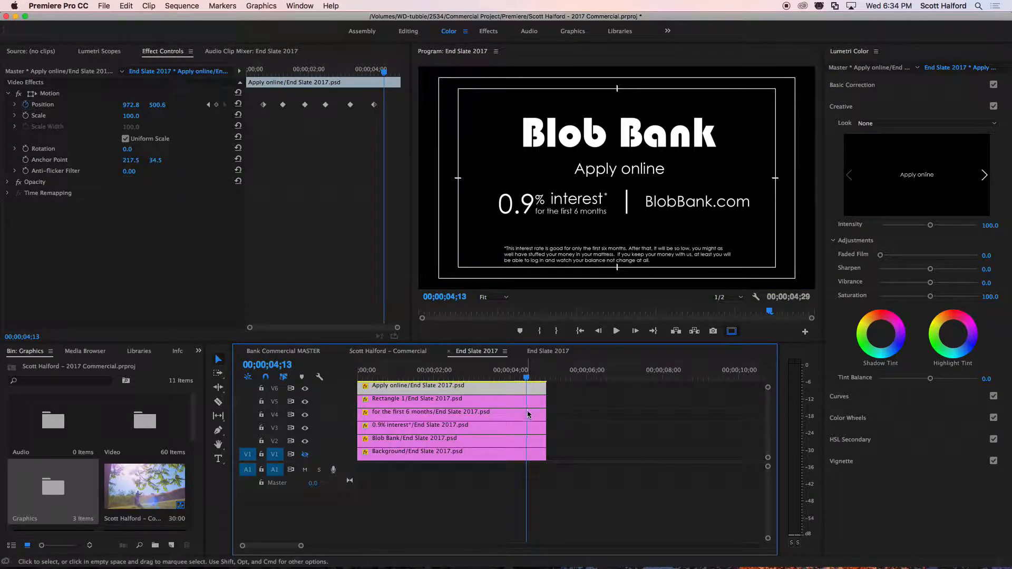
click(48, 94)
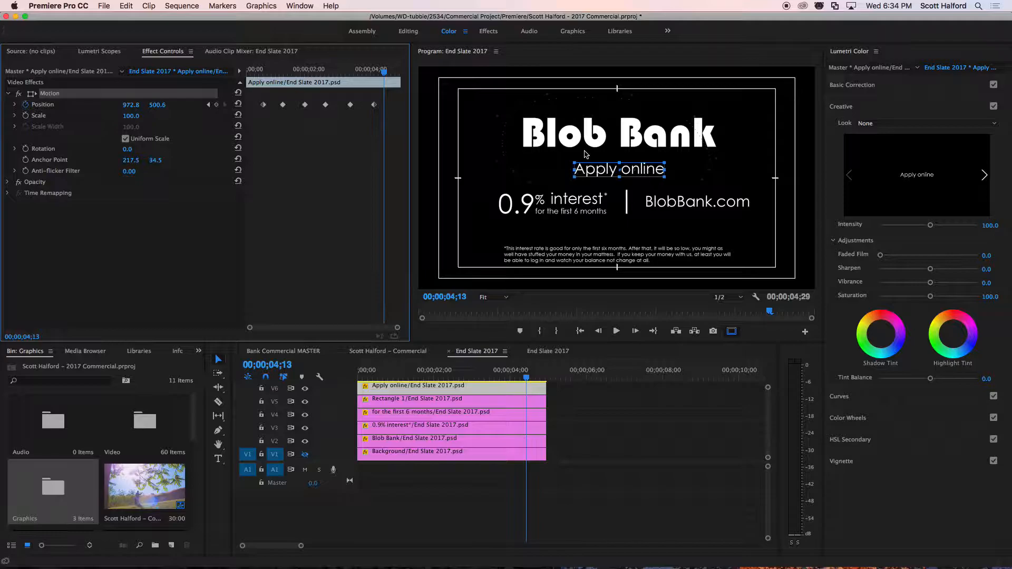
Try to reshape the Apply online motion path in the preview, and revert the accidental shift of the Background layer.
click(665, 111)
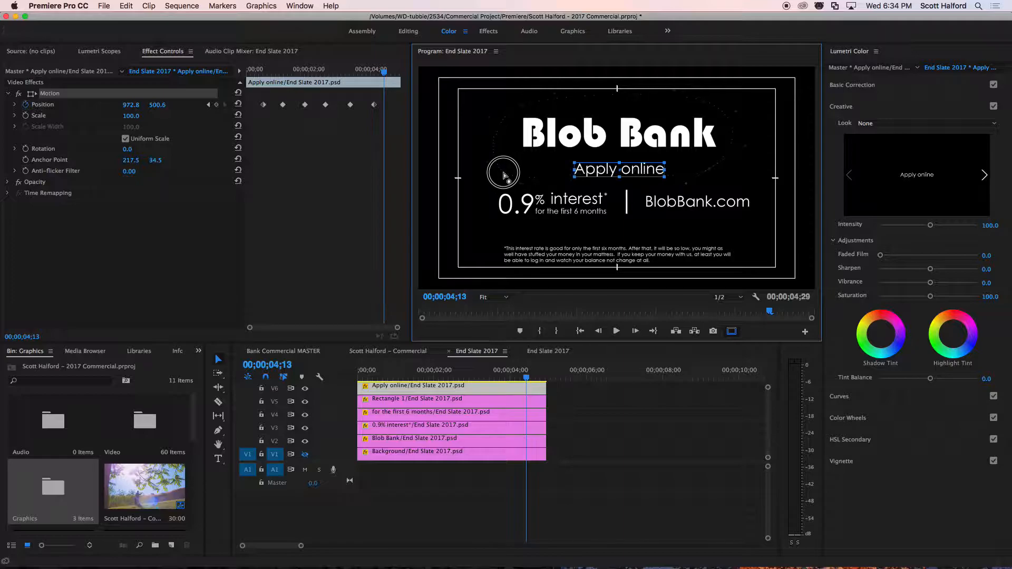
click(521, 111)
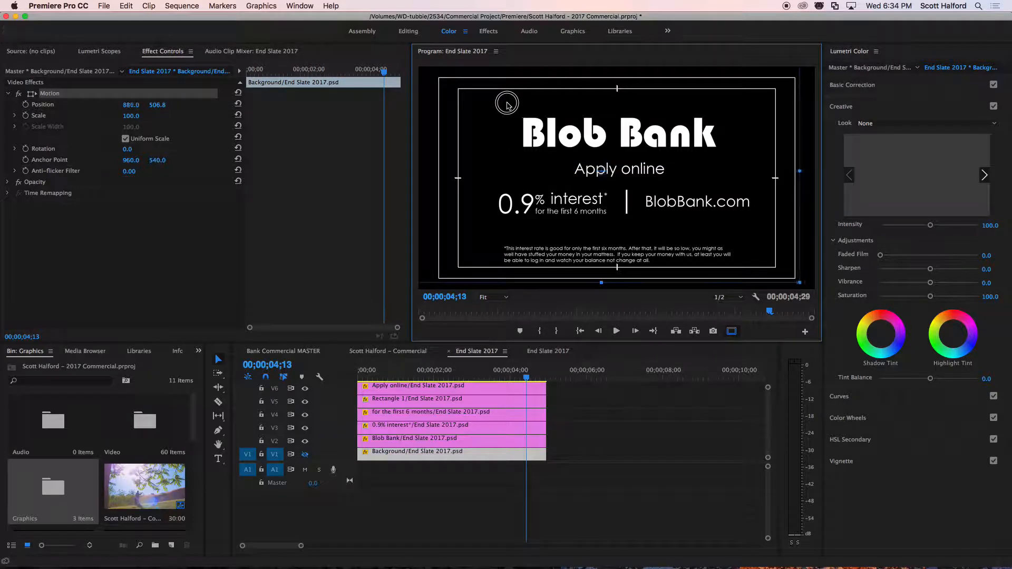
drag(505, 186, 549, 257)
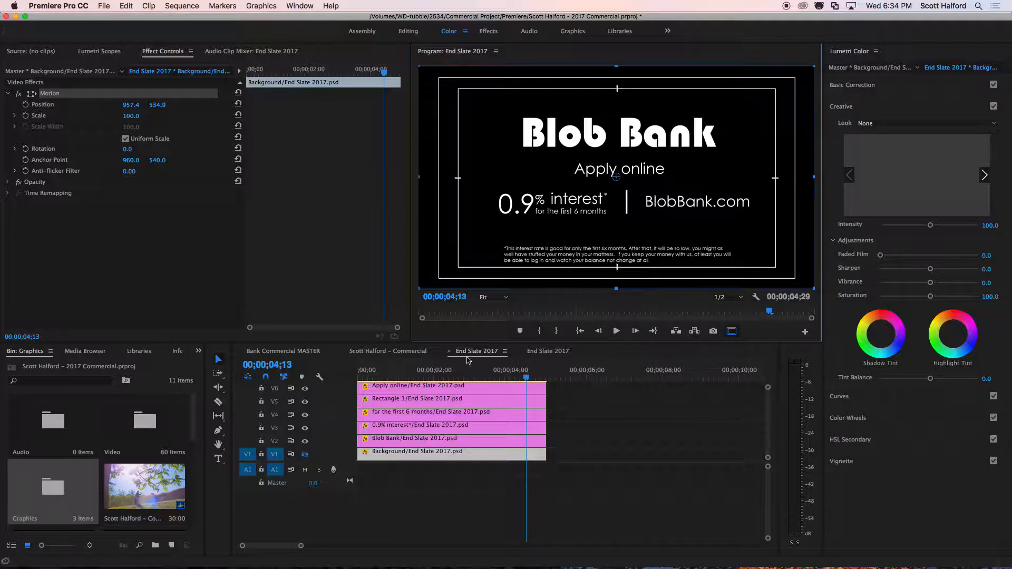
Play the End Slate 2017 sequence from the beginning to review the current layer animation.
drag(453, 369, 312, 366)
key(space)
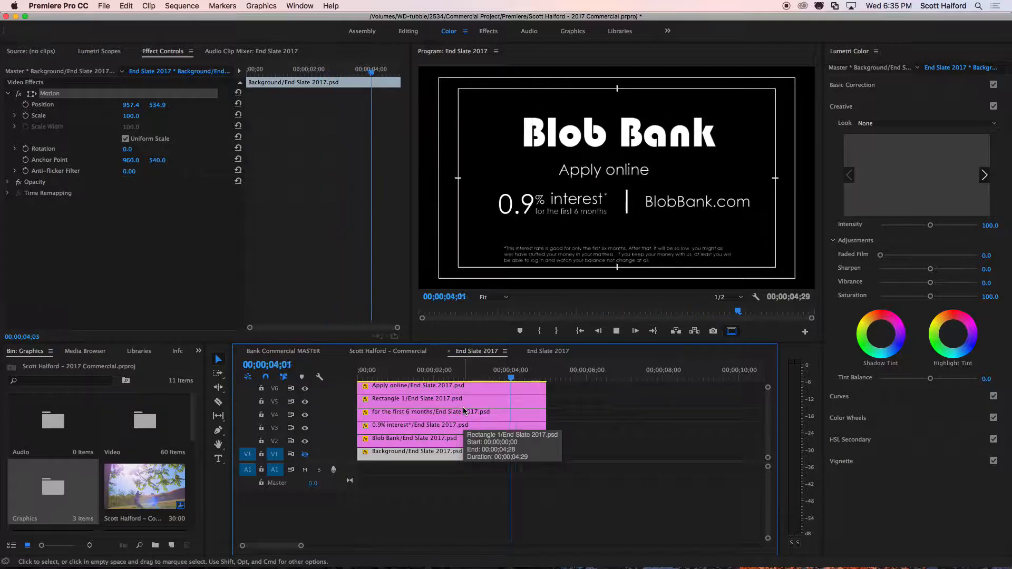
key(space)
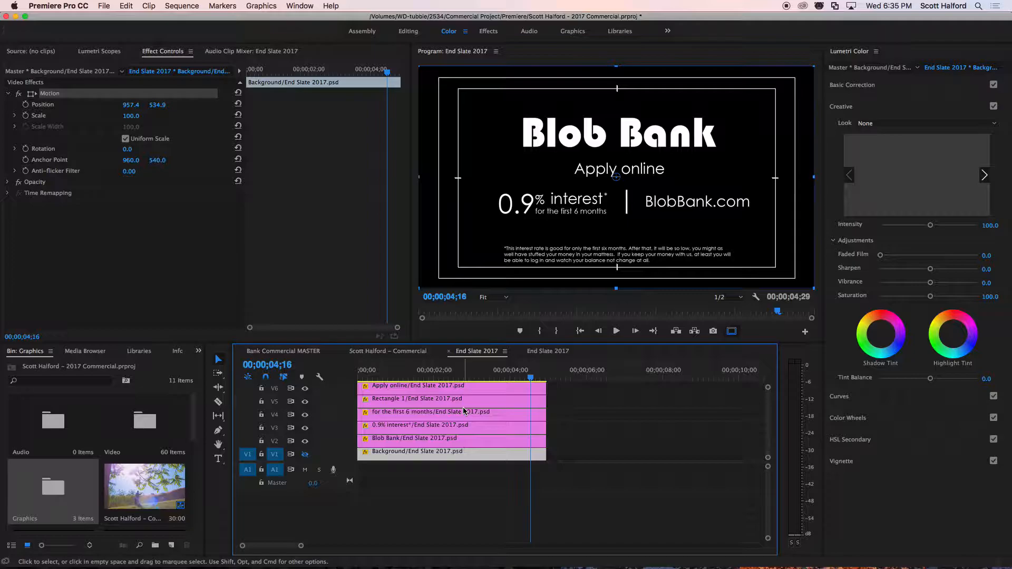
Turn off Position animation on the Apply online layer near the sequence start, deleting all its Position keyframes.
click(480, 389)
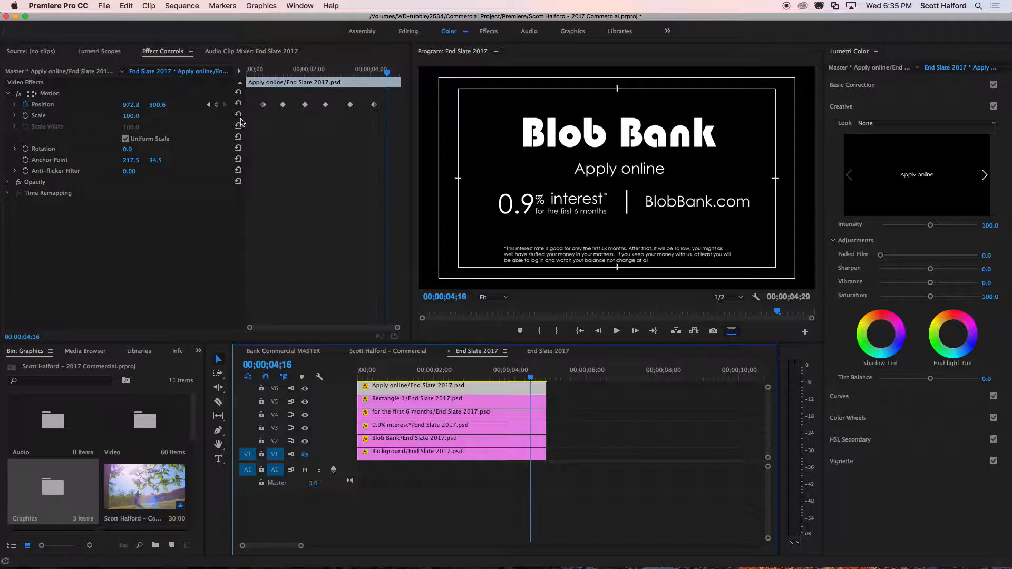
drag(272, 71, 256, 71)
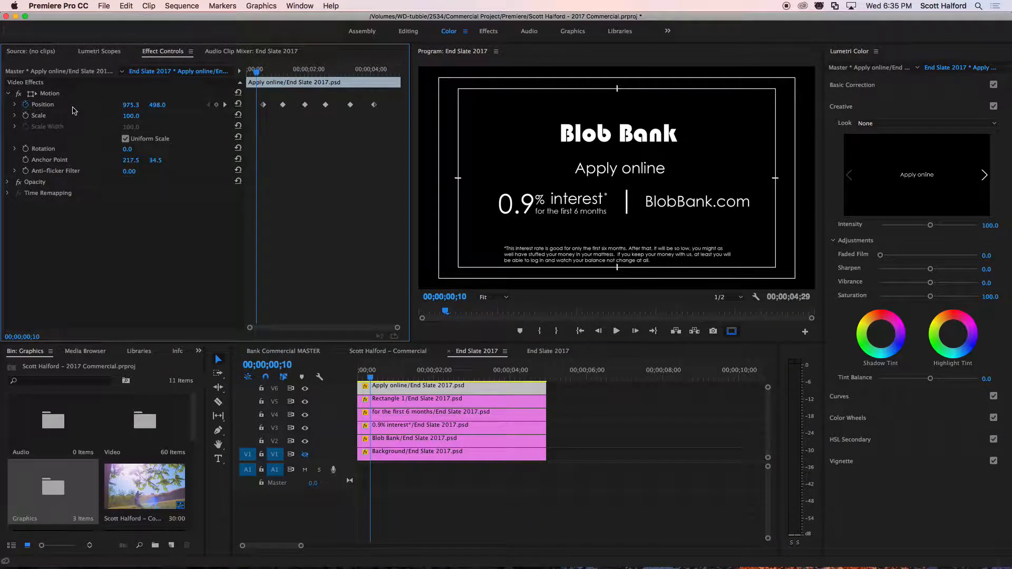
click(25, 107)
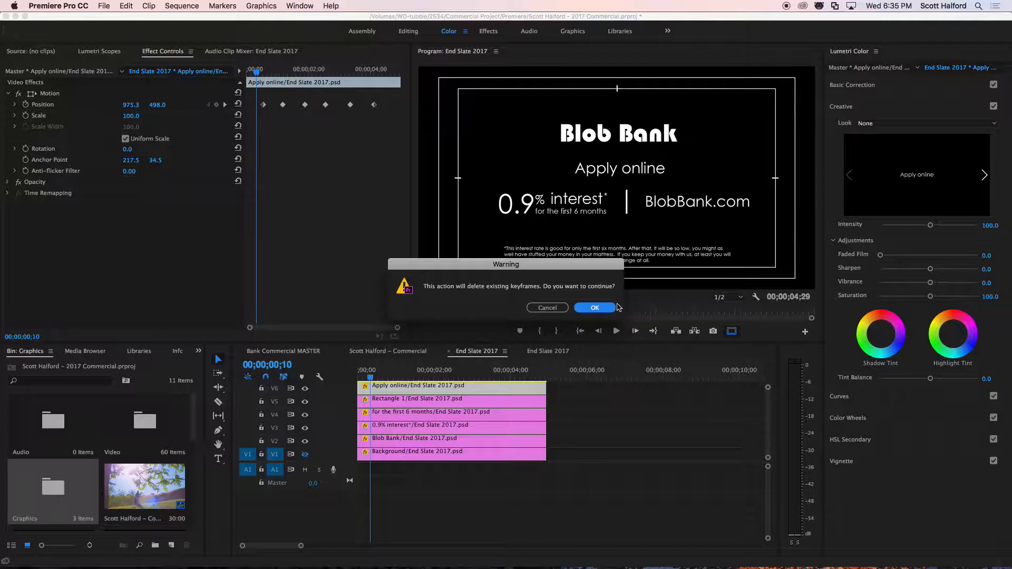
key(Return)
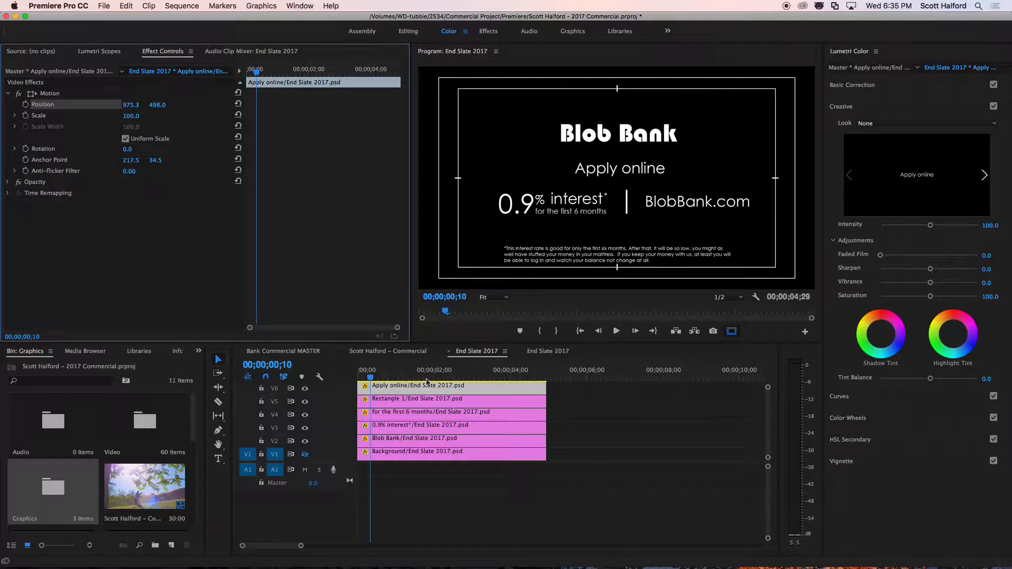
Start Scale animation on the Rectangle 1 layer with a keyframe of 0 at 00;00;00;05.
click(455, 353)
key(Home)
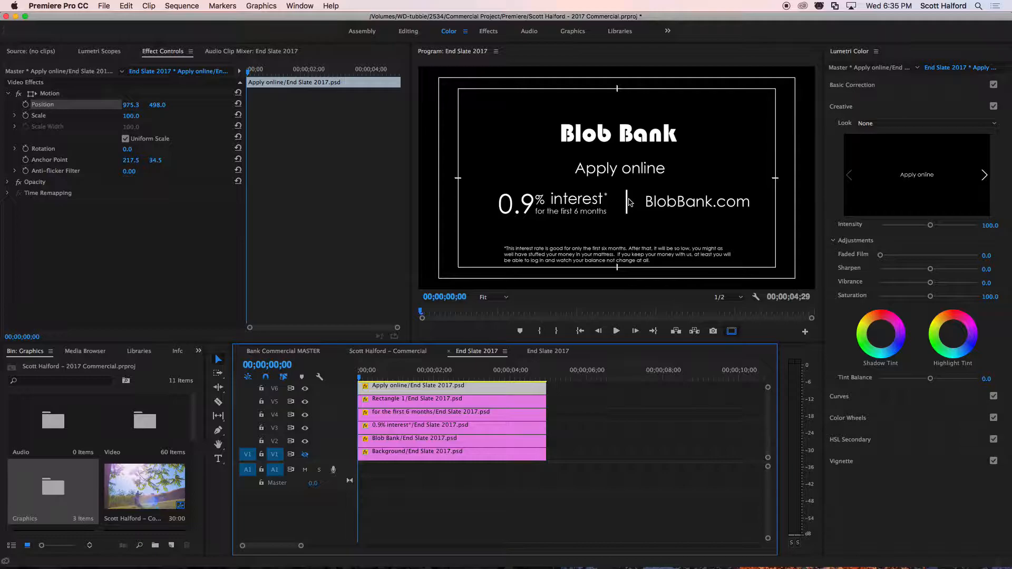
click(363, 373)
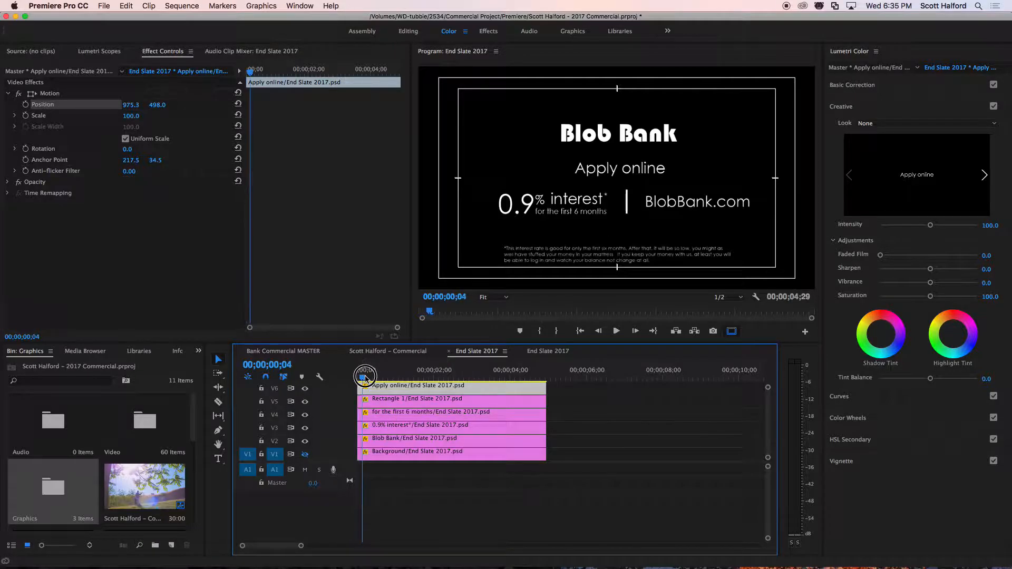
click(380, 402)
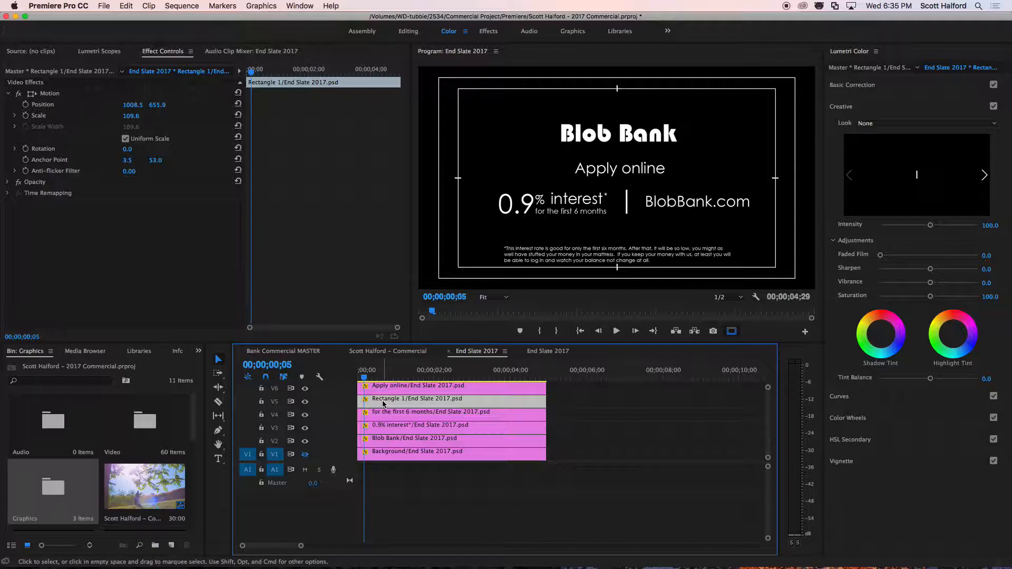
click(25, 115)
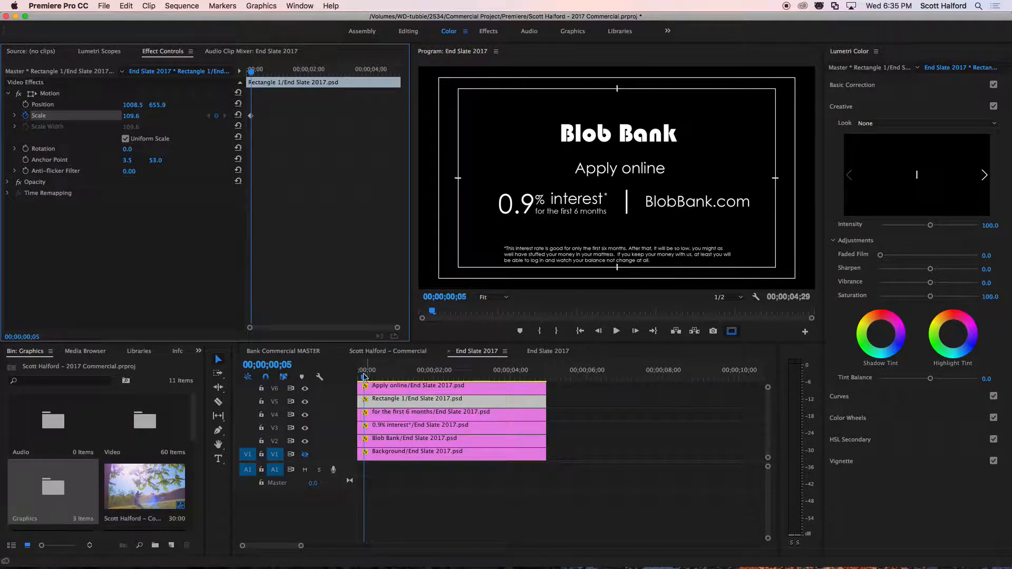
click(131, 116)
text(0)
key(Return)
Add a Scale keyframe of 100 to the Rectangle 1 layer at 00;00;00;19.
drag(365, 377, 381, 377)
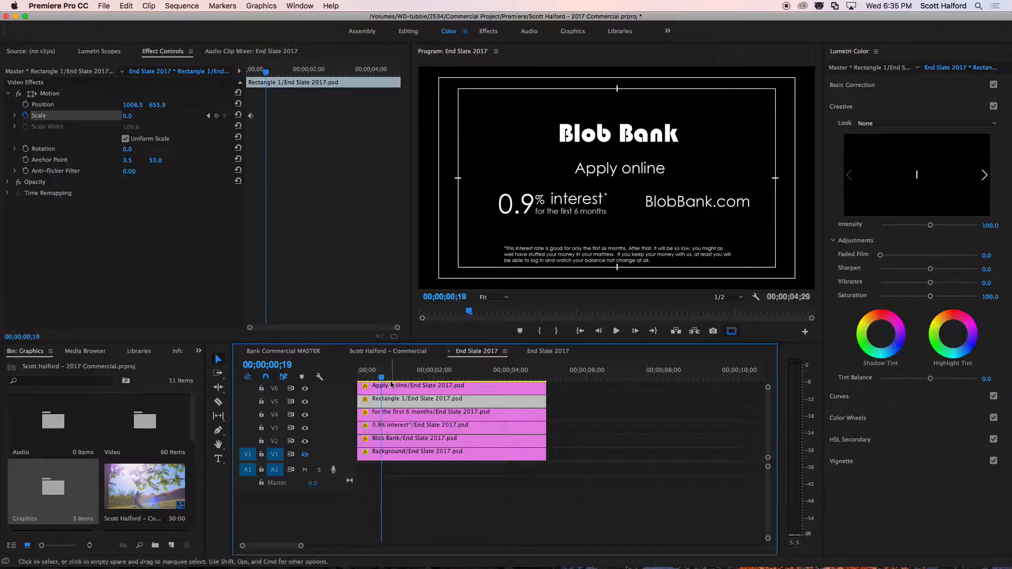
click(128, 117)
text(100)
key(Return)
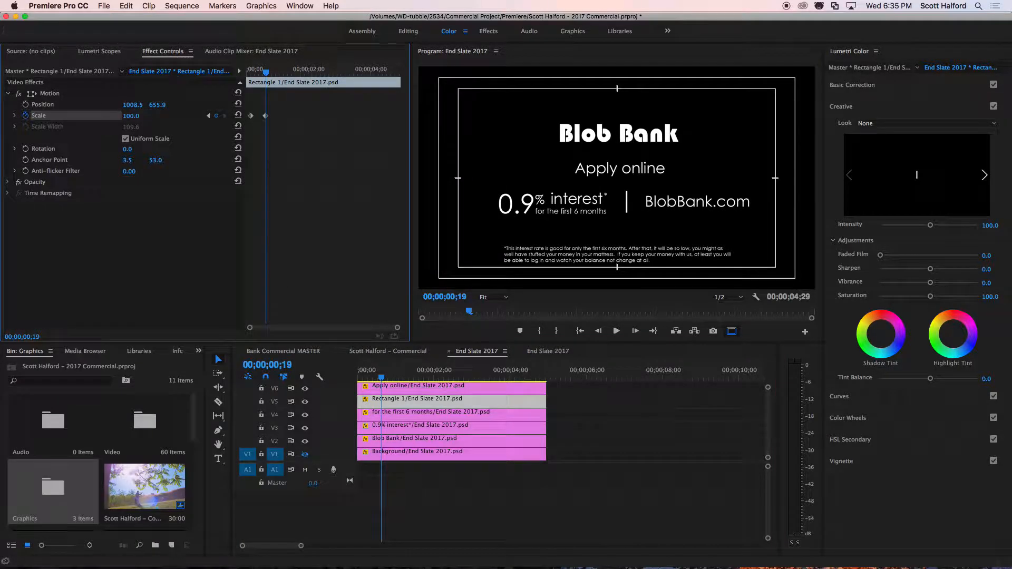
Start Position animation at 00;00;00;20 on both the 0.9% interest and for the first 6 months layers.
mouse_move(380, 377)
mouse_down()
mouse_move(365, 377)
mouse_move(383, 380)
mouse_up()
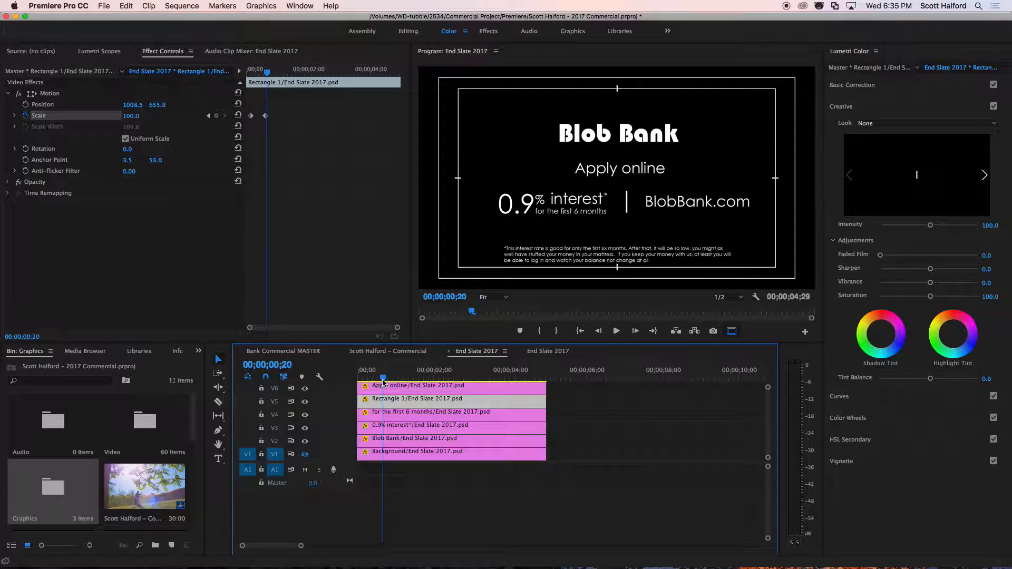
mouse_move(383, 380)
mouse_down()
mouse_move(364, 377)
mouse_move(383, 378)
mouse_up()
click(399, 414)
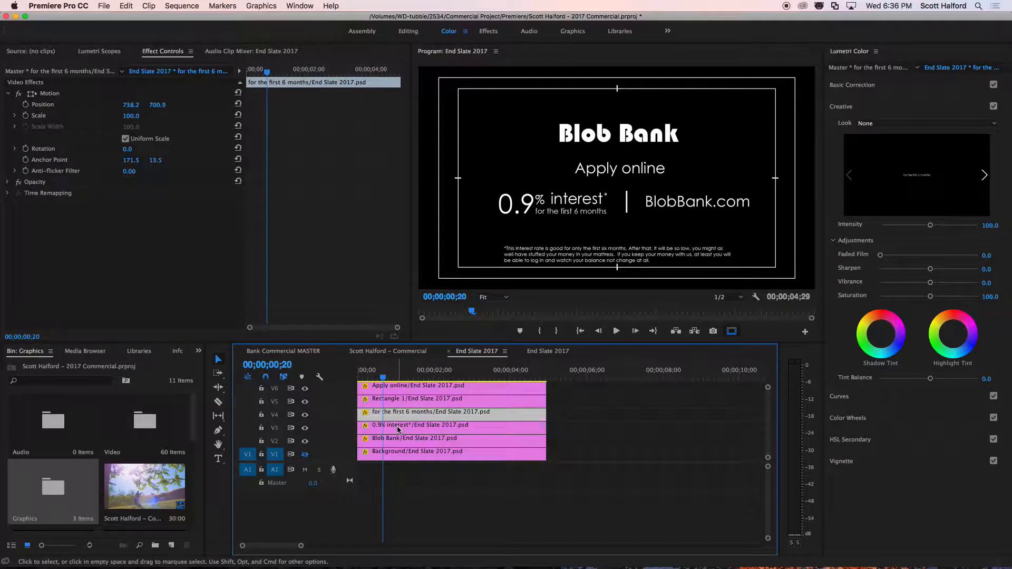
click(398, 430)
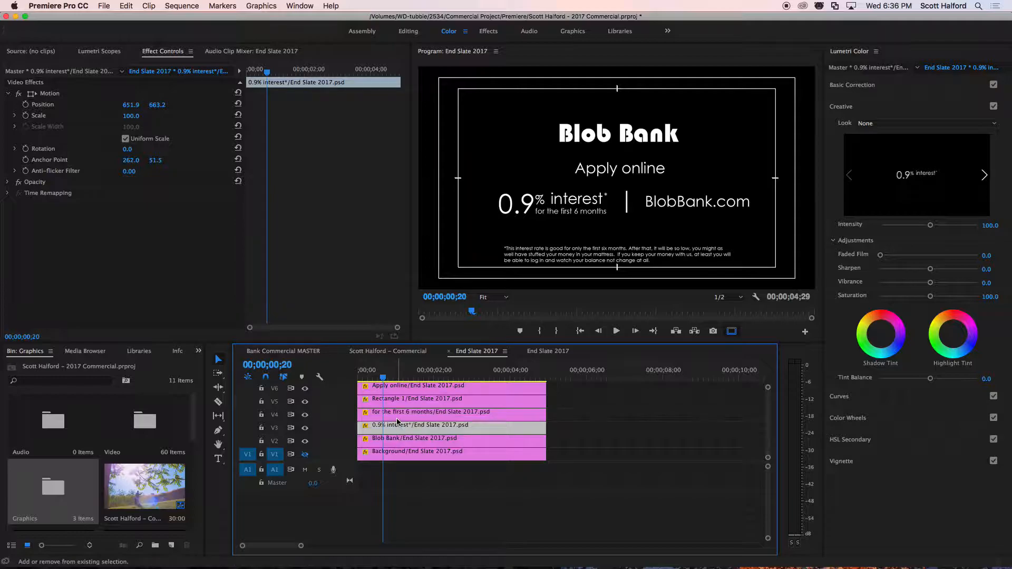
shift+click(401, 421)
click(404, 493)
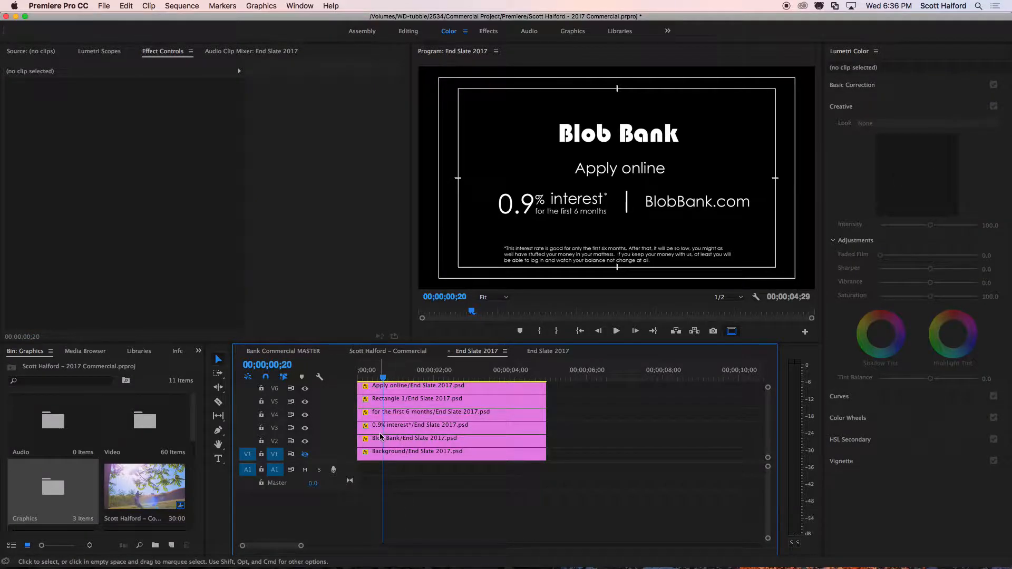
click(387, 427)
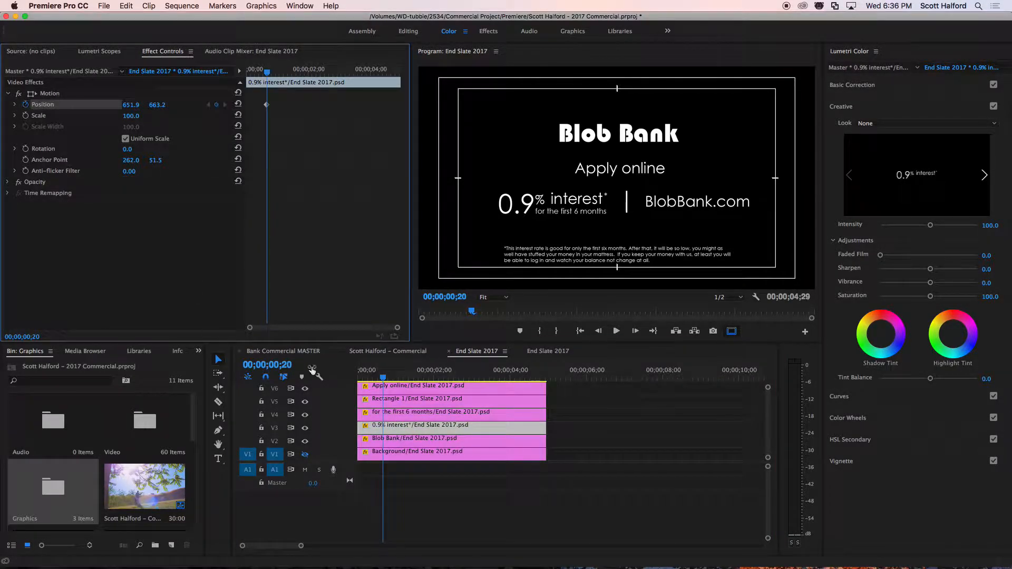
click(399, 415)
click(26, 104)
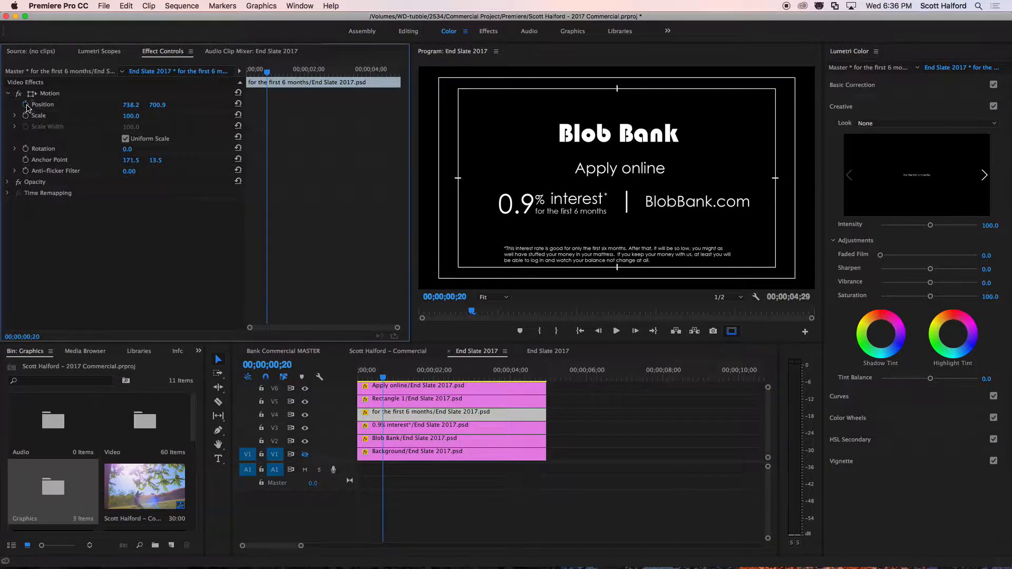
Add Position keyframes at 00;00;01;06 to the for the first 6 months and 0.9% interest layers, keeping their final placement.
key(space)
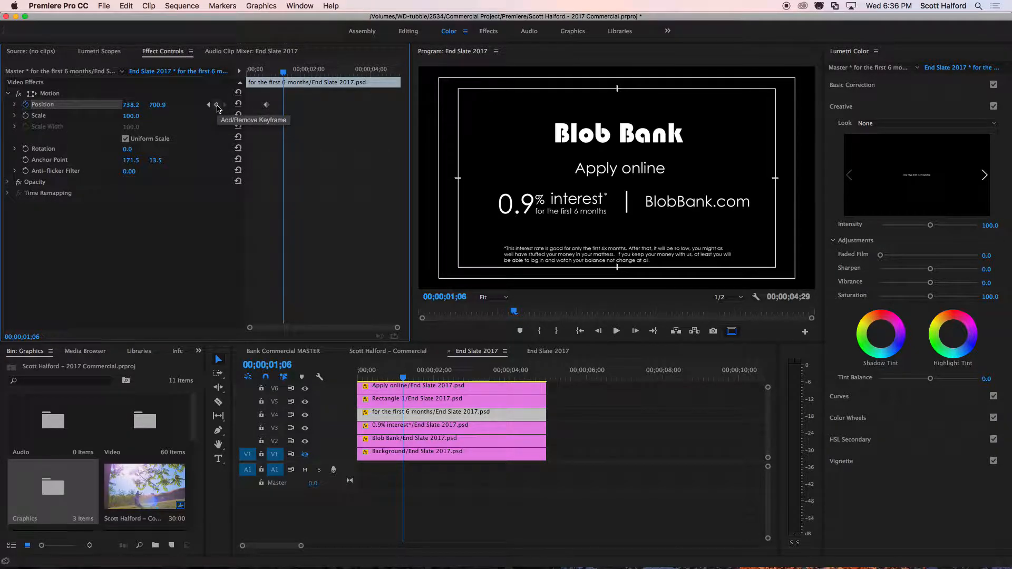
click(217, 106)
click(393, 428)
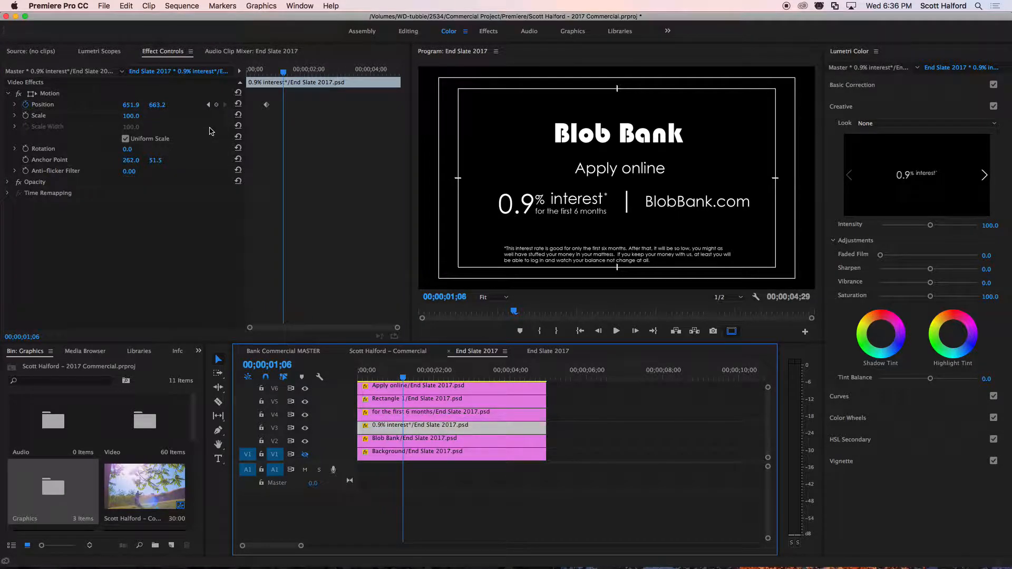
click(217, 106)
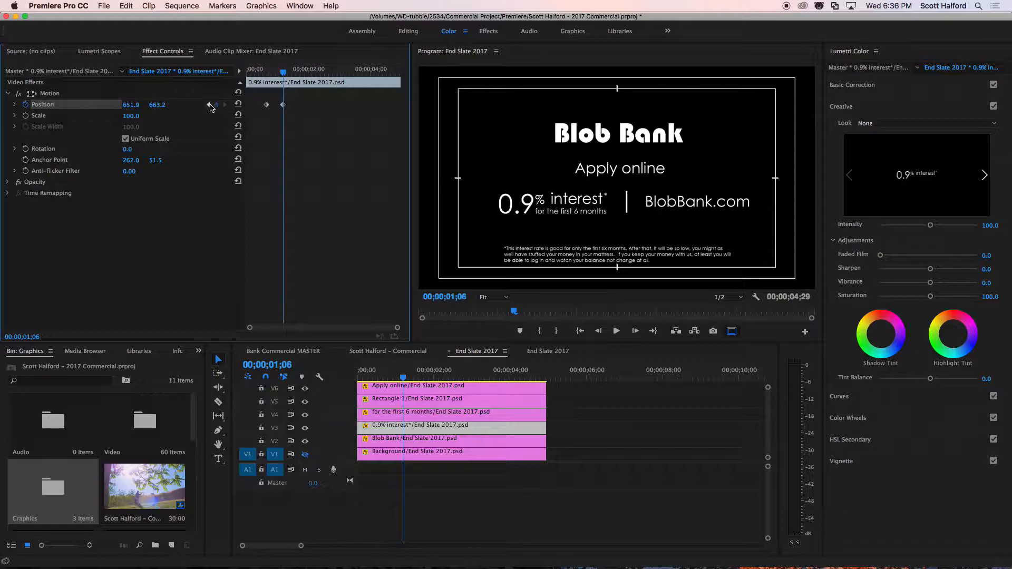
At 00;00;00;20, move both interest text layers off the frame's left side, with the 0.9% interest layer's horizontal Position at -262.1.
click(209, 106)
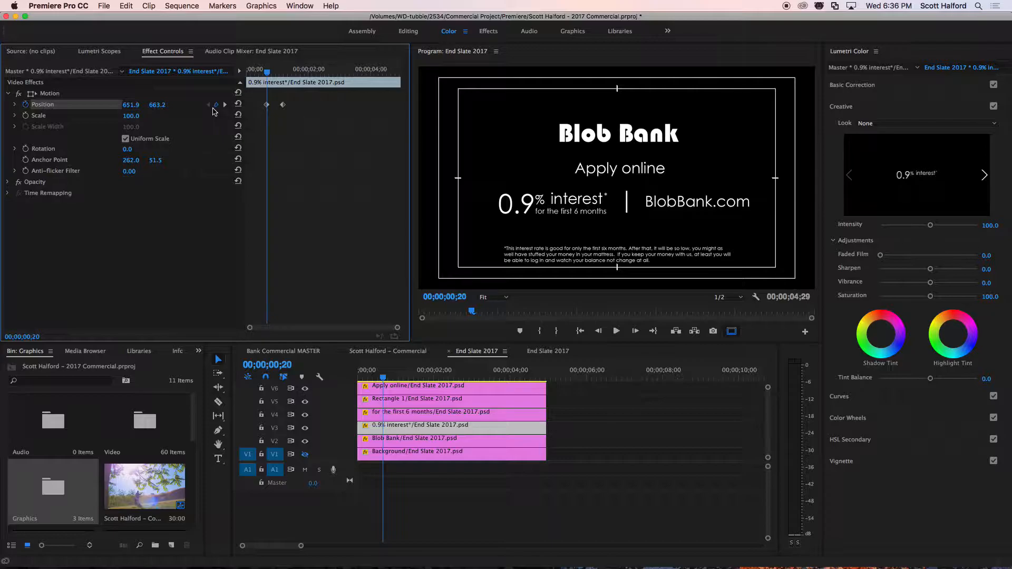
drag(132, 108, 130, 107)
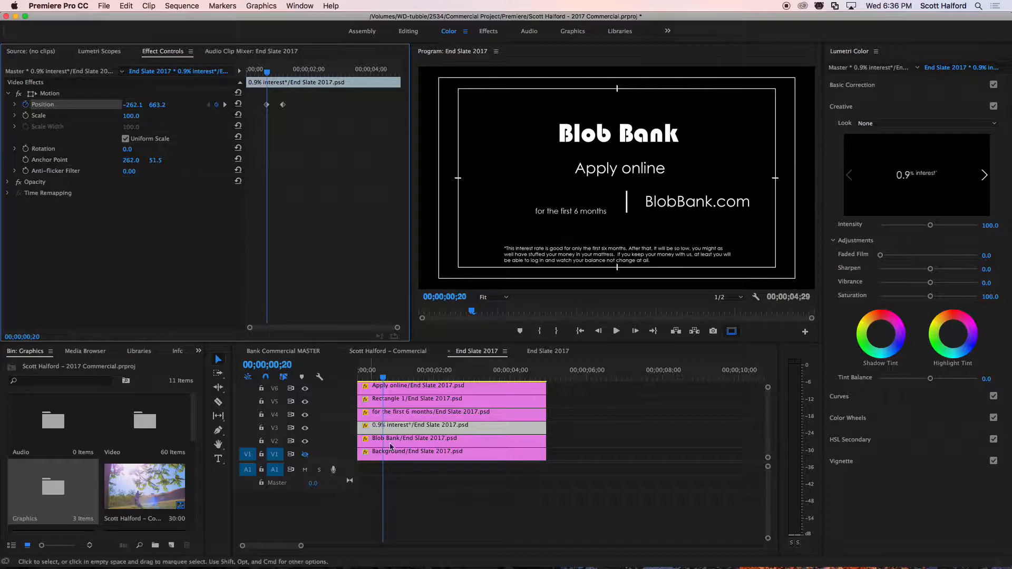
click(393, 412)
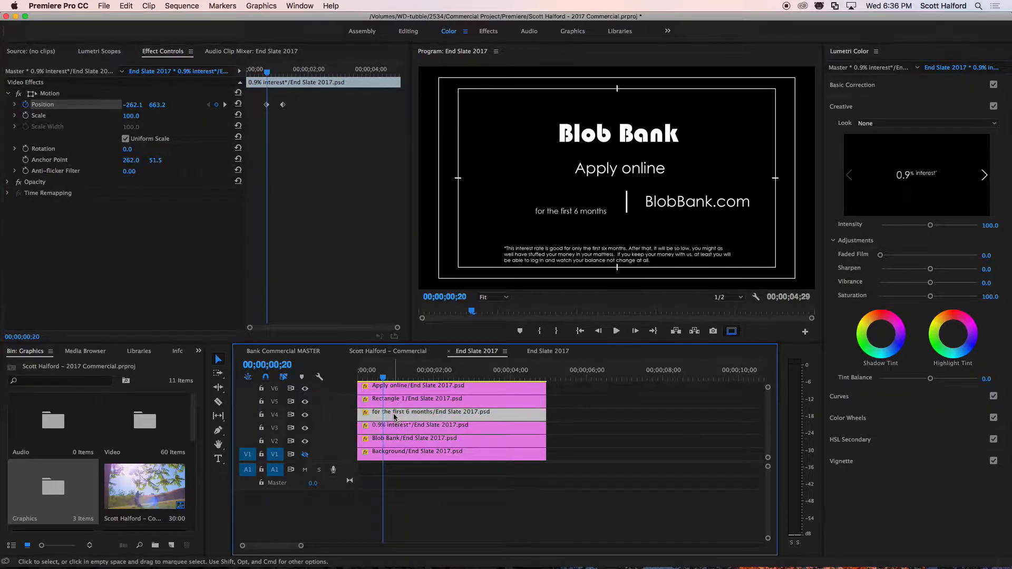
drag(134, 105, 134, 105)
Play the sequence from near its start to review the two interest text layers sliding in.
click(362, 378)
key(space)
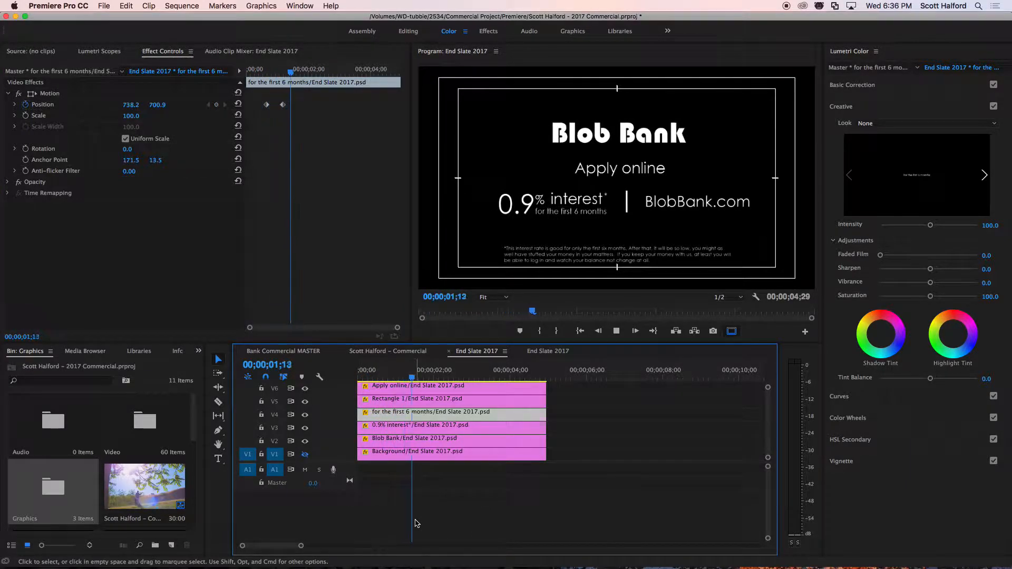
key(space)
Apply Ease In temporal interpolation to the for the first 6 months layer's second Position keyframe.
click(289, 100)
right_click(283, 104)
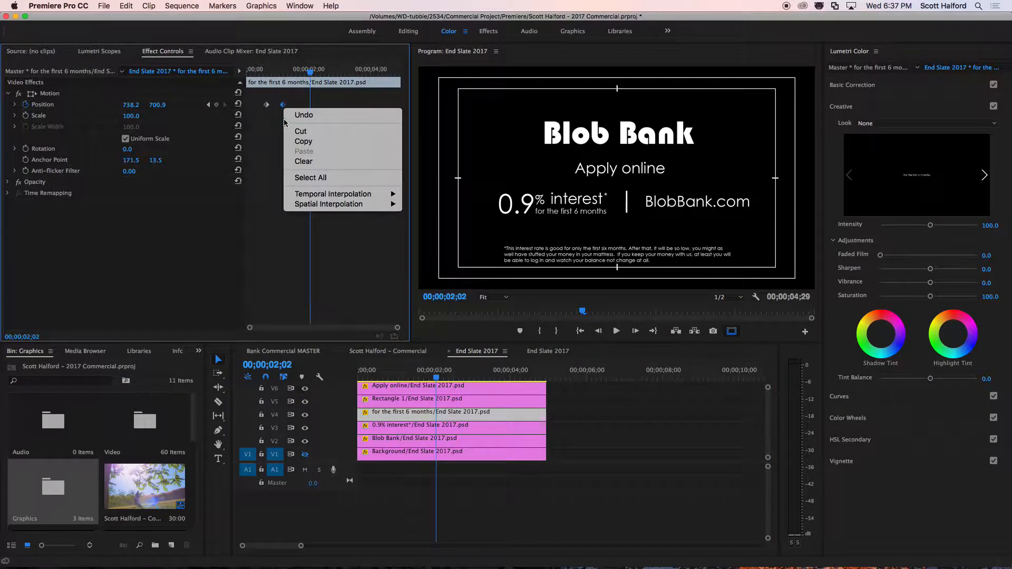
mouse_move(319, 195)
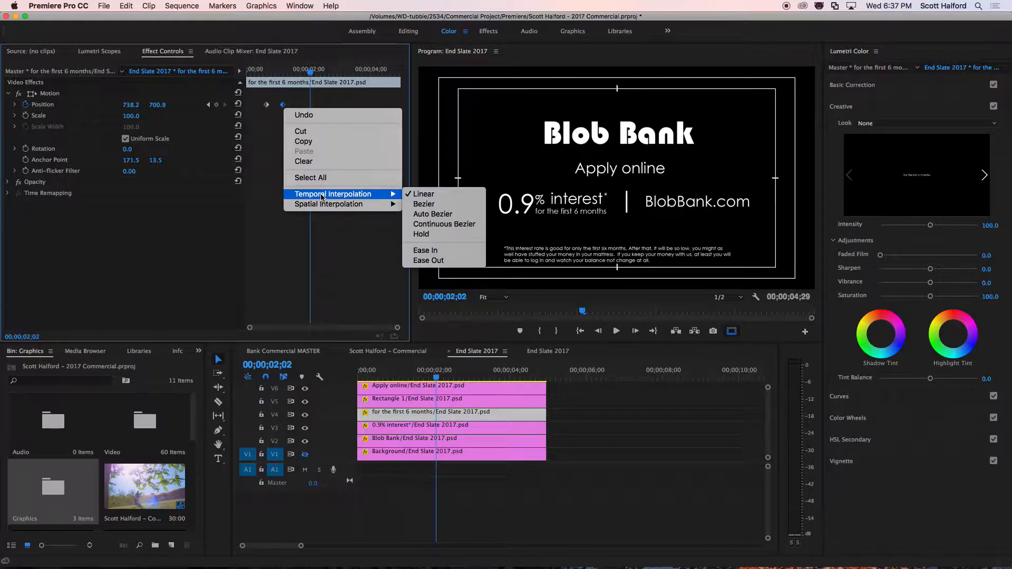
click(425, 251)
Apply Ease In temporal interpolation to the 0.9% interest layer's second Position keyframe.
click(429, 432)
click(283, 105)
right_click(283, 109)
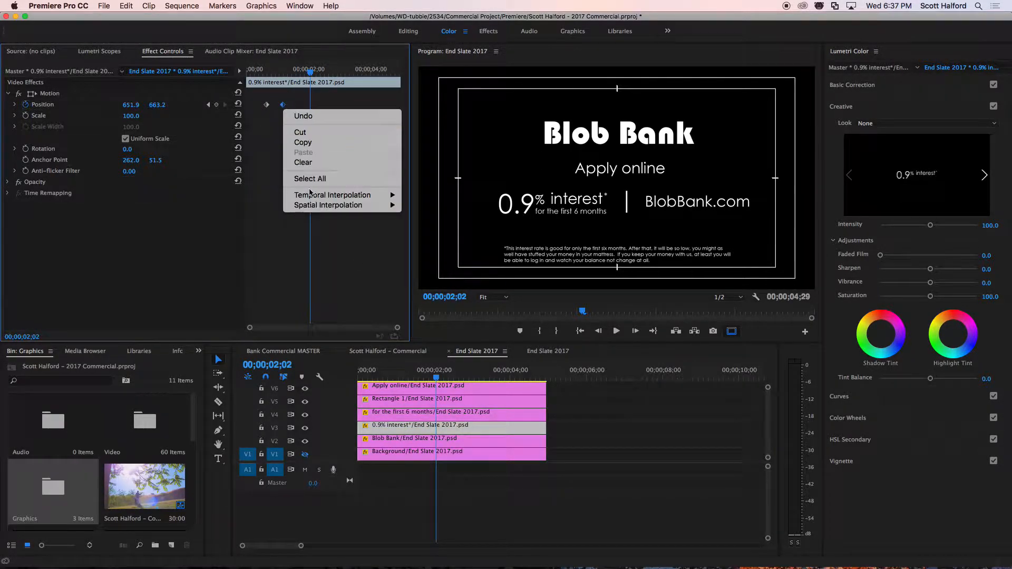
mouse_move(379, 195)
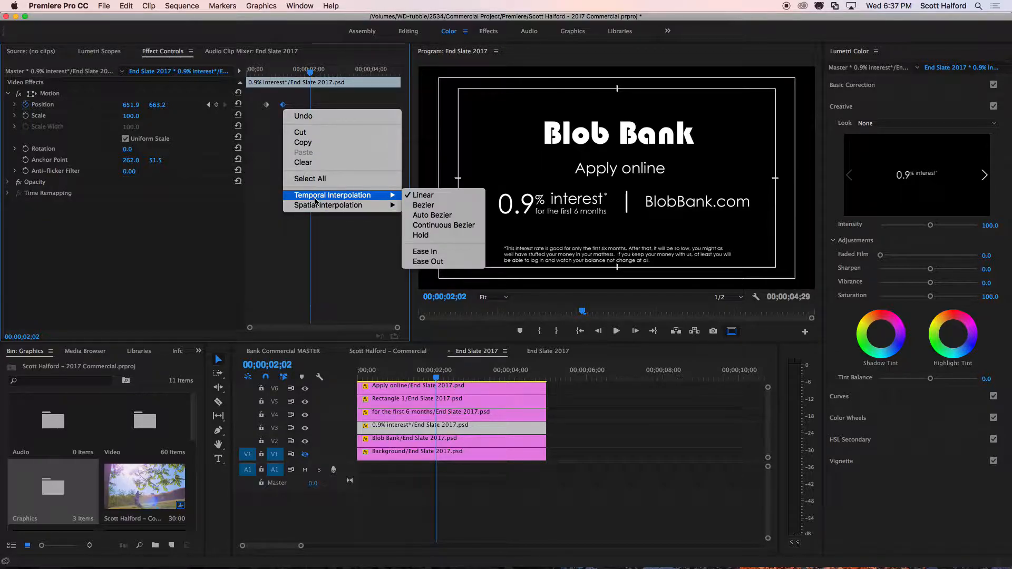
click(443, 239)
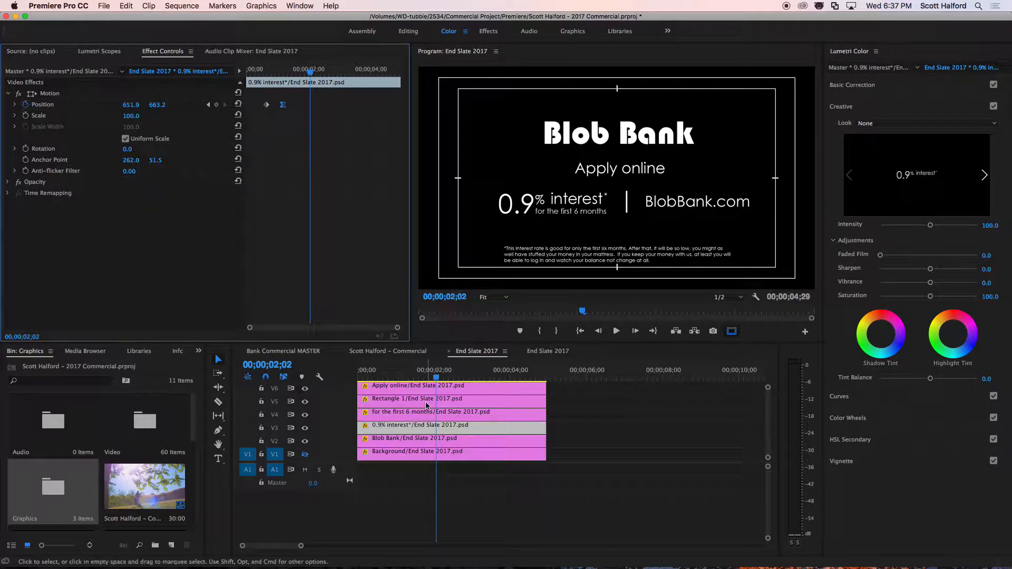
Play the sequence again from the start to review the eased slide-in, and return to the first frame.
click(393, 374)
key(space)
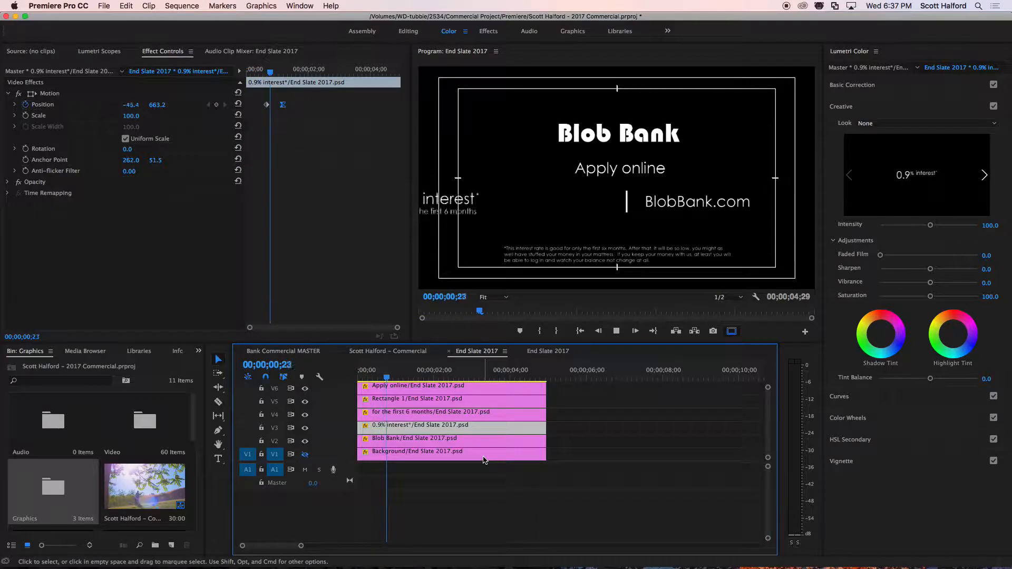
key(space)
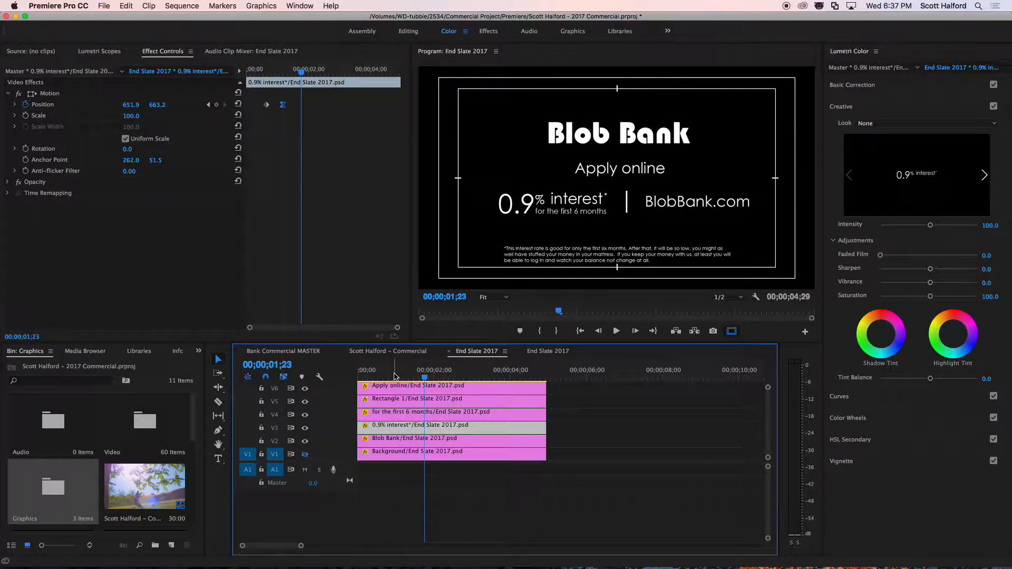
key(Home)
key(space)
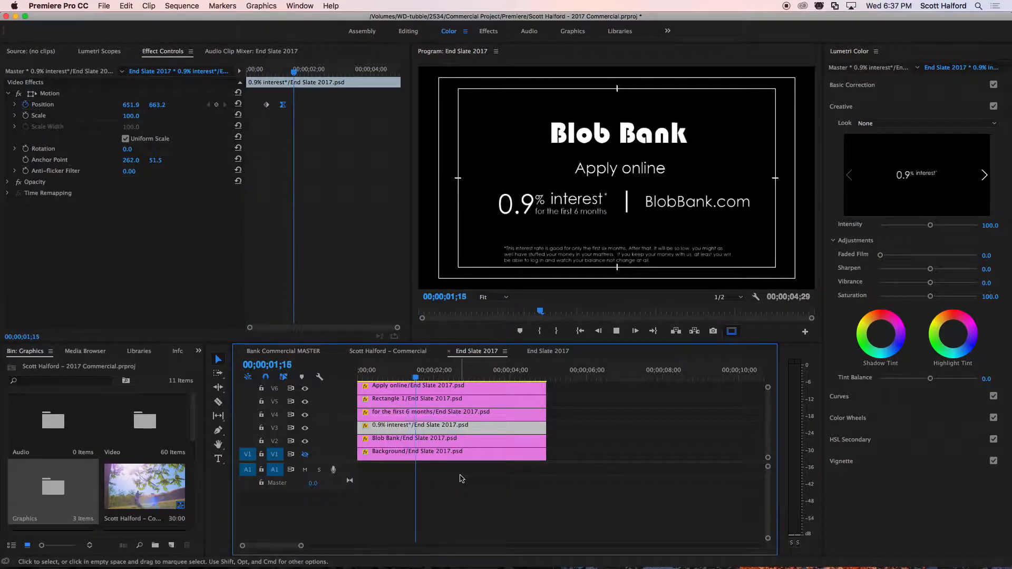
key(Home)
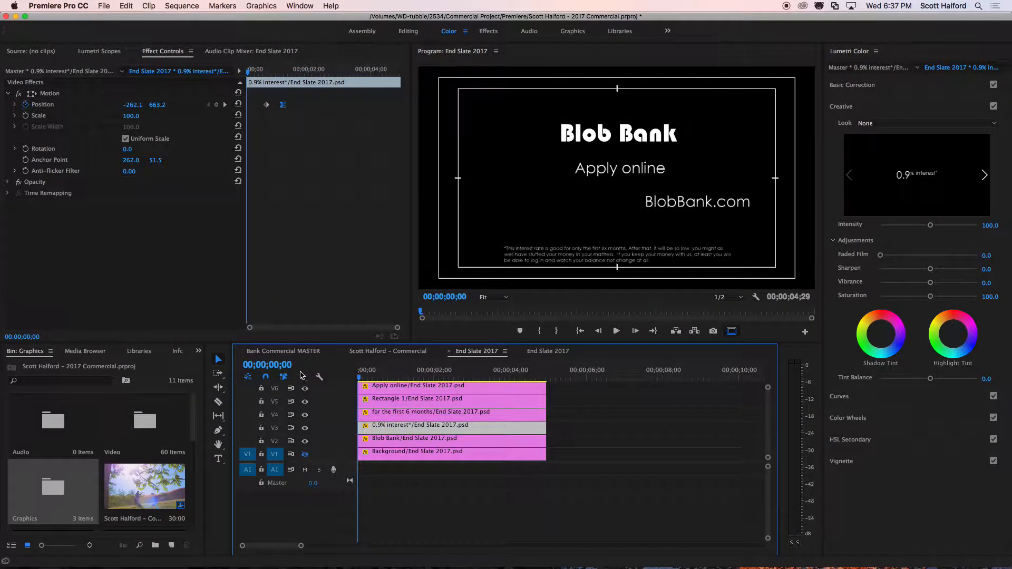
Trim the start of the Apply online layer by about 9 frames and add a Cross Dissolve at its new start.
key(space)
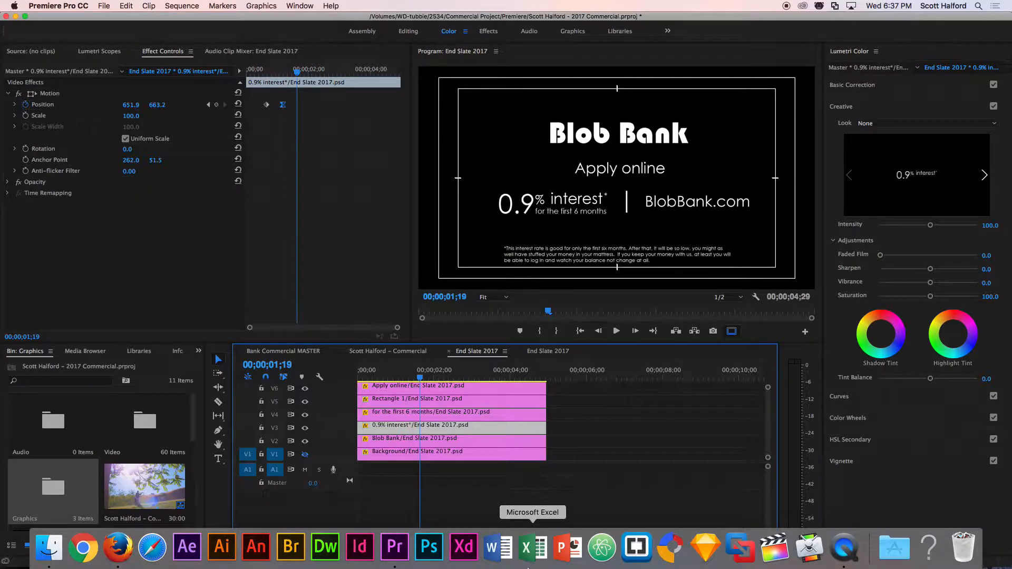
key(Home)
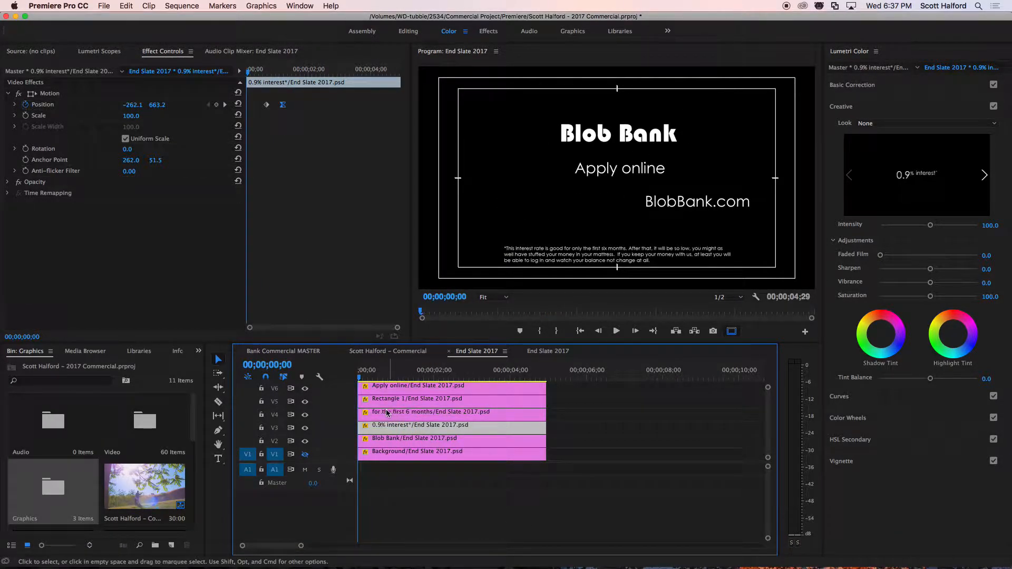
click(358, 414)
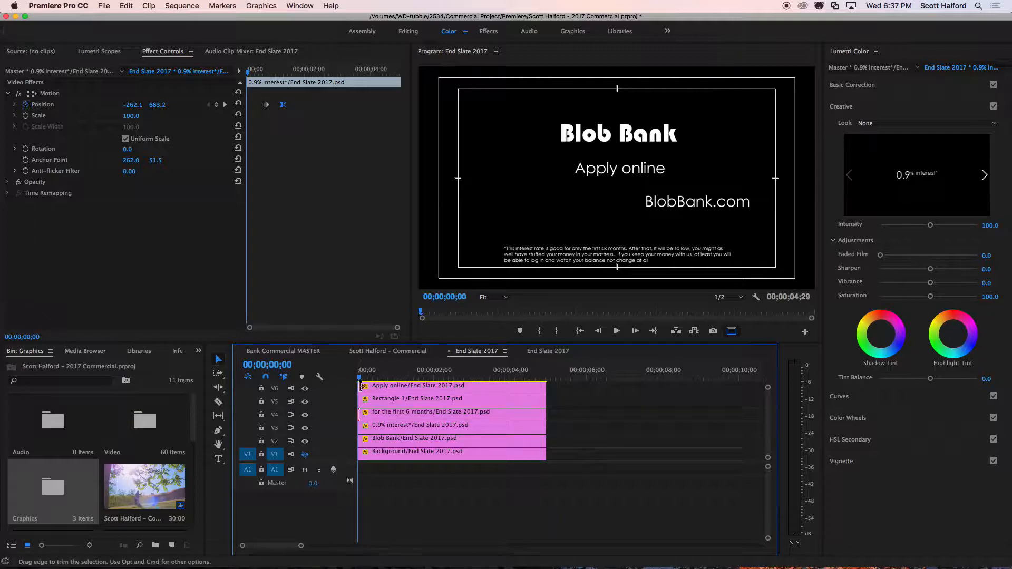
mouse_move(360, 386)
mouse_down()
mouse_move(383, 389)
mouse_move(372, 388)
mouse_up()
click(372, 389)
key(super+d)
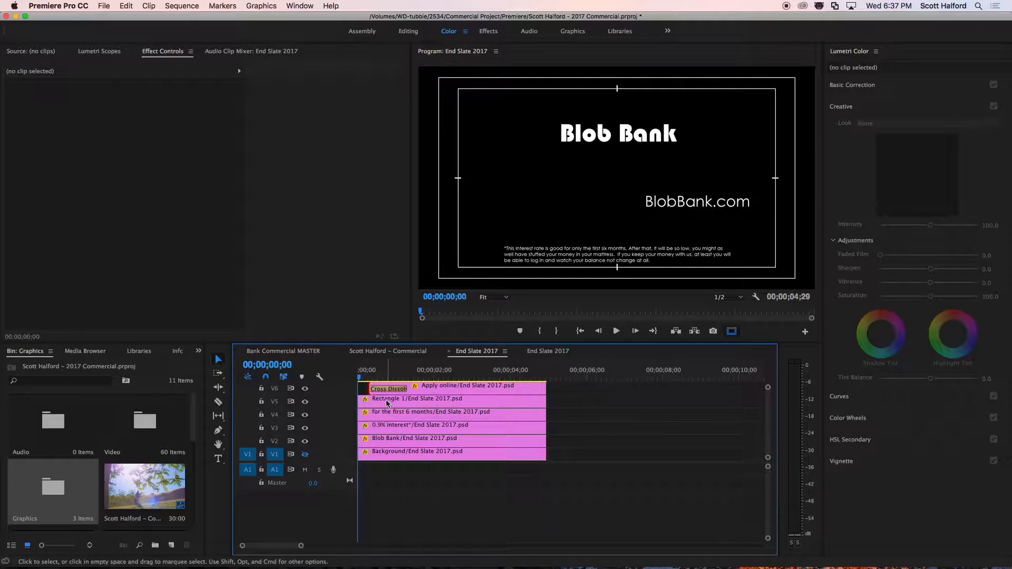
Trim the start of the Blob Bank layer by 9 frames and apply Cross Dissolves to both of its ends.
click(383, 441)
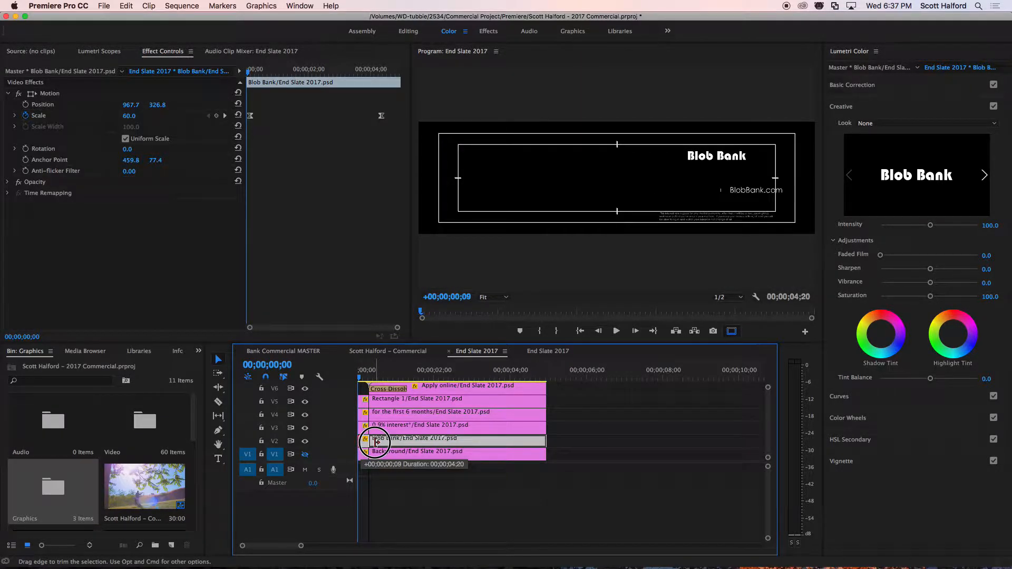
key(super+d)
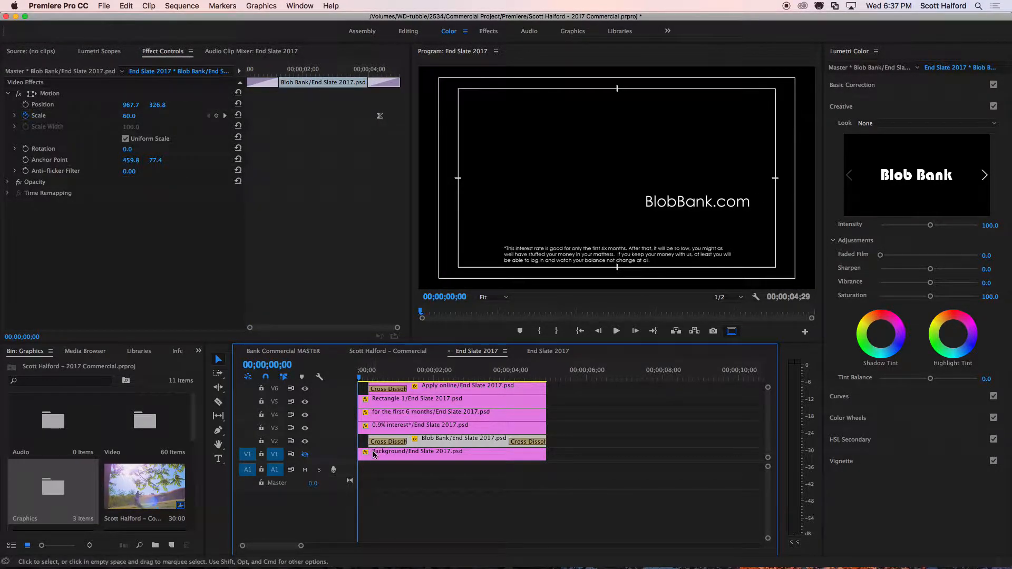
Trim the start of the interest rate disclaimer layer to 00;00;01;15 and give it a Cross Dissolve at its start only.
click(382, 414)
click(382, 403)
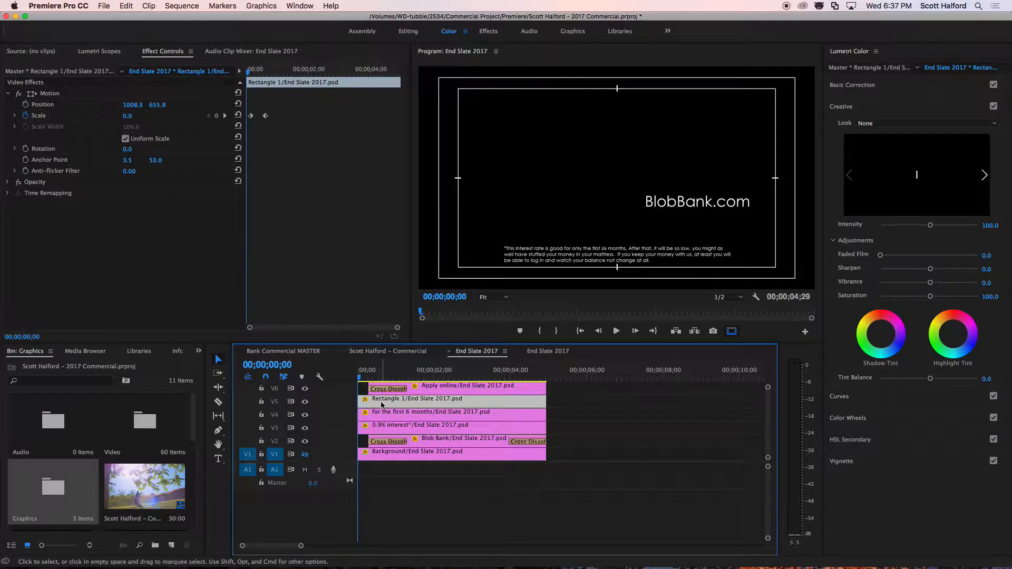
scroll(383, 407, up, 3)
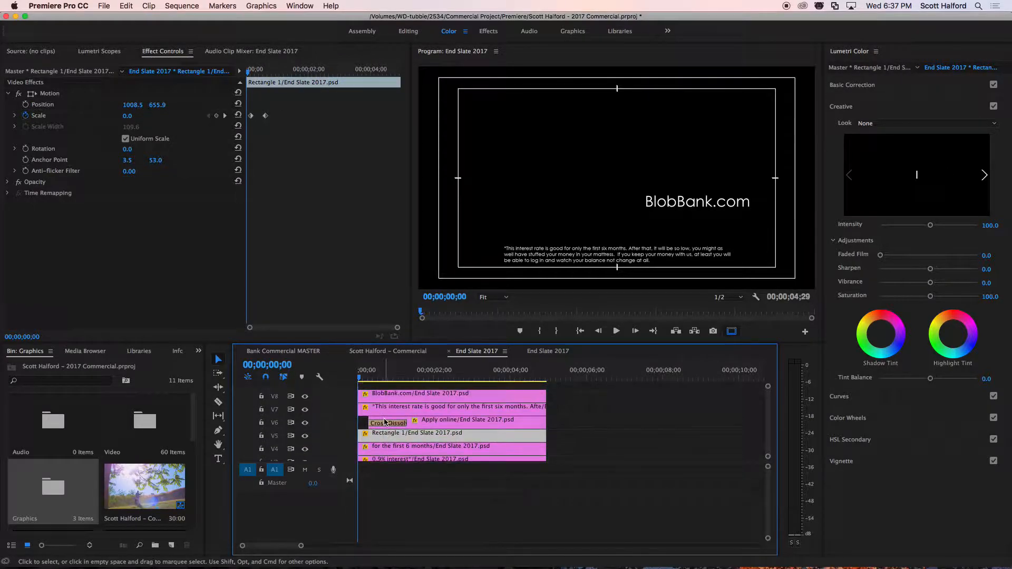
click(386, 409)
drag(361, 410, 418, 410)
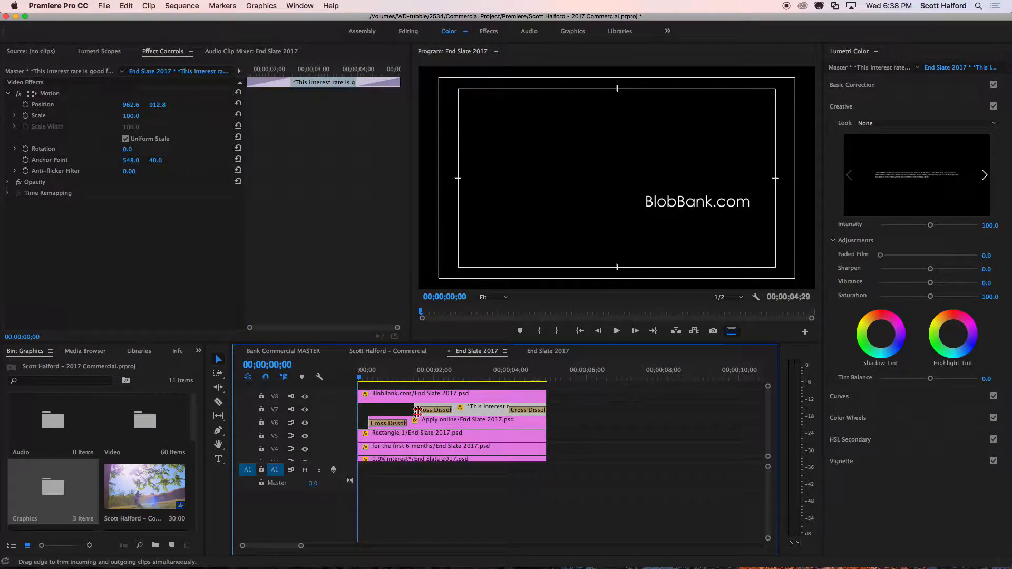
click(516, 412)
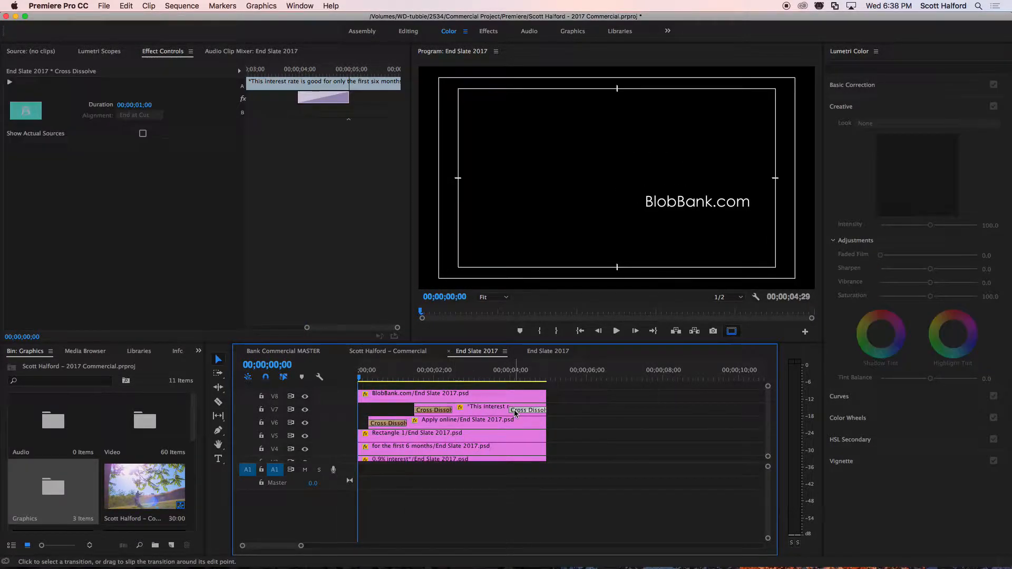
key(Delete)
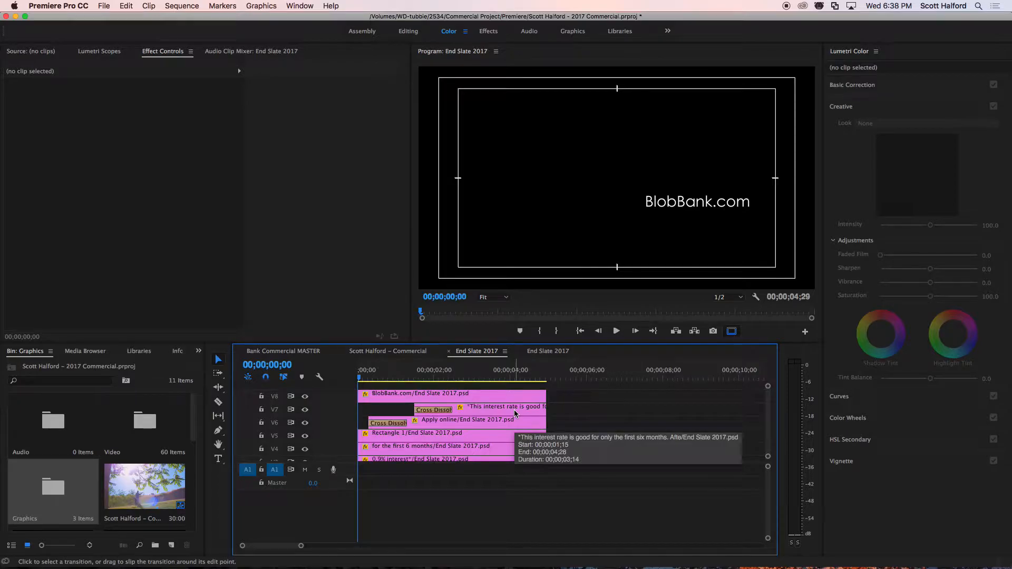
Play the sequence from the first frame to about three seconds to review the staggered fade-ins.
key(space)
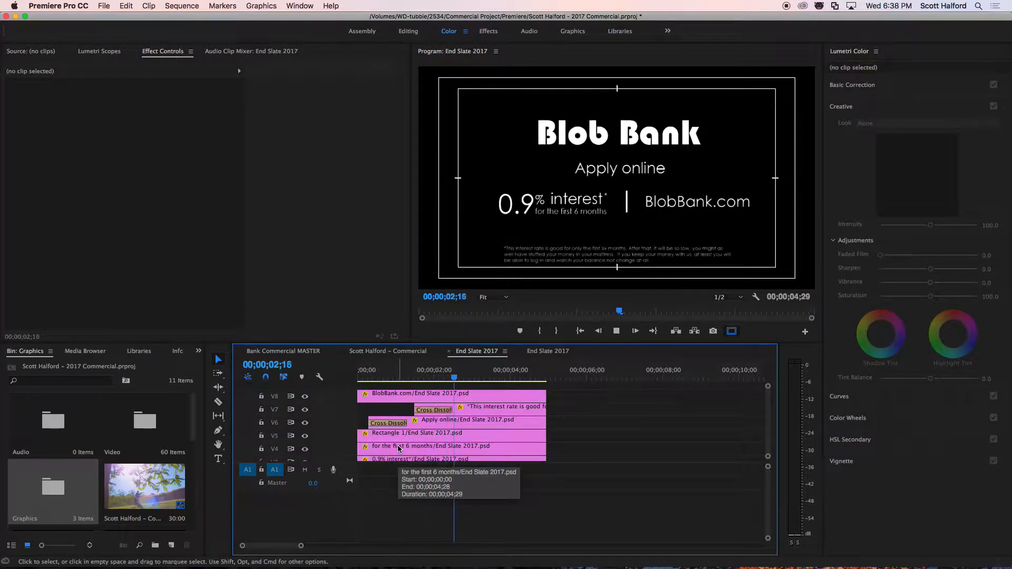
click(689, 216)
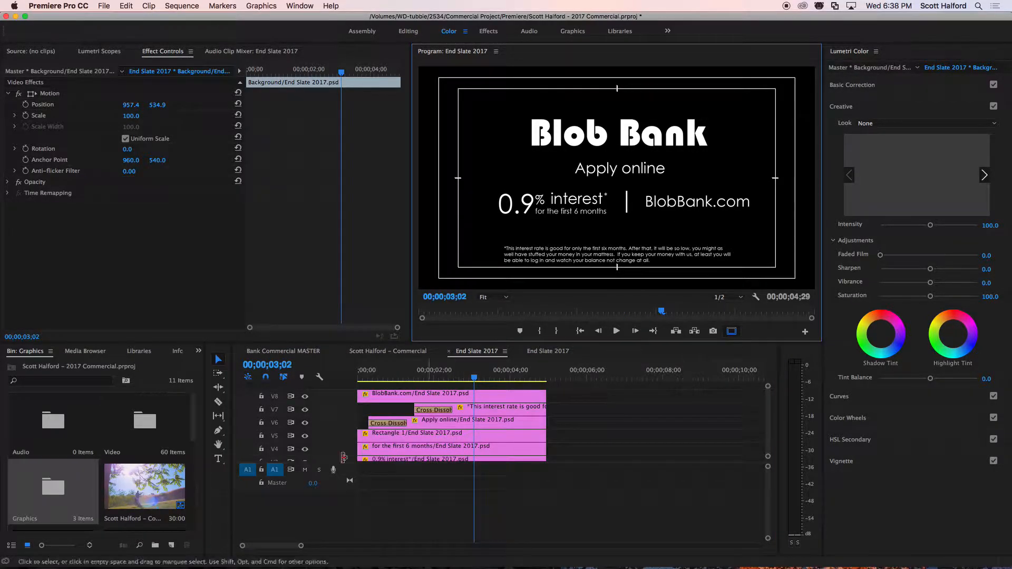
scroll(379, 400, down, 1)
scroll(380, 400, up, 1)
Trim the BlobBank.com layer to start between the Apply online and disclaimer layers, and add a Cross Dissolve at its start.
drag(361, 395, 387, 397)
click(388, 392)
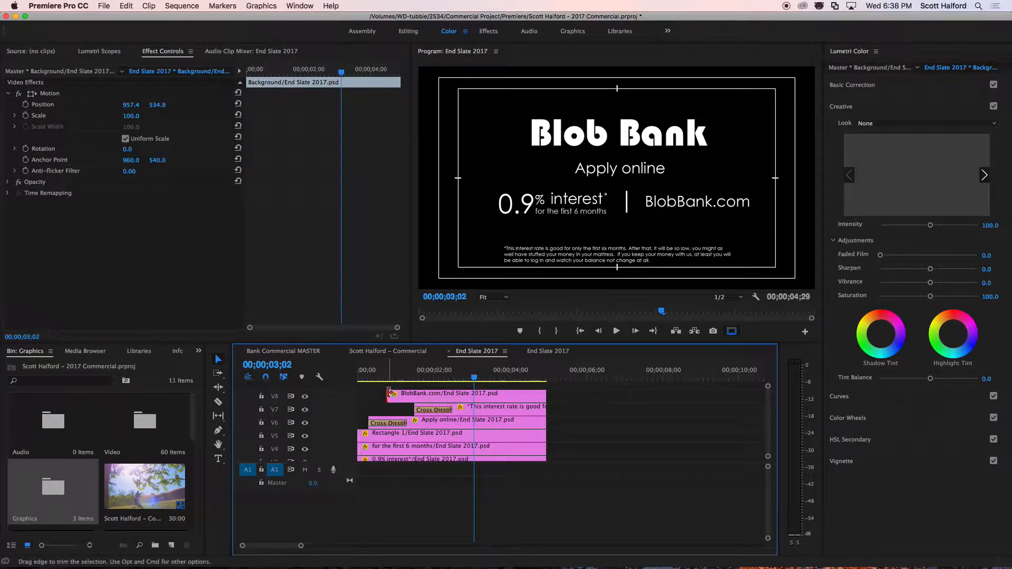
key(super+d)
Play the sequence from near its start to review the BlobBank.com fade-in with the other layer animations.
drag(373, 376, 360, 378)
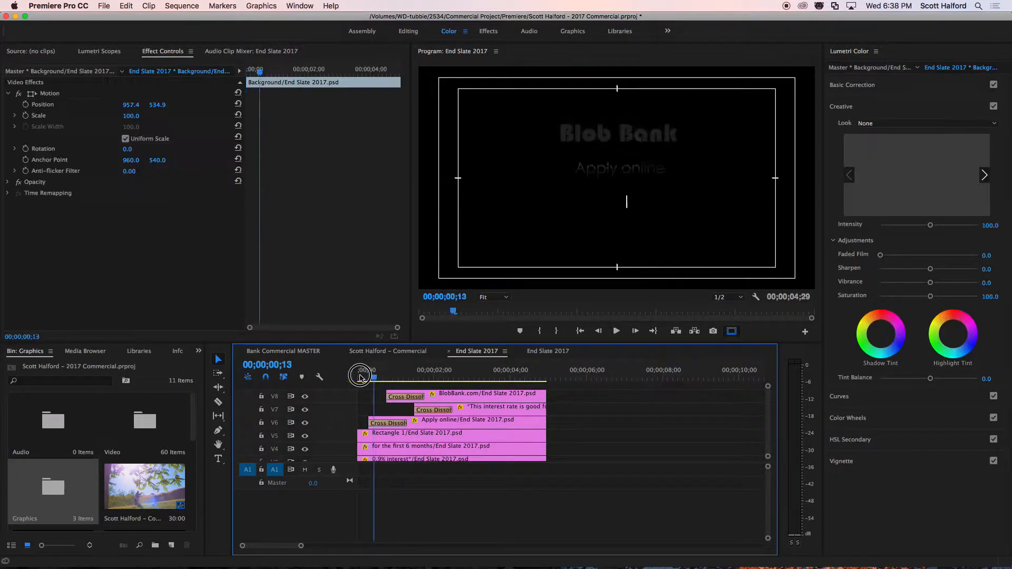
key(space)
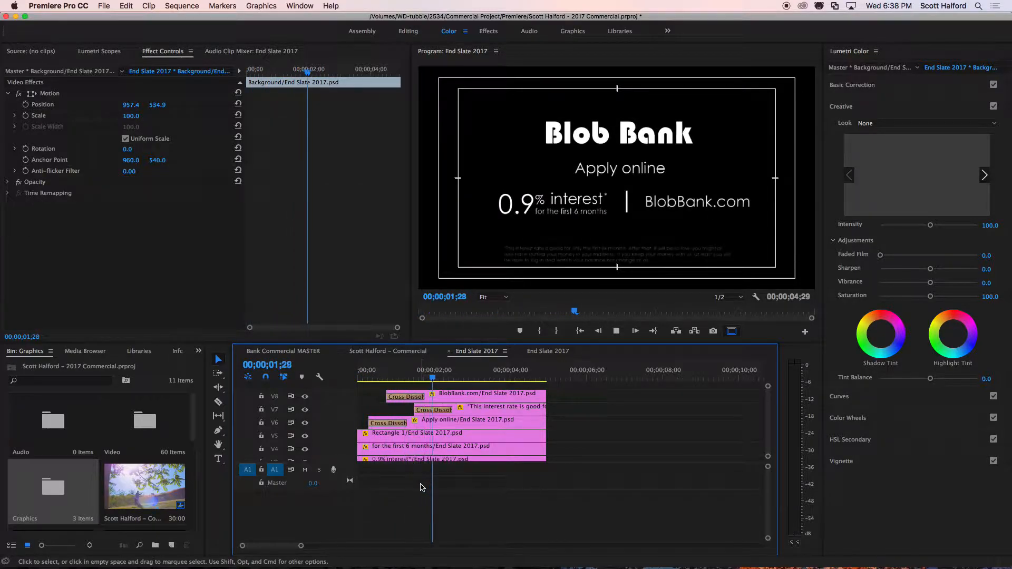
key(space)
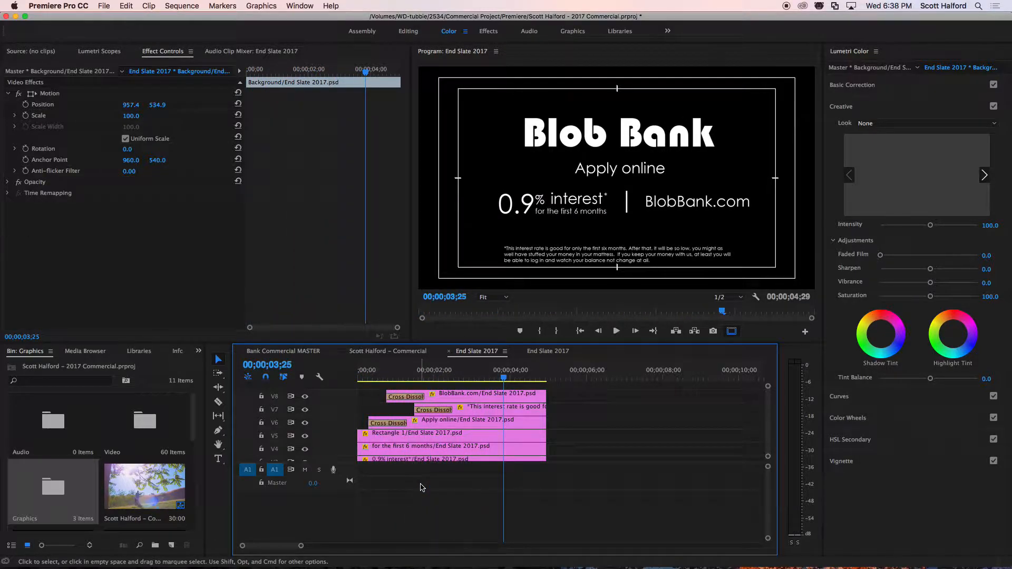
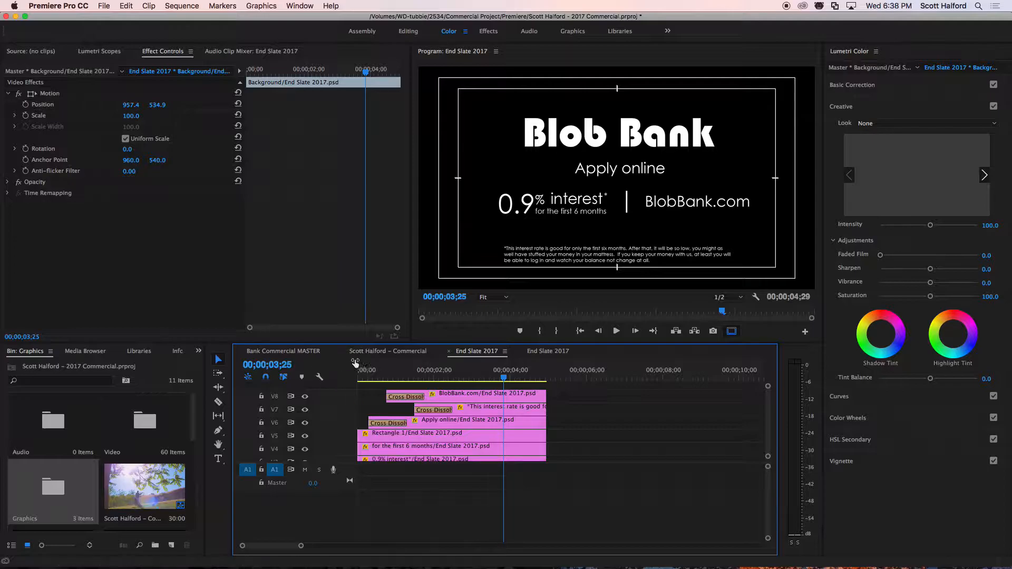
Open the commercial sequence, play its ending, and park the playhead at the end of the last video clip on V1.
click(292, 351)
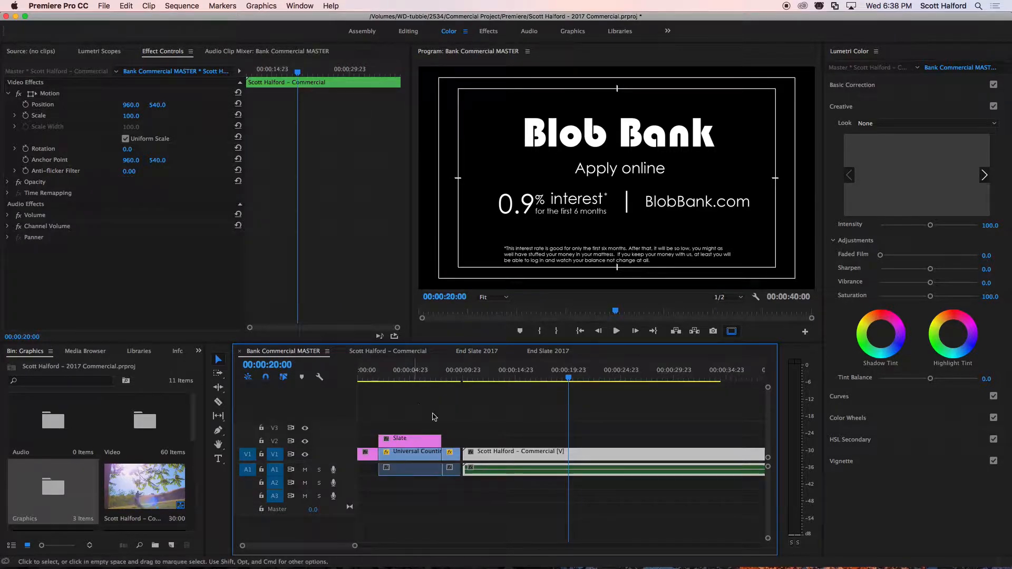
click(481, 384)
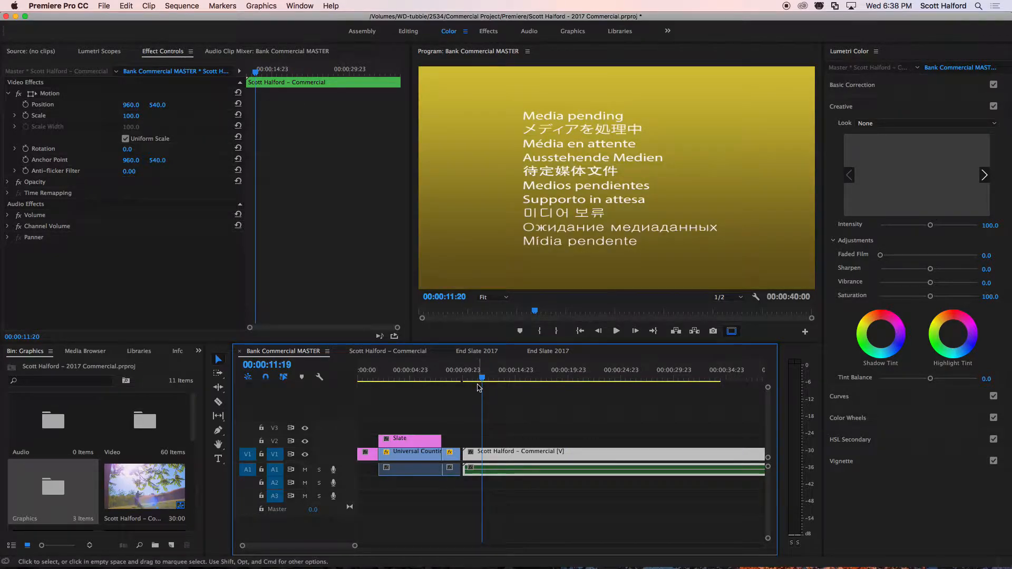
key(minus)
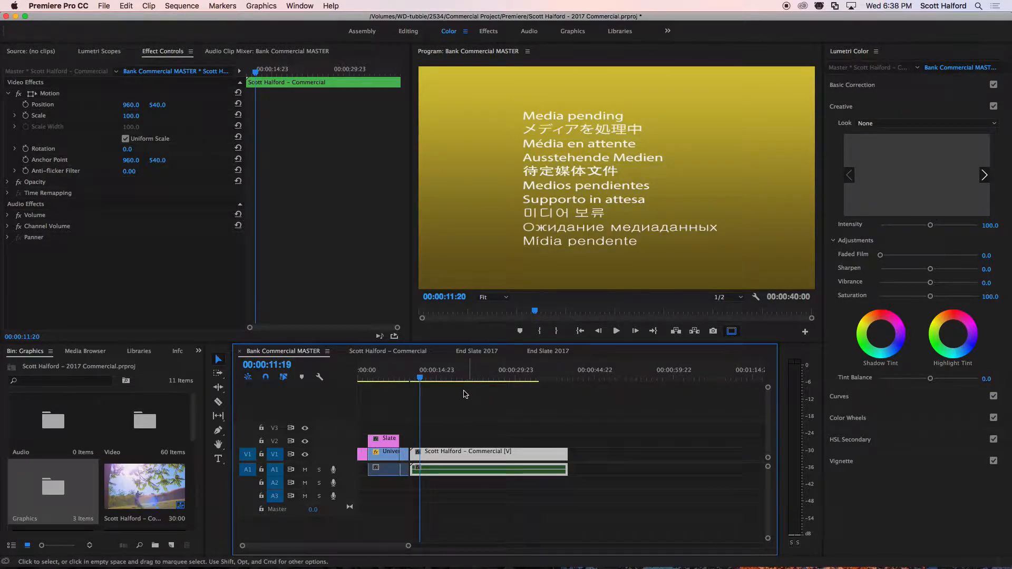
click(371, 350)
click(403, 379)
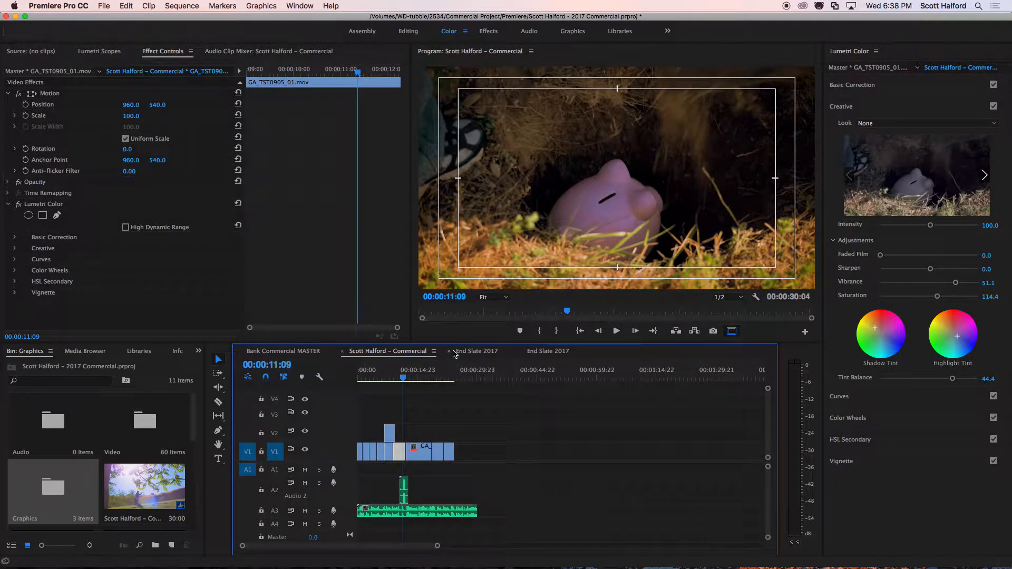
click(442, 377)
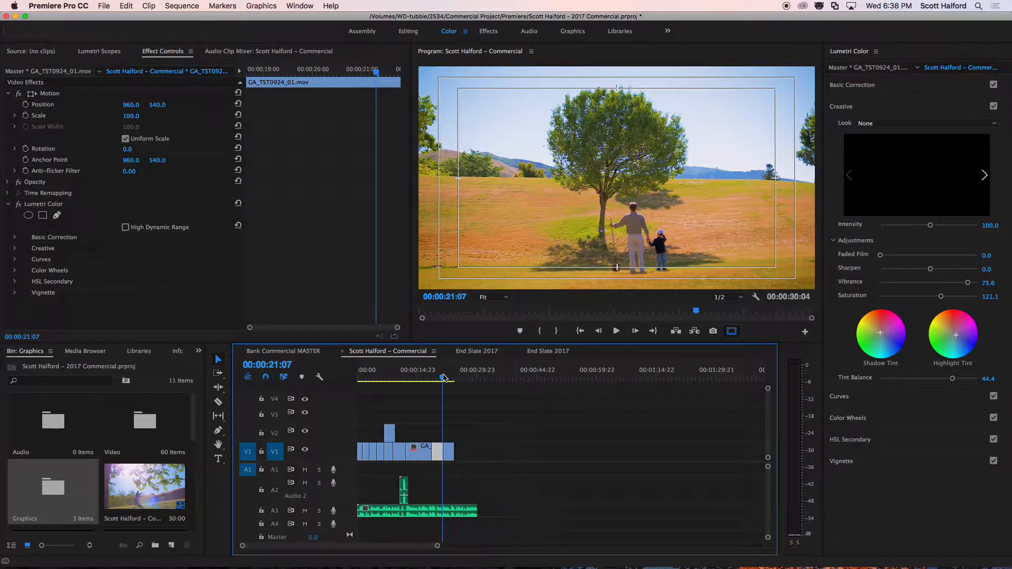
key(space)
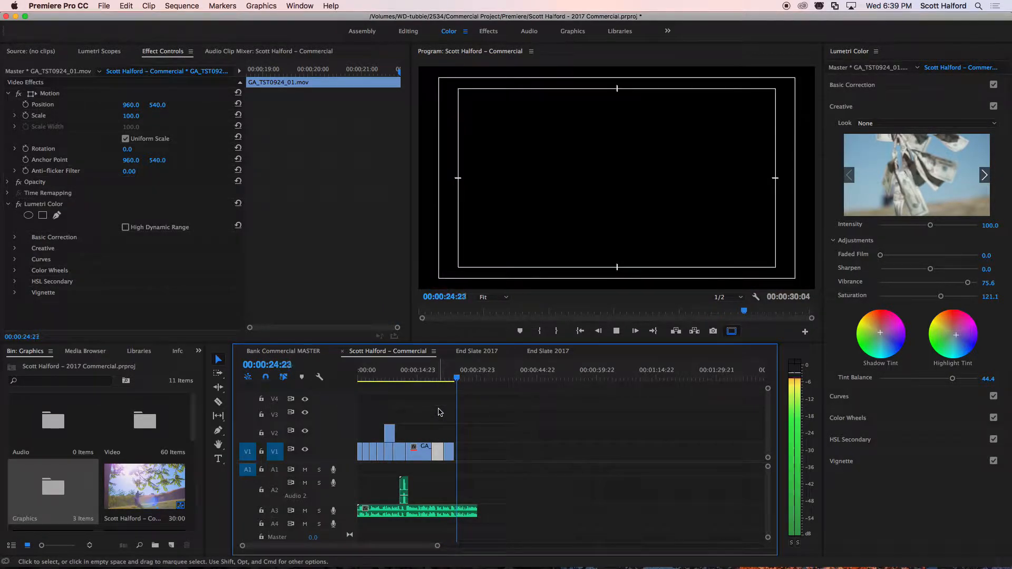
click(454, 378)
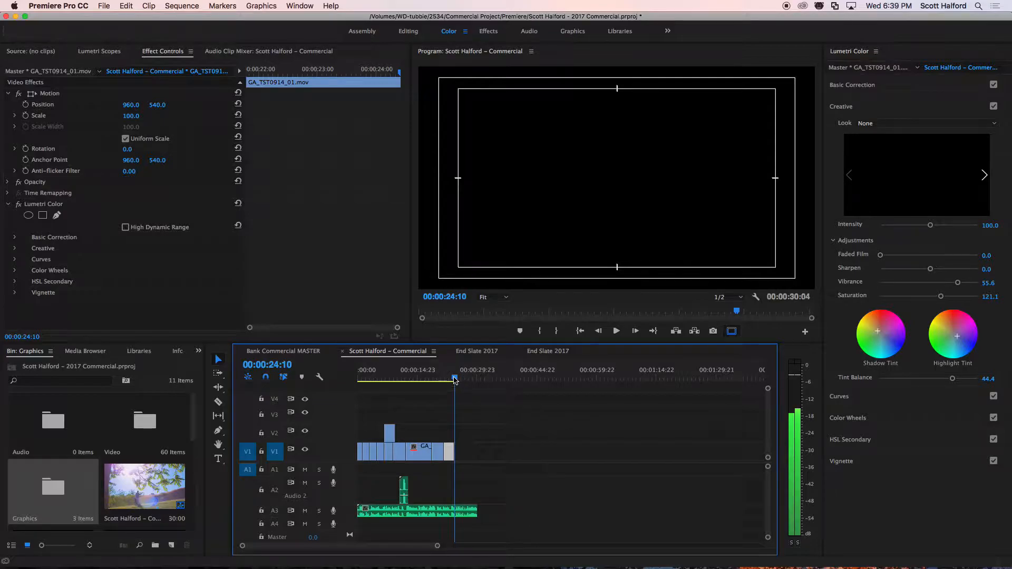
Place the End Slate 2017 sequence from the Graphics bin on V2, starting where the last video clip ends.
click(53, 491)
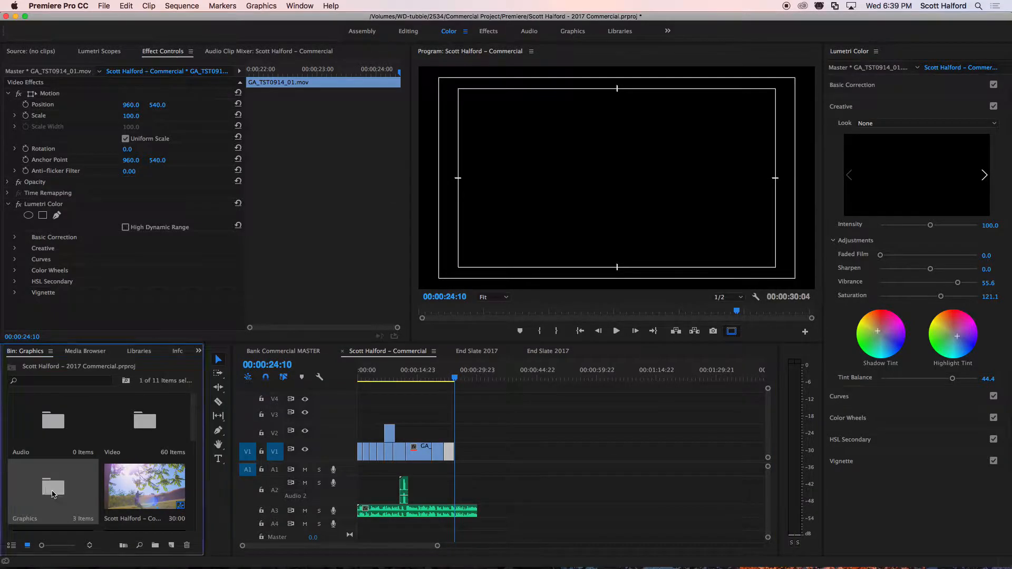
double_click(53, 491)
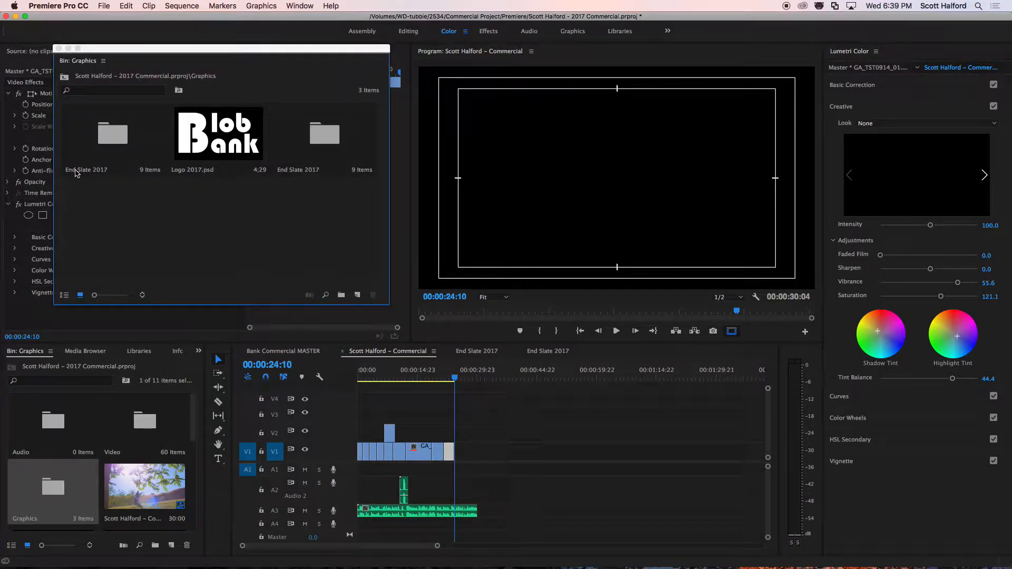
double_click(113, 134)
click(110, 242)
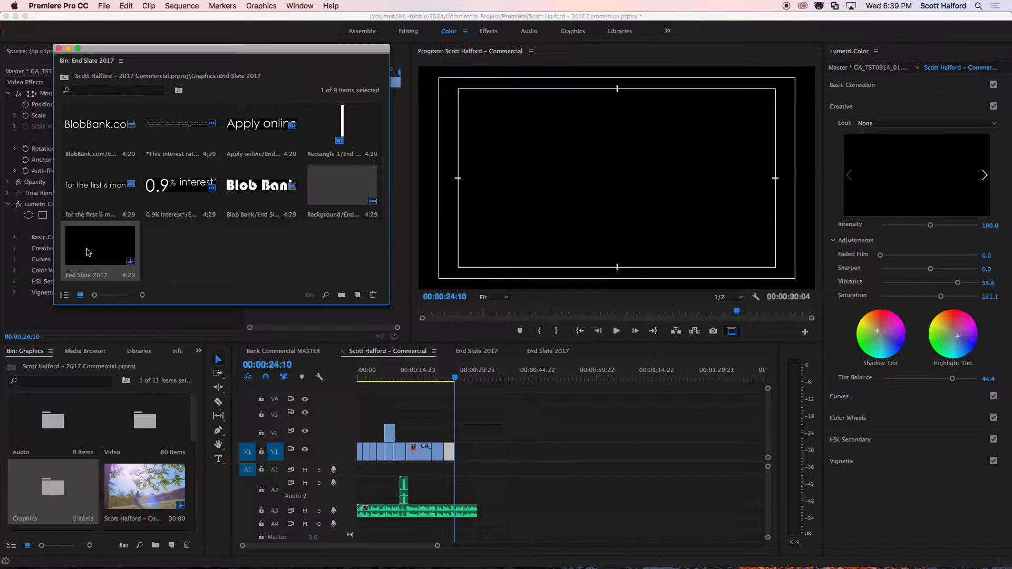
drag(90, 253, 458, 432)
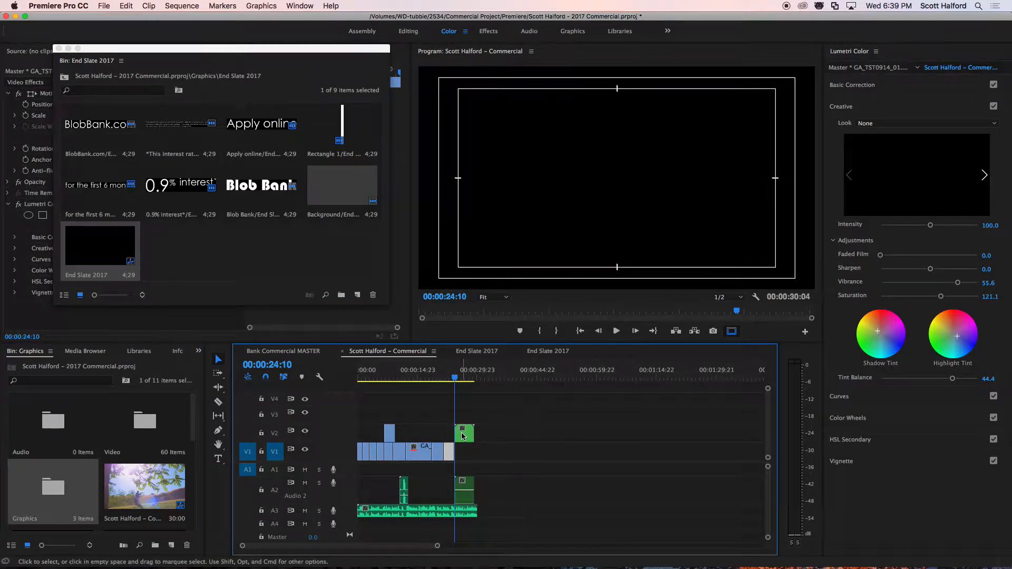
Play the end of the commercial sequence to review the inserted end slate.
click(447, 379)
key(space)
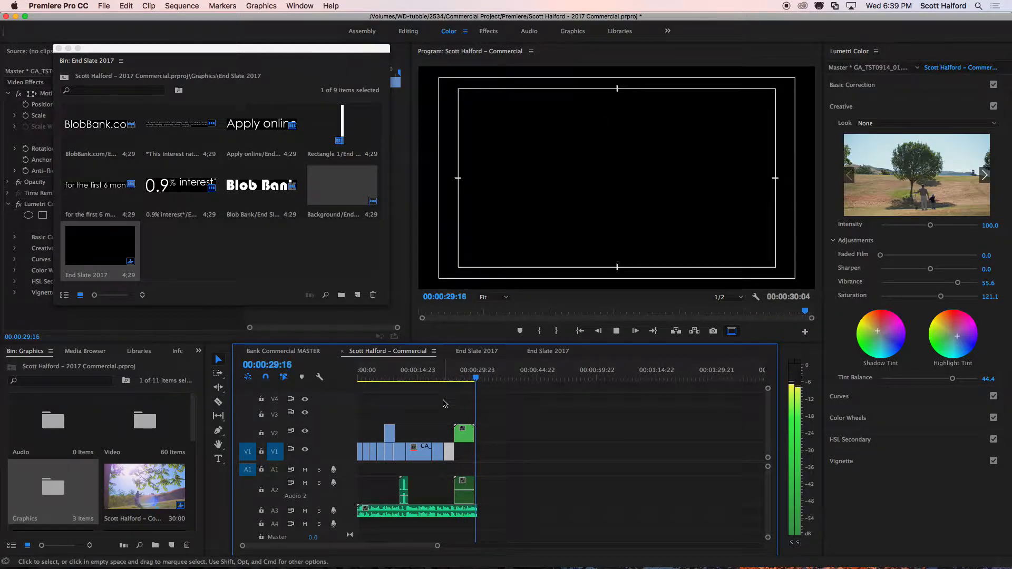
click(468, 378)
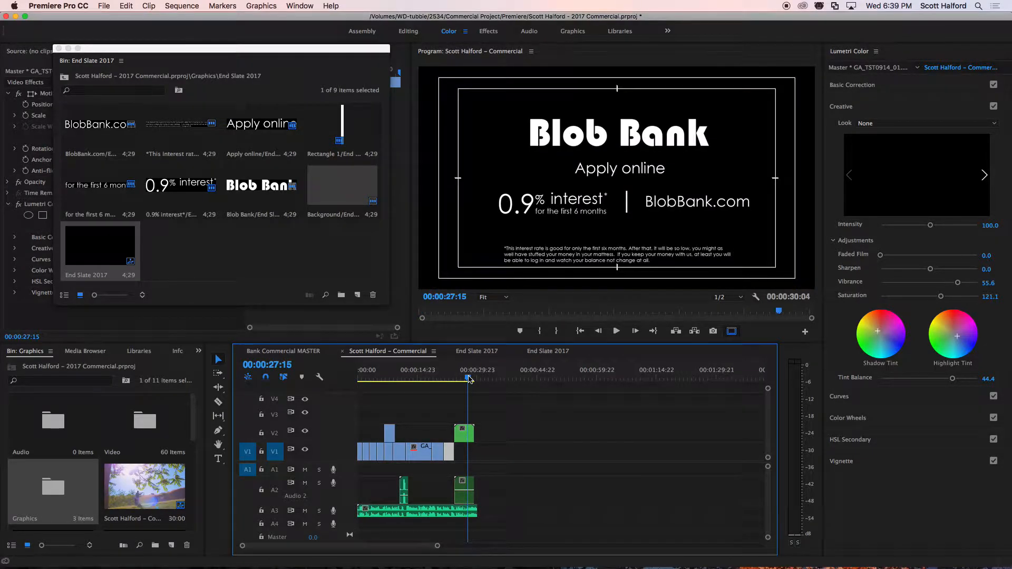
In the End Slate 2017 sequence, extend the ends of the layers on V3 to V8 to about 00;00;05;21.
click(475, 352)
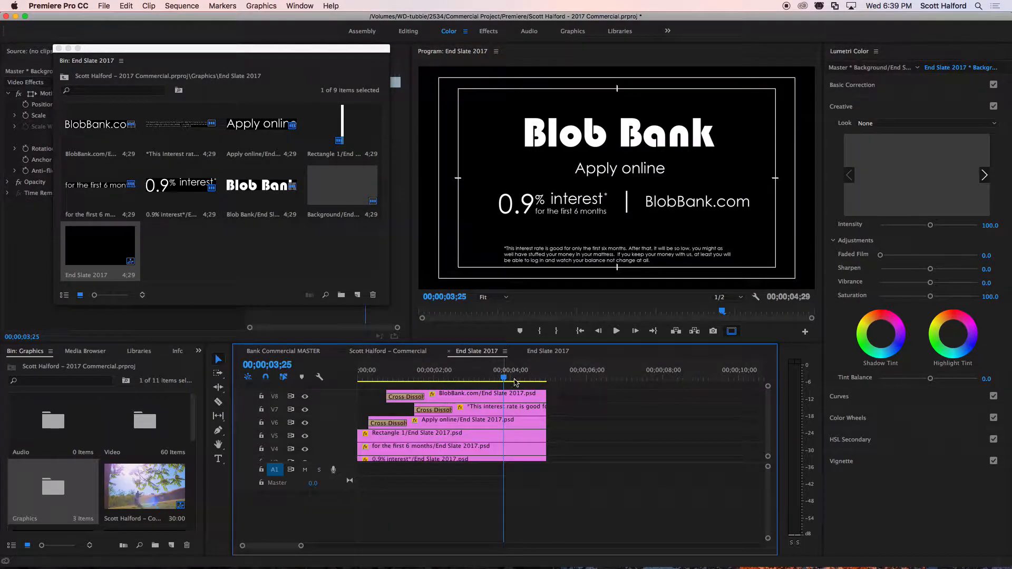
click(543, 396)
drag(543, 397, 573, 426)
scroll(559, 443, down, 3)
click(525, 444)
key(Delete)
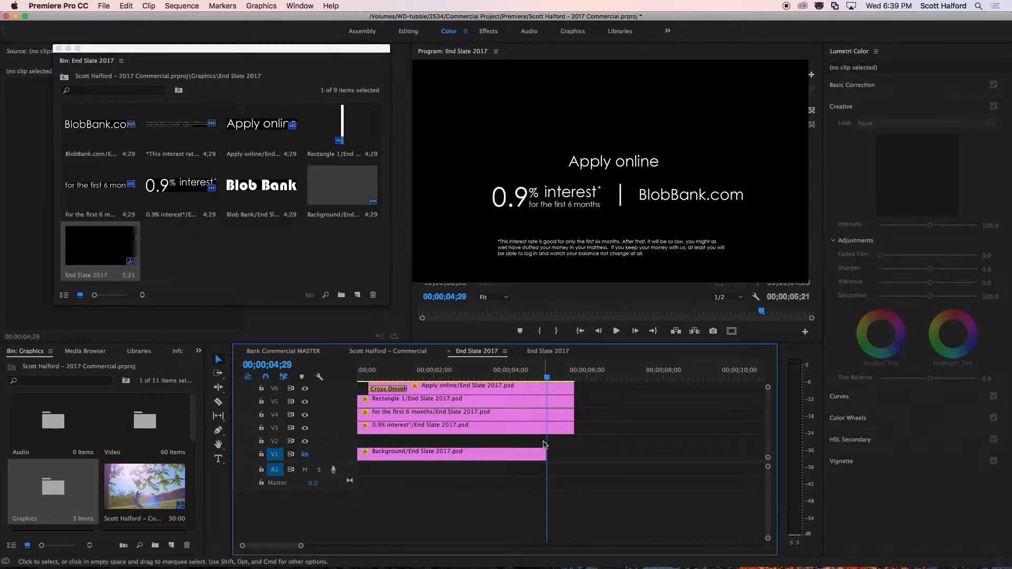
key(super+z)
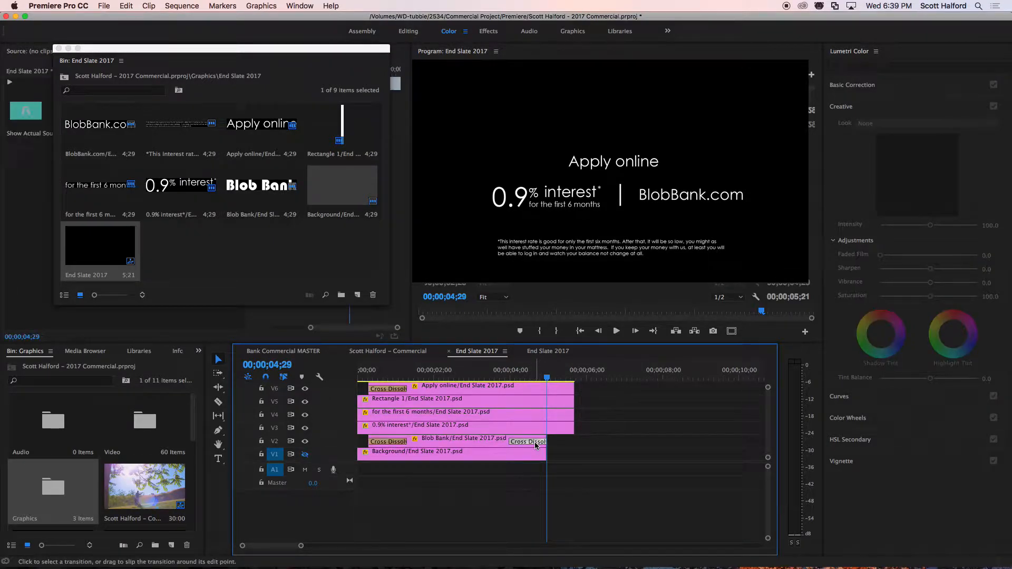
Remove the Blob Bank layer's end dissolve, extend it and the background to match the layers above, and turn on V1's visibility.
key(Delete)
drag(544, 443, 573, 456)
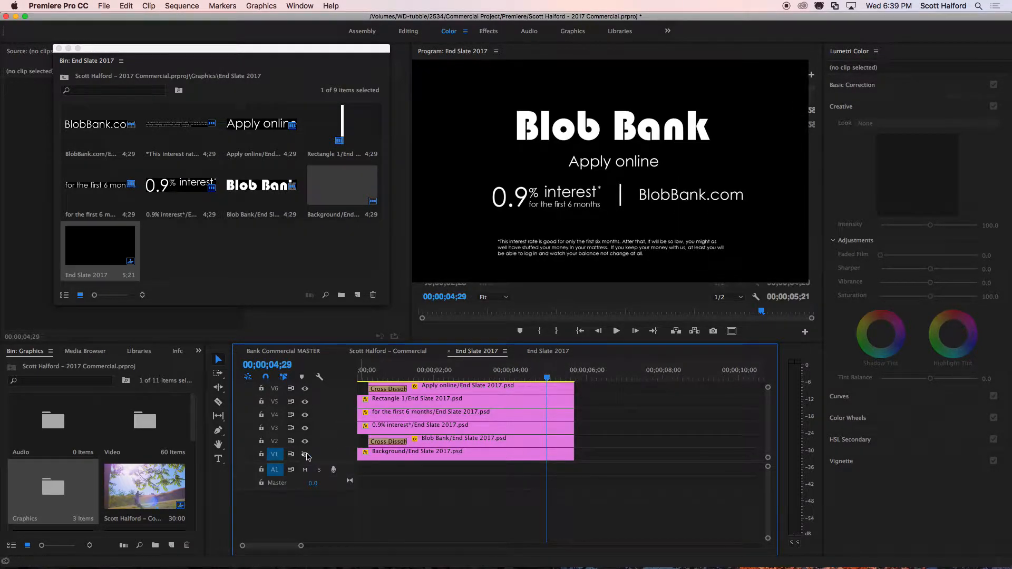
click(305, 454)
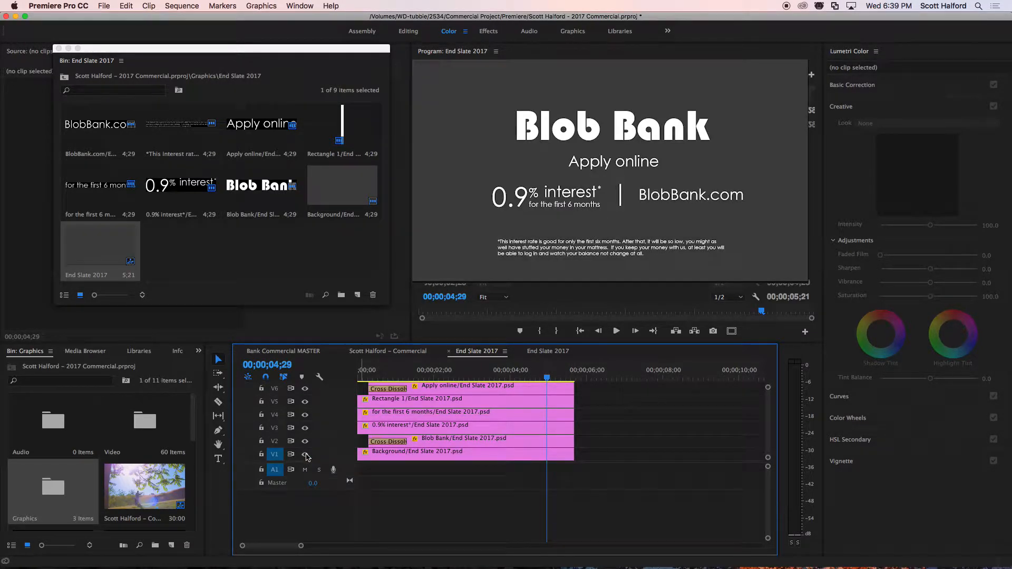
Return to the commercial sequence and play its last seconds to review the end slate with its background.
click(292, 351)
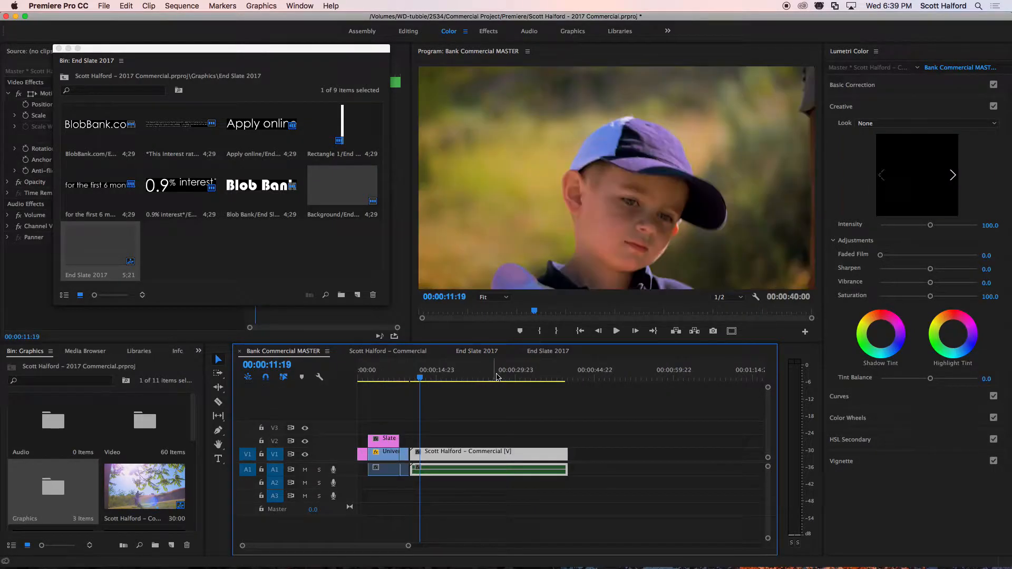
click(387, 352)
drag(446, 374, 442, 378)
key(space)
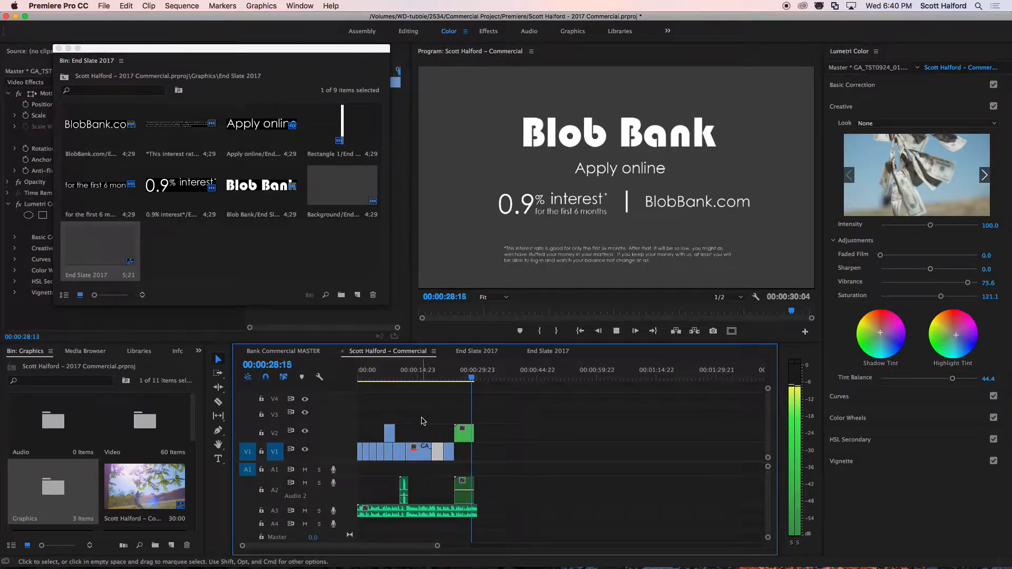
key(space)
Extend the end slate clip on V2 to the end of the music track and return the playhead to the sequence start.
click(474, 435)
click(467, 377)
key(space)
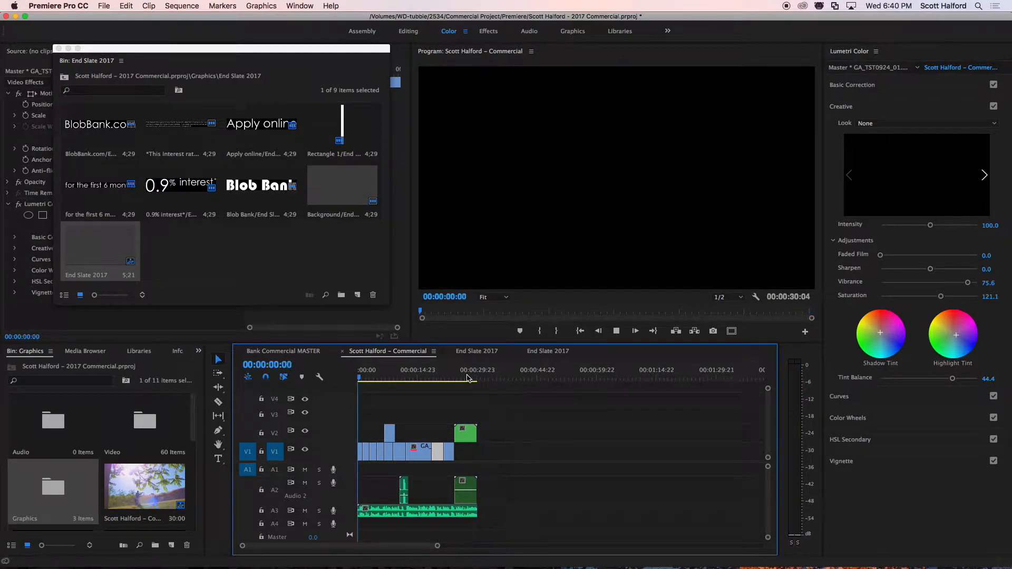
key(space)
click(467, 377)
drag(420, 375, 376, 372)
key(Home)
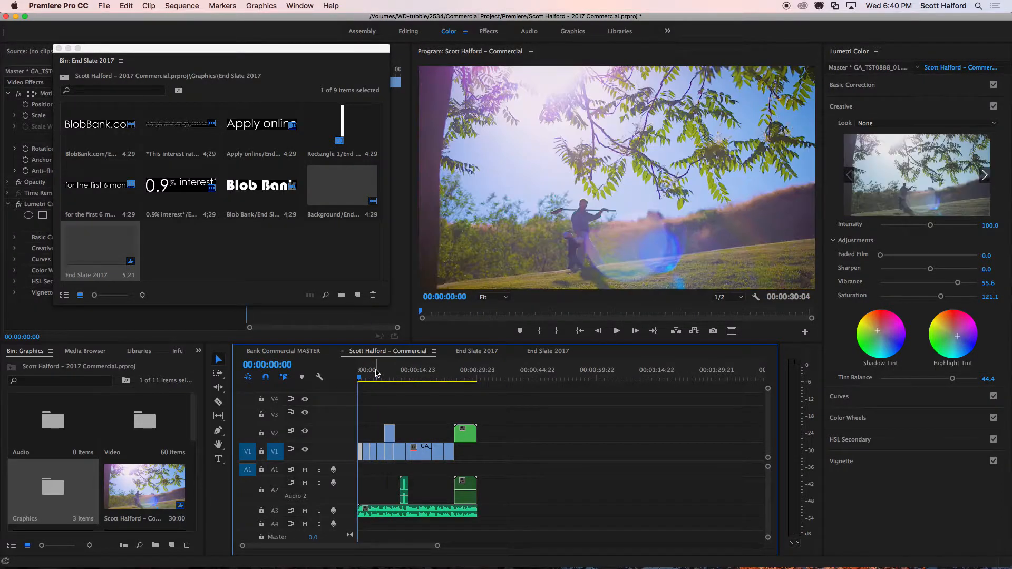
Place Logo 2017.psd from the Graphics bin on V3, starting in line with the first V2 clip.
click(59, 49)
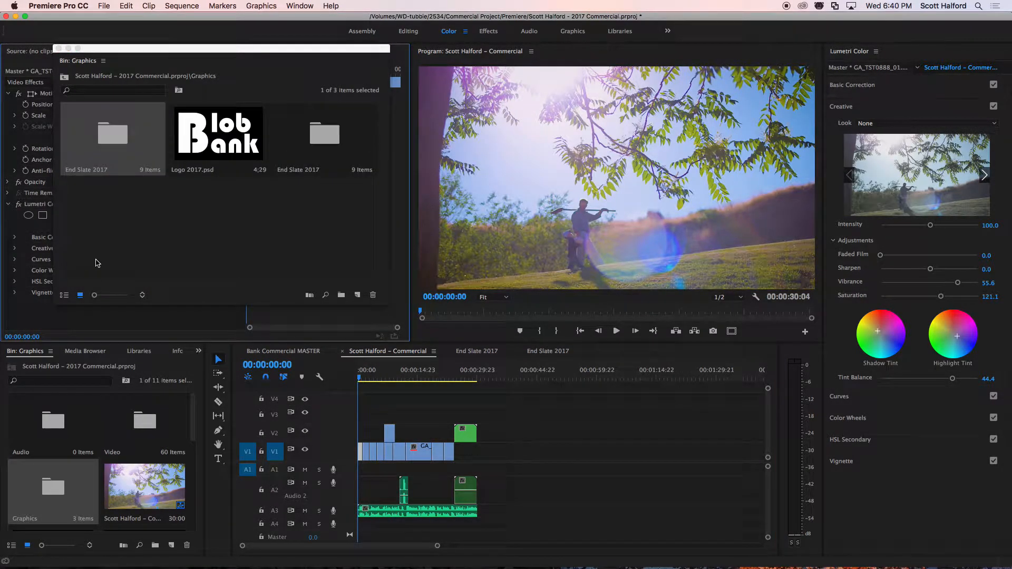
click(205, 134)
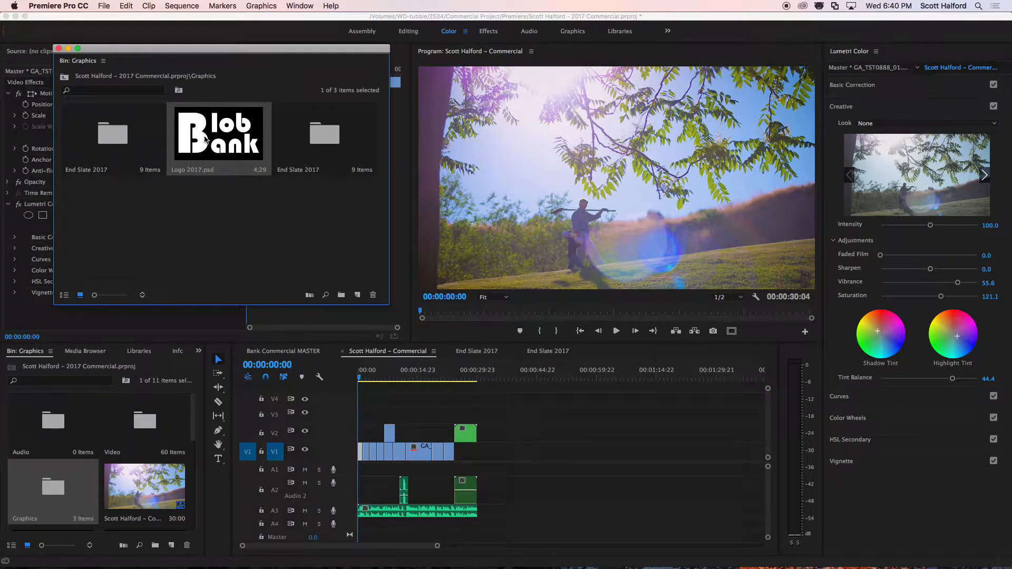
drag(195, 138, 390, 413)
Play the commercial sequence from the first frame to about 00:00:08:07 to review when the logo appears.
click(381, 376)
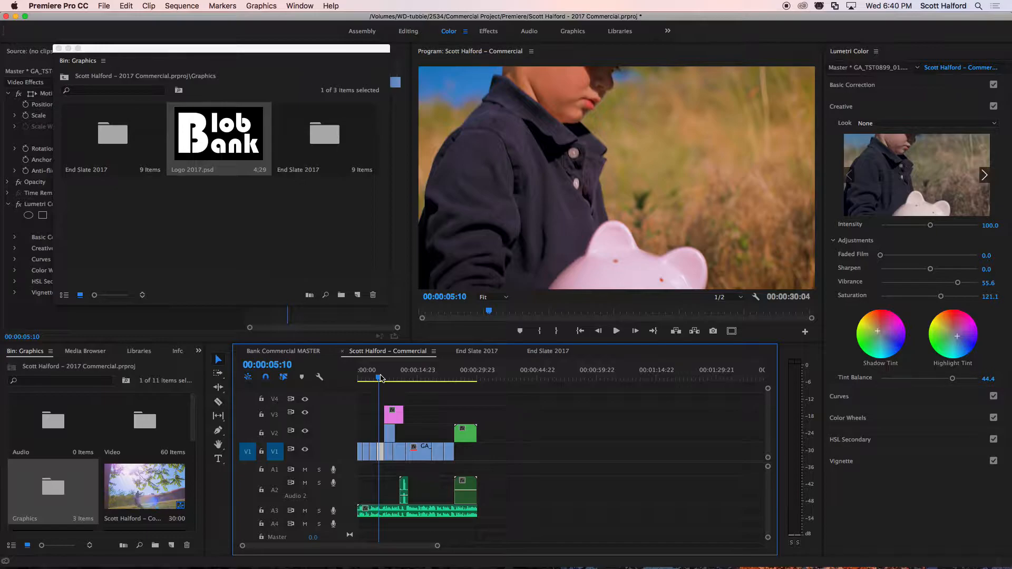
key(Home)
key(equal)
key(equal)
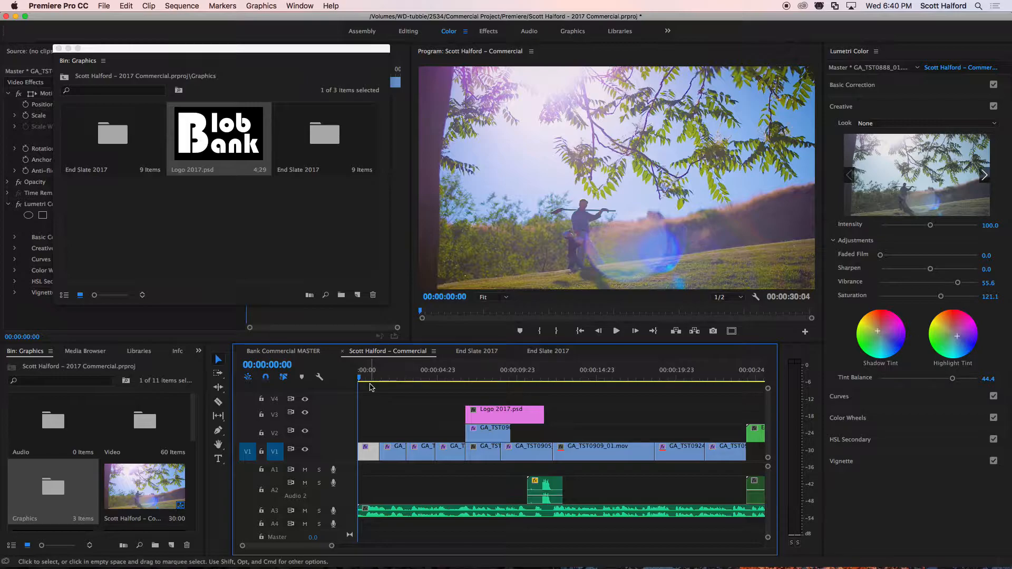
key(space)
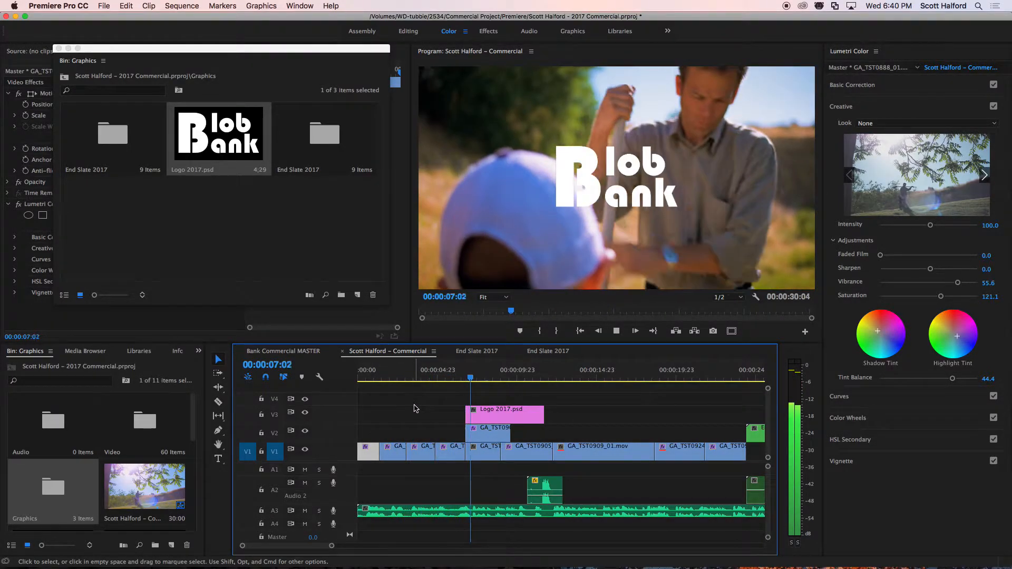
key(space)
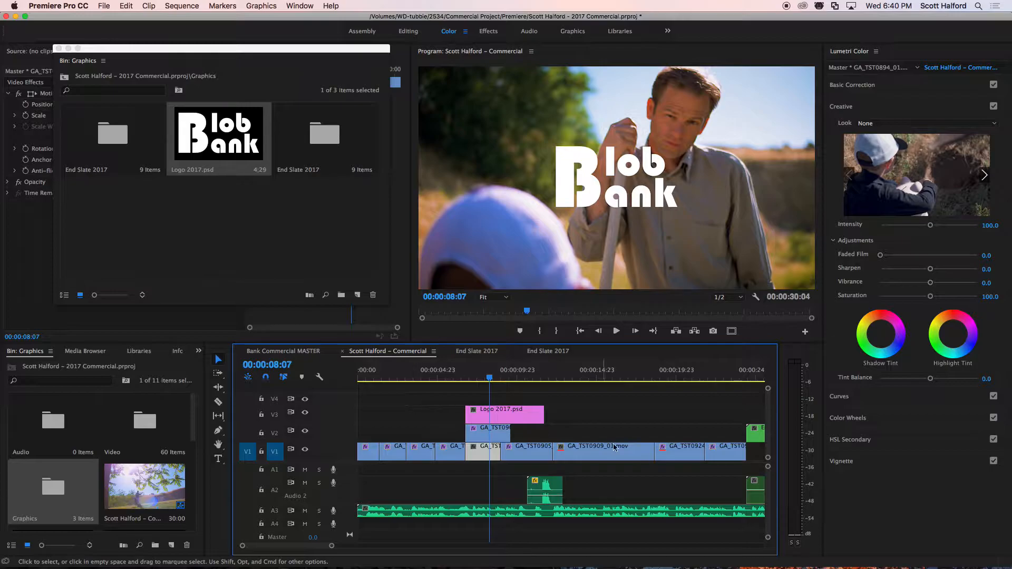
Extend the logo clip's end to the start of the end slate and its start back to the third V1 clip.
drag(542, 415, 745, 415)
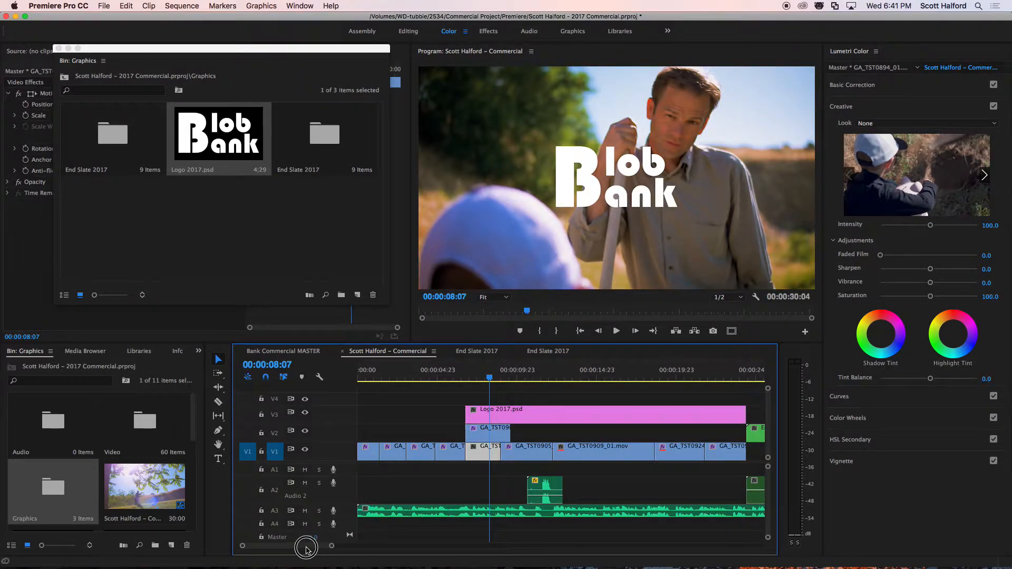
click(389, 377)
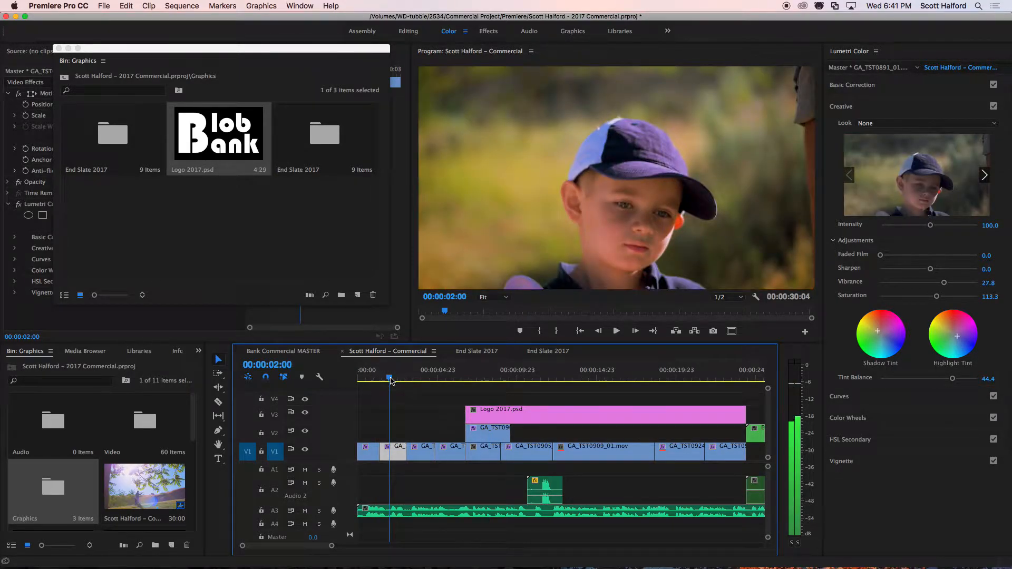
key(space)
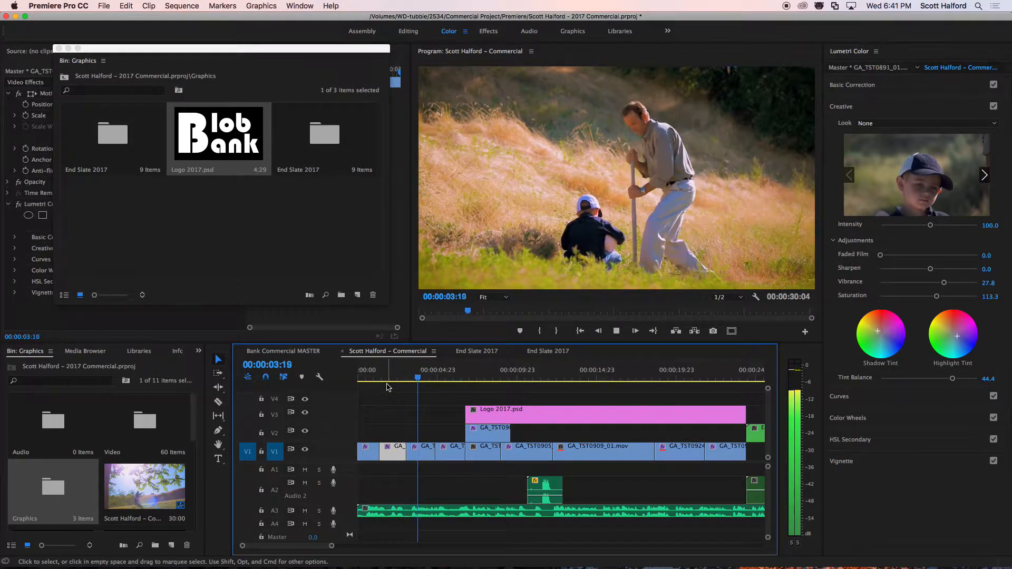
key(space)
drag(466, 415, 406, 412)
Add a Cross Dissolve at the start of the logo clip on V3.
click(415, 378)
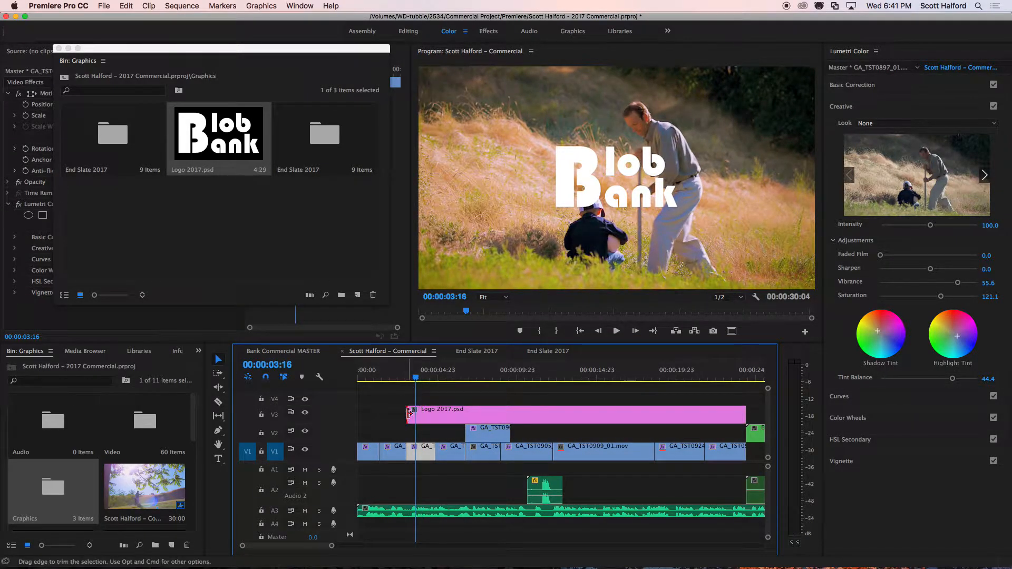
click(406, 413)
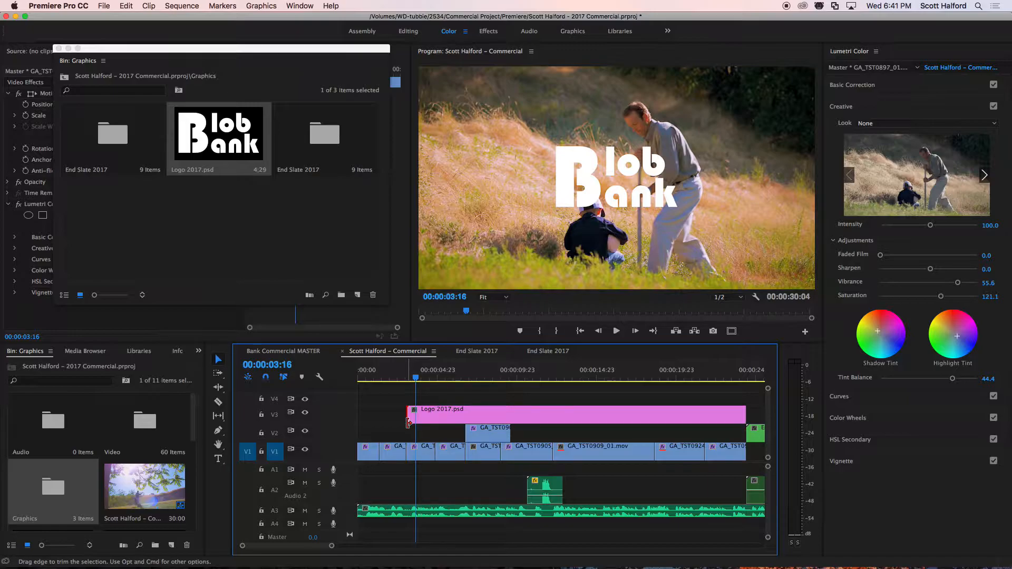
key(super+d)
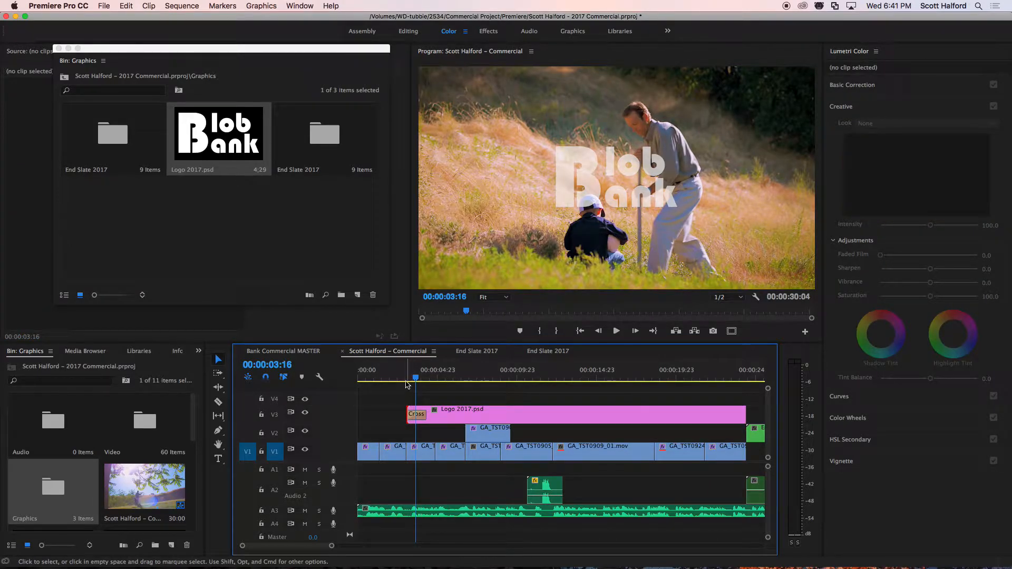
Close the floating Graphics bin, then at 00:00:11:20 scale the V3 logo to about 50% in the frame's lower-right area.
drag(561, 378, 546, 376)
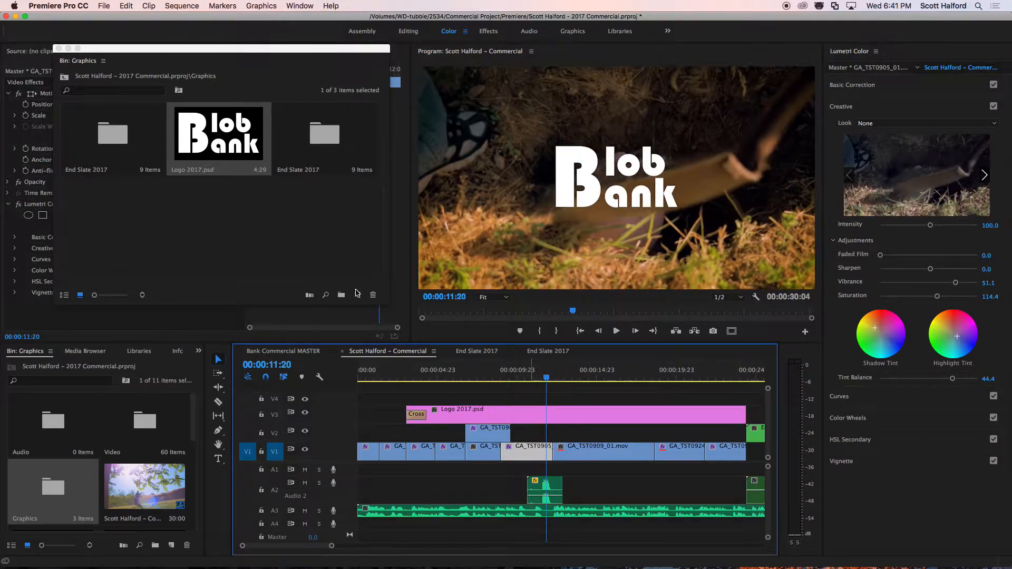
click(59, 48)
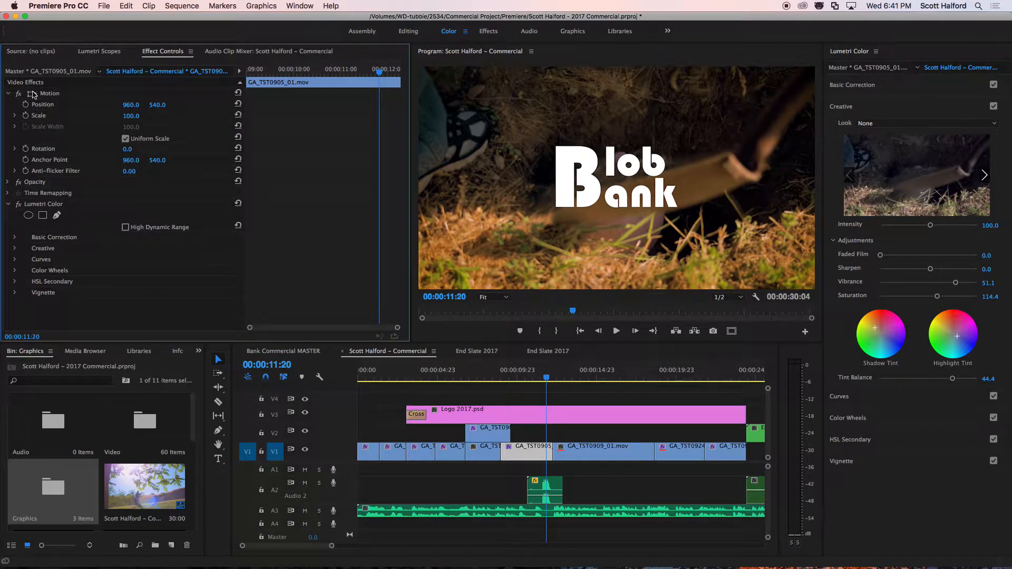
click(547, 409)
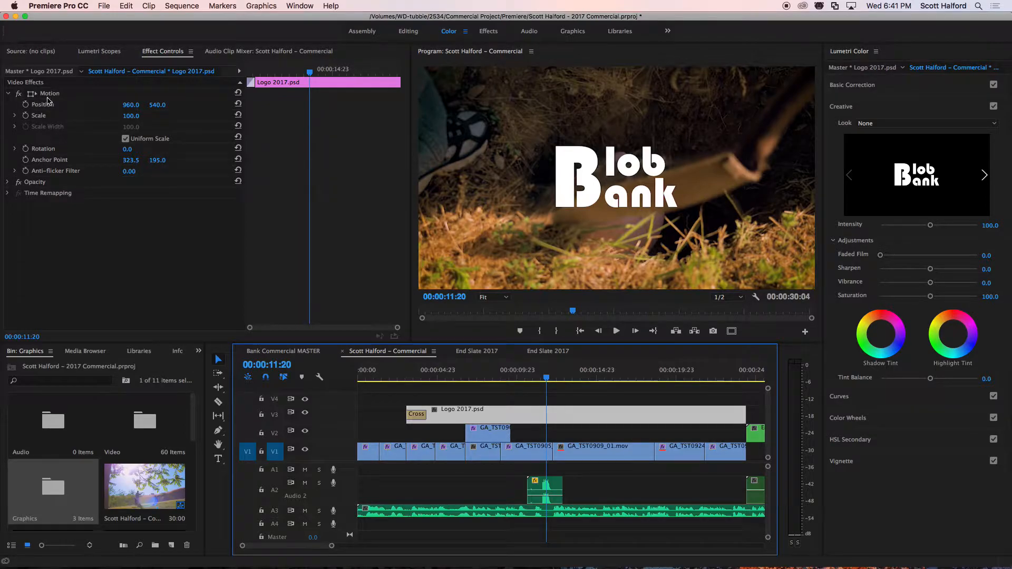
drag(131, 105, 303, 106)
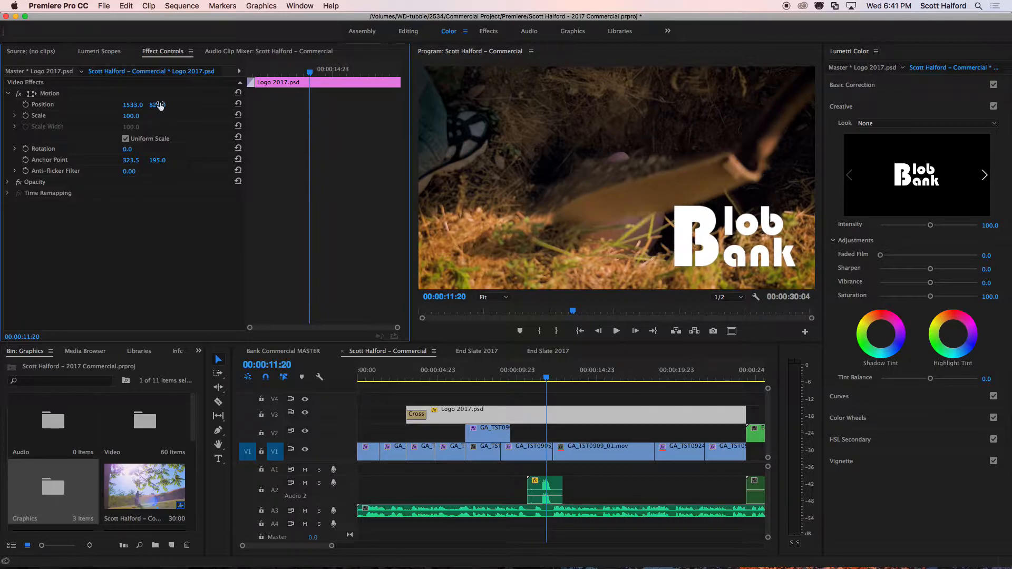
click(51, 94)
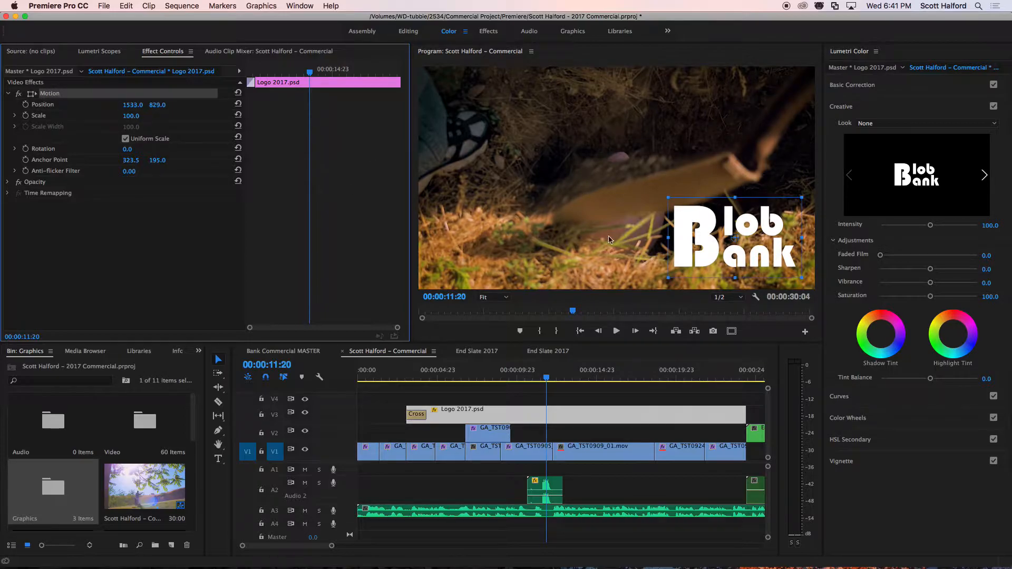
drag(668, 197, 737, 247)
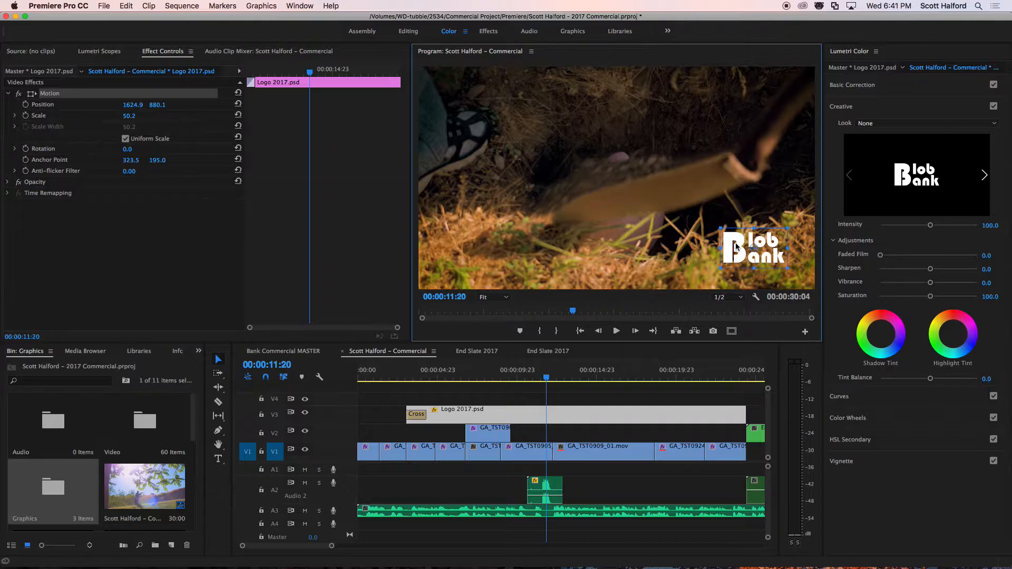
Show the safe margins, move the logo into the title-safe area's lower-left corner at about 343, 898, and hide the margins.
click(732, 331)
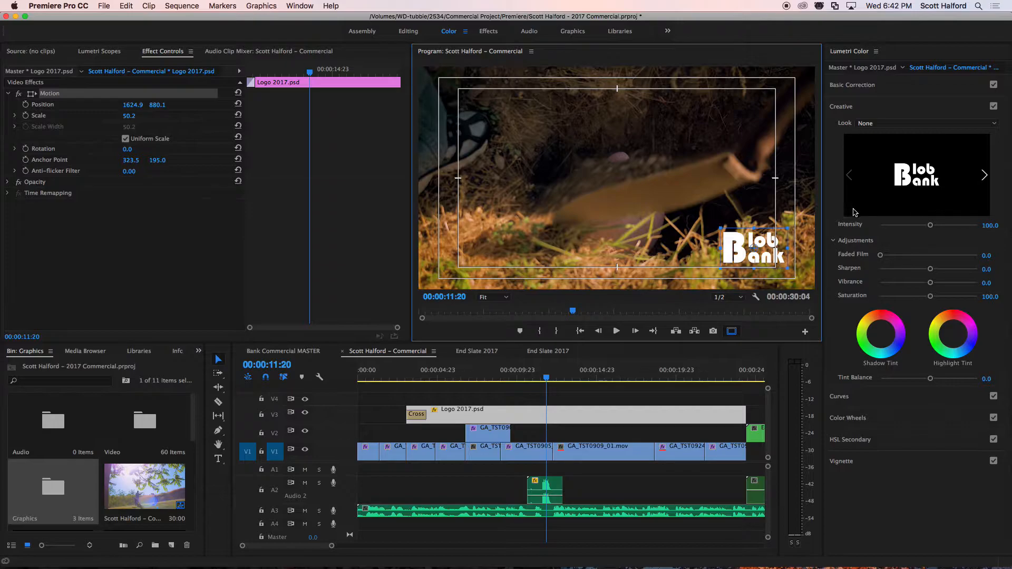
drag(740, 239, 474, 245)
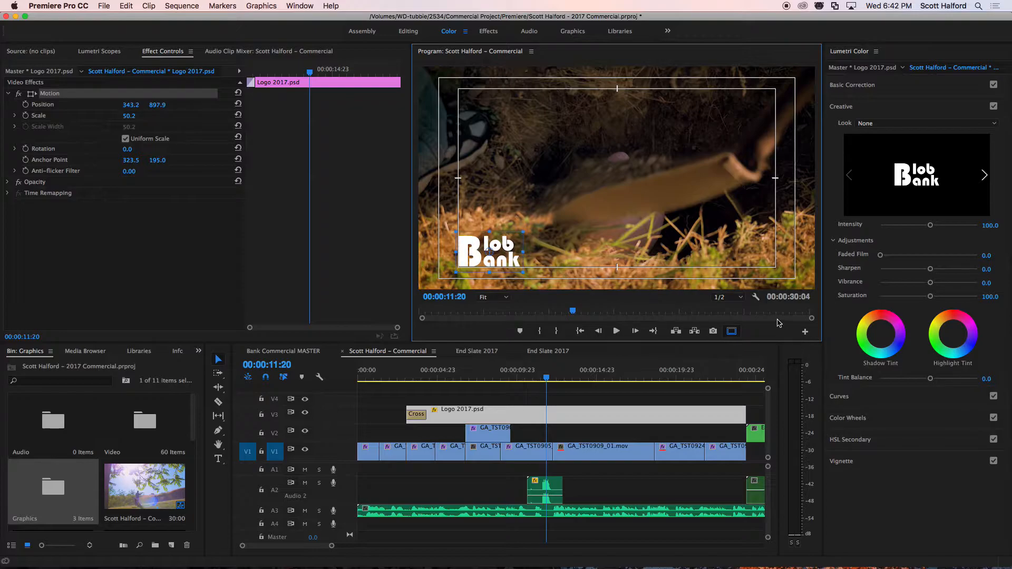
click(731, 331)
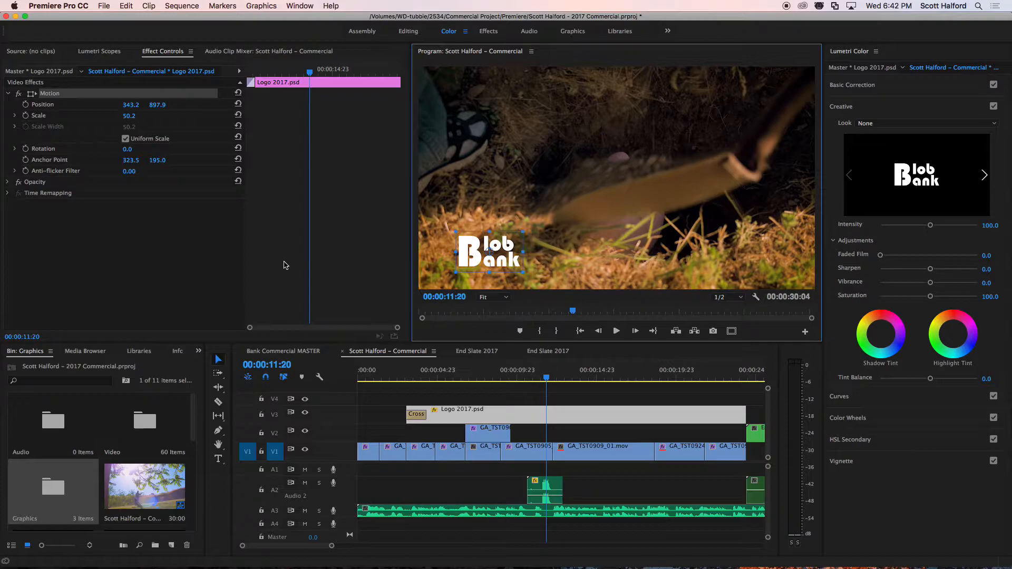
Lower the logo's opacity to 56% and try the Overlay and Screen blend modes.
click(8, 183)
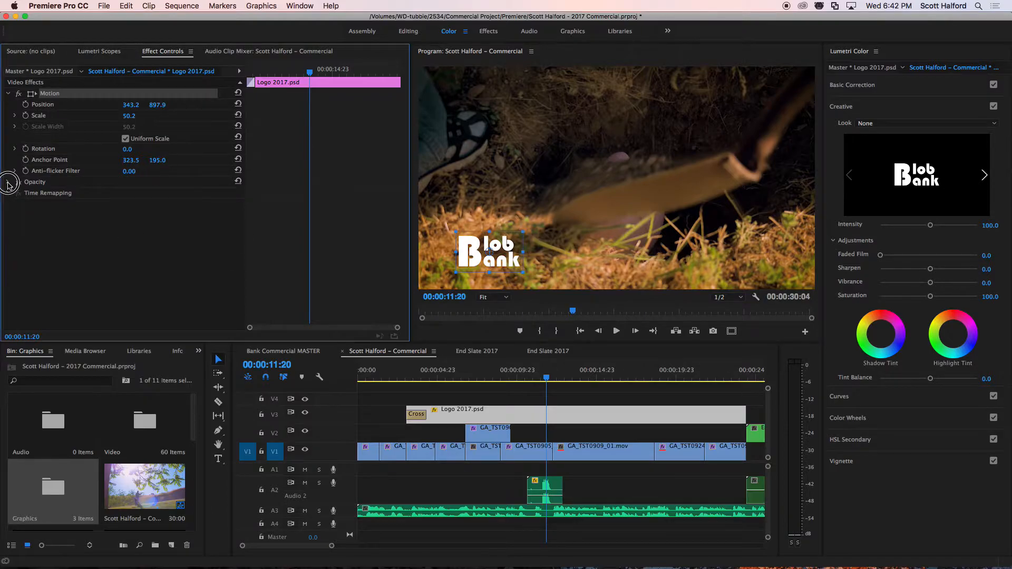
drag(131, 205, 108, 205)
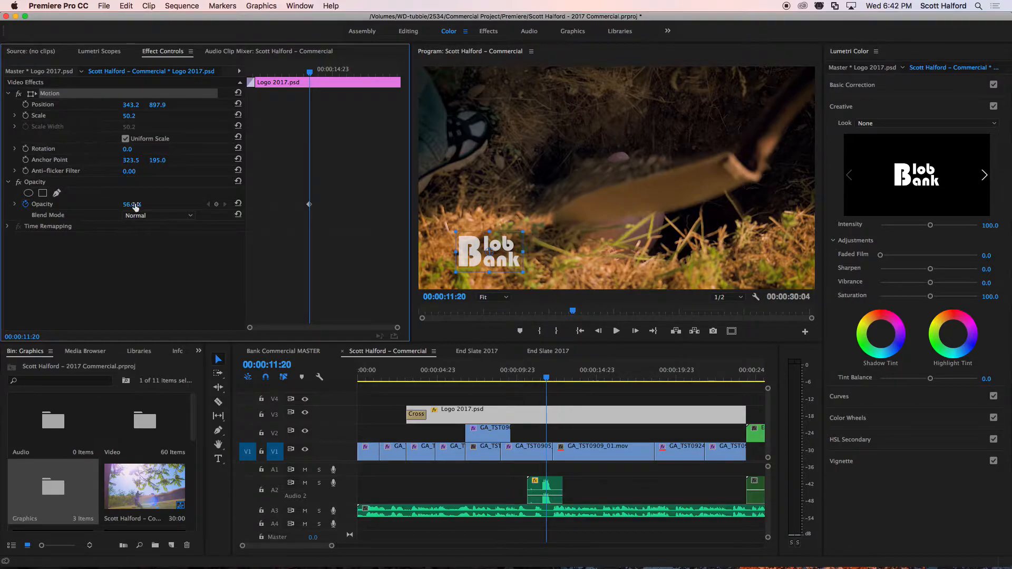
click(176, 216)
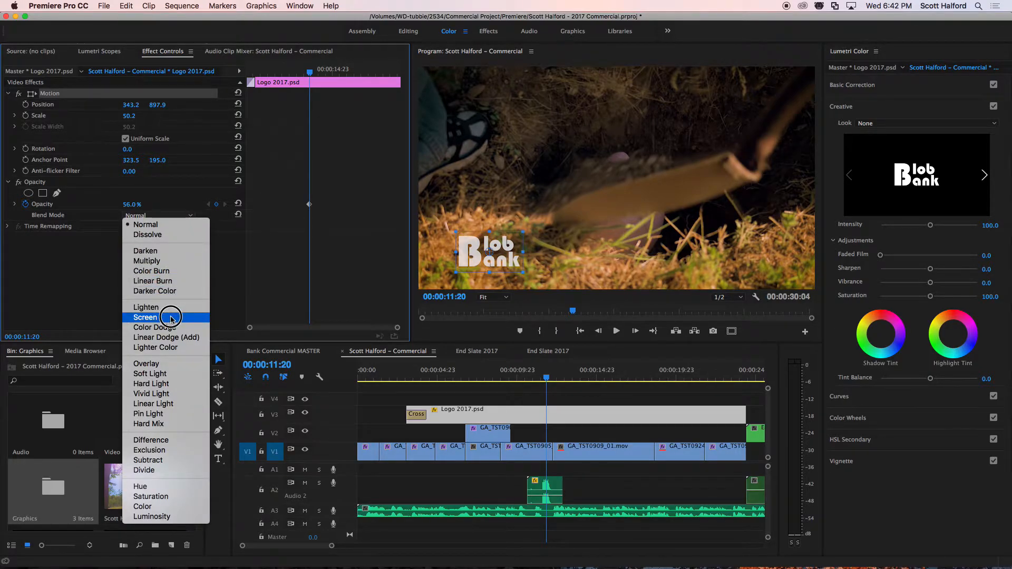
click(172, 365)
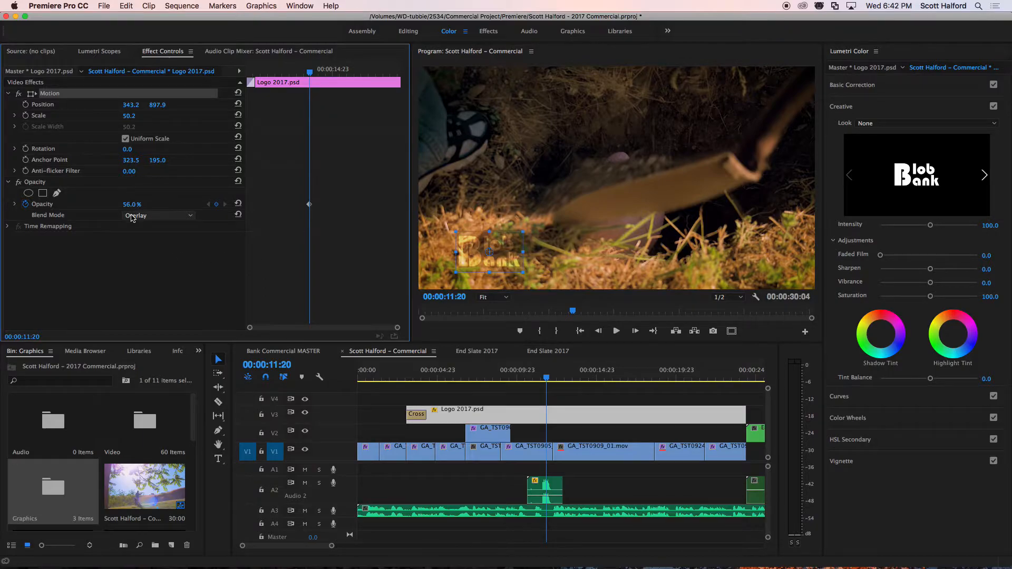
click(153, 216)
click(162, 317)
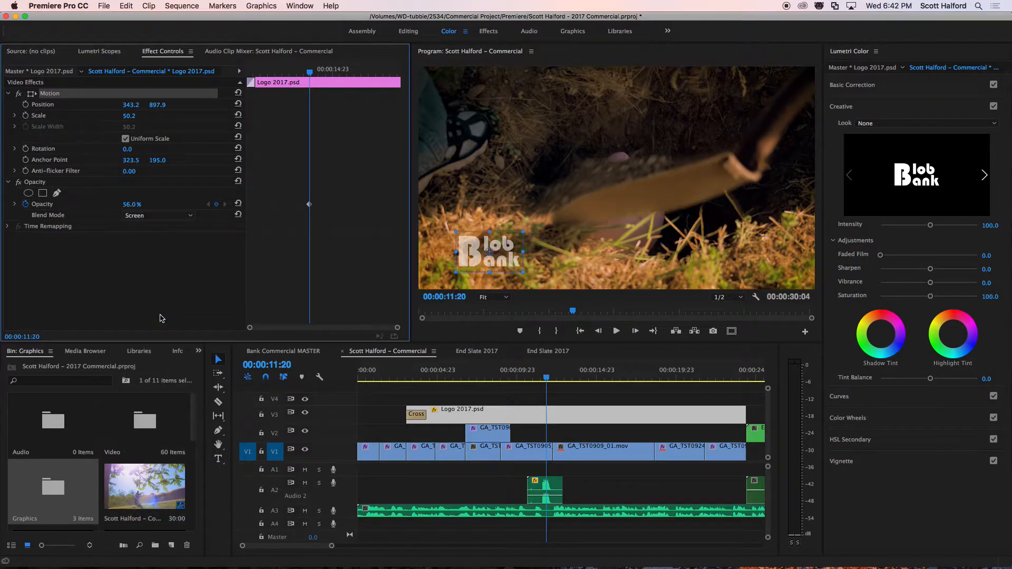
Reduce the logo's opacity to 42% and try the Lighten blend mode.
mouse_move(132, 205)
mouse_down()
mouse_move(156, 205)
mouse_move(107, 205)
mouse_move(124, 205)
mouse_up()
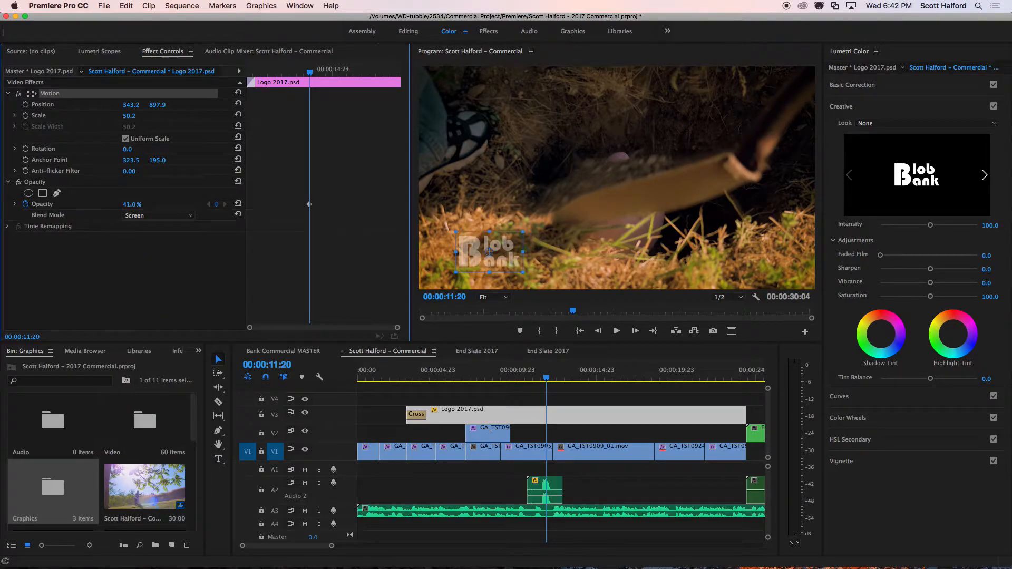
click(142, 216)
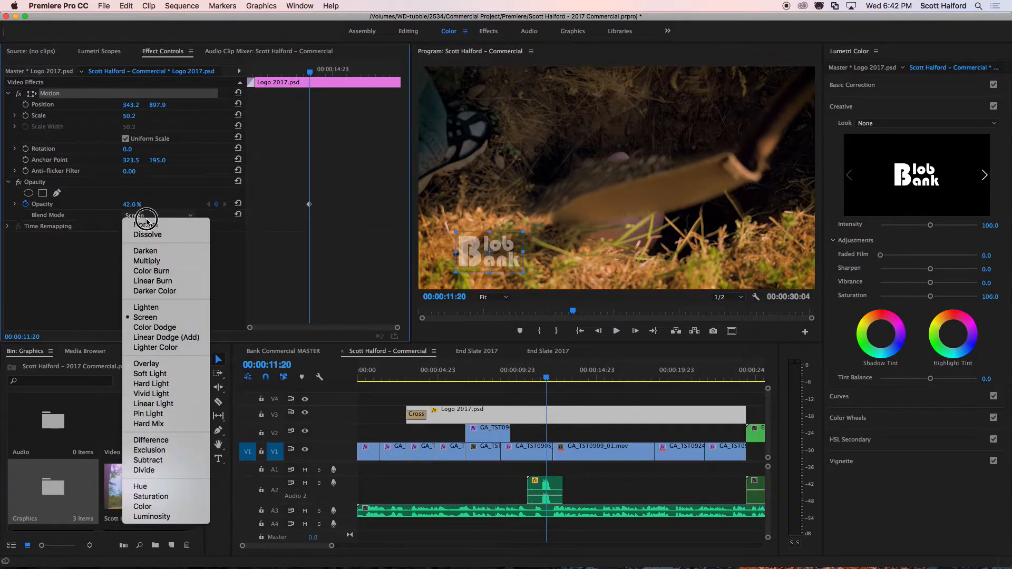
click(172, 307)
Set the logo's blend mode to Soft Light and its opacity to 100%.
click(142, 216)
click(150, 374)
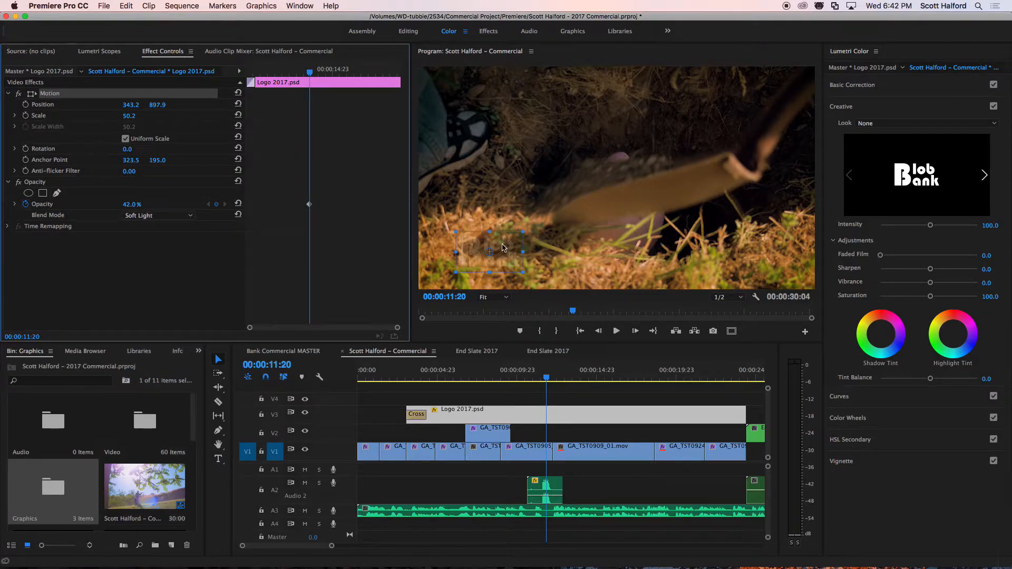
drag(128, 205, 158, 206)
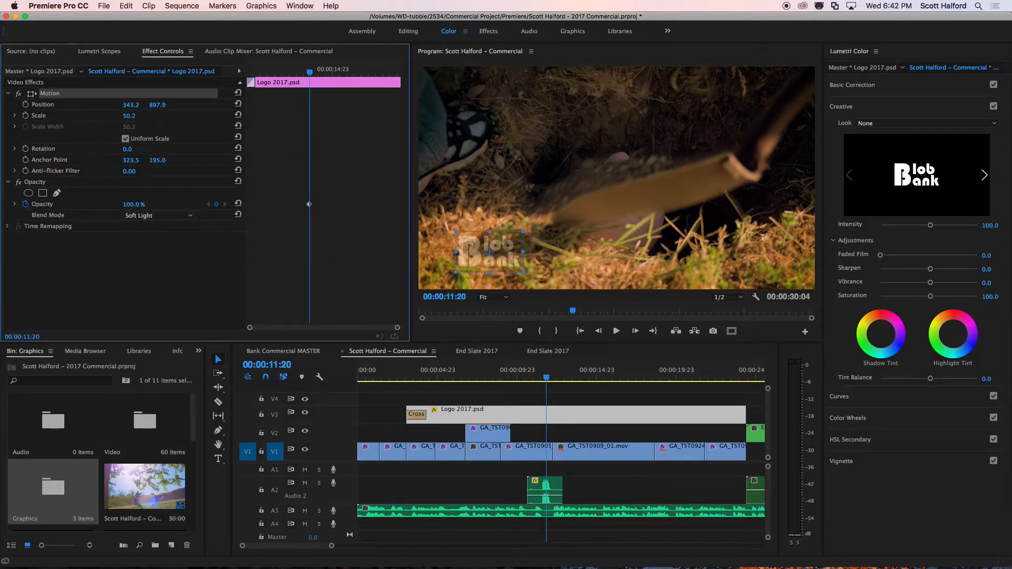
Try the Hard Mix and Hard Light blend modes on the logo, ending back on Soft Light.
click(153, 215)
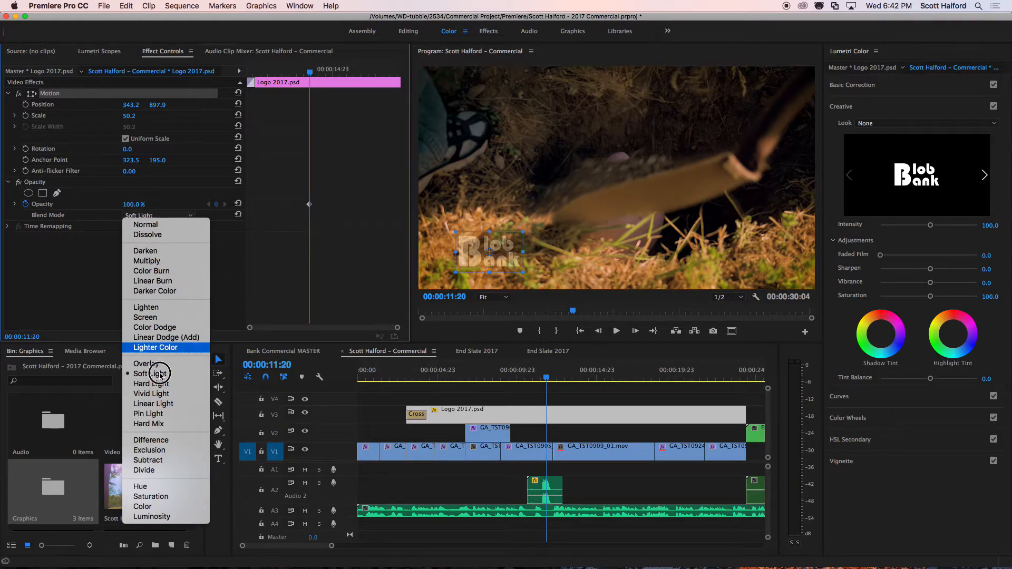
click(158, 424)
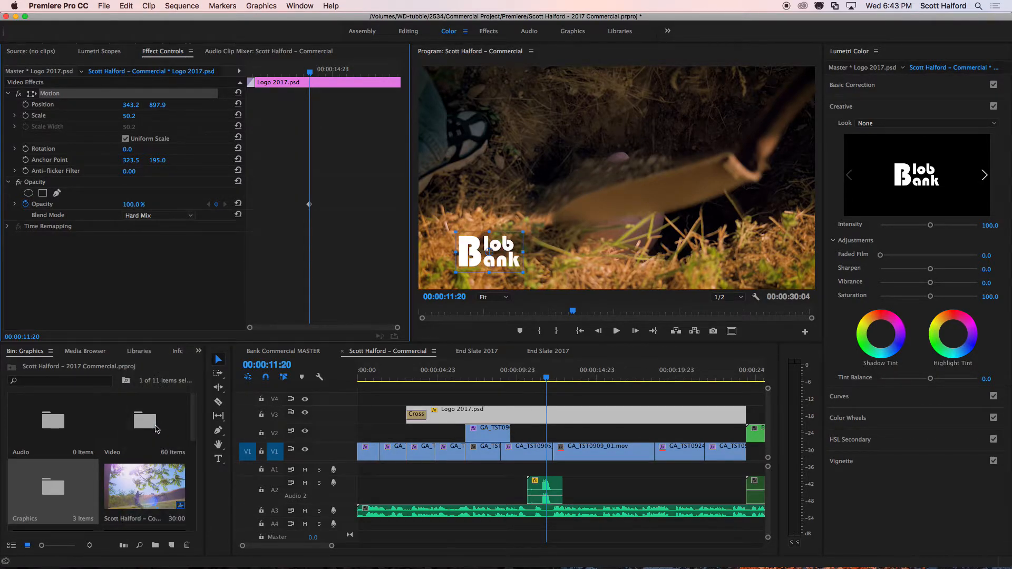
mouse_move(134, 203)
mouse_down()
mouse_move(107, 204)
mouse_move(137, 205)
mouse_up()
click(143, 216)
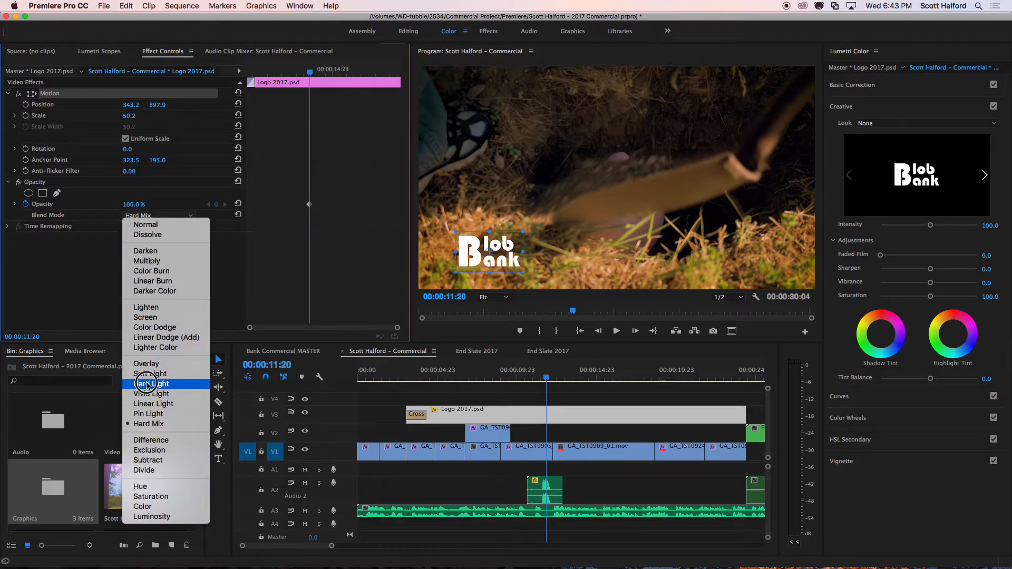
click(142, 382)
click(151, 215)
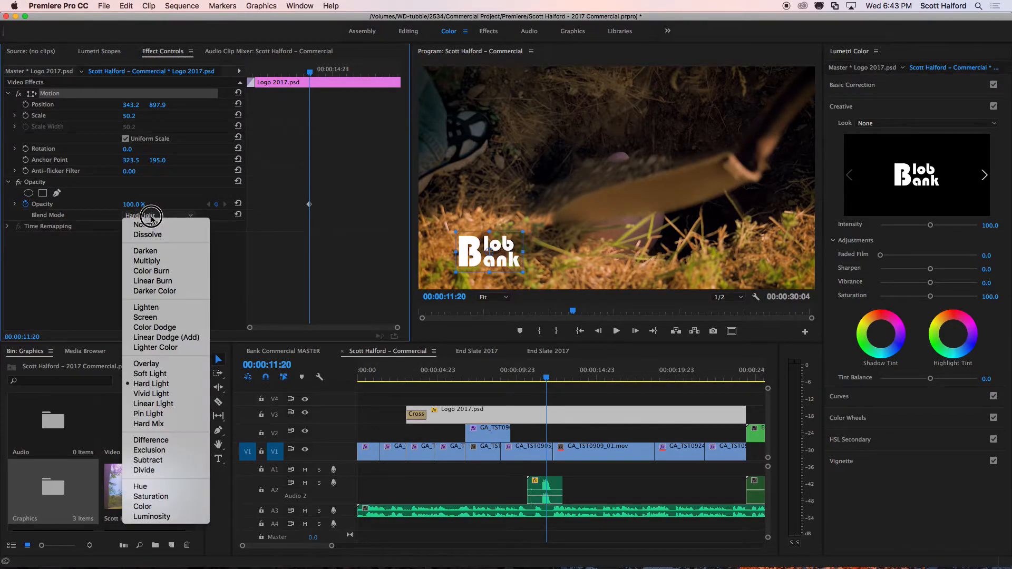
click(158, 374)
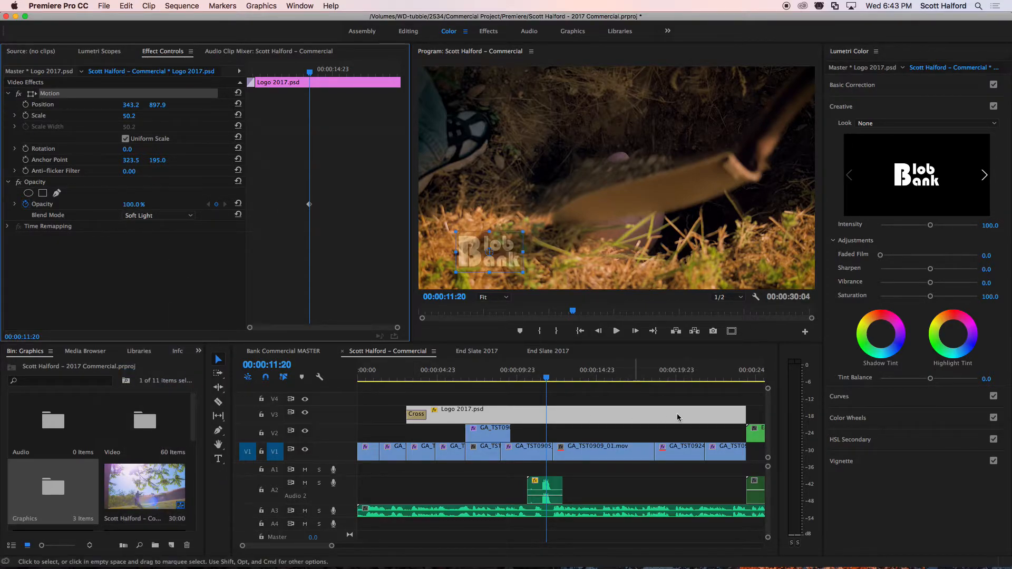
Deselect the logo clip and play the sequence from the fourth V1 clip to about 00:00:15:02 to review the logo.
click(560, 396)
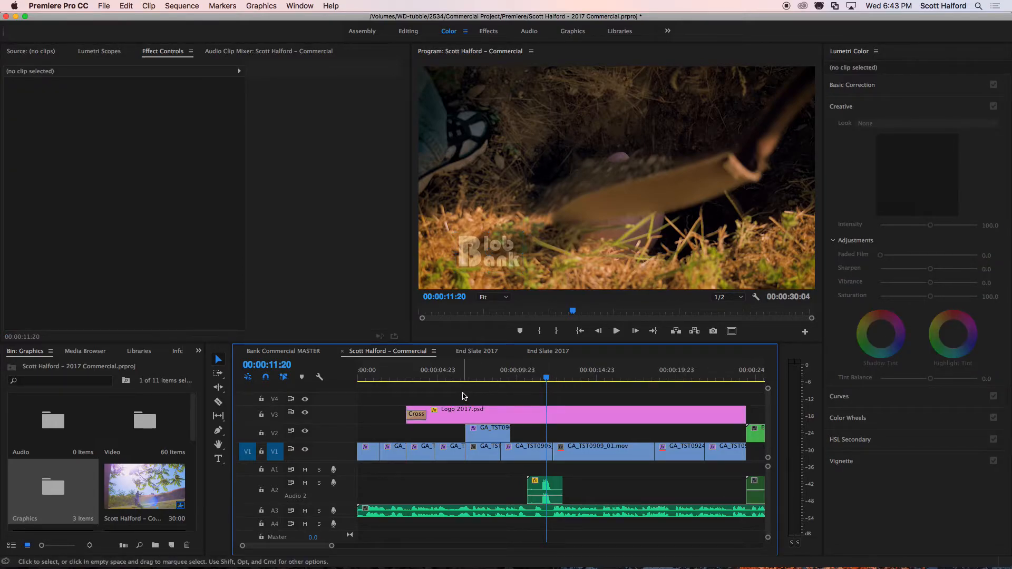
click(458, 377)
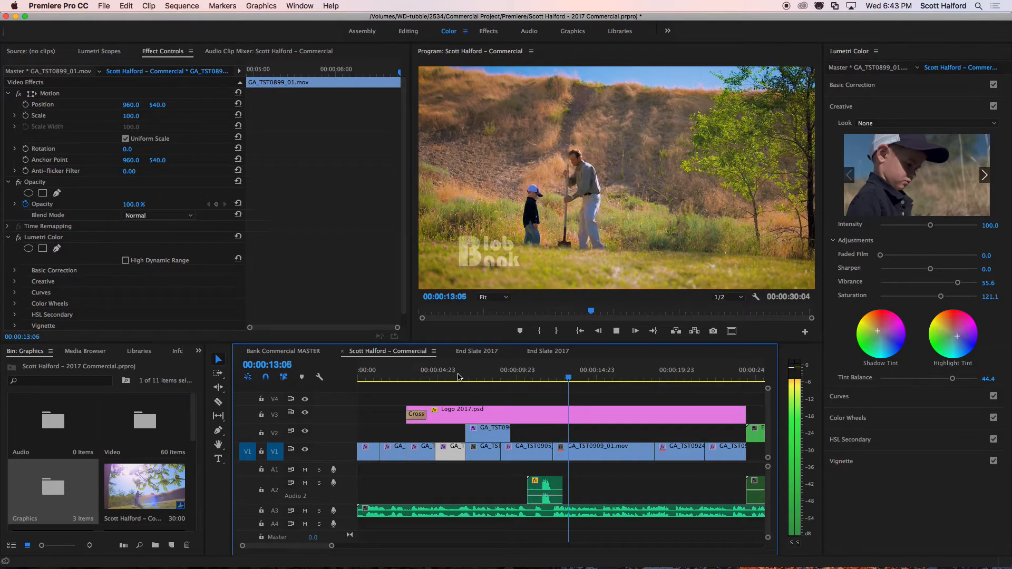
key(space)
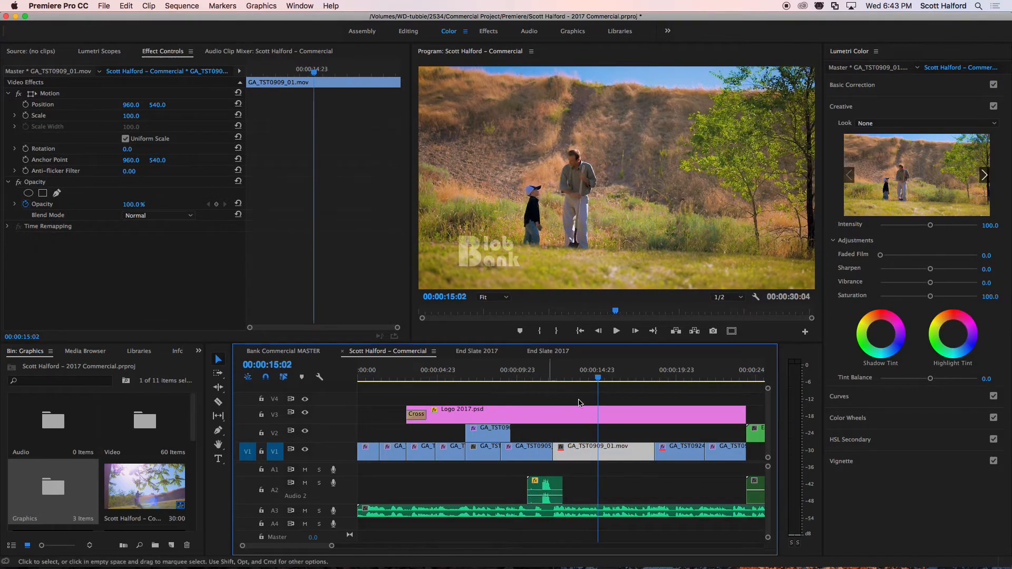
Play the sequence from the last V1 clip through the end slate to review how the commercial finishes.
key(super+minus)
key(minus)
key(minus)
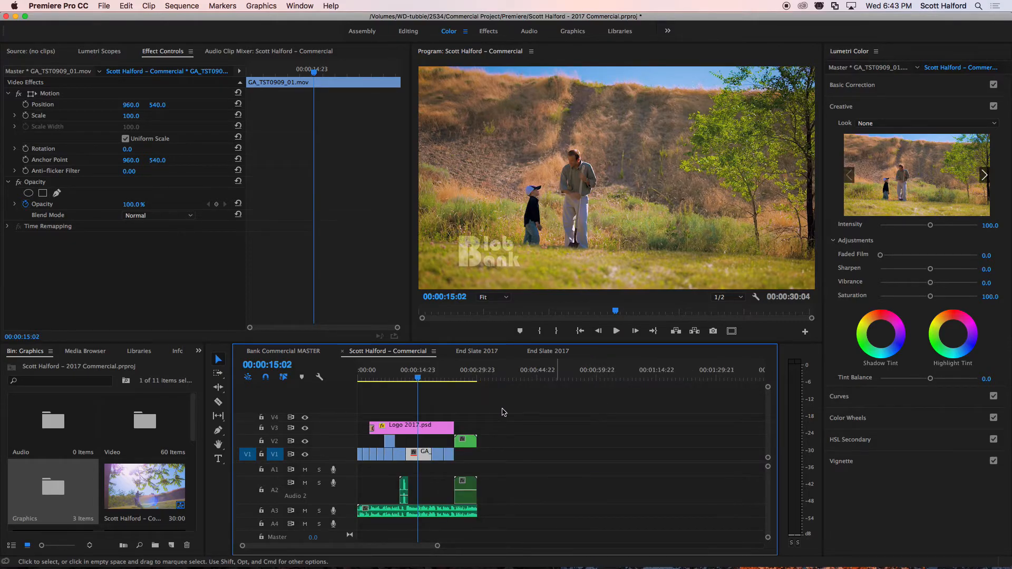
click(373, 377)
key(Home)
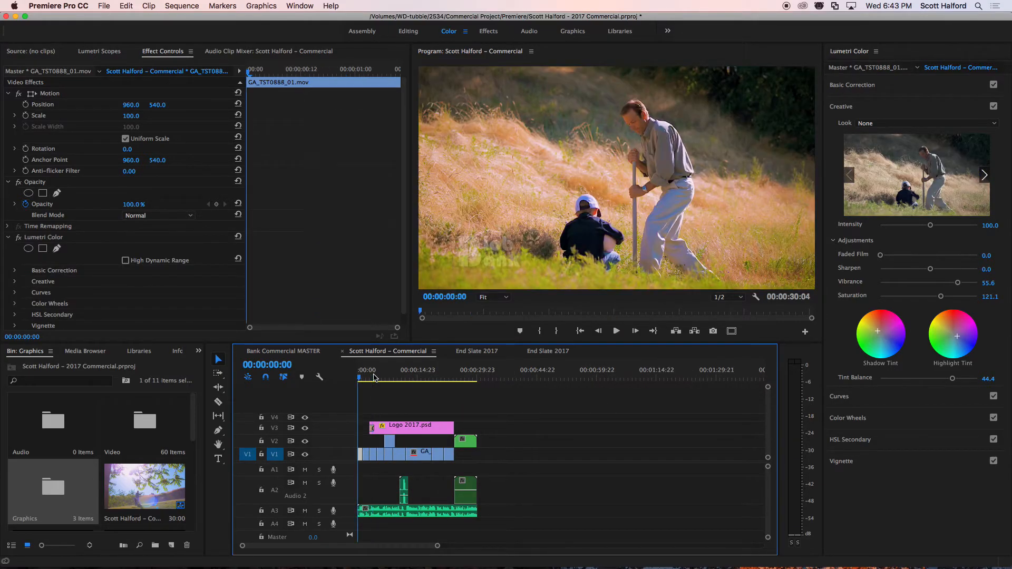
click(463, 377)
click(449, 376)
key(space)
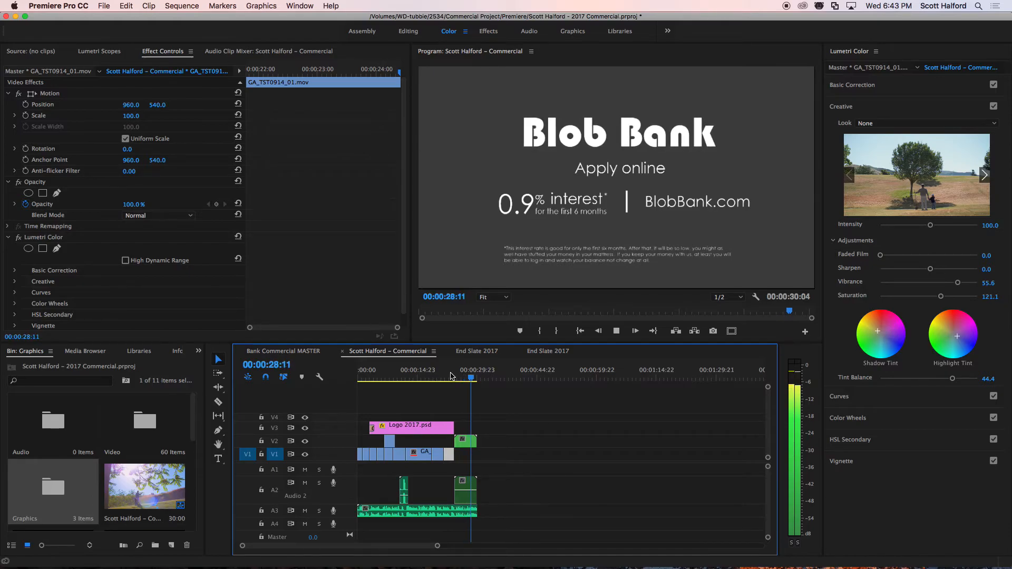
key(space)
key(space)
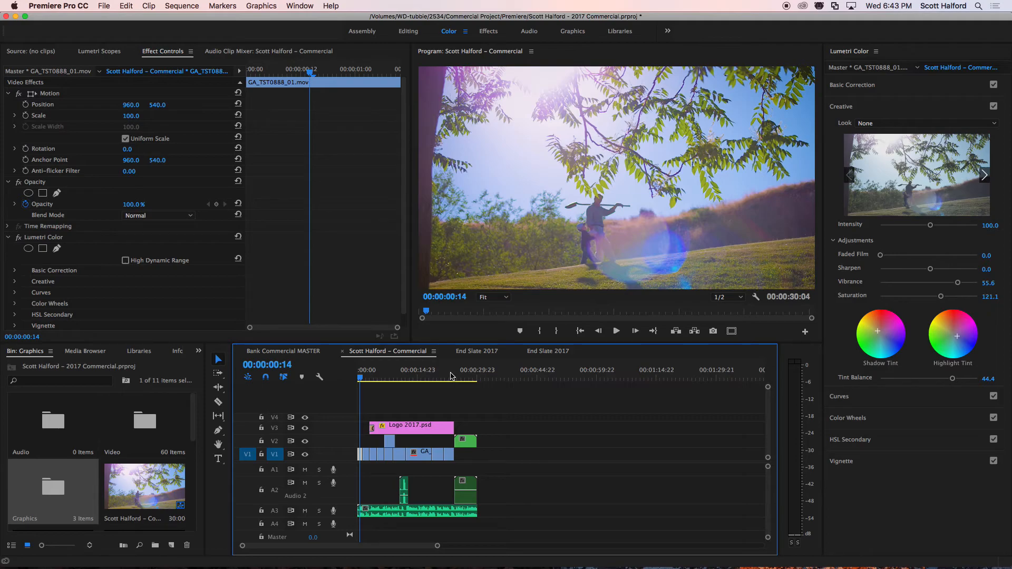
Save the commercial project and switch to QuickTime Player.
key(cmd+s)
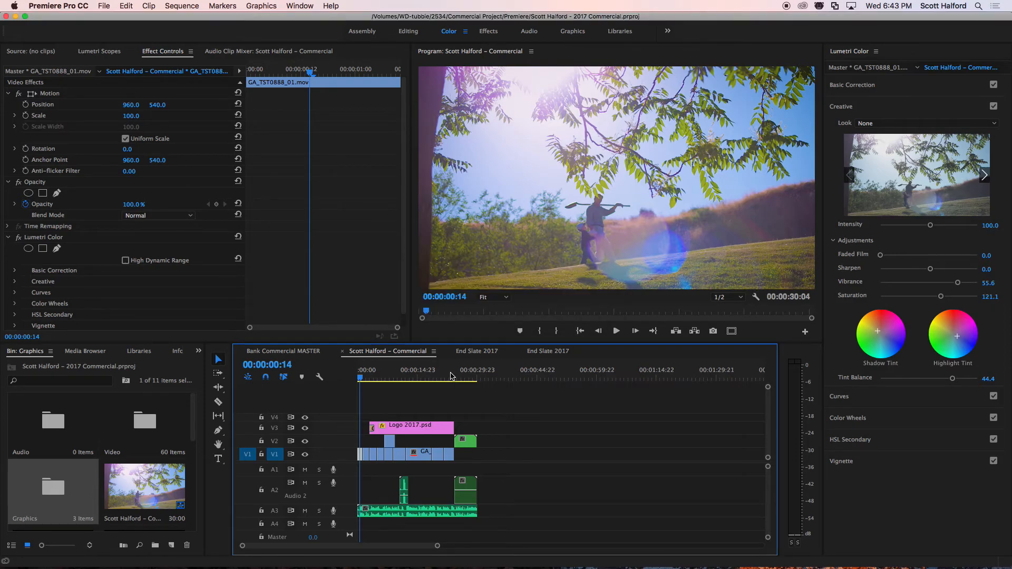
key(super+Tab)
key(super+Tab)
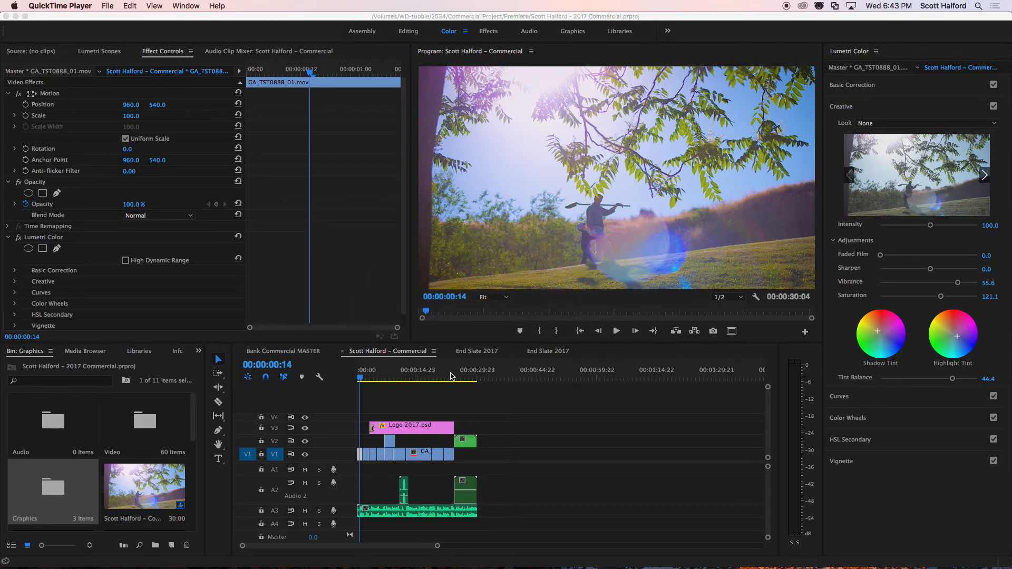